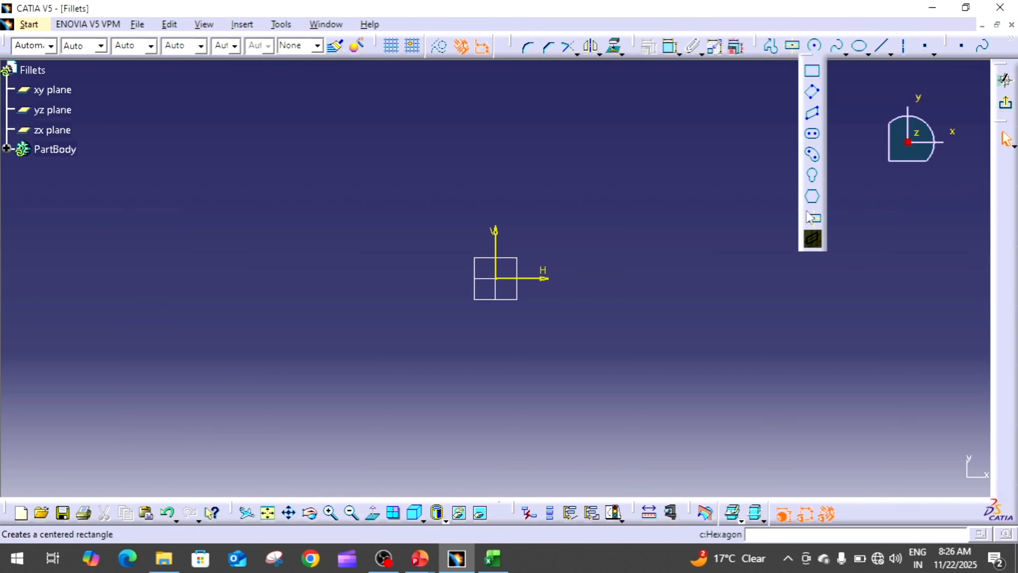
- Sketch a rectangle about 81 by 60 mm with its lower-left corner at the origin
click(812, 70)
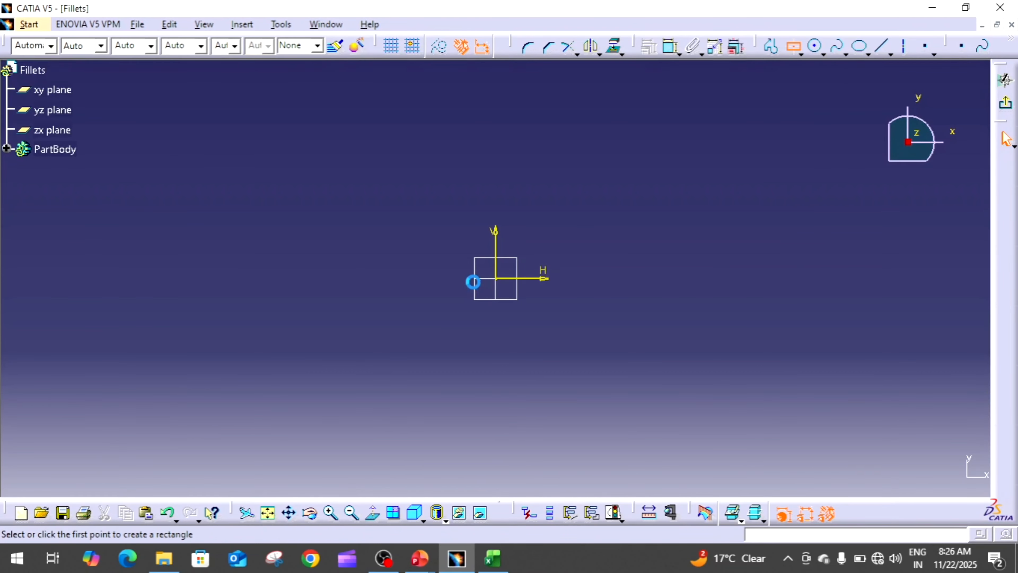
click(496, 278)
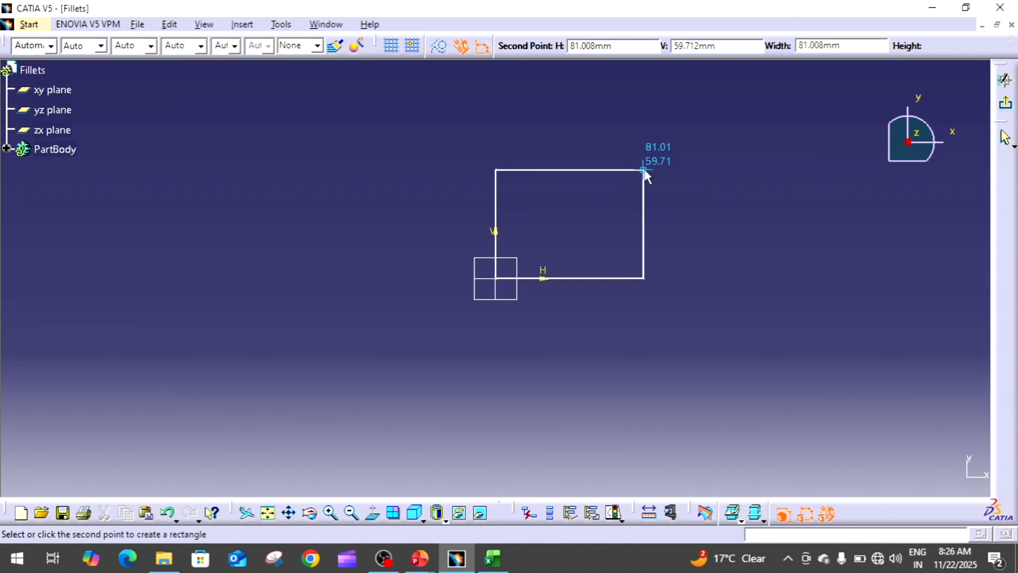
click(644, 170)
- Dimension the rectangle's left side and set its height to 100 mm
click(692, 47)
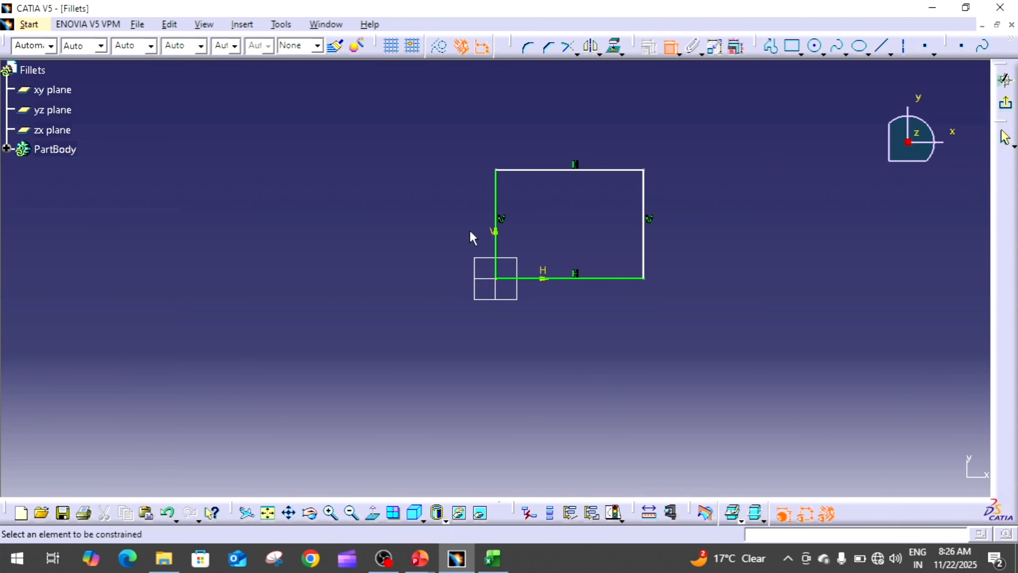
click(496, 215)
double_click(459, 217)
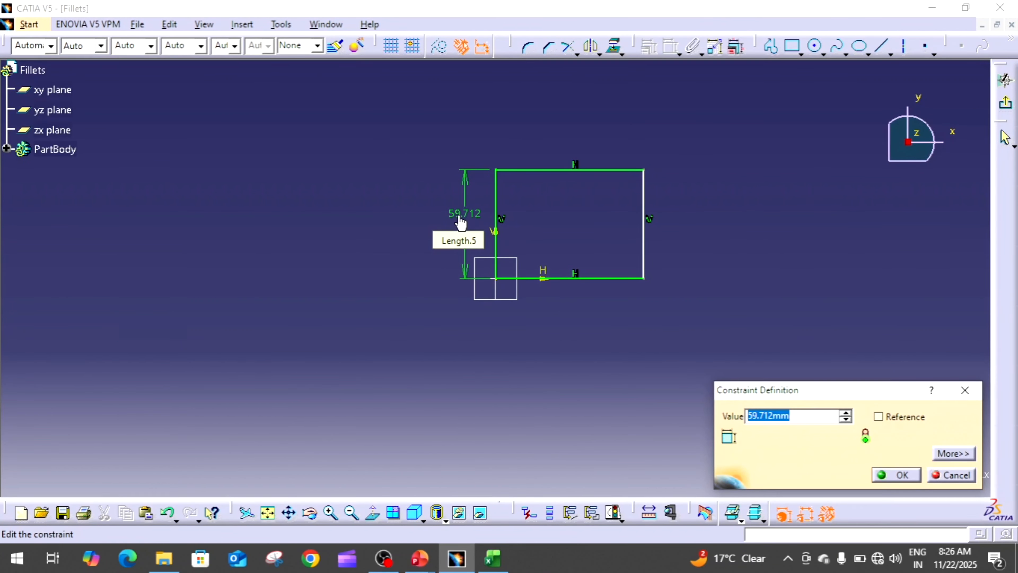
text(100)
key(Return)
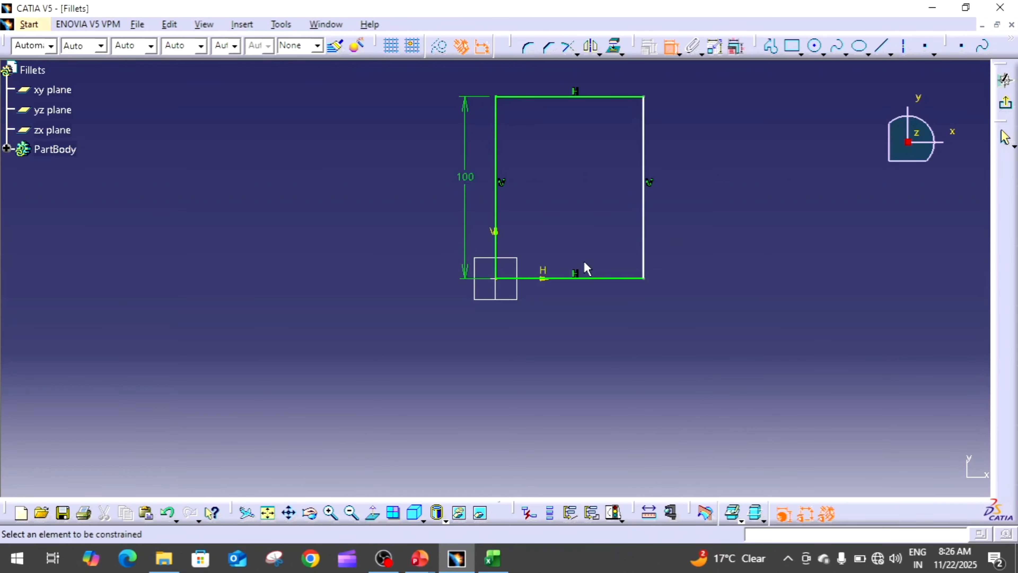
- Dimension the rectangle's bottom side and set its width to 100 mm
click(606, 277)
double_click(596, 309)
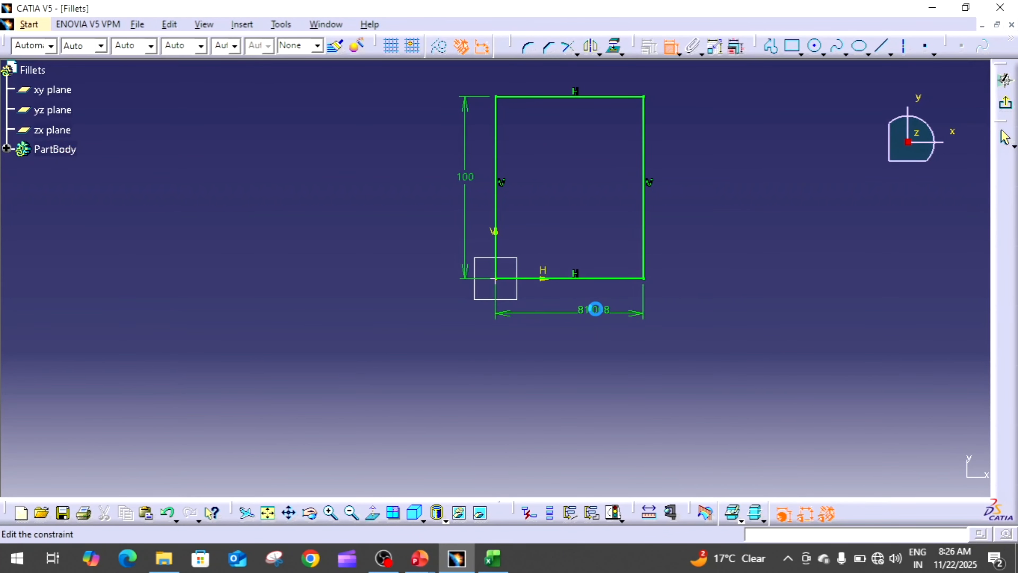
text(1)
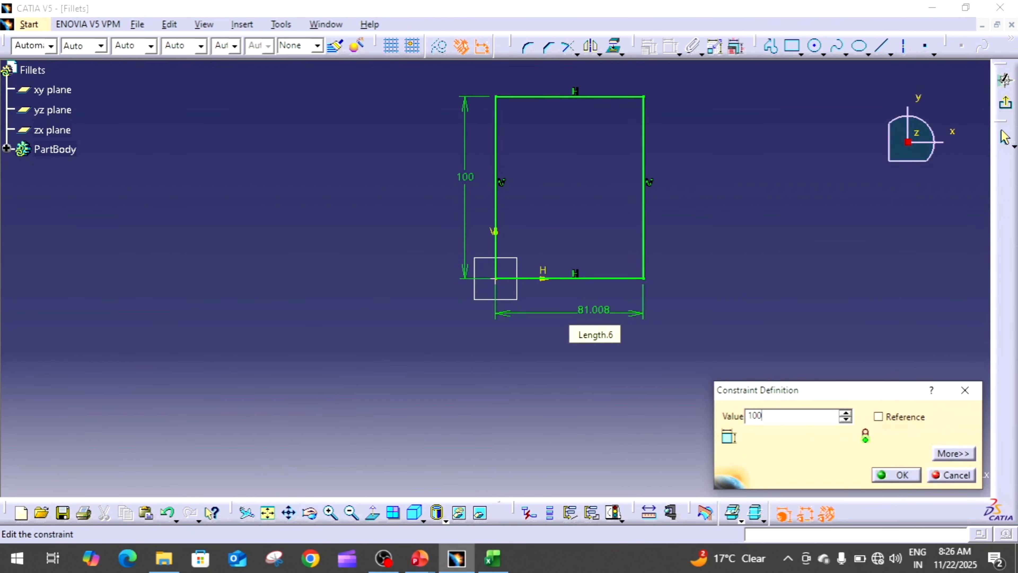
text(00)
key(Return)
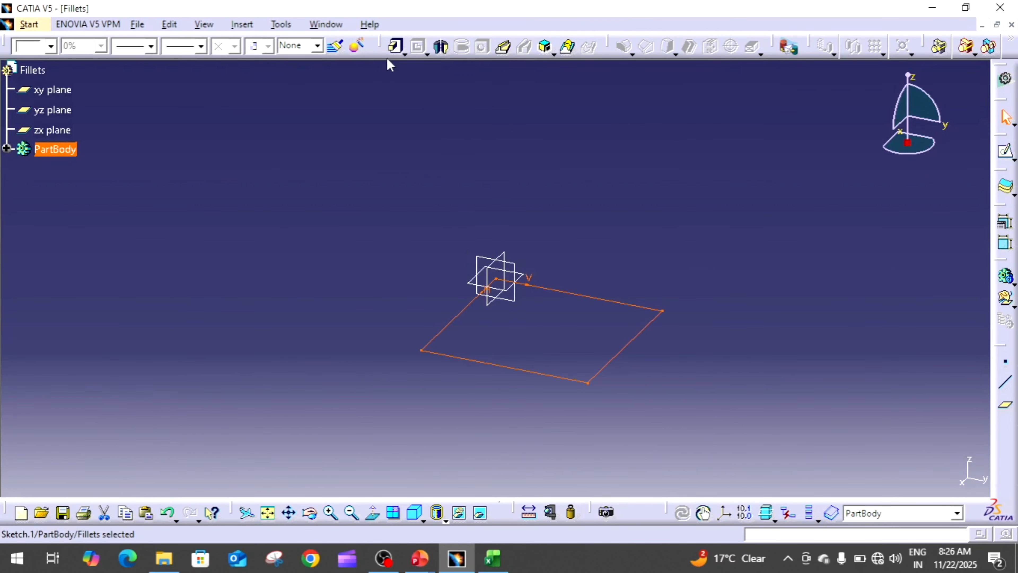
- Extrude the square sketch as a pad 10 mm long
click(395, 46)
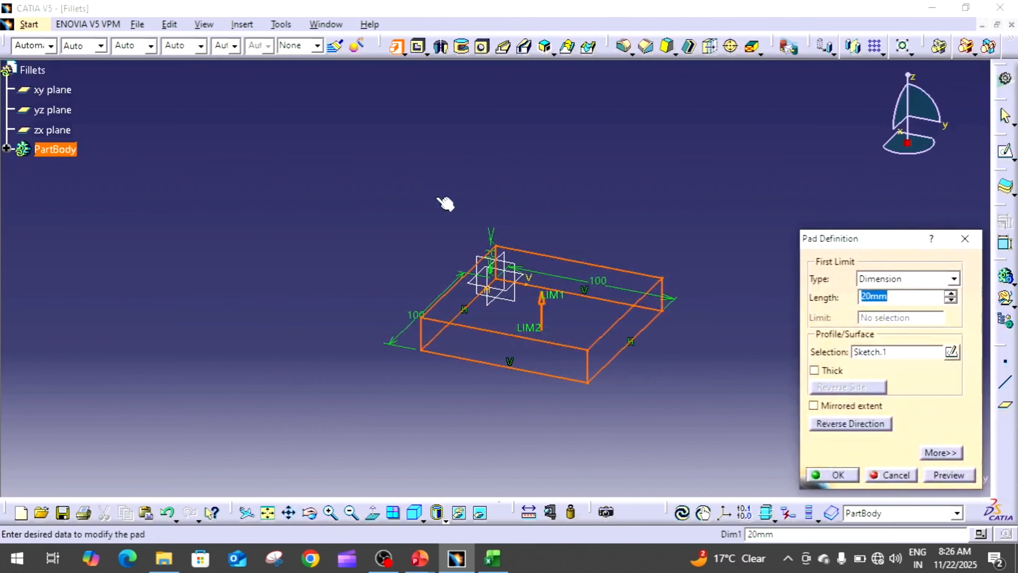
text(10)
key(Return)
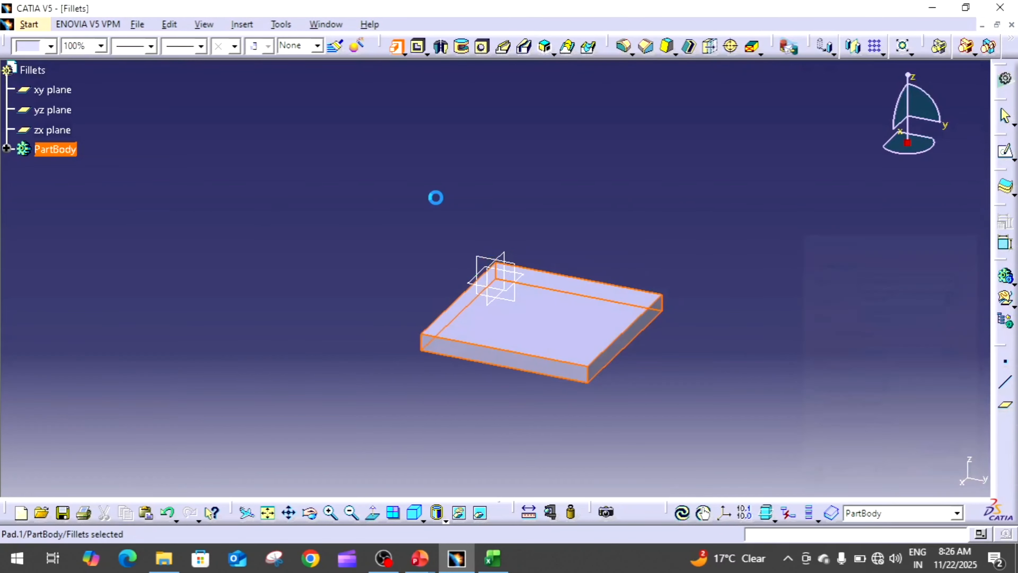
- Start a sketch on the pad's top face and project the face's left edge onto it
click(616, 298)
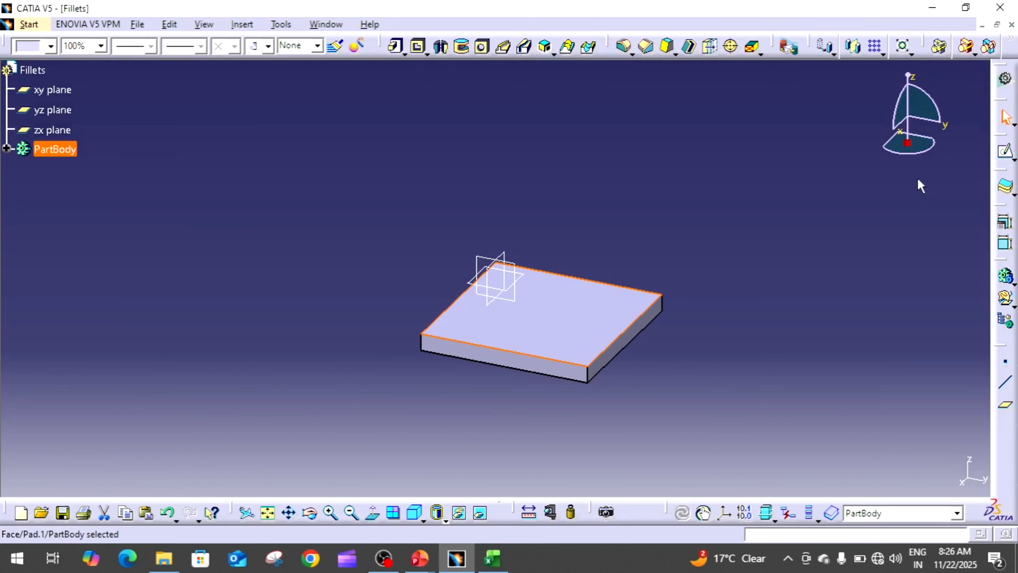
click(995, 148)
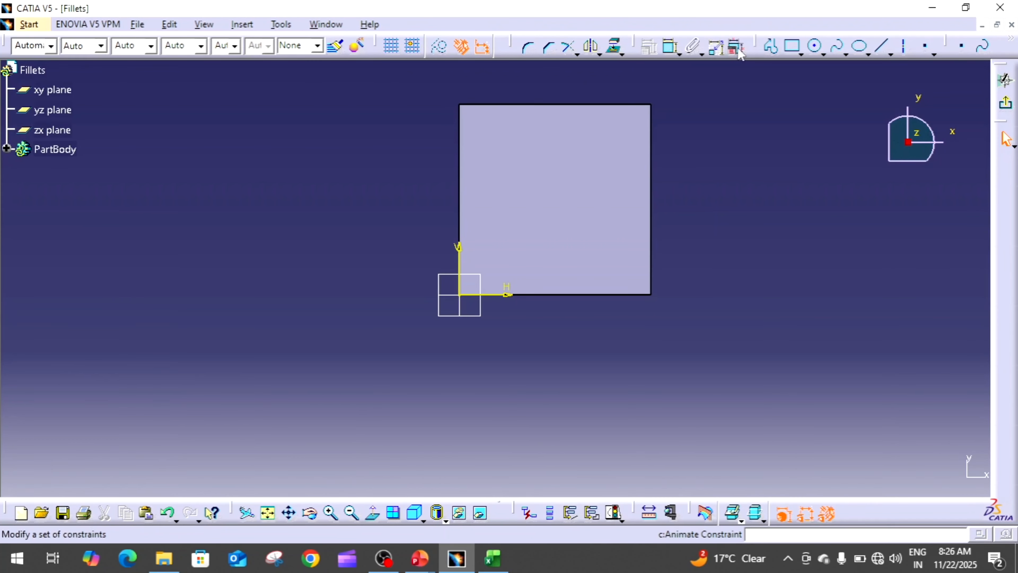
click(614, 45)
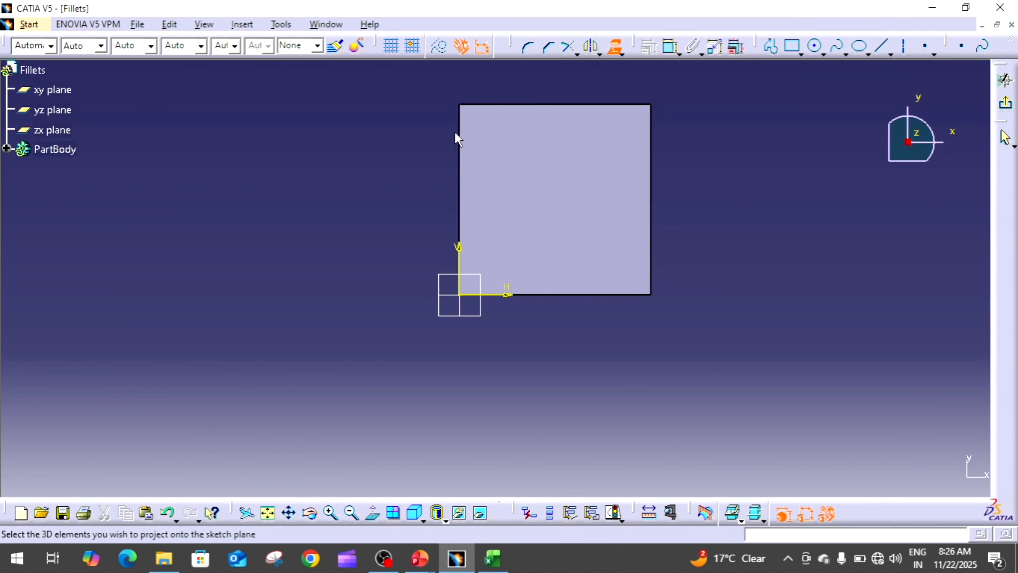
click(466, 136)
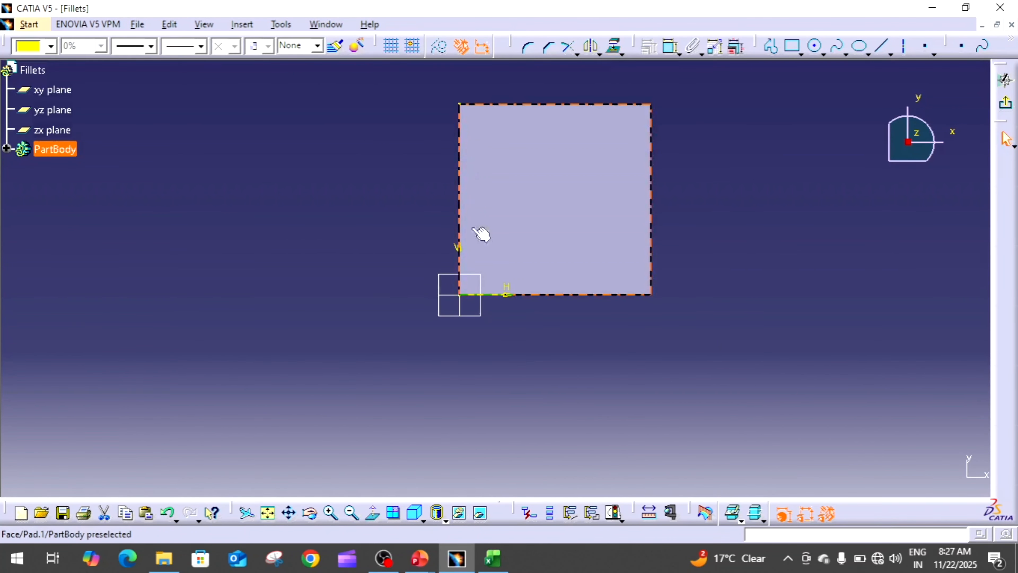
- Try to project the lower edge of the top face onto the sketch plane
click(614, 47)
click(586, 310)
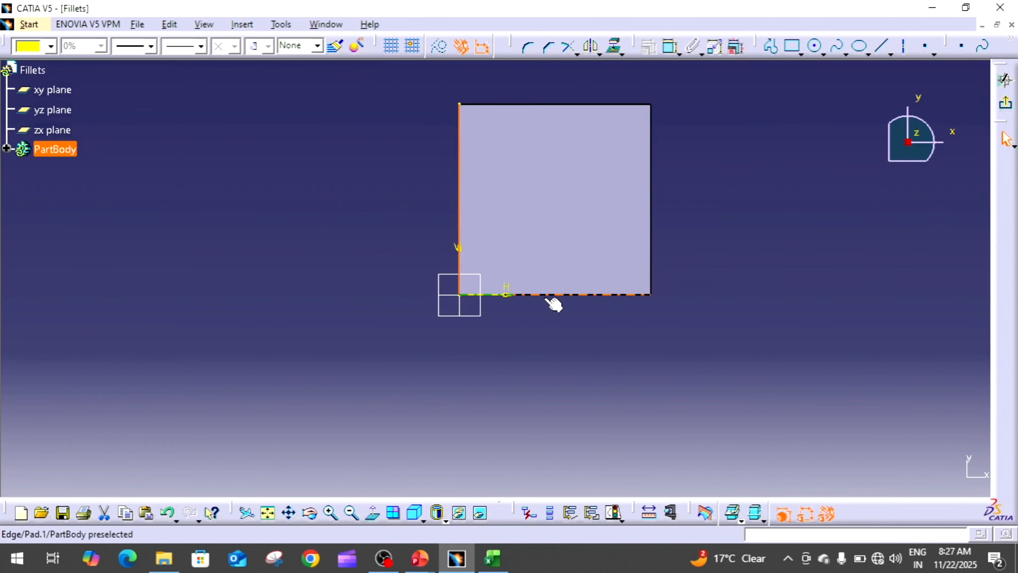
click(614, 47)
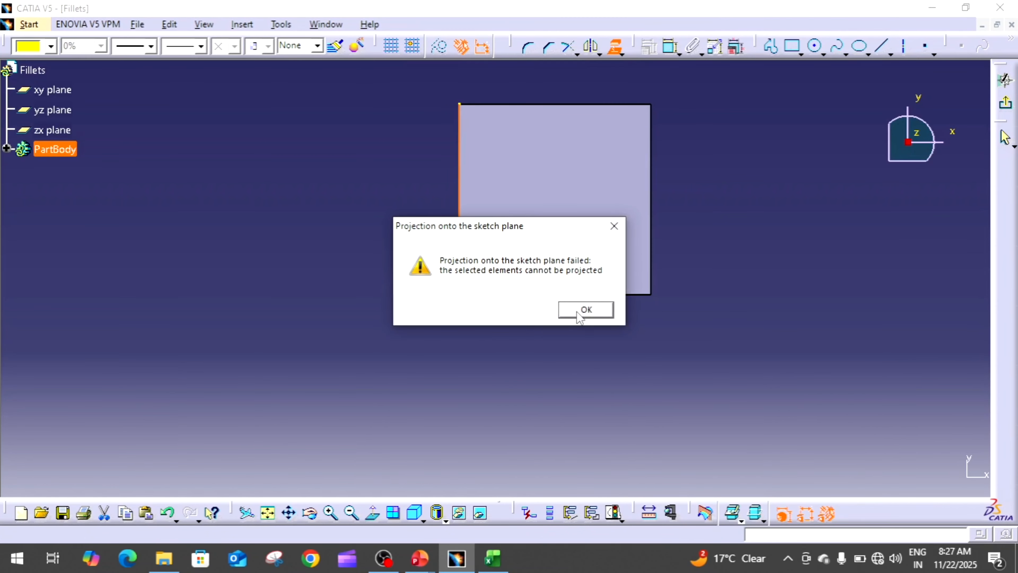
click(586, 309)
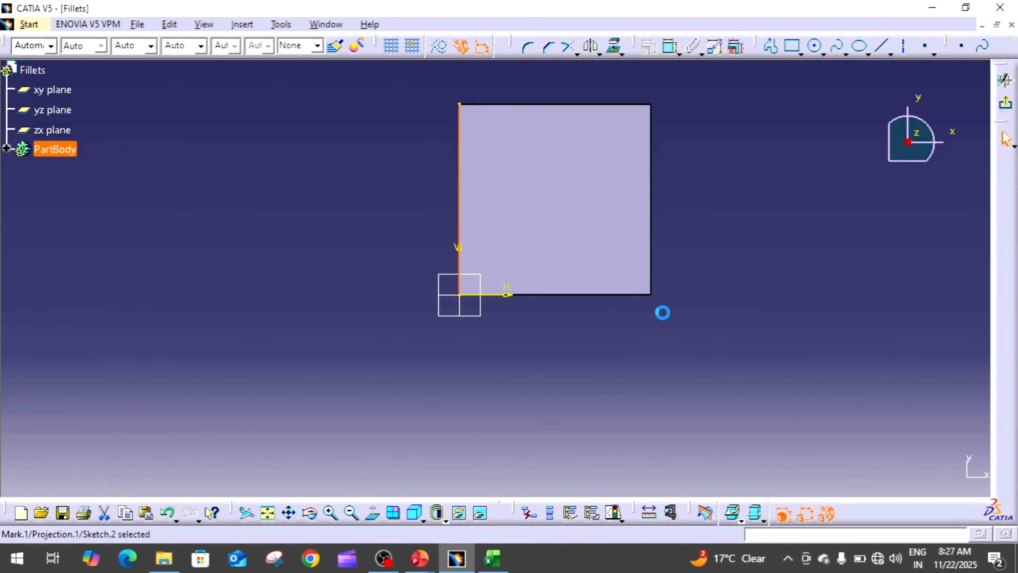
- Project the top face's lower edge, along the H axis, onto the sketch plane
click(614, 47)
click(553, 296)
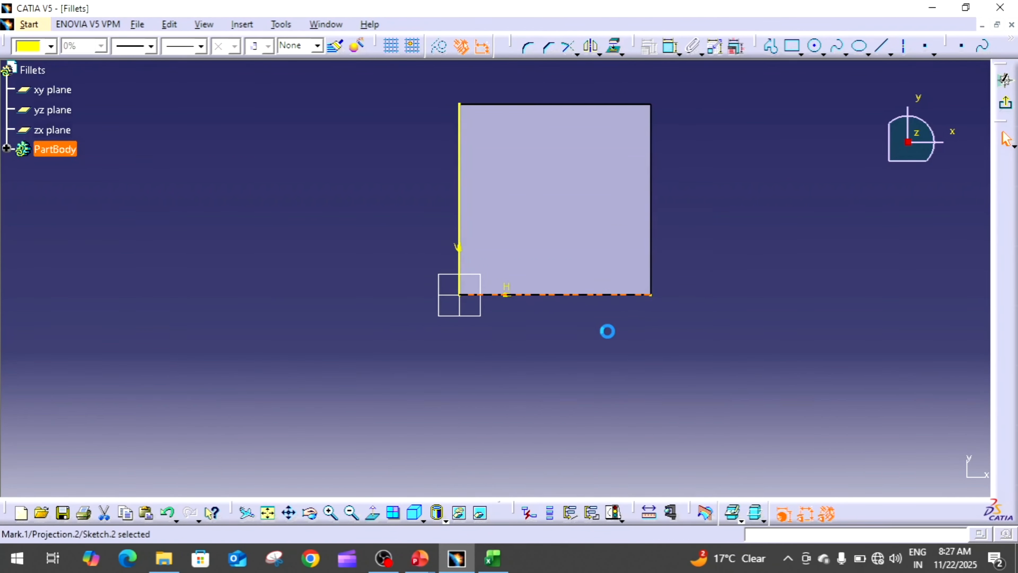
mouse_move(751, 263)
ctrl+middle_down()
mouse_move(748, 255)
mouse_move(753, 271)
ctrl+middle_up()
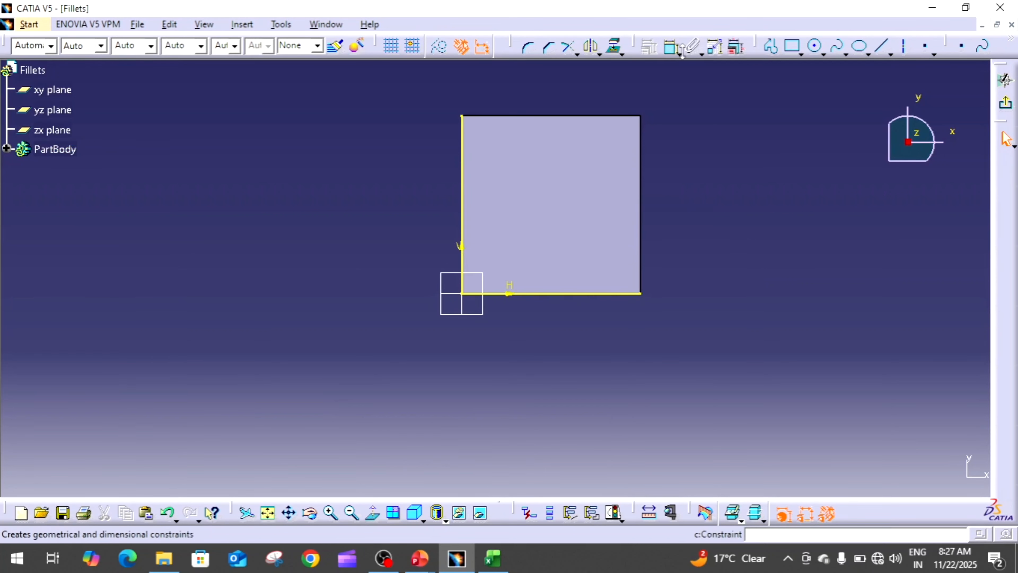
- Close an L-shaped profile between the projected edges' outer ends, with a vertical leg about 15 mm wide and a horizontal leg about 14 mm wide
click(770, 46)
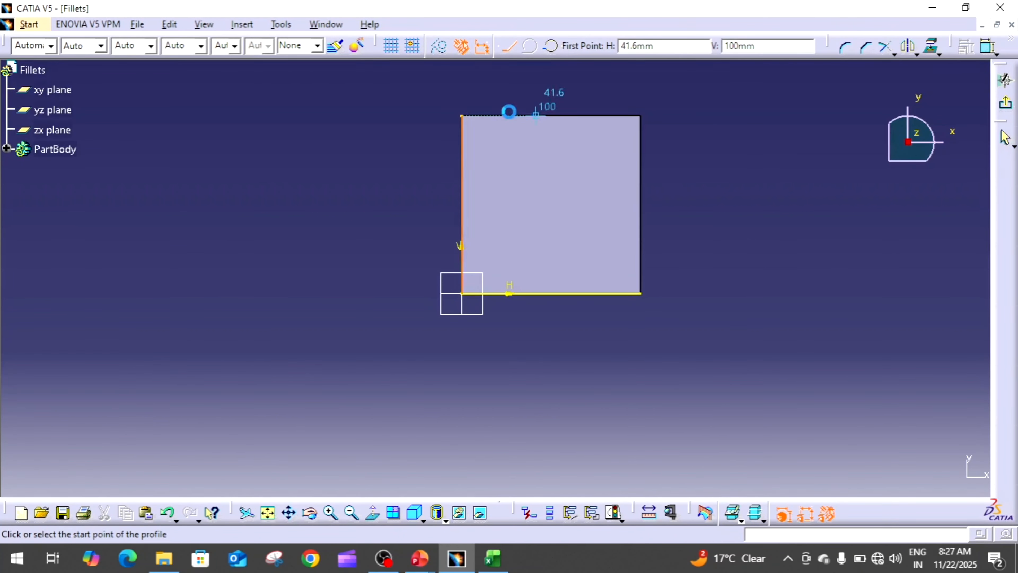
click(463, 115)
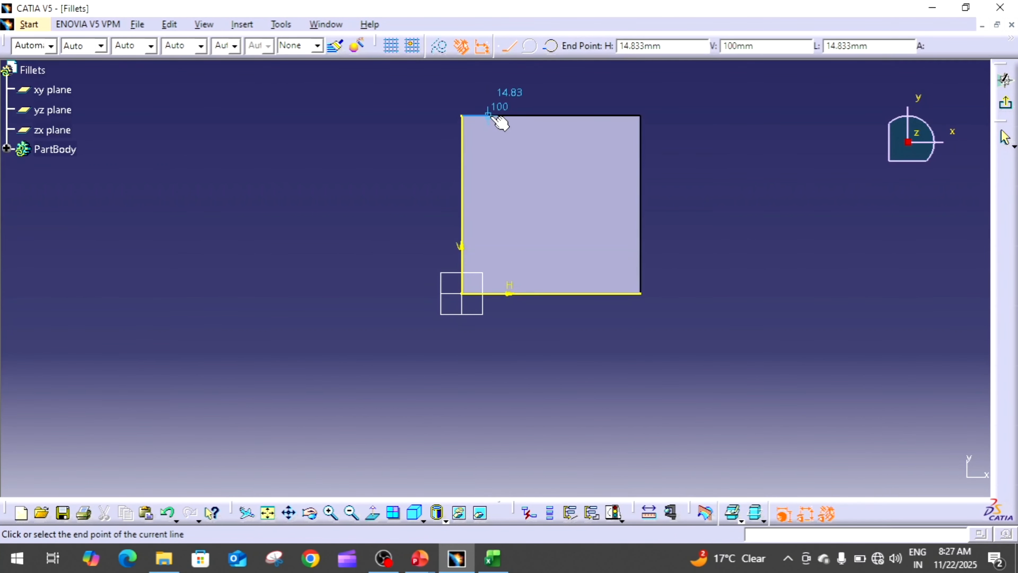
click(488, 268)
click(642, 269)
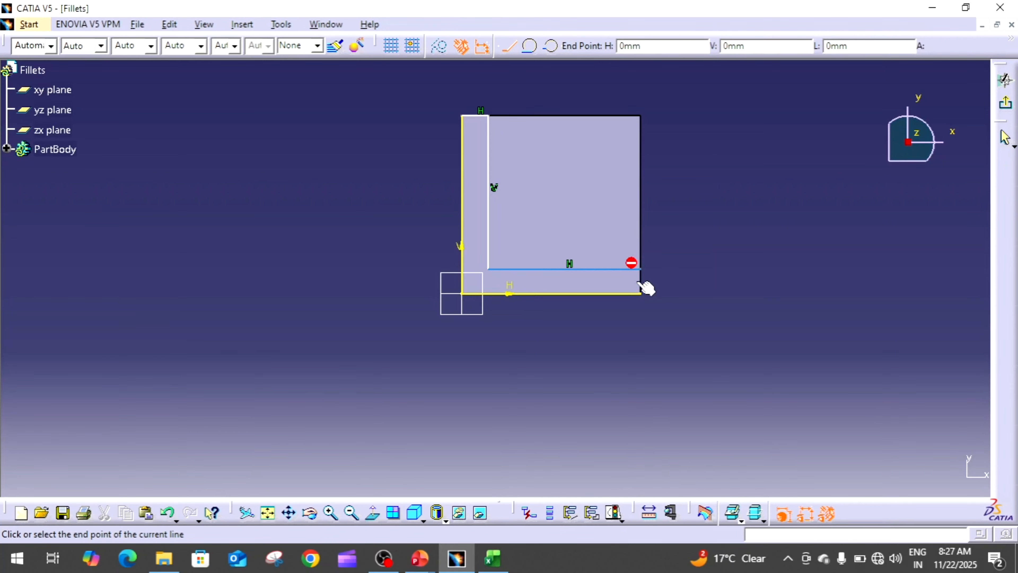
click(642, 294)
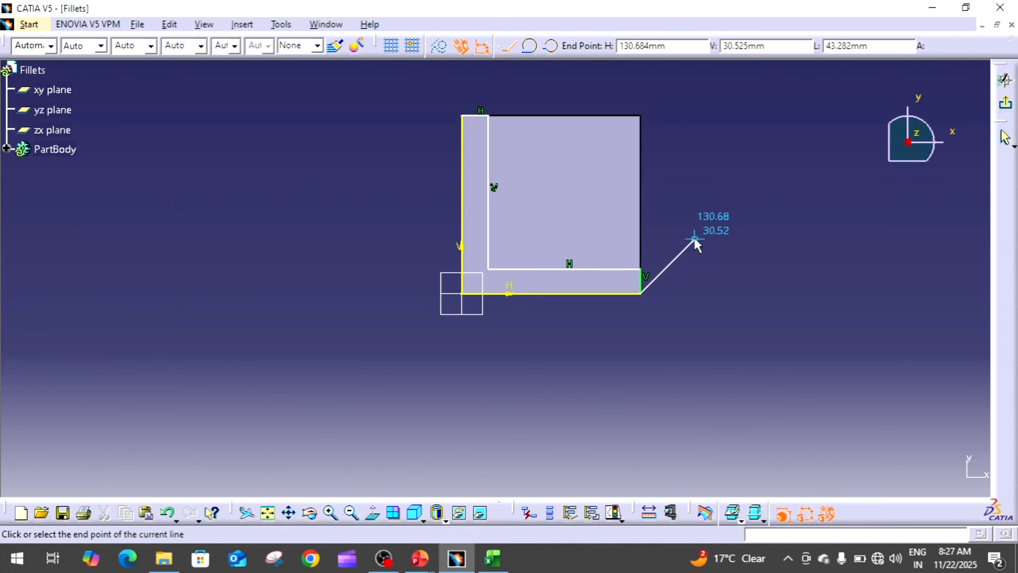
key(Escape)
- Dimension the short upper end of the L-profile's vertical leg and set it to 10 mm
click(670, 46)
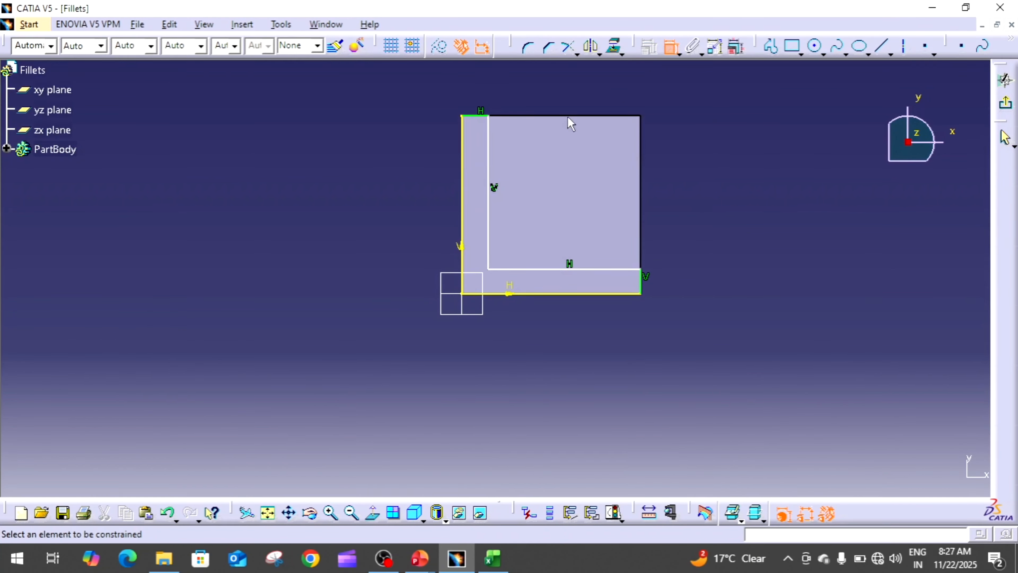
click(472, 116)
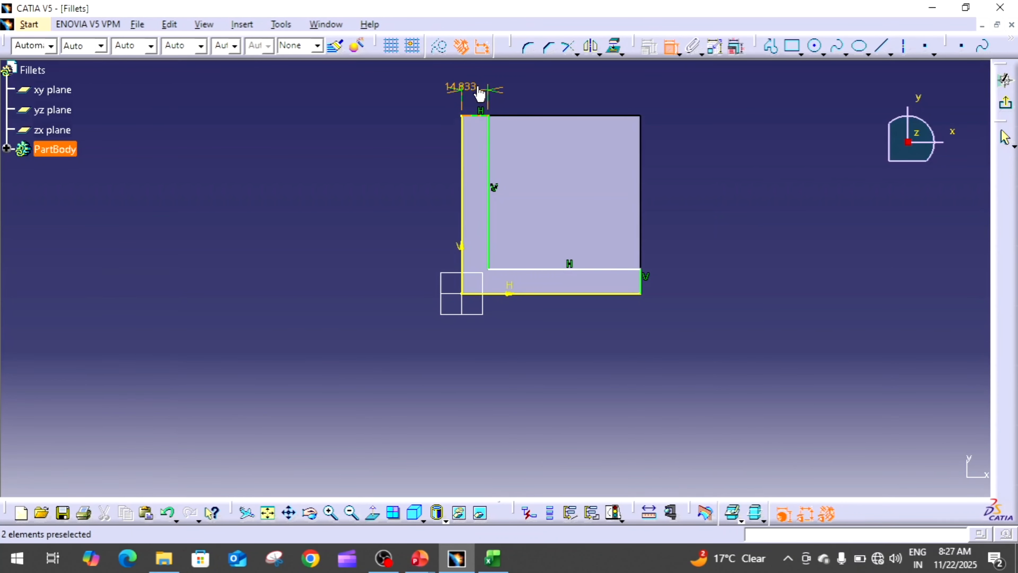
click(473, 93)
double_click(473, 90)
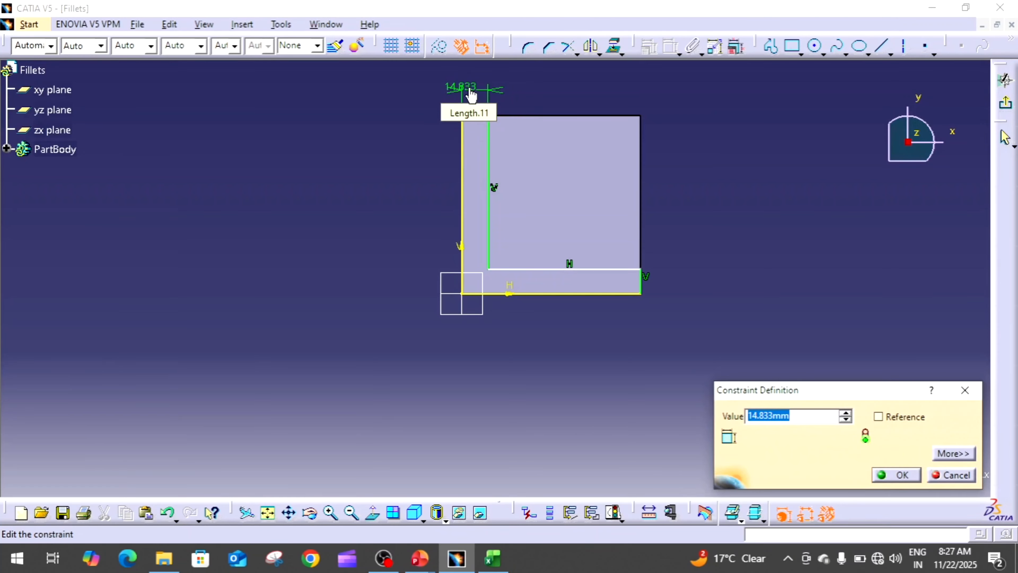
text(10)
key(Return)
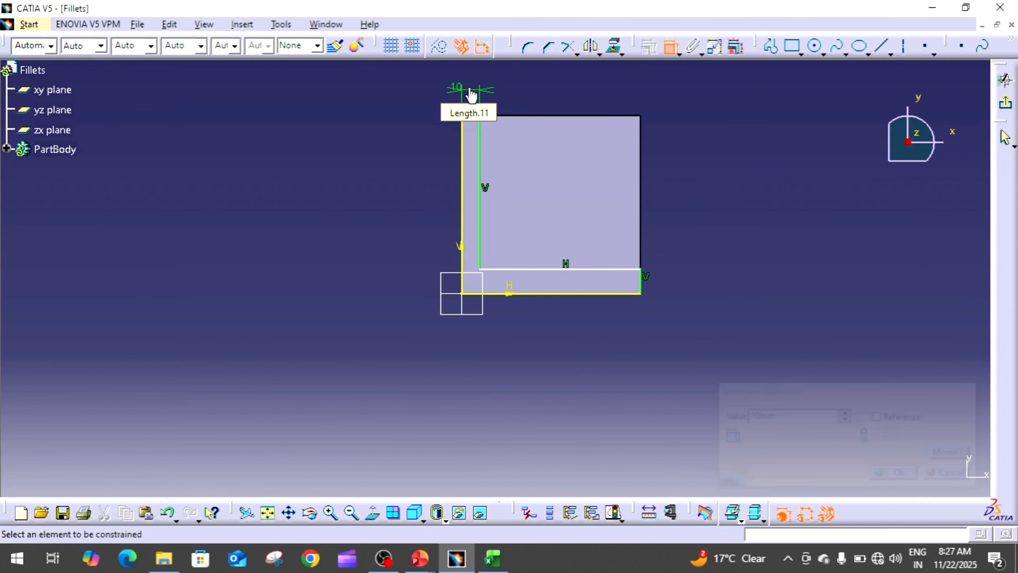
- Dimension the short right end of the L-profile's horizontal leg and set it to 20 mm
click(644, 286)
click(678, 291)
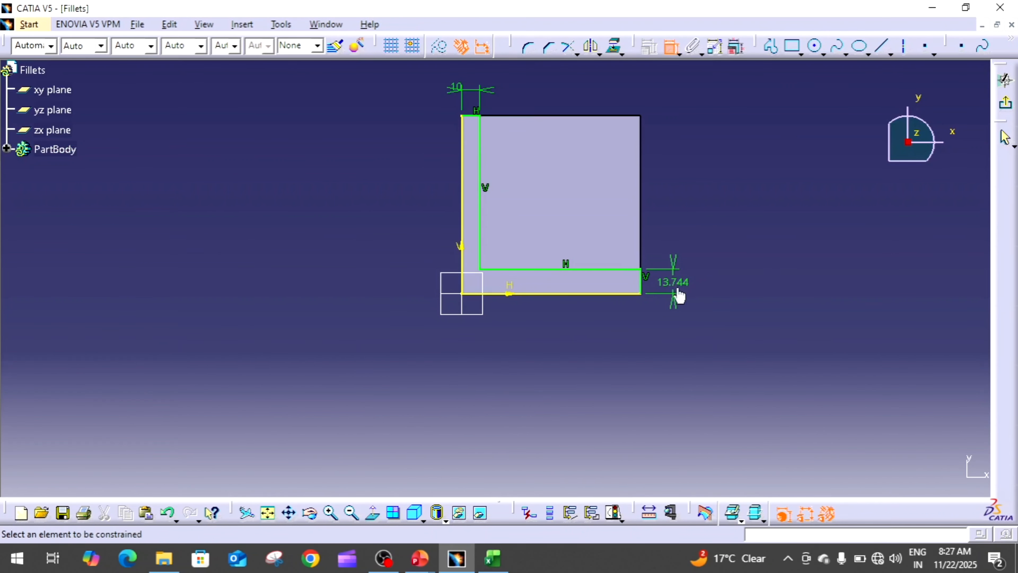
double_click(680, 294)
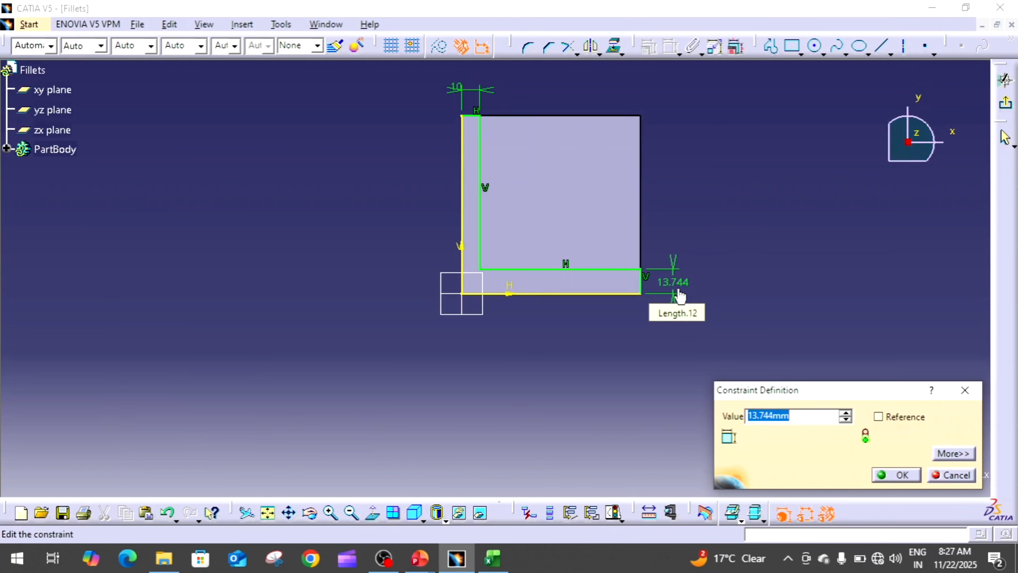
text(20)
key(Return)
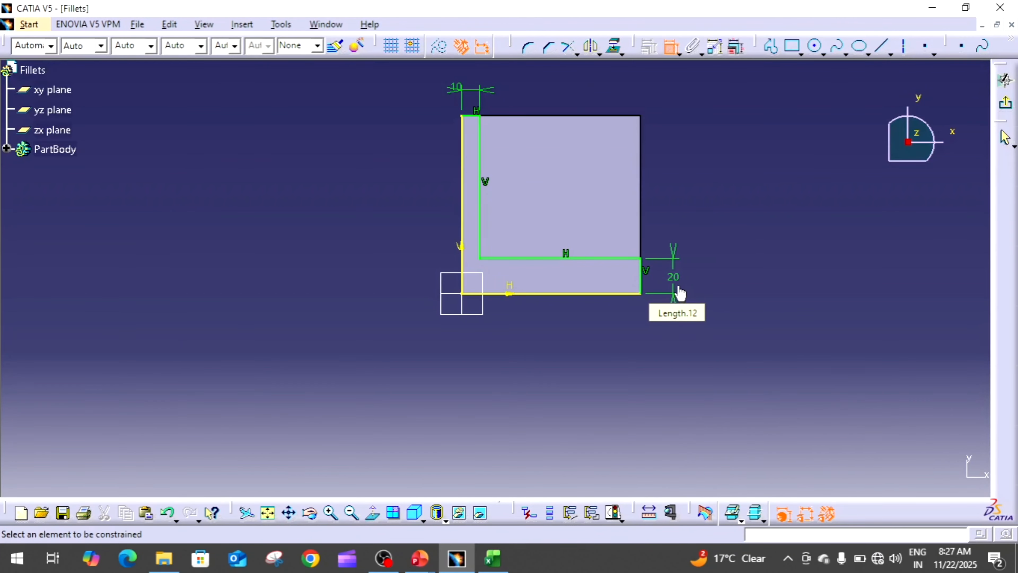
- Set the width of the L-profile's vertical leg to 20 mm and exit the sketch
double_click(474, 93)
text(20)
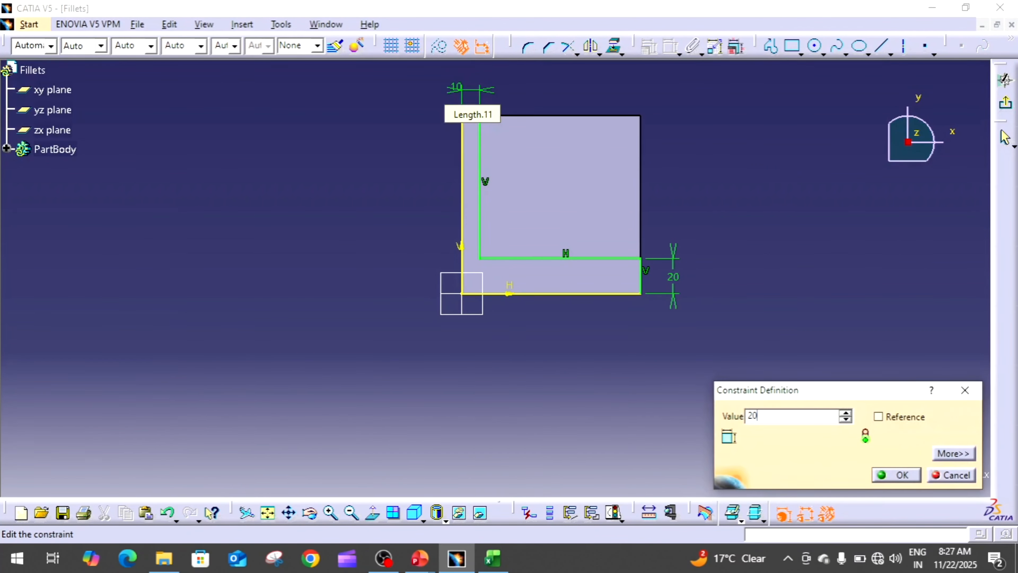
key(Return)
click(1005, 80)
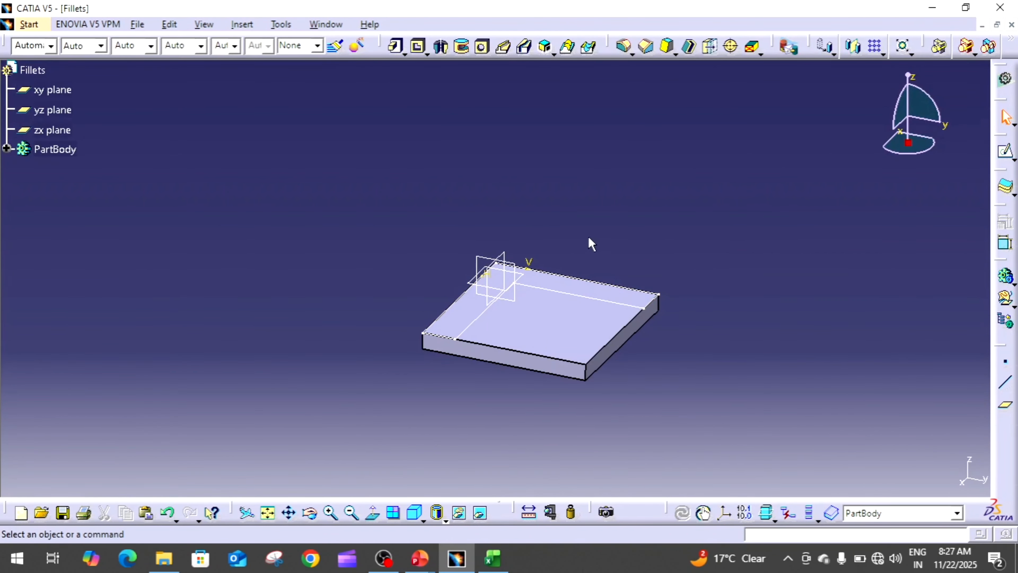
- Extrude the L-shaped profile on the base plate 50 mm with Pad to form the raised wall
click(7, 149)
click(40, 208)
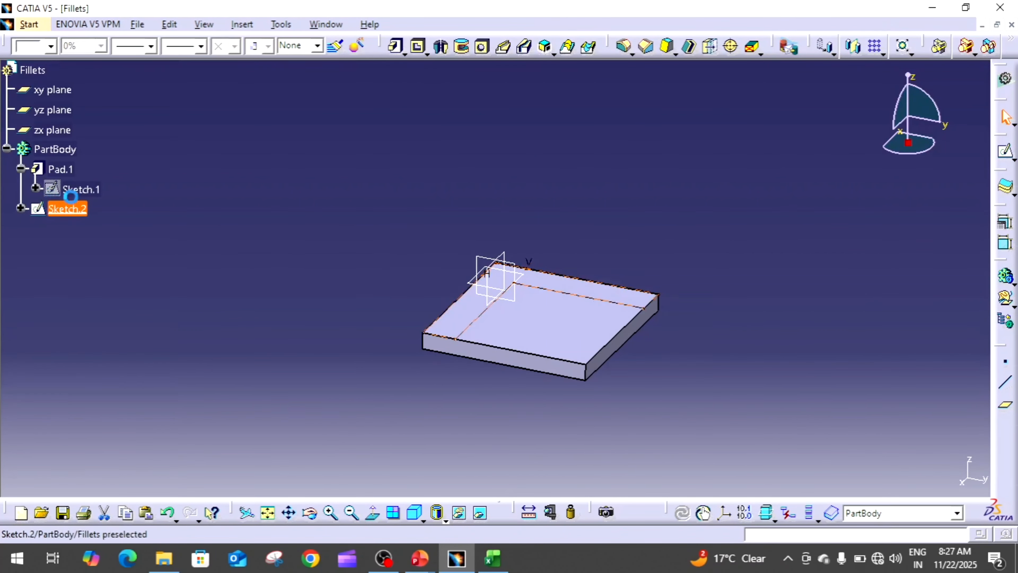
click(397, 47)
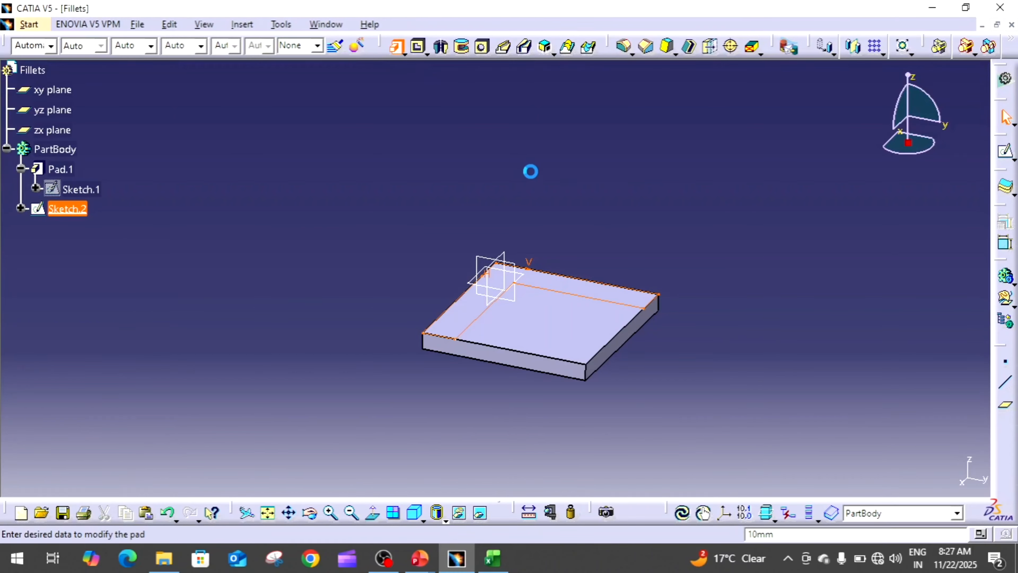
text(50)
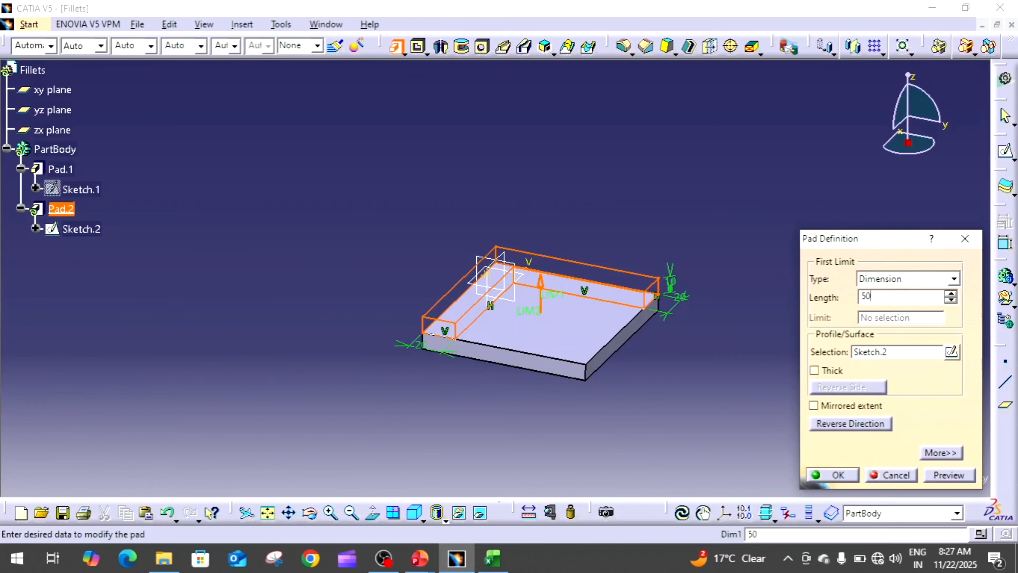
key(Return)
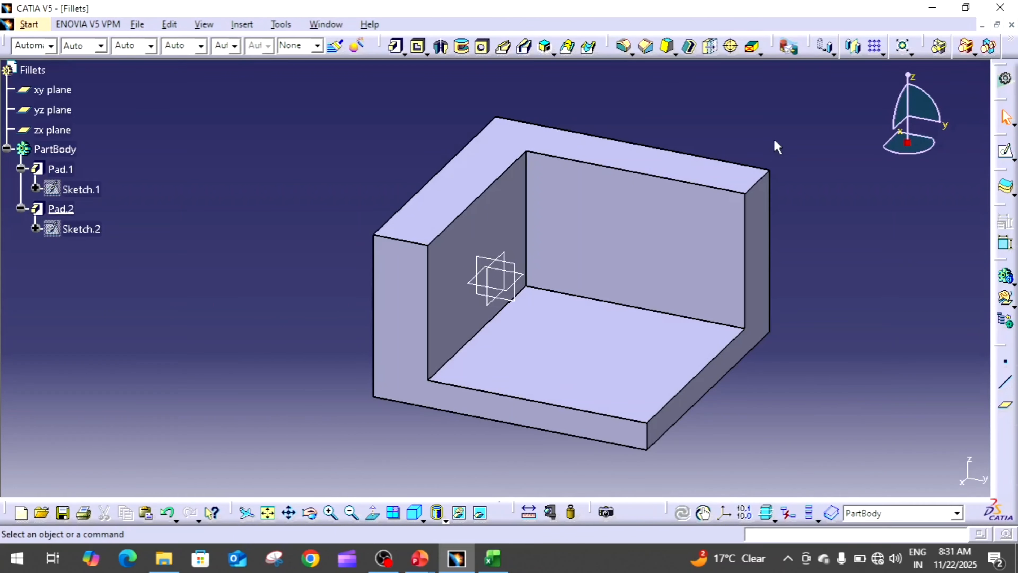
- Try a 5 mm edge fillet on the wall's three inner vertical edges and the plate's free corner edge, and undo it
click(625, 49)
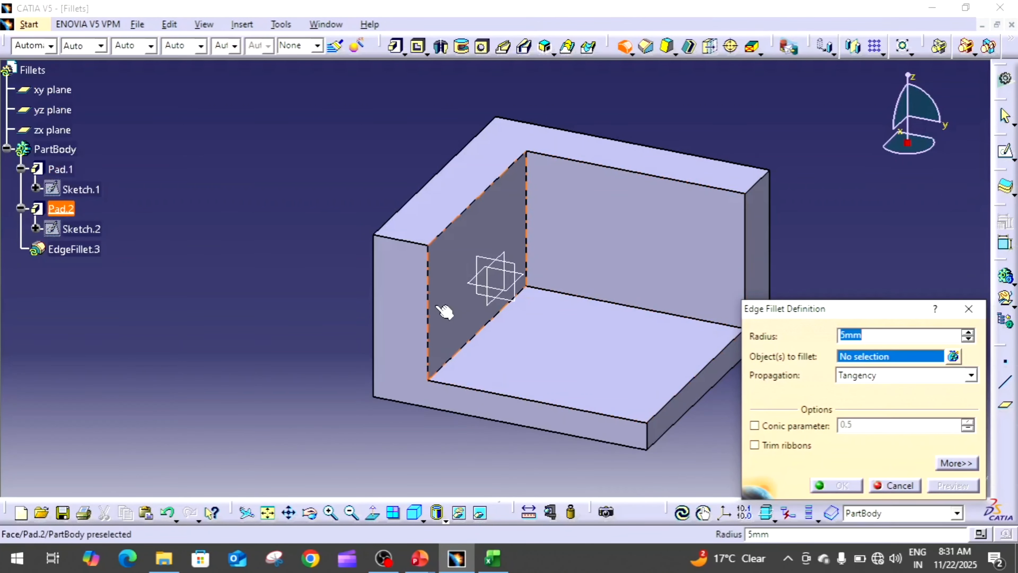
click(429, 314)
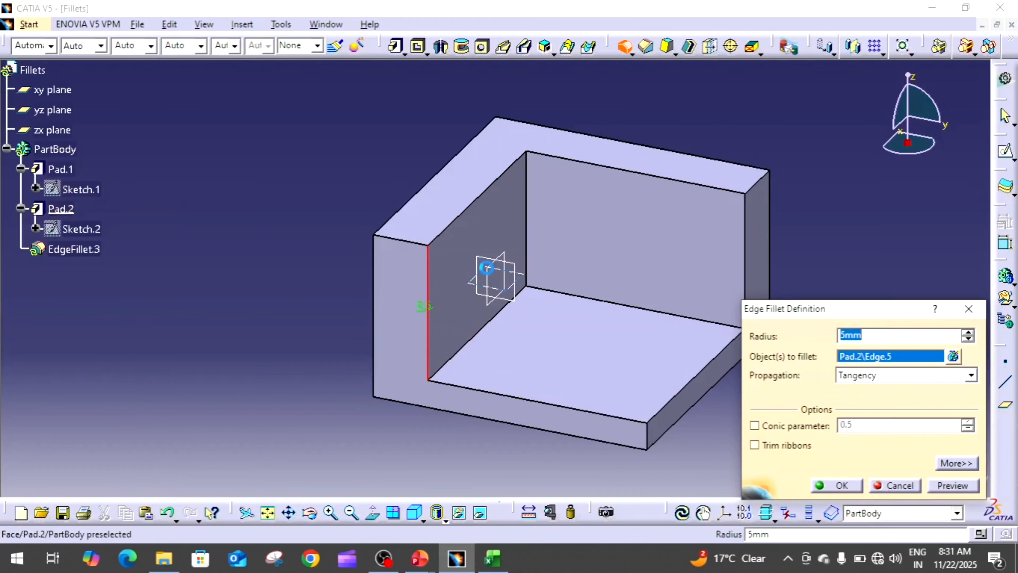
click(528, 221)
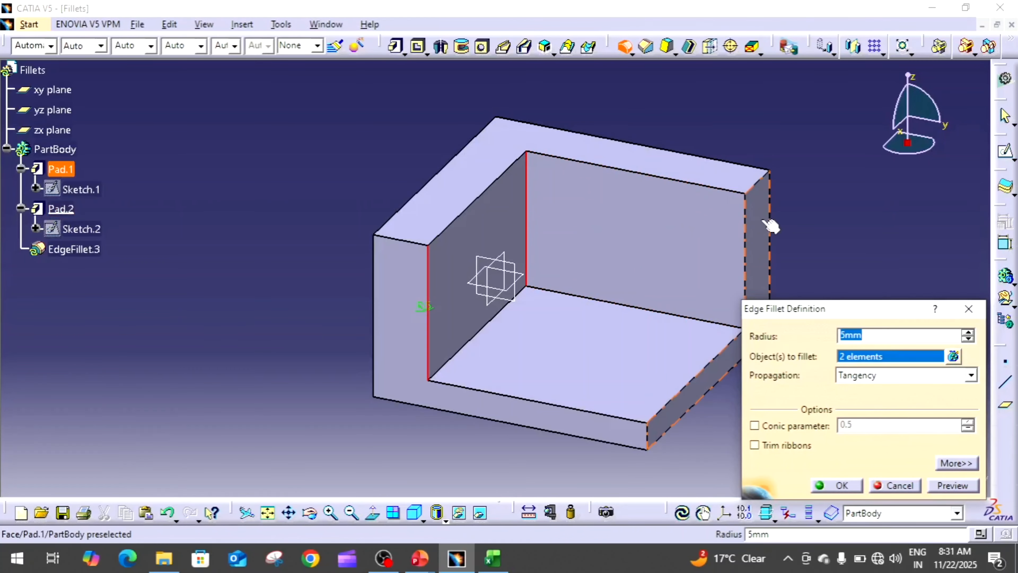
click(746, 221)
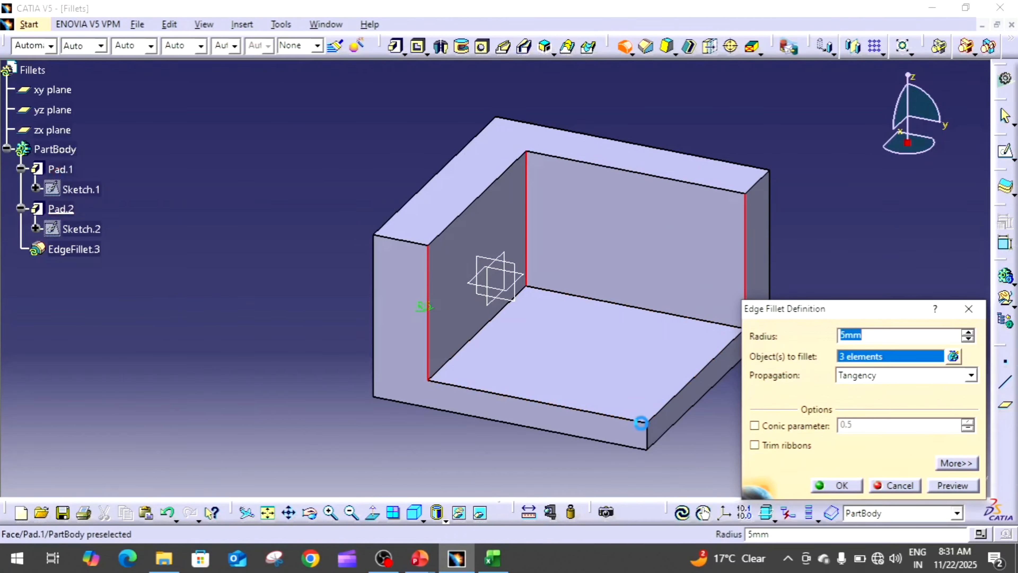
click(647, 439)
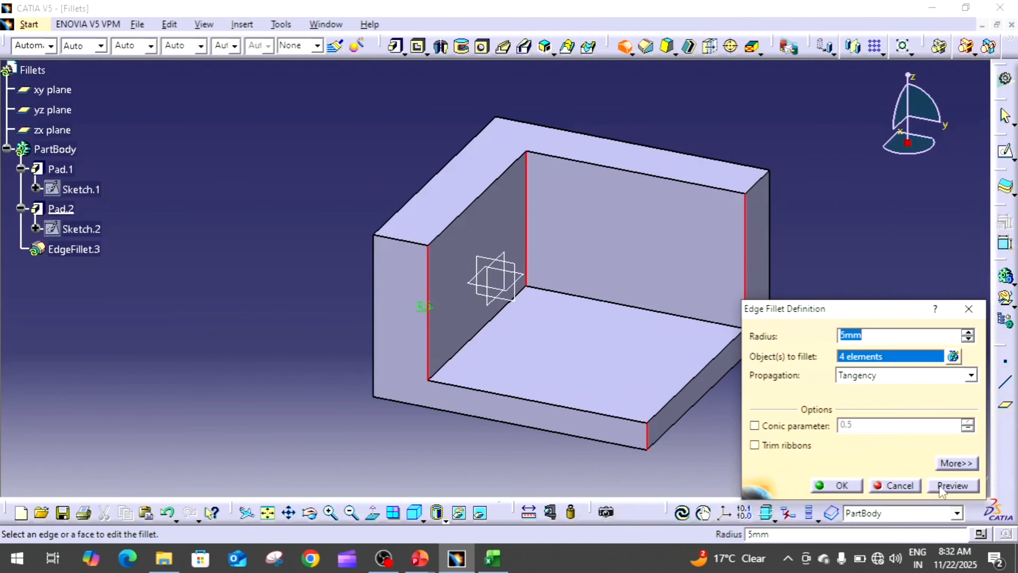
click(952, 485)
click(838, 485)
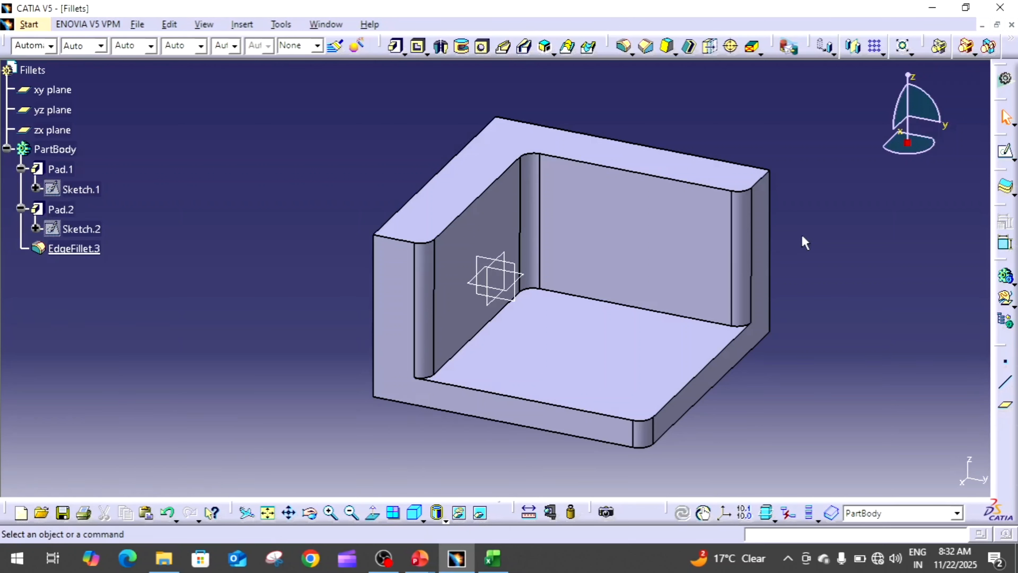
key(ctrl+z)
key(ctrl+z)
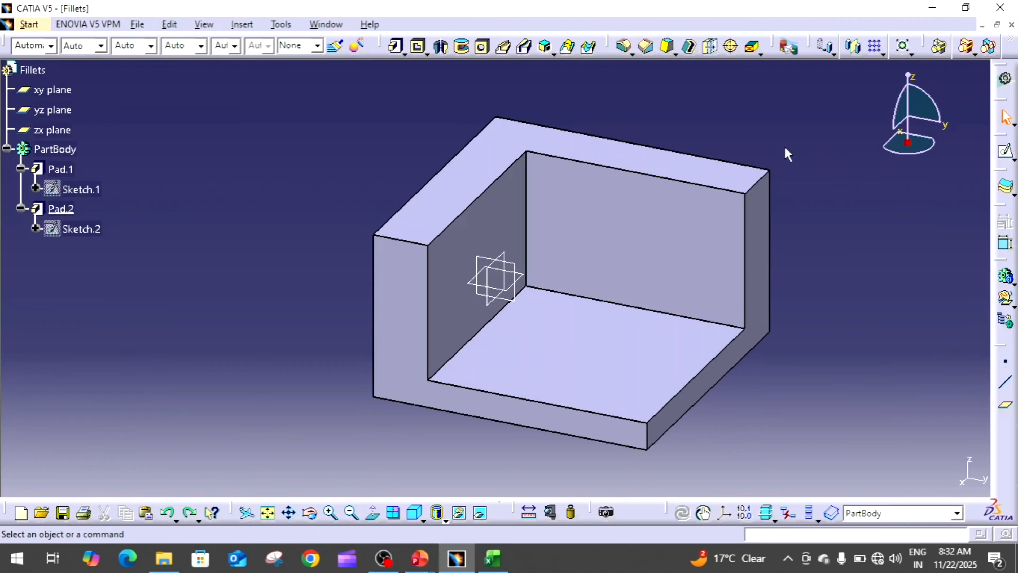
- Try a 5 mm edge fillet around the L-shaped wall's top face by selecting the face, and delete the fillet
click(622, 50)
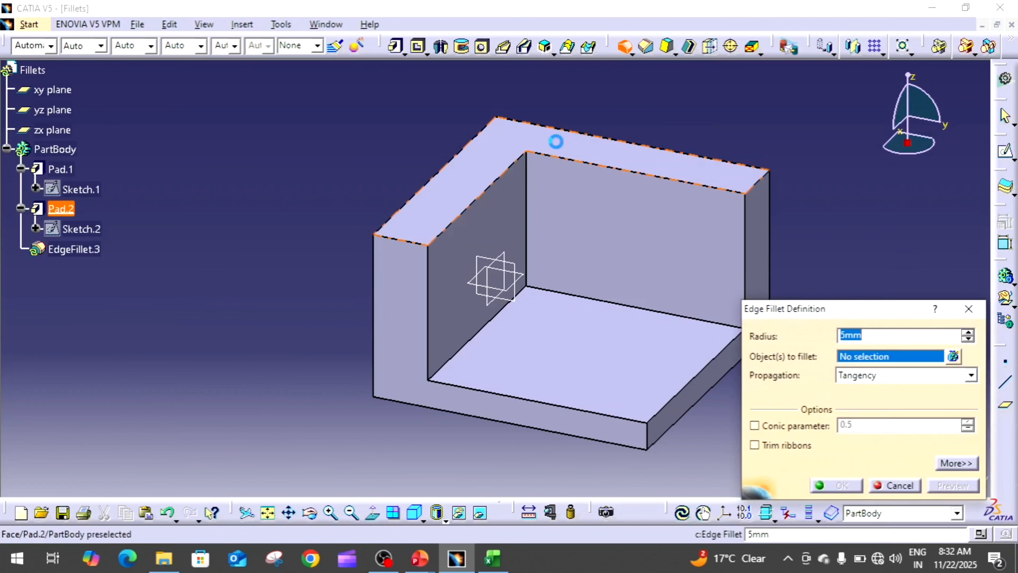
click(522, 148)
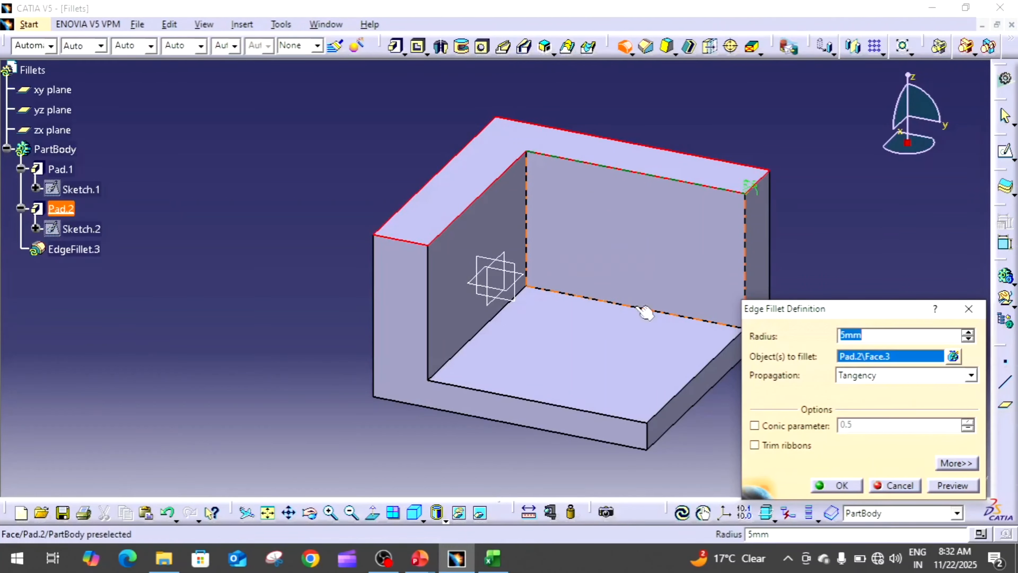
click(838, 486)
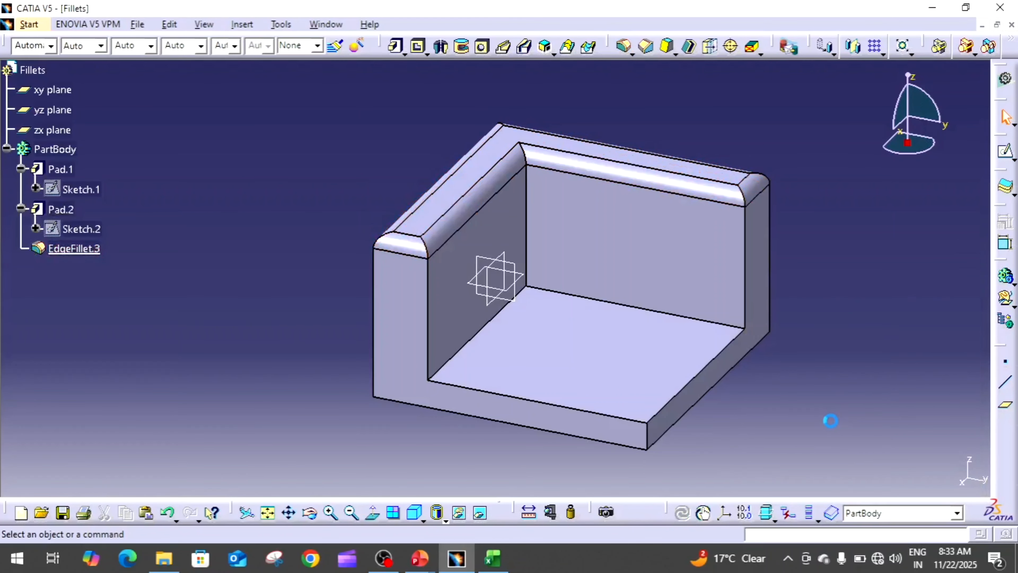
middle_drag(832, 419, 835, 410)
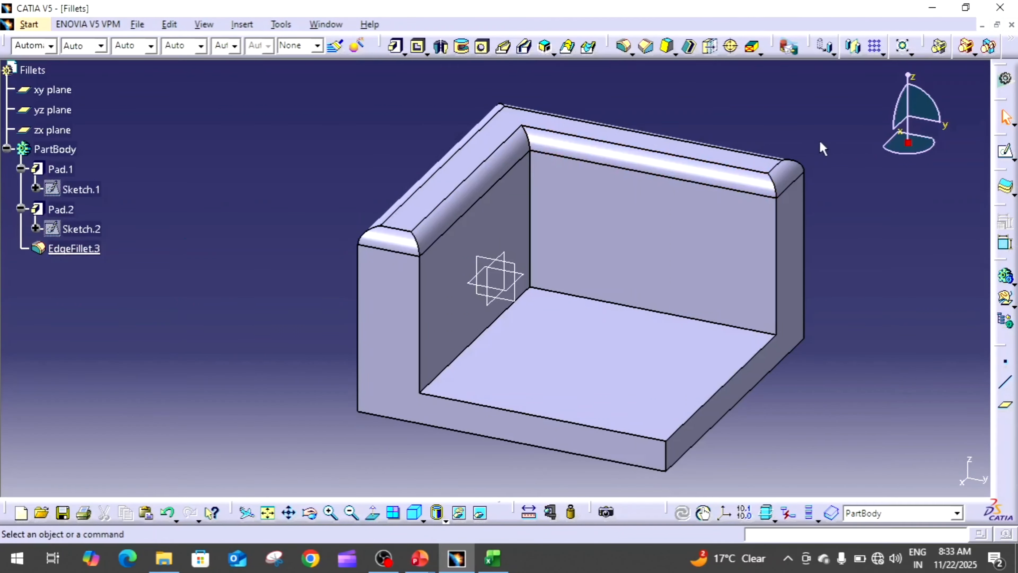
click(603, 165)
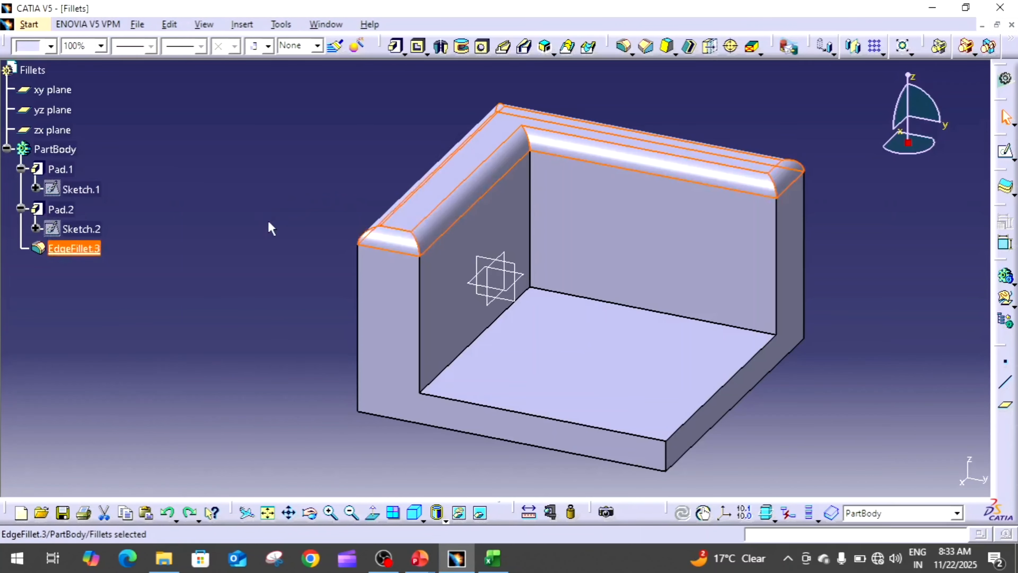
key(Delete)
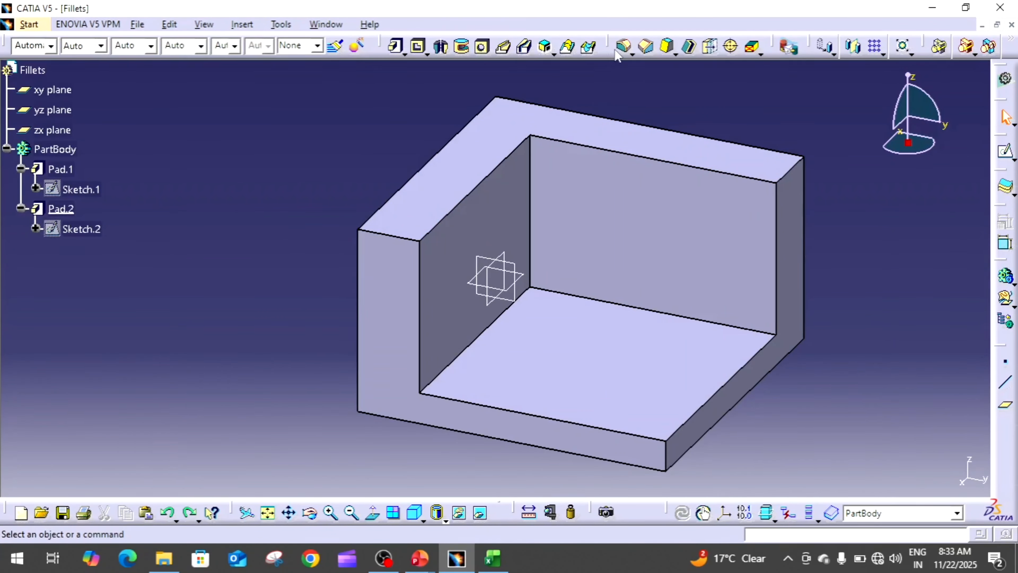
- Apply a 5 mm edge fillet to all edges of the base plate's exposed upper face by selecting the face
click(622, 46)
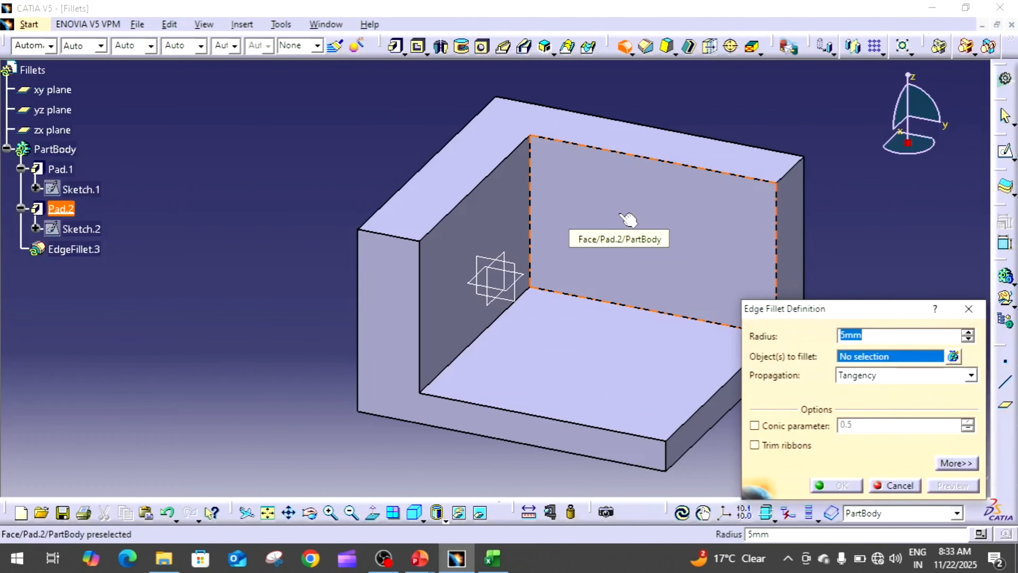
click(598, 330)
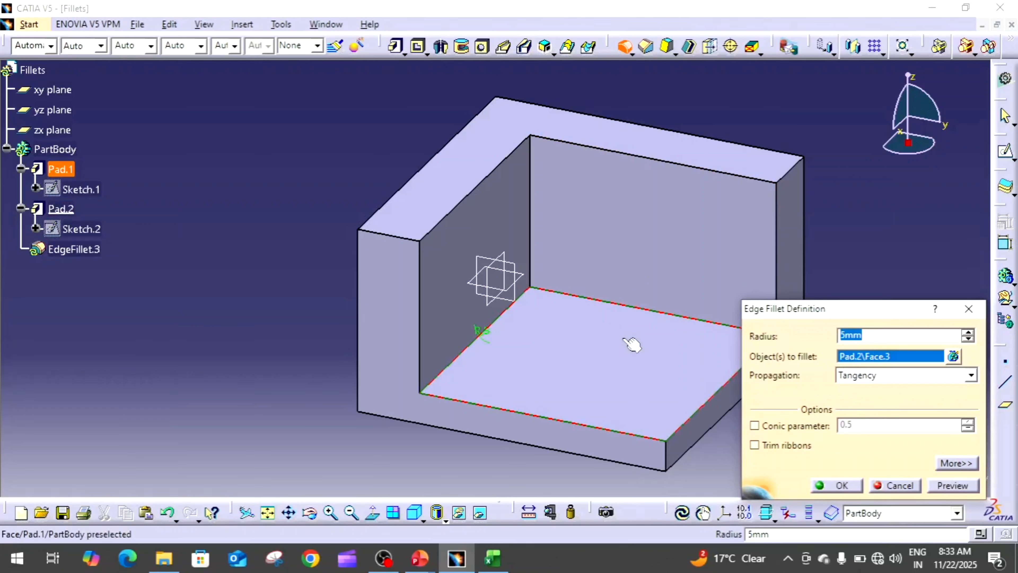
click(839, 486)
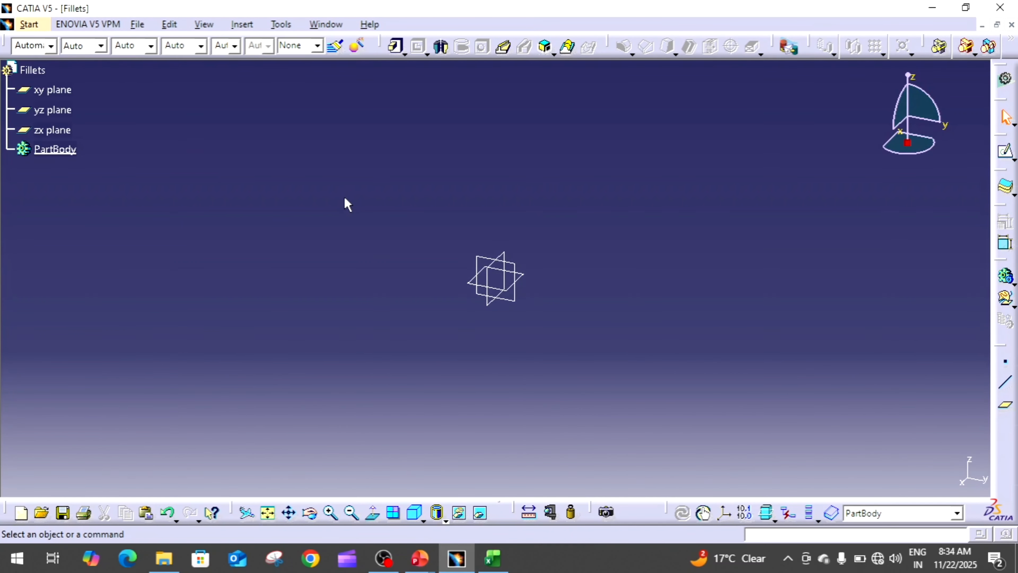
- Start a sketch on the xy plane and draw a rectangle about 45 by 35 mm from the origin
click(524, 277)
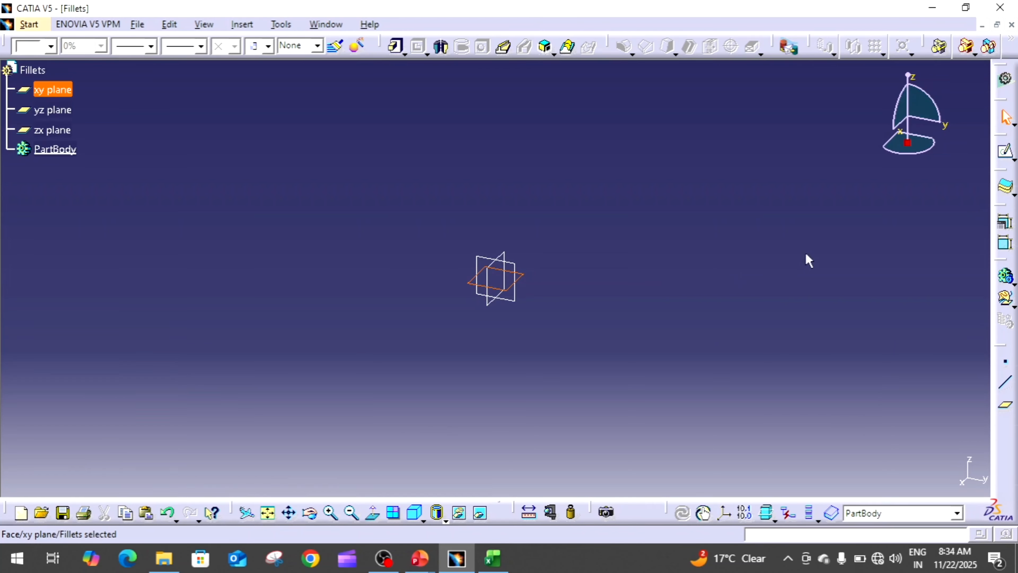
click(1006, 151)
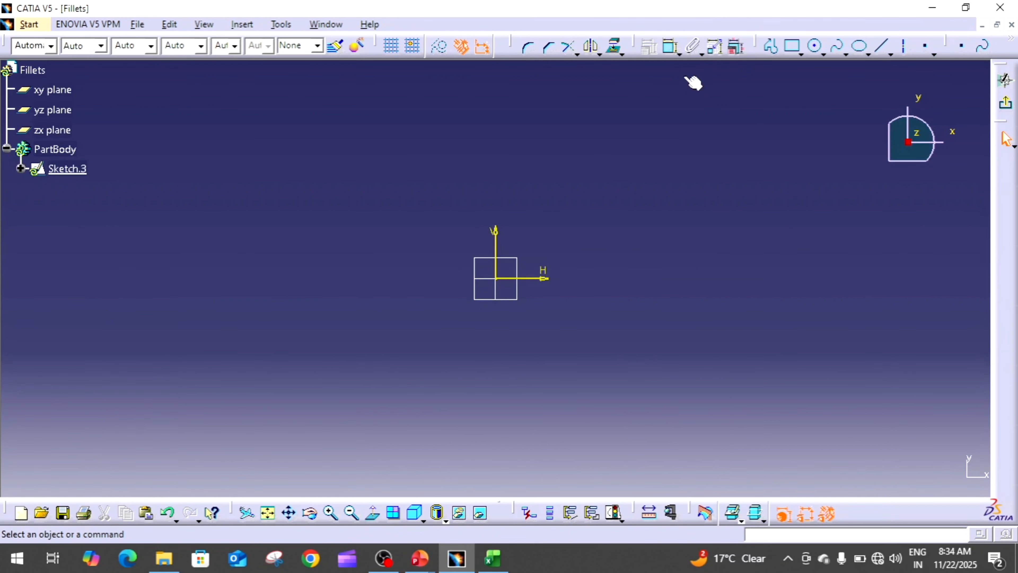
click(792, 48)
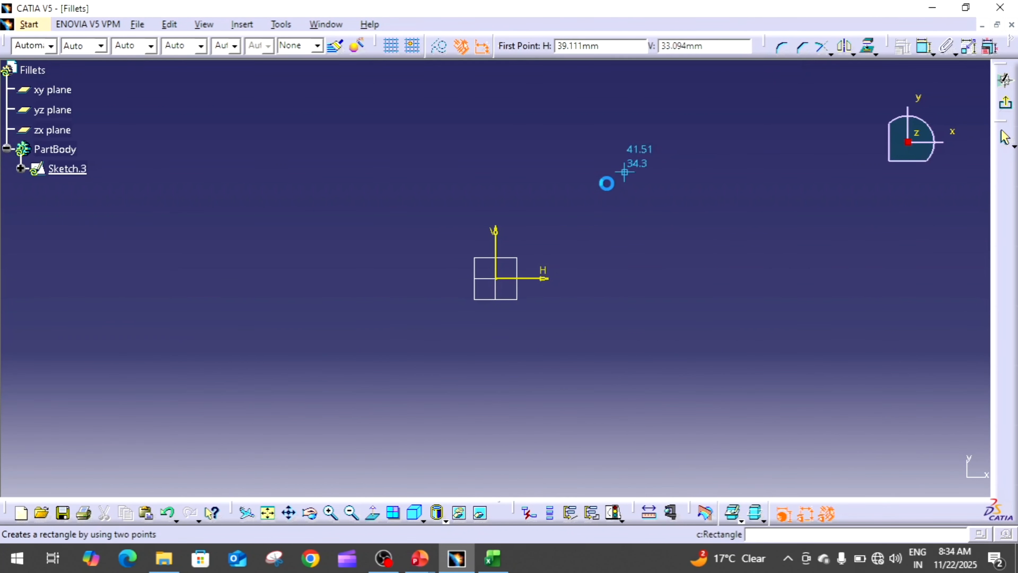
click(496, 278)
click(635, 172)
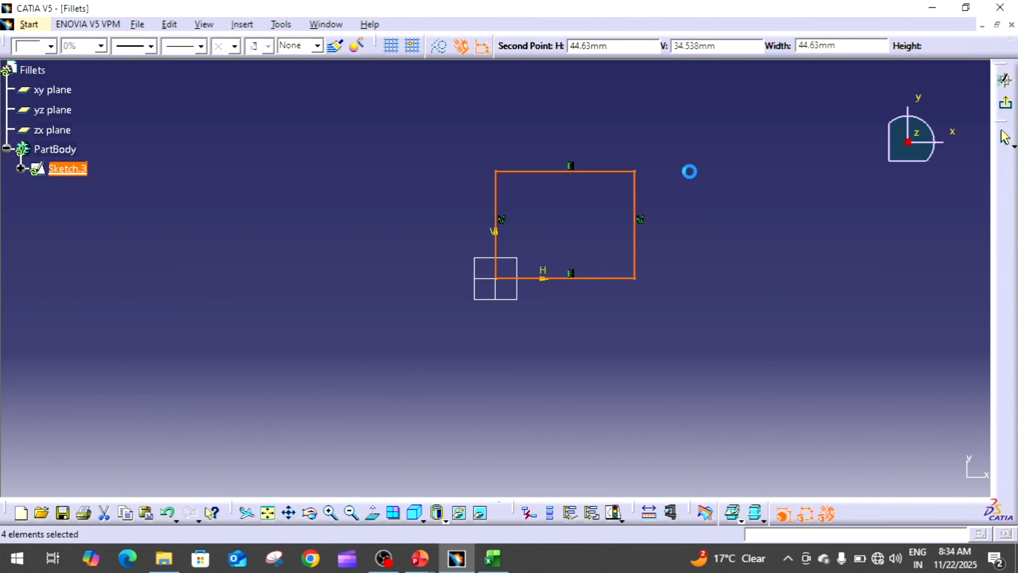
- Dimension the rectangle's upper horizontal side and set its length to 100 mm
click(628, 155)
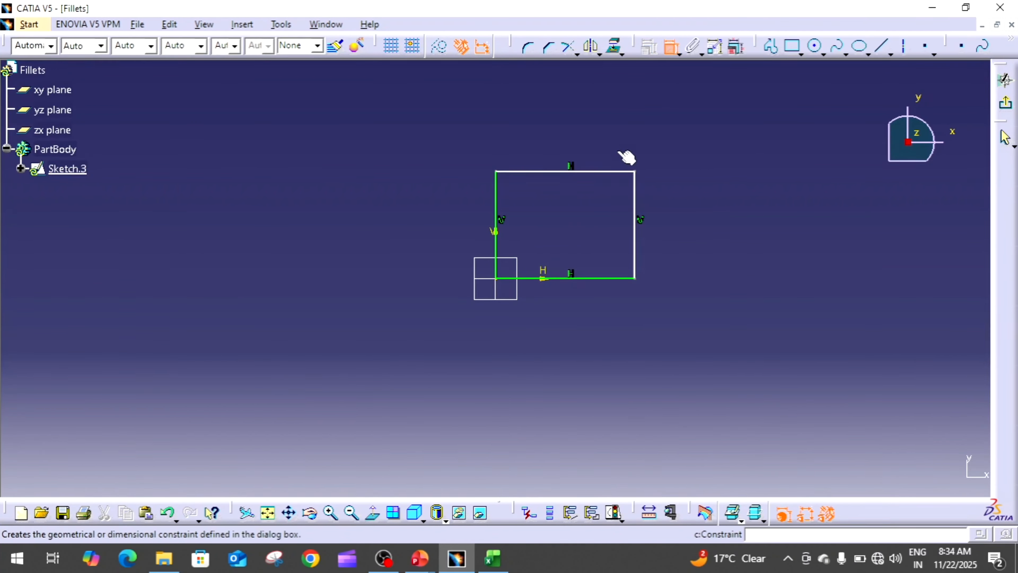
click(585, 172)
click(578, 140)
double_click(580, 143)
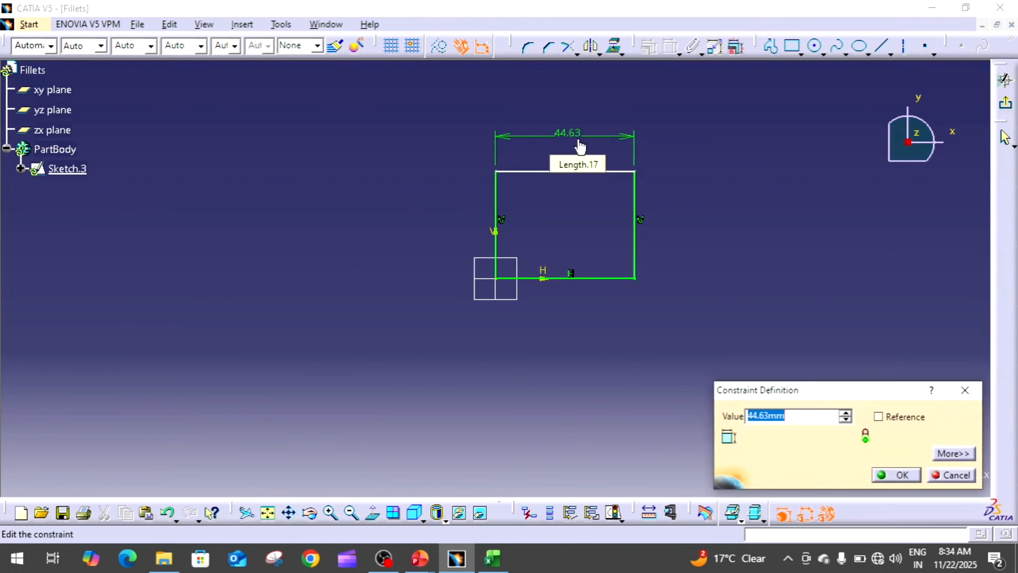
text(100)
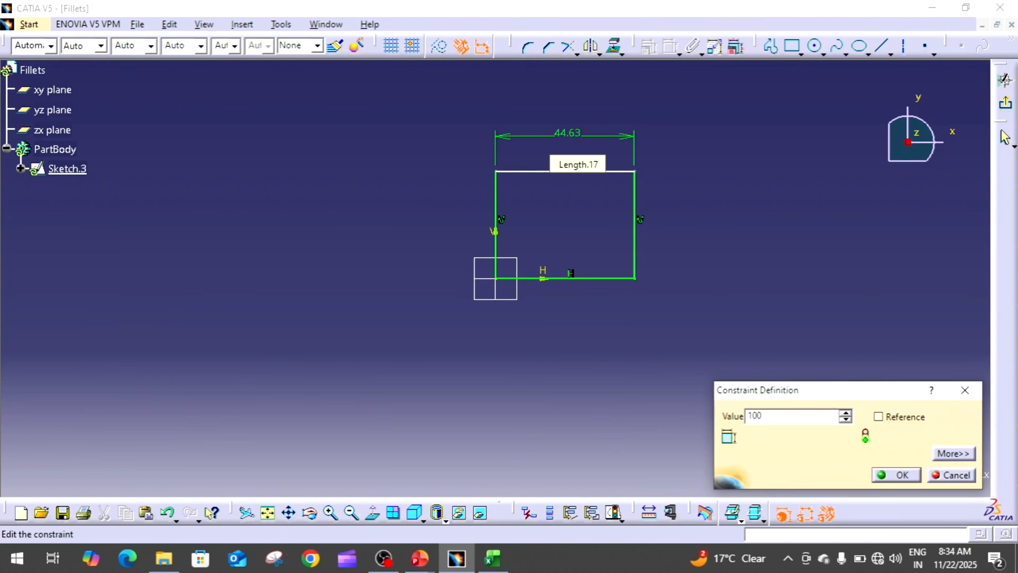
key(Return)
- Dimension the rectangle's vertical side farthest from the origin and set its length to 100 mm
click(807, 235)
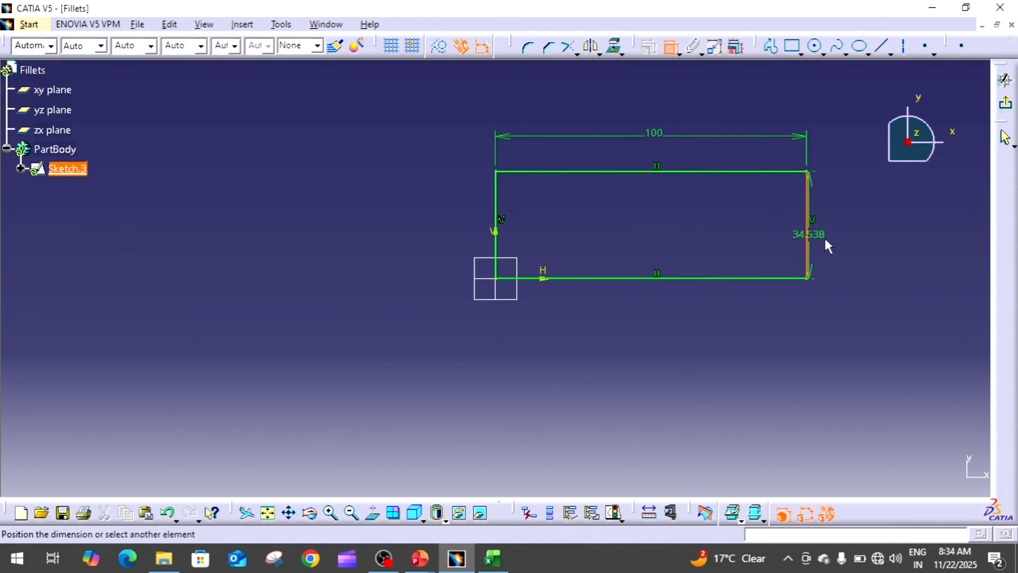
click(853, 245)
double_click(849, 237)
text(1)
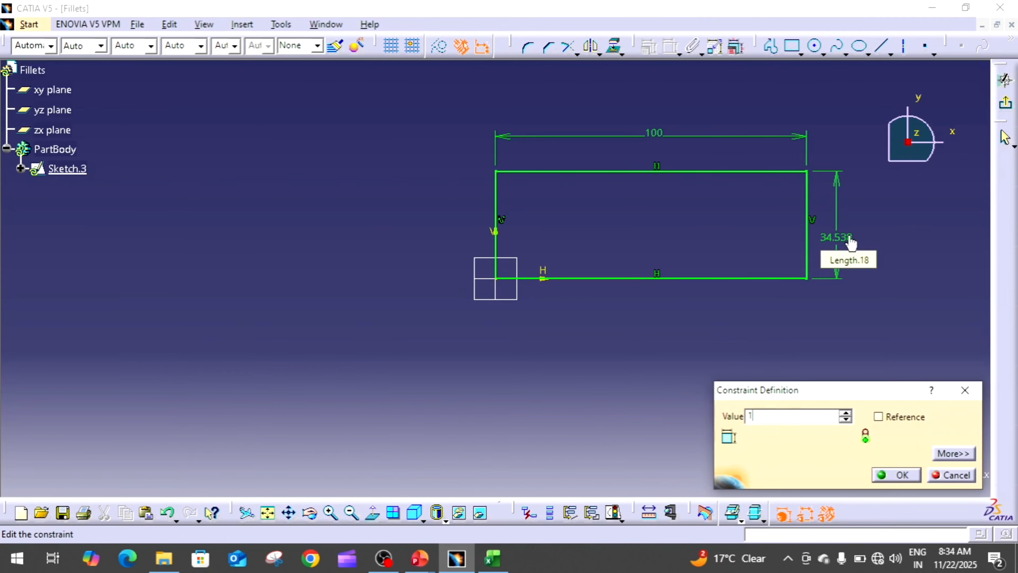
text(00)
key(Return)
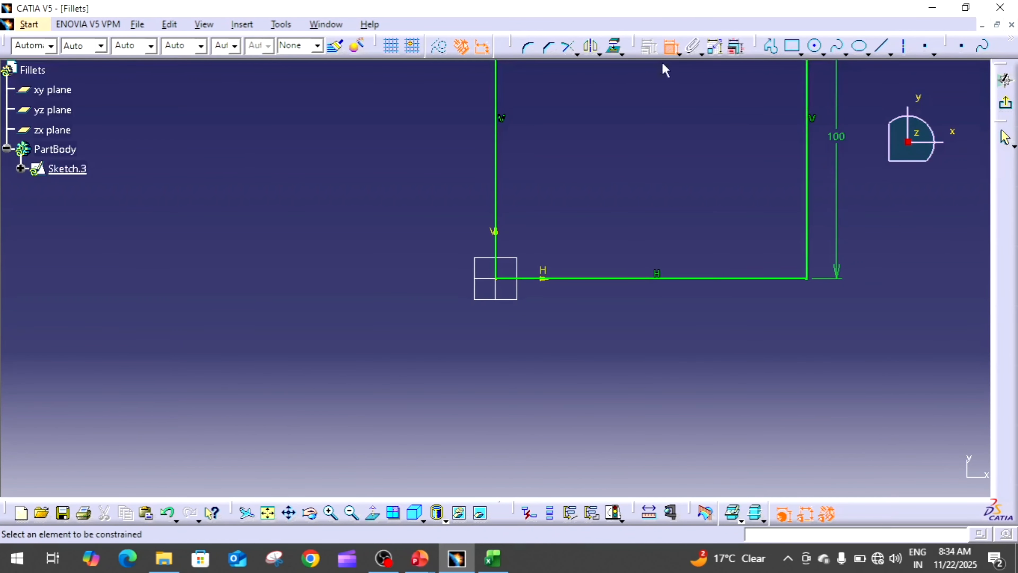
click(670, 47)
- Round the square's corner at the origin with a 25 mm radius and exit the sketch
click(527, 48)
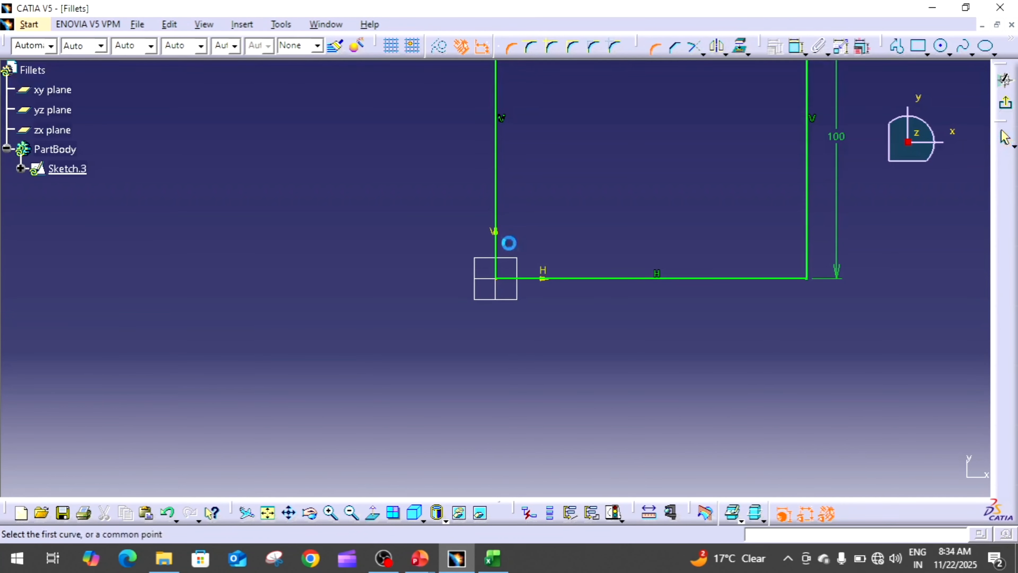
click(496, 278)
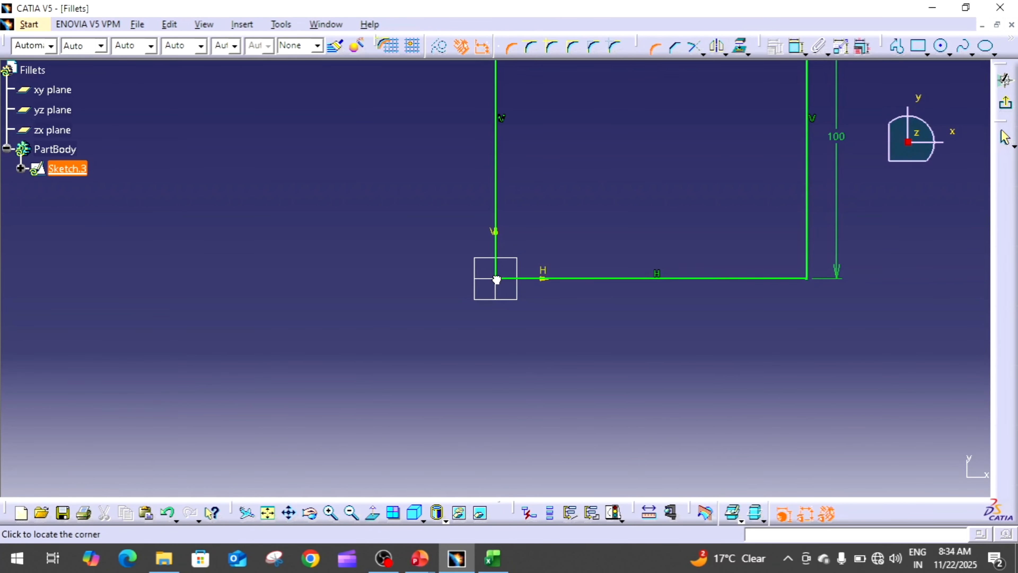
click(530, 234)
double_click(537, 237)
text(25mm)
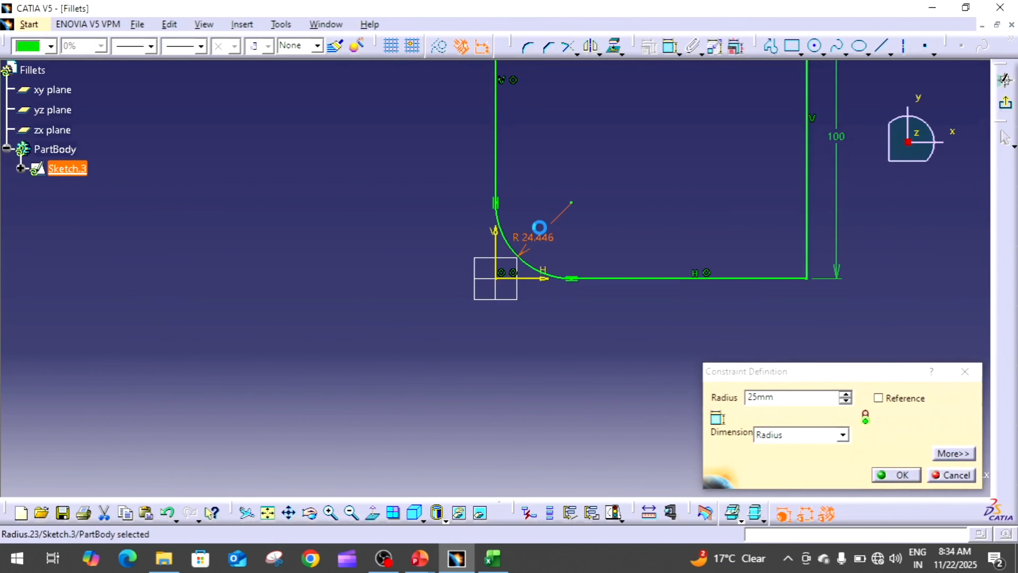
key(Return)
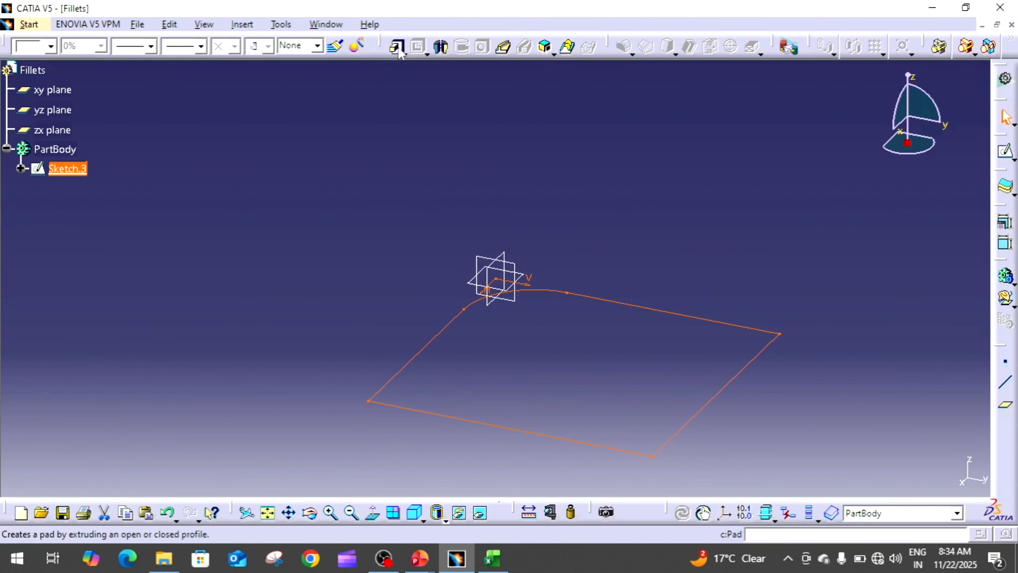
- Extrude the rounded-corner square sketch into a 20 mm thick pad
click(397, 46)
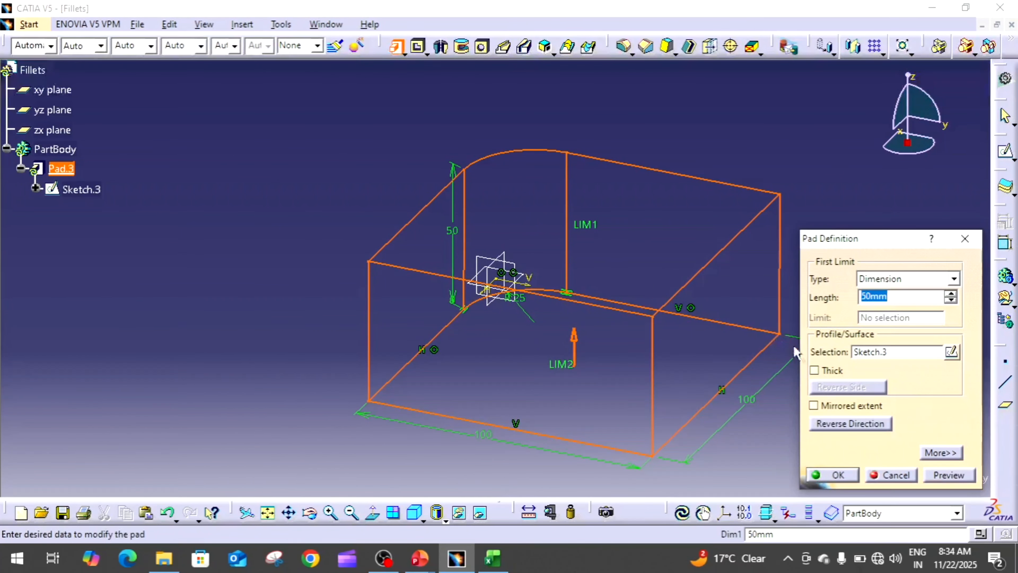
text(20)
key(Return)
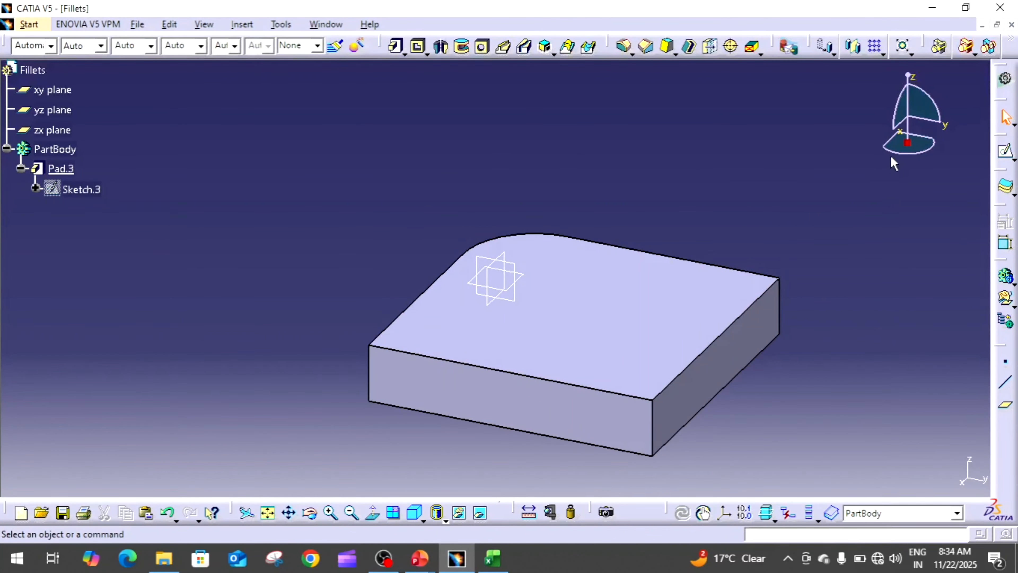
- Add a 5 mm edge fillet with Tangency propagation to the straight top edge along y that adjoins the rounded corner
drag(912, 160, 940, 139)
middle_drag(802, 275, 788, 351)
click(788, 353)
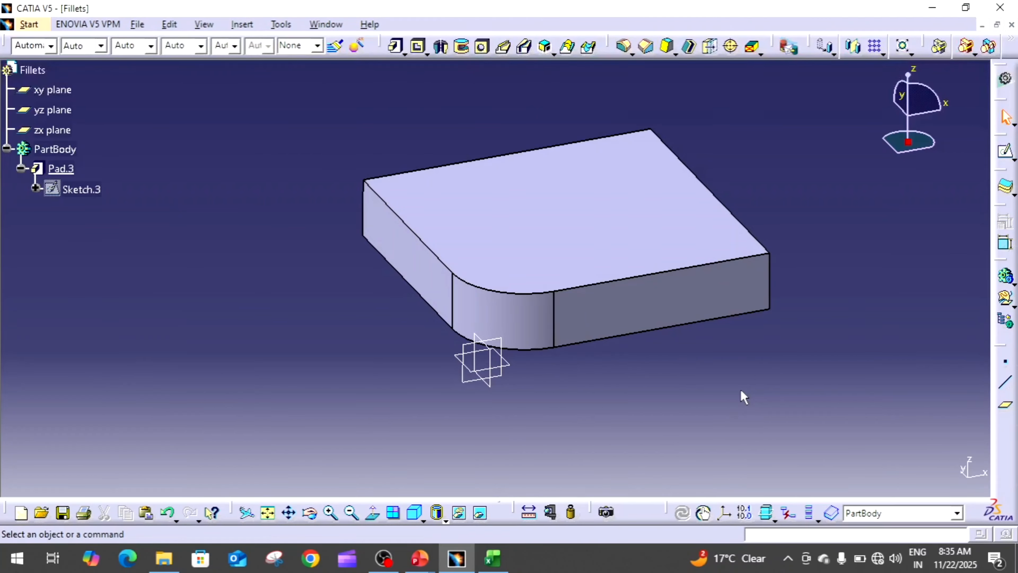
click(626, 48)
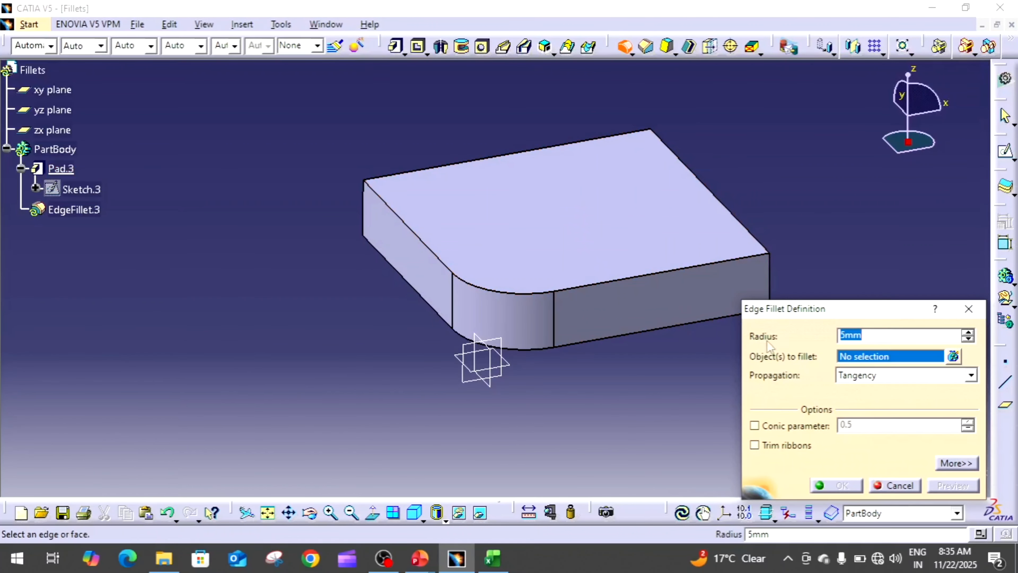
click(878, 379)
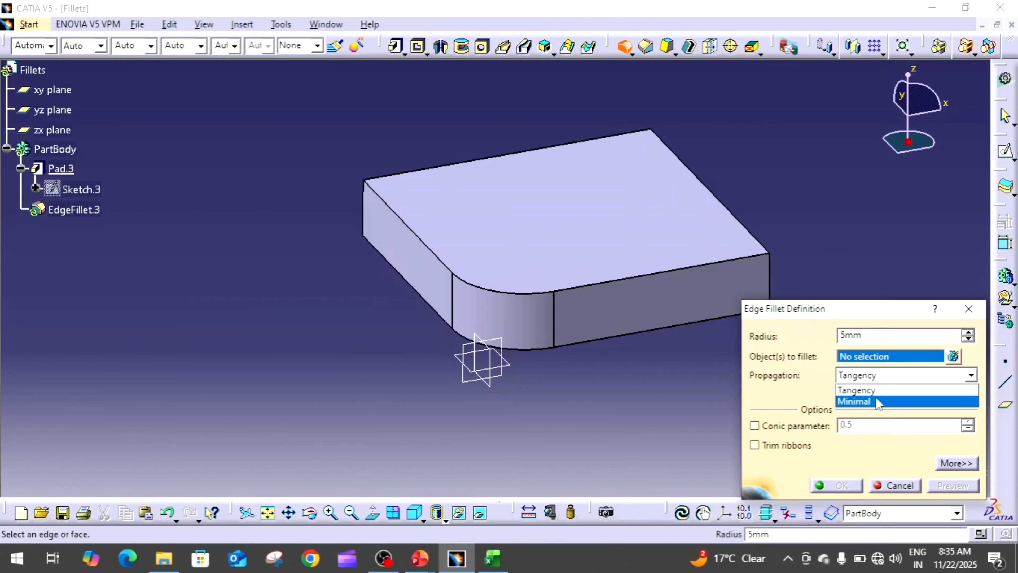
click(862, 390)
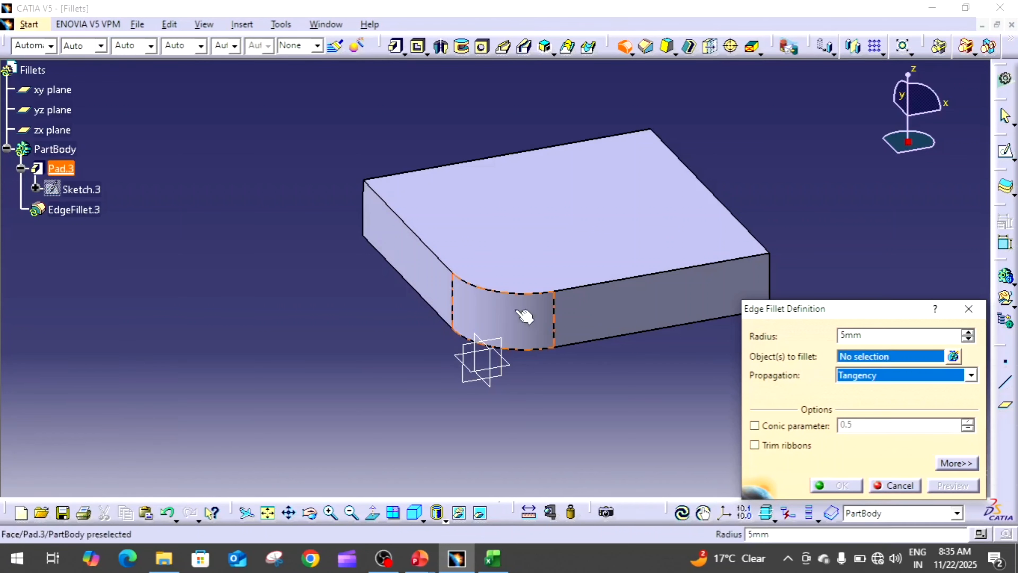
click(416, 231)
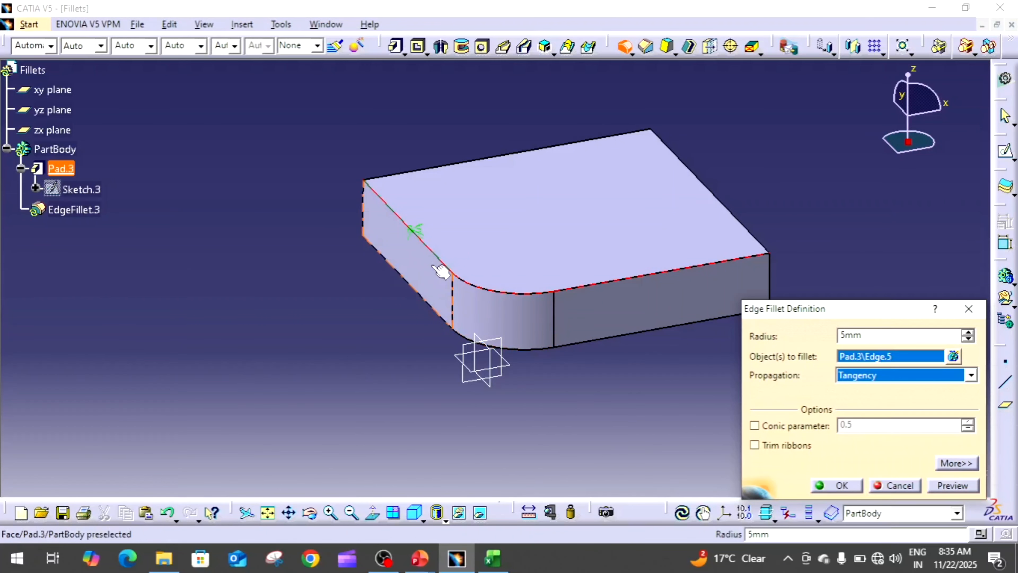
click(839, 490)
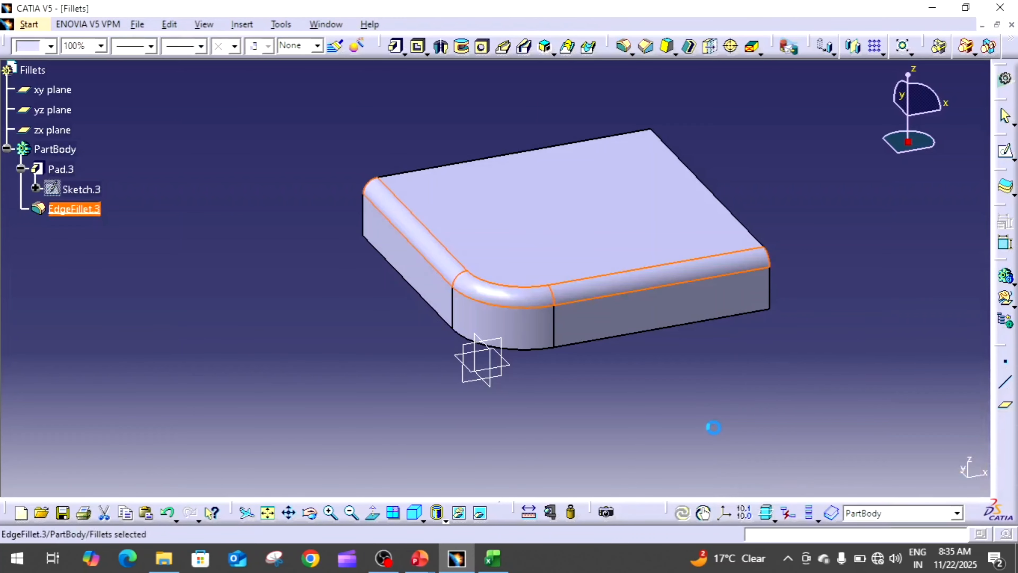
- Edit the block's 5 mm edge fillet and change its propagation to Minimal
mouse_move(714, 427)
middle_down()
mouse_move(723, 415)
mouse_move(723, 436)
middle_up()
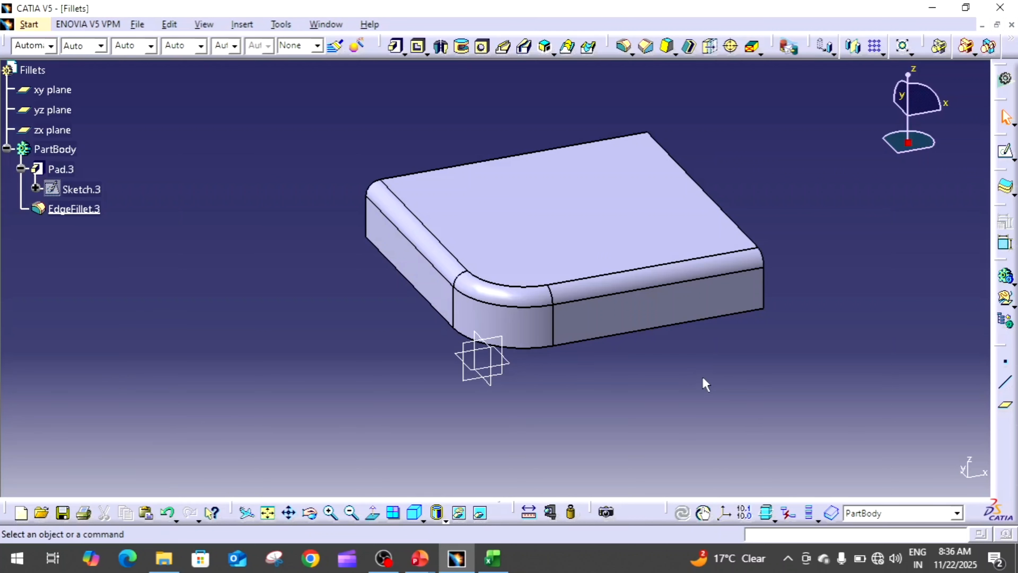
double_click(95, 211)
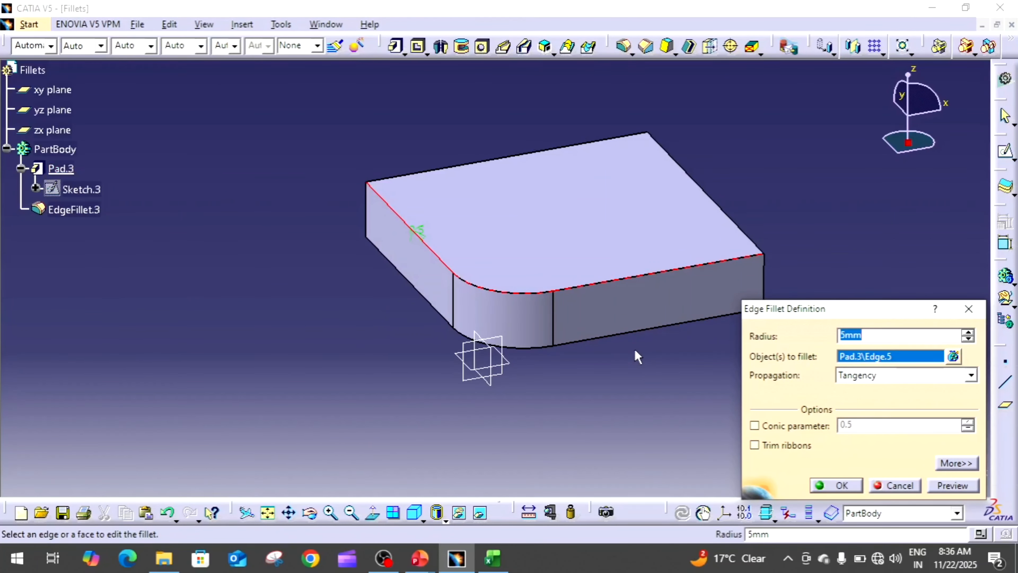
click(908, 380)
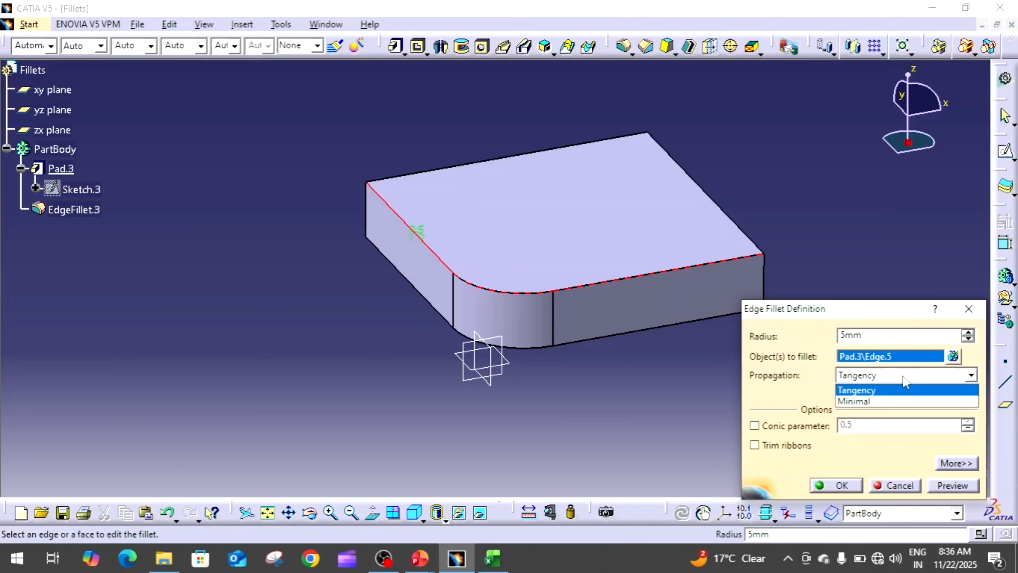
click(884, 398)
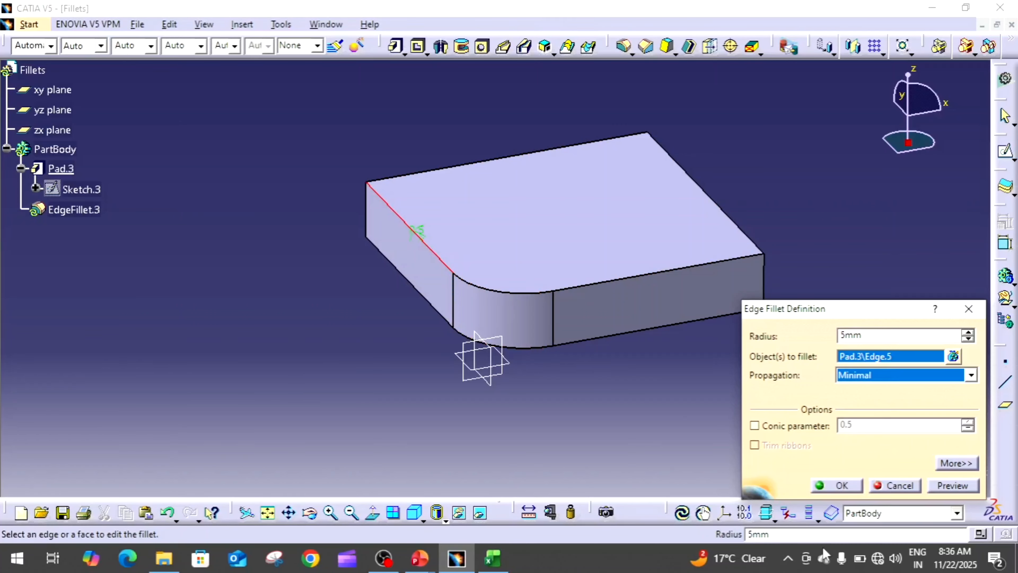
click(838, 486)
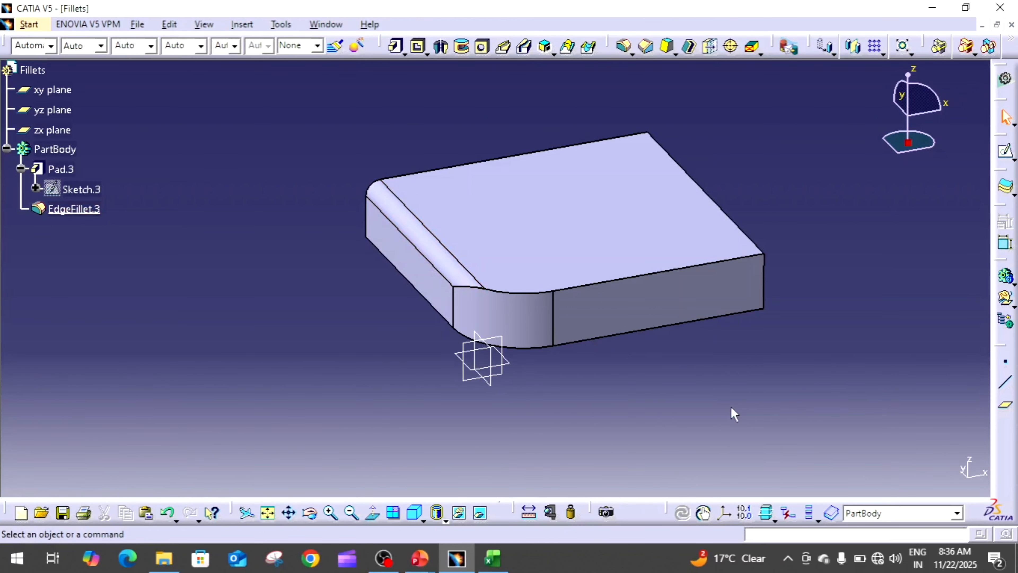
middle_drag(732, 411, 732, 422)
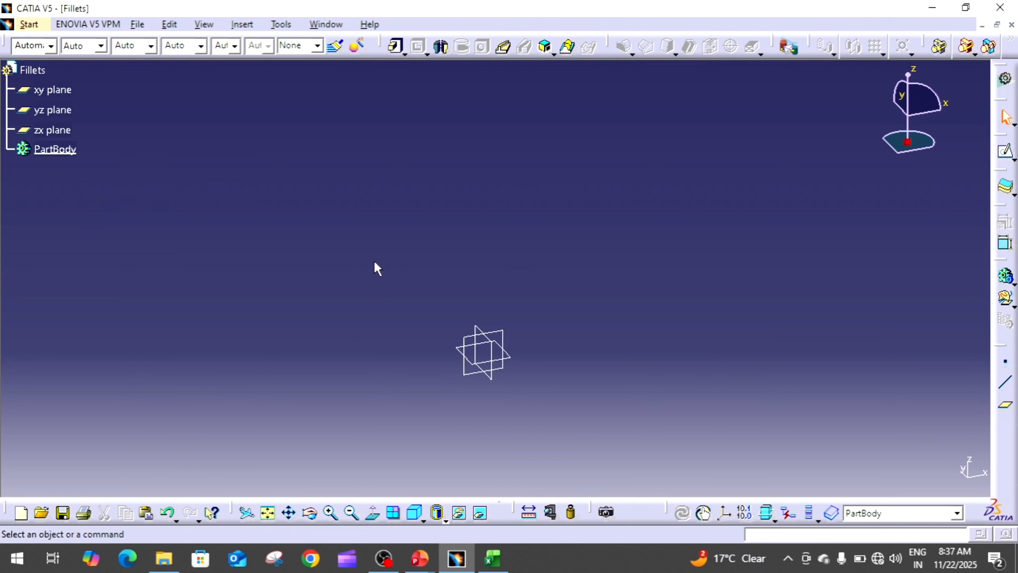
- Start a sketch on the xy plane and draw a rectangle about 57 by 39 mm from the origin
click(415, 513)
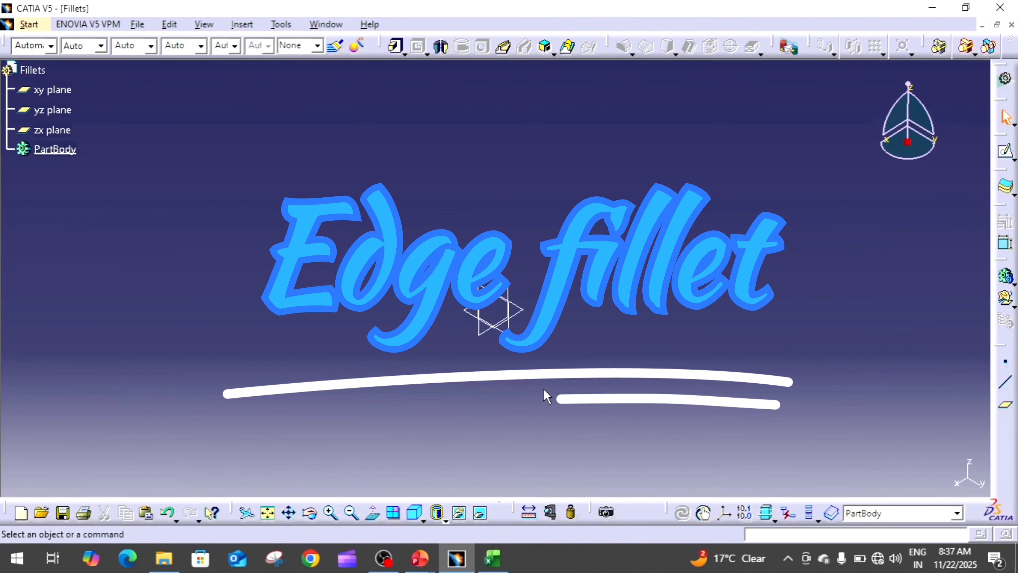
click(66, 97)
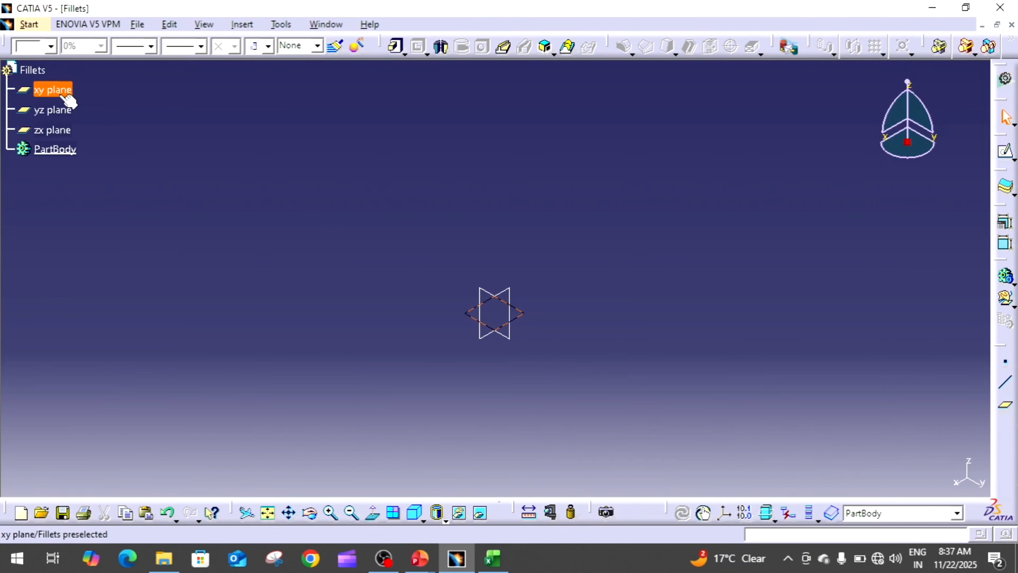
click(1004, 153)
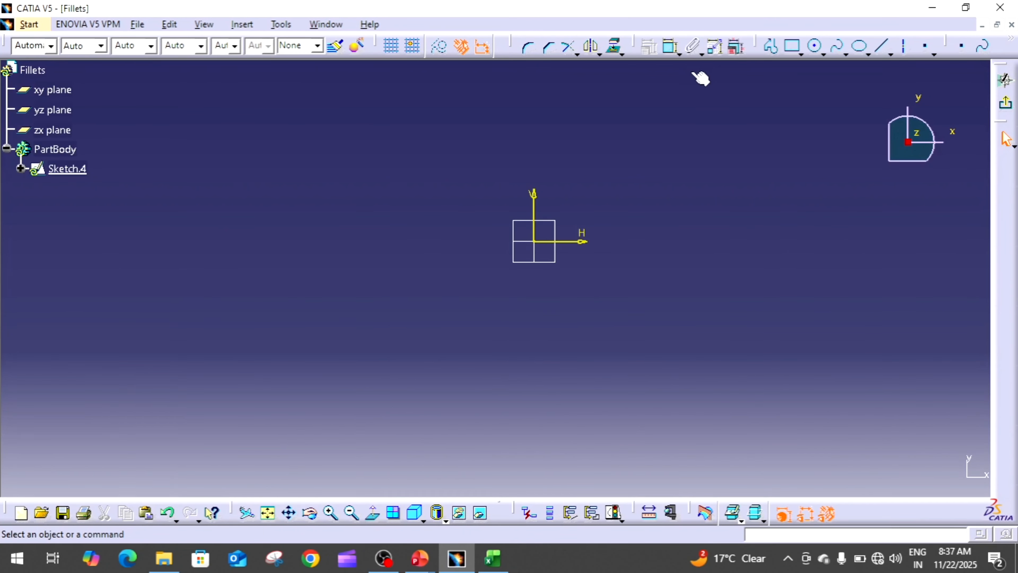
click(792, 45)
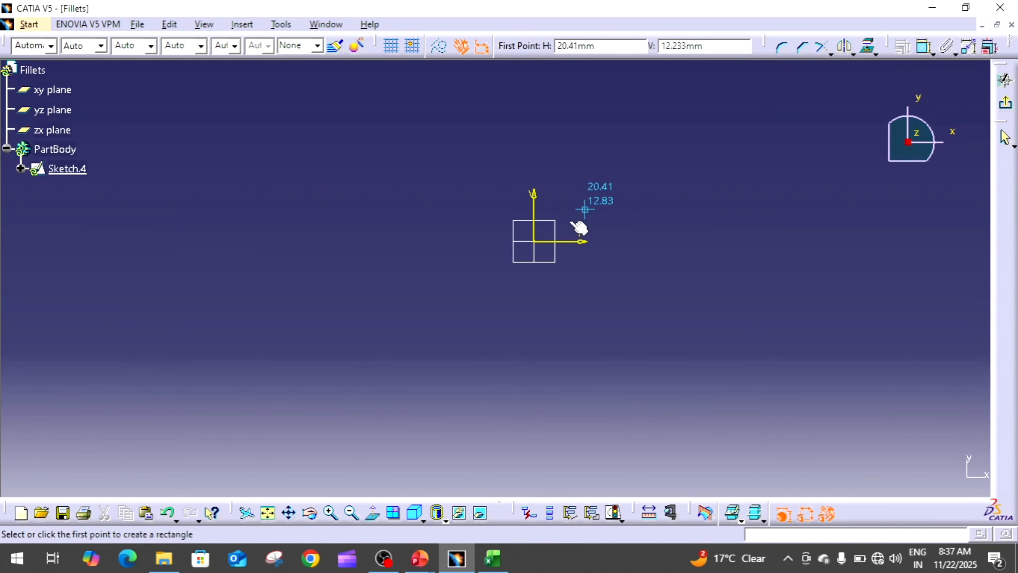
click(534, 241)
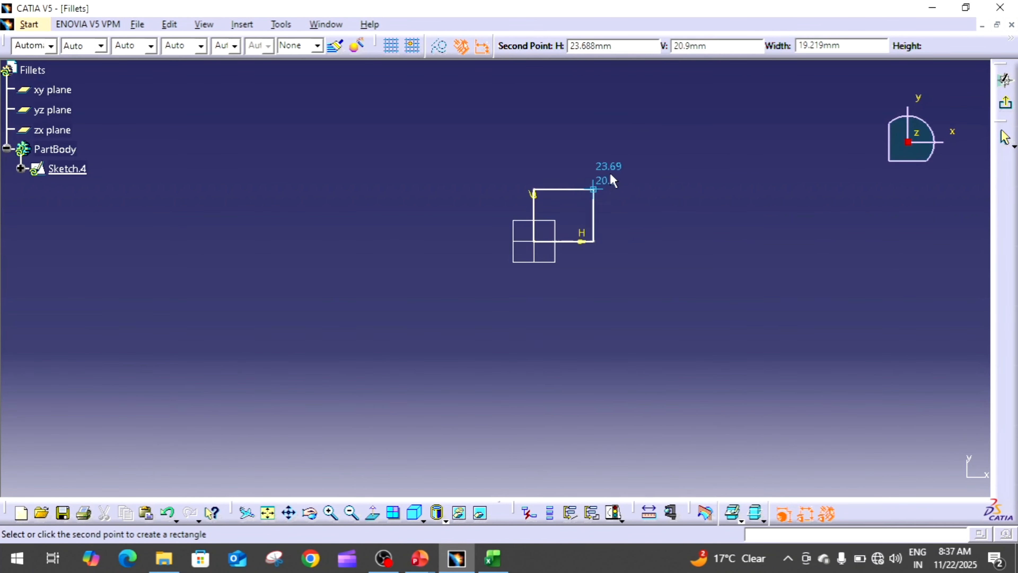
click(678, 142)
- Dimension the rectangle's lower horizontal side and set its length to 100 mm
click(669, 46)
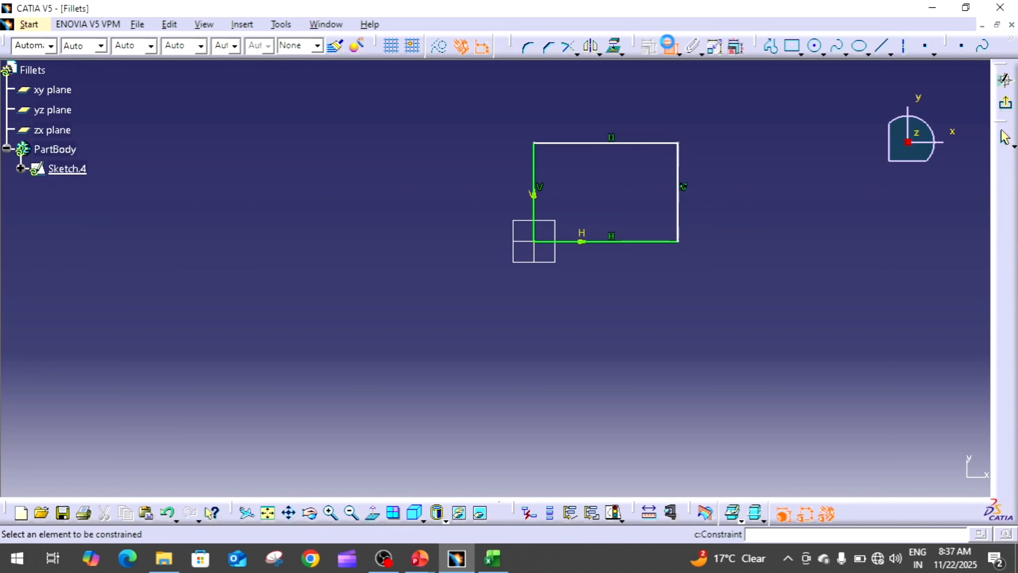
click(633, 242)
click(635, 283)
double_click(620, 284)
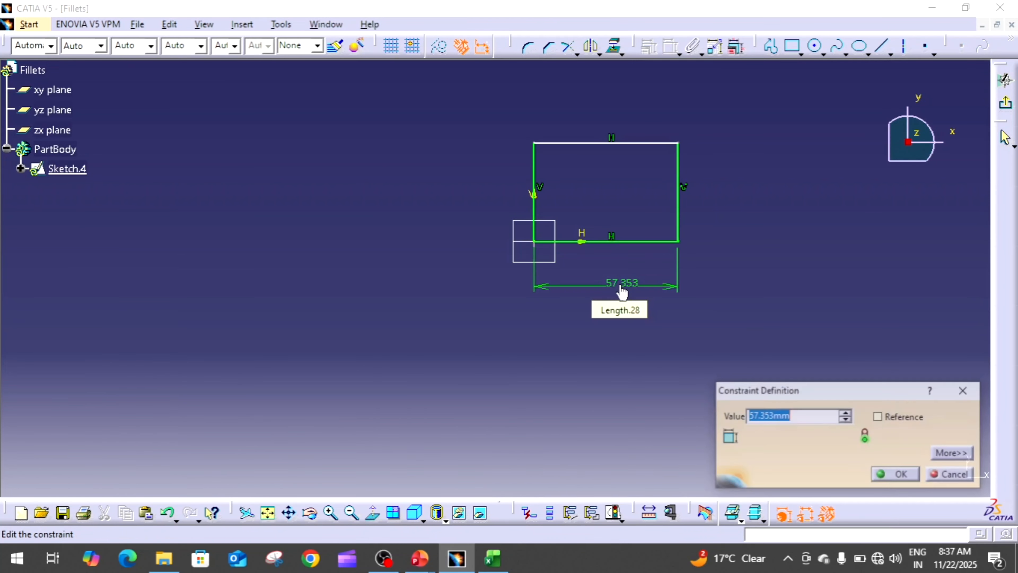
text(10mm)
key(Return)
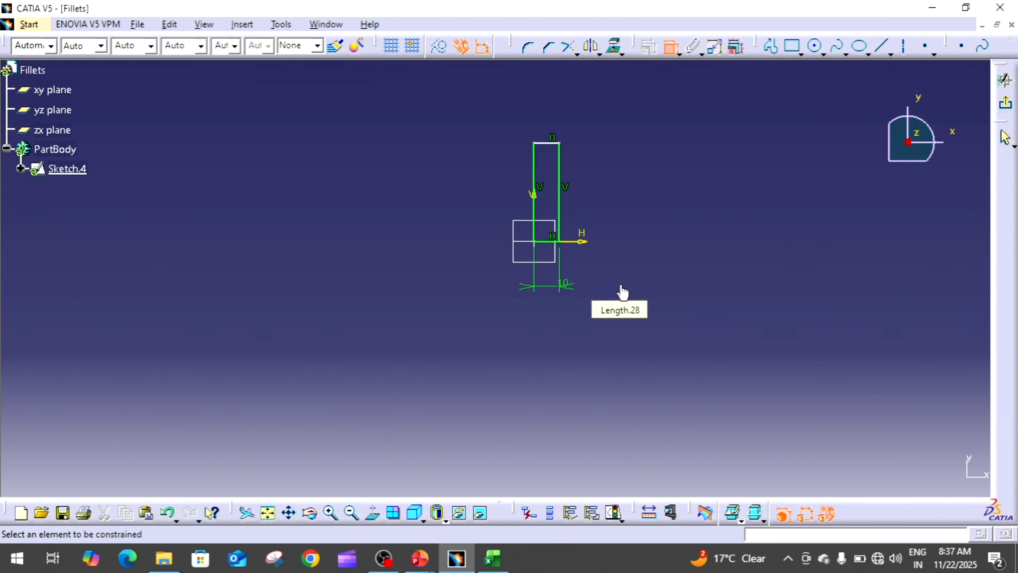
double_click(566, 285)
text(100)
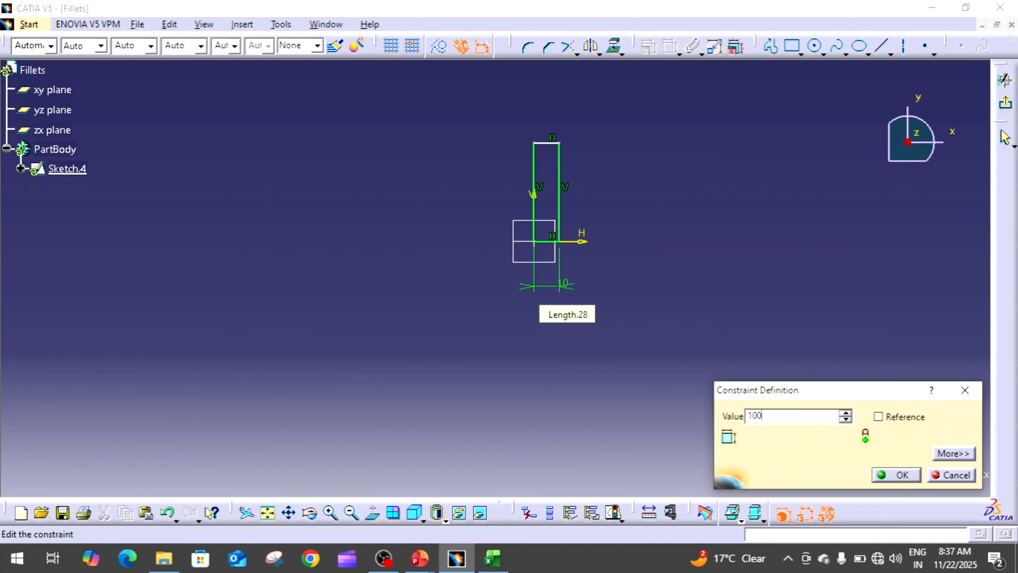
text(mm)
key(Return)
- Dimension the rectangle's vertical side at the origin, set its length to 100 mm, and exit the sketch
click(535, 186)
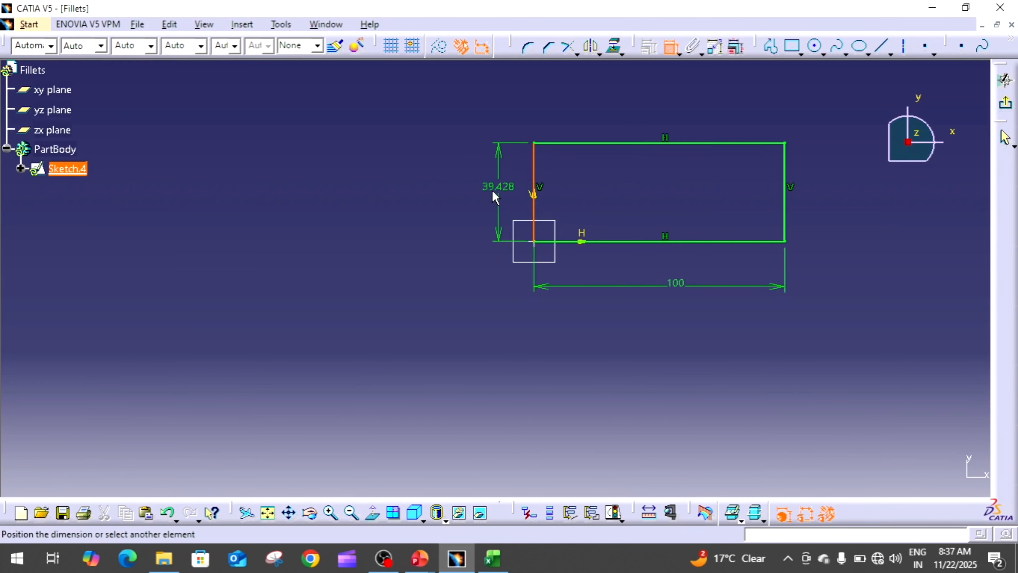
click(448, 193)
double_click(450, 199)
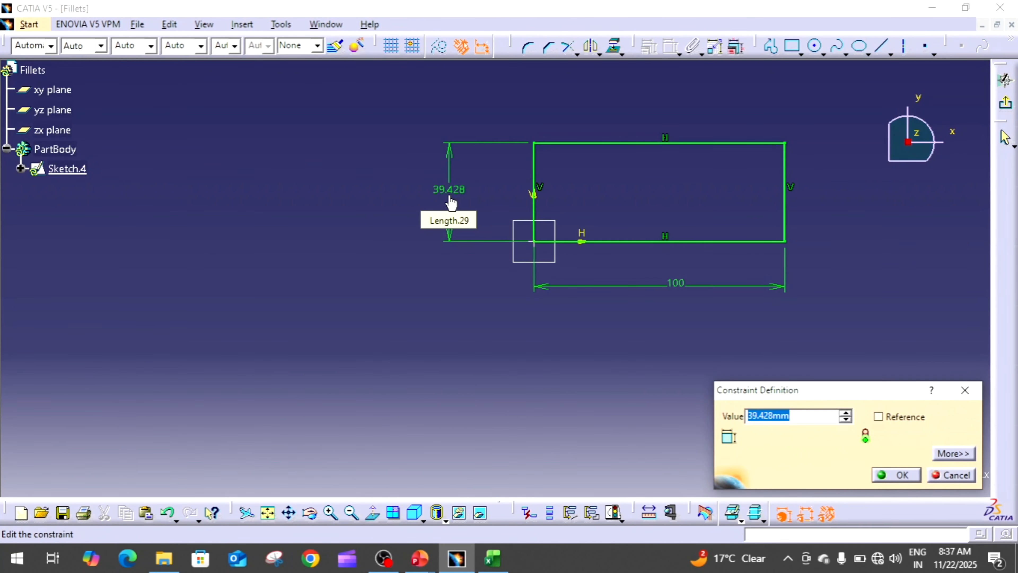
text(100)
key(Return)
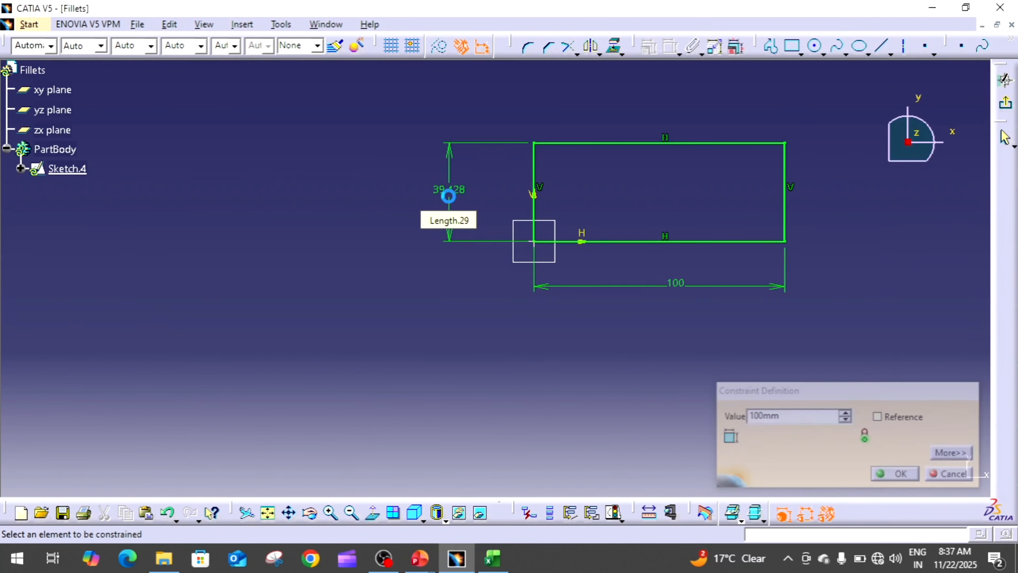
click(1006, 103)
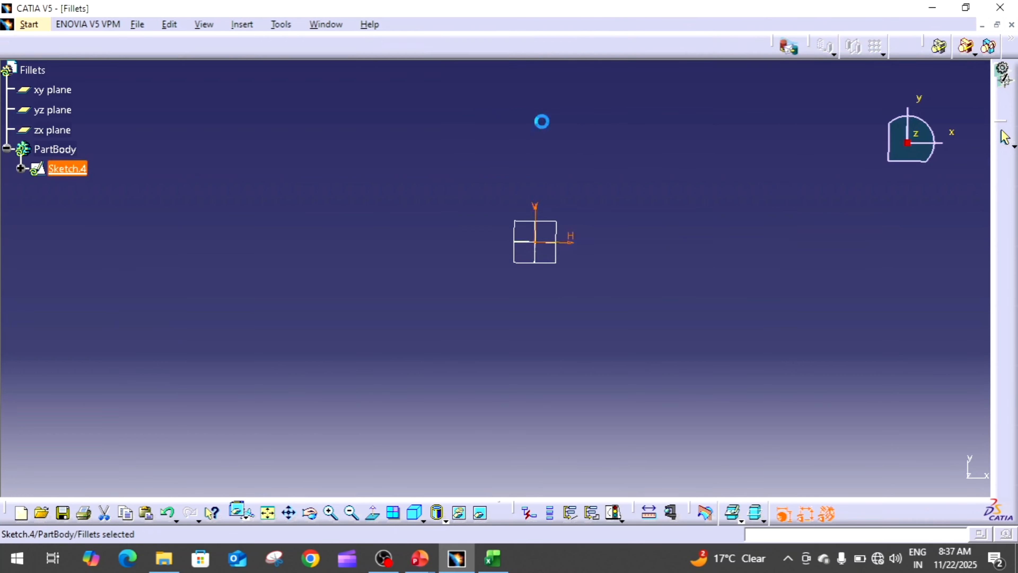
- Extrude the 100 mm square sketch into a pad 100 mm long
click(396, 46)
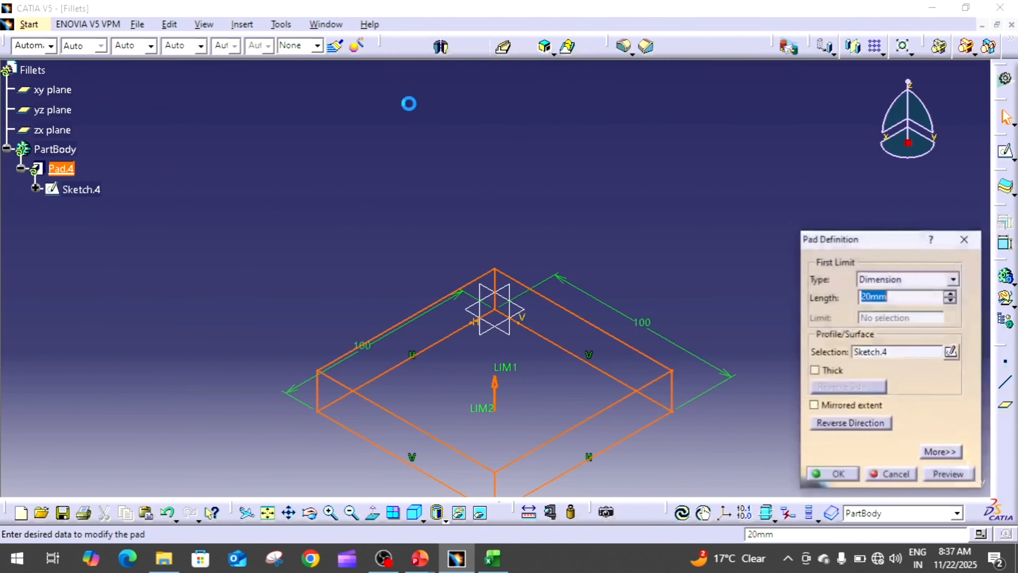
text(100)
key(Return)
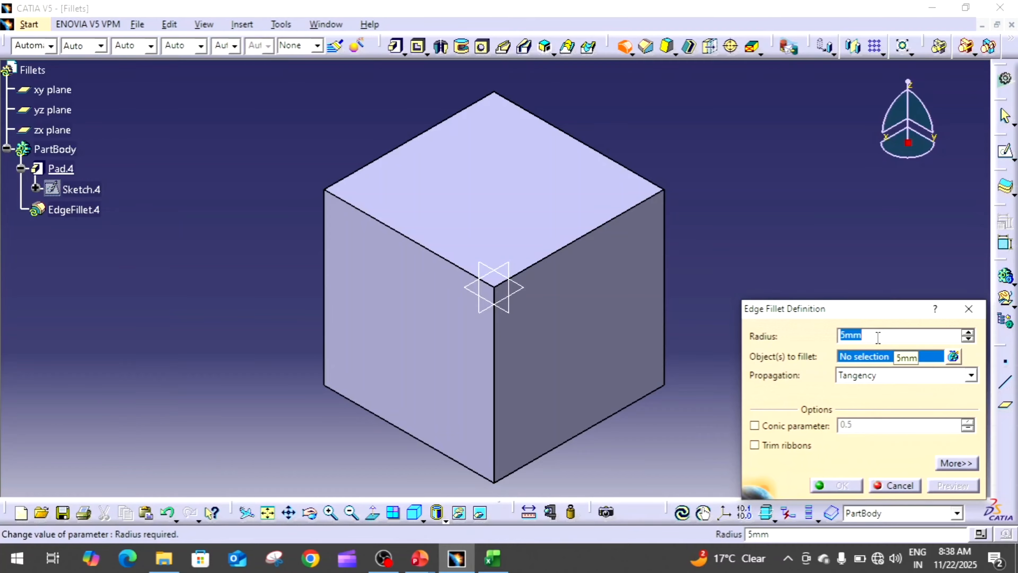
- Add a 10 mm edge fillet with Tangency propagation to the cube's two opposite top edges parallel to the y axis
text(10)
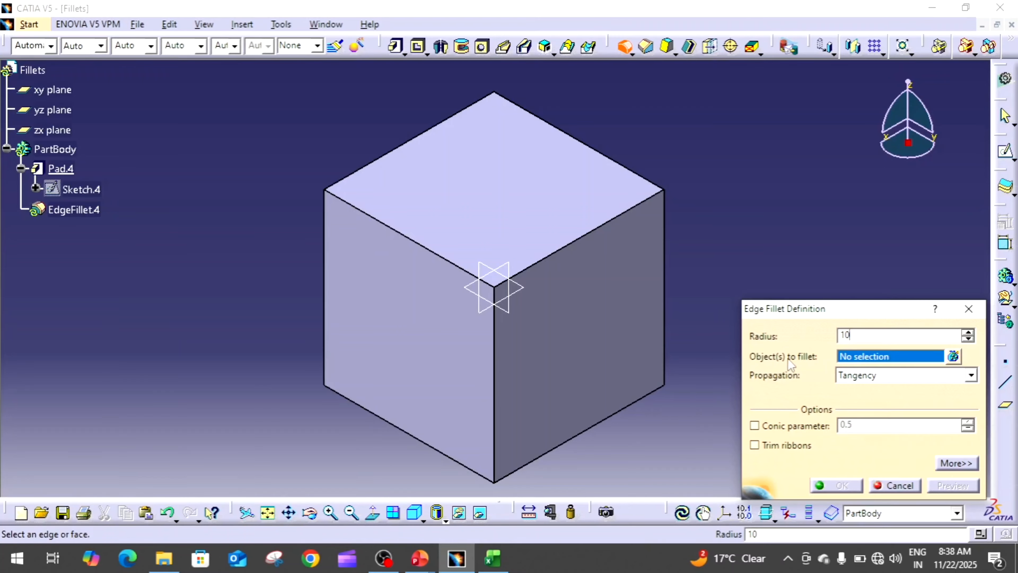
click(417, 241)
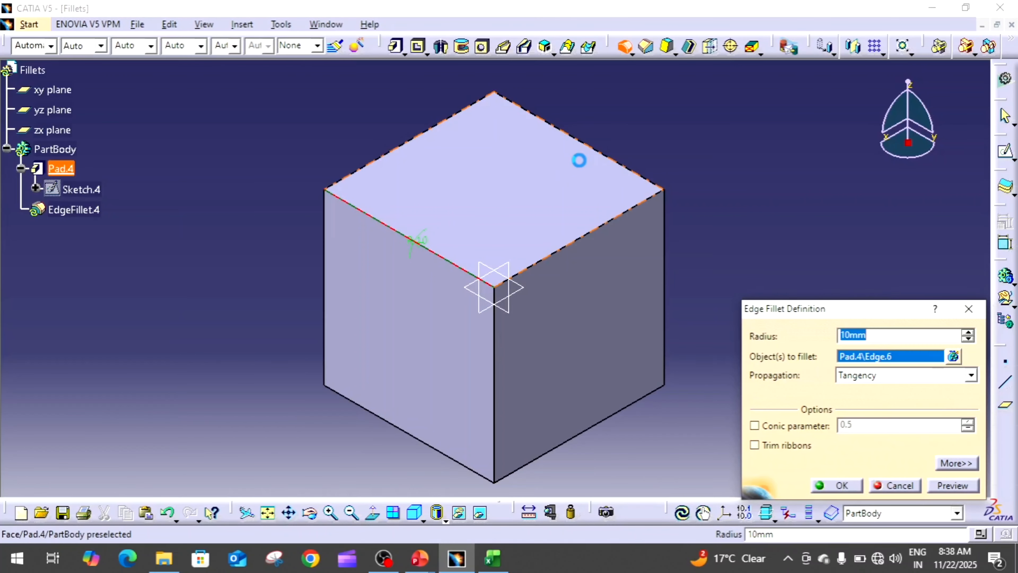
click(596, 152)
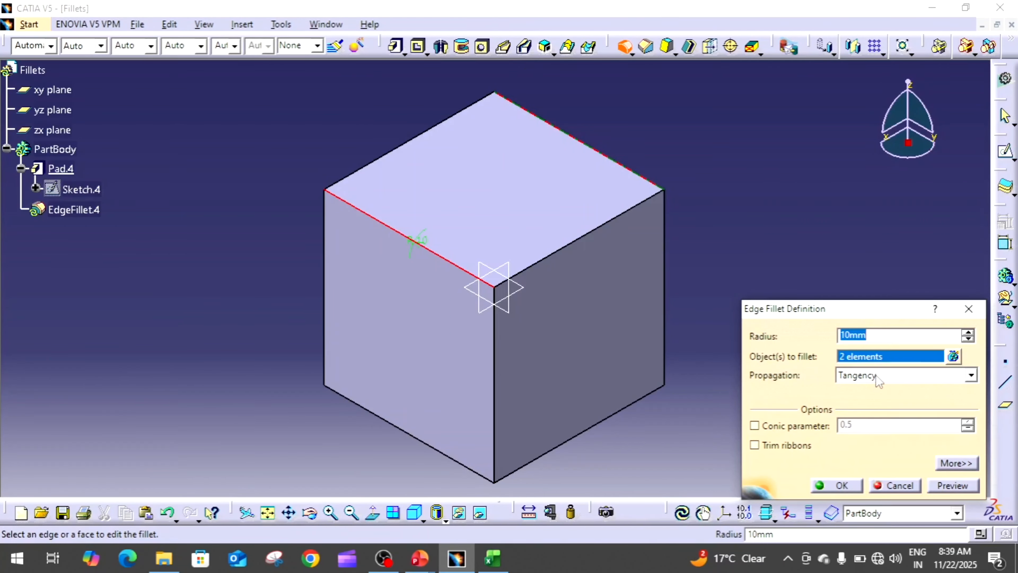
click(878, 379)
click(878, 379)
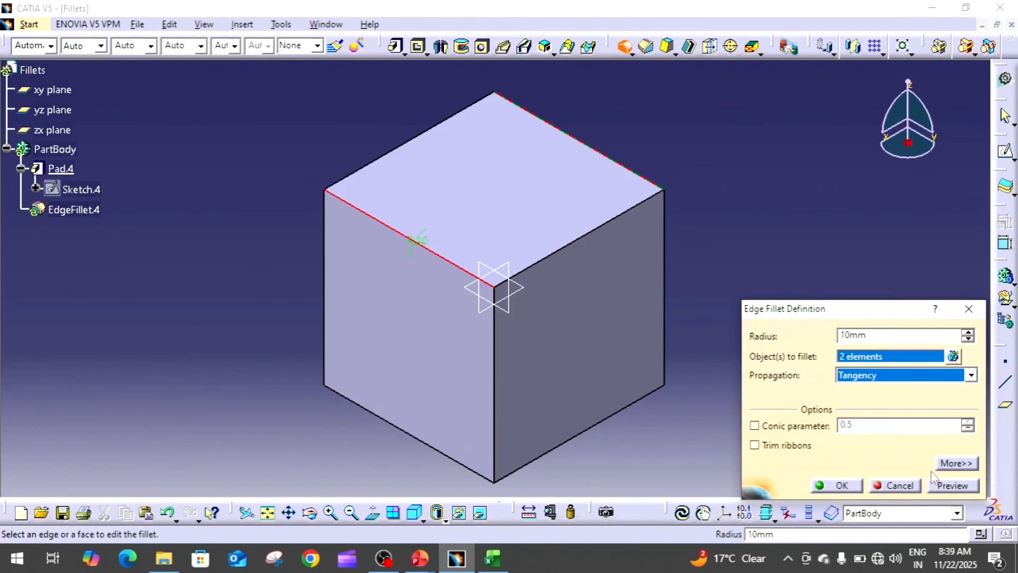
click(841, 485)
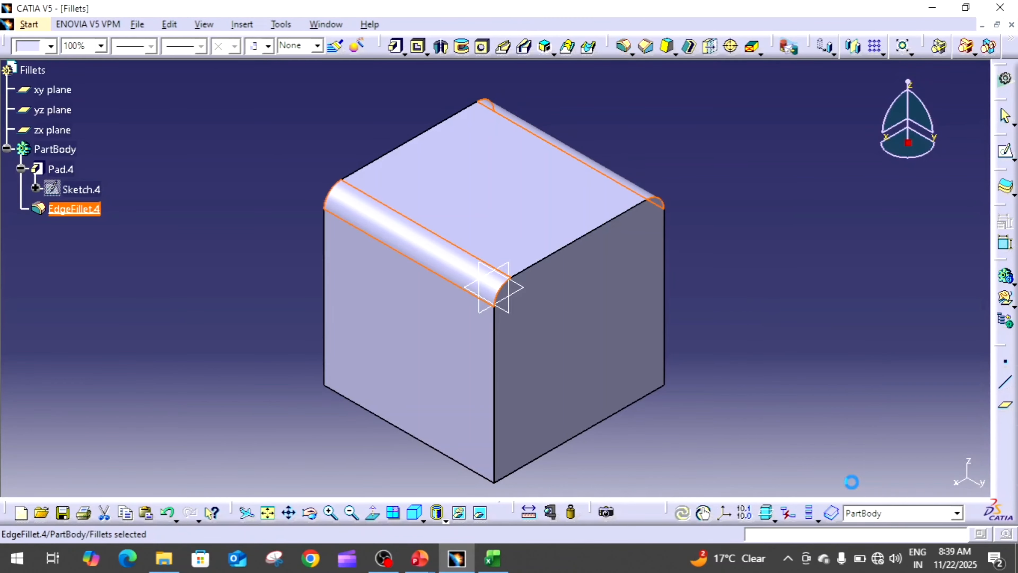
click(825, 412)
middle_drag(825, 411, 793, 348)
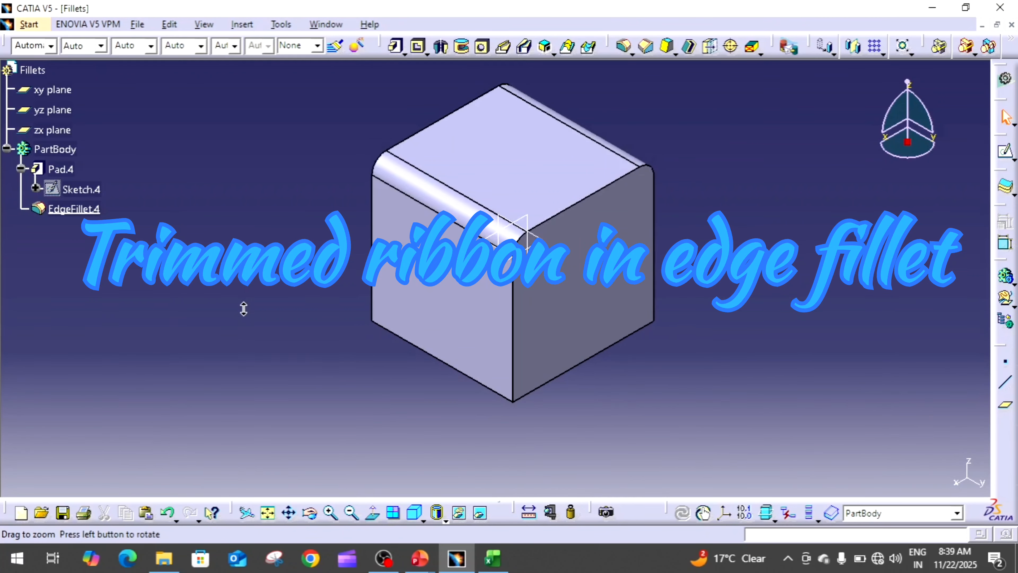
- Hide the PartBody containing the filleted cube
middle_drag(244, 307, 243, 309)
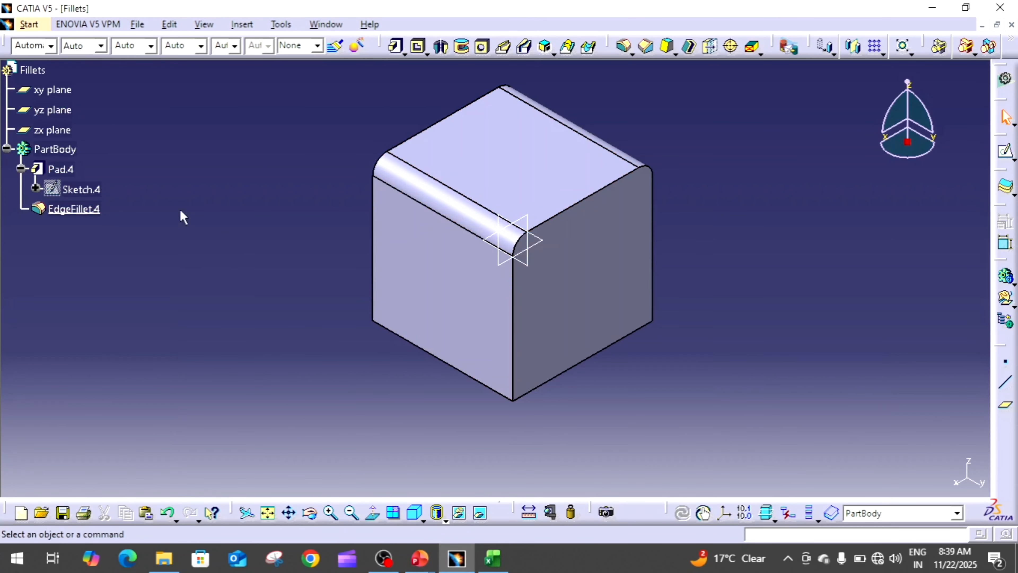
right_click(65, 148)
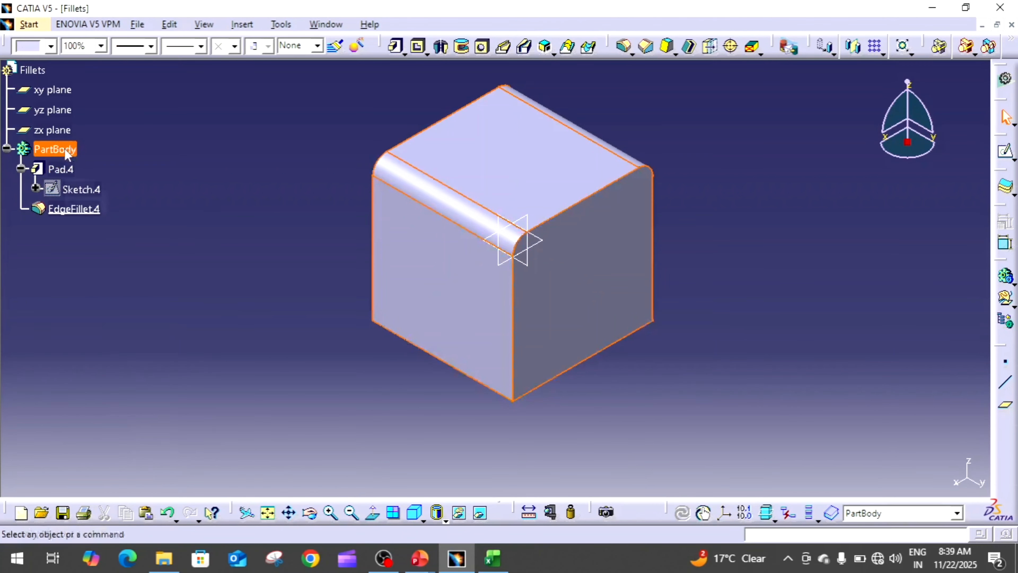
click(127, 200)
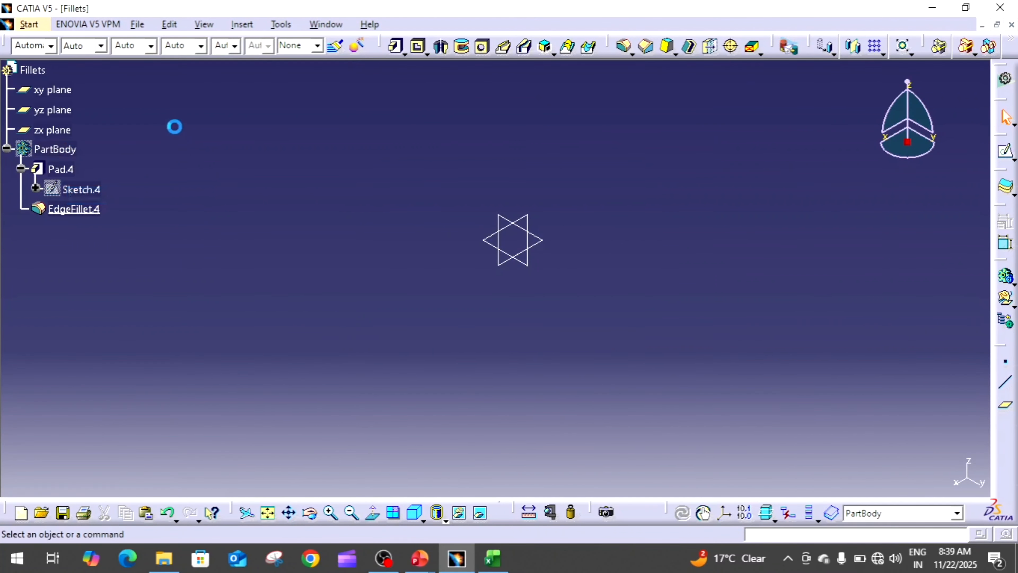
- Insert a new body into the part and rename it "Trim ribbon"
click(242, 25)
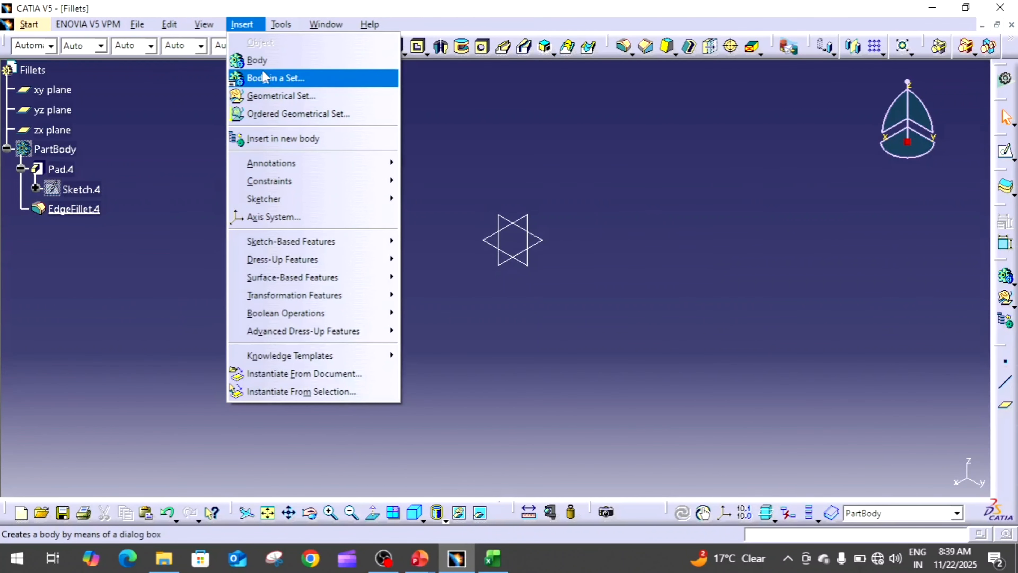
click(257, 61)
right_click(52, 229)
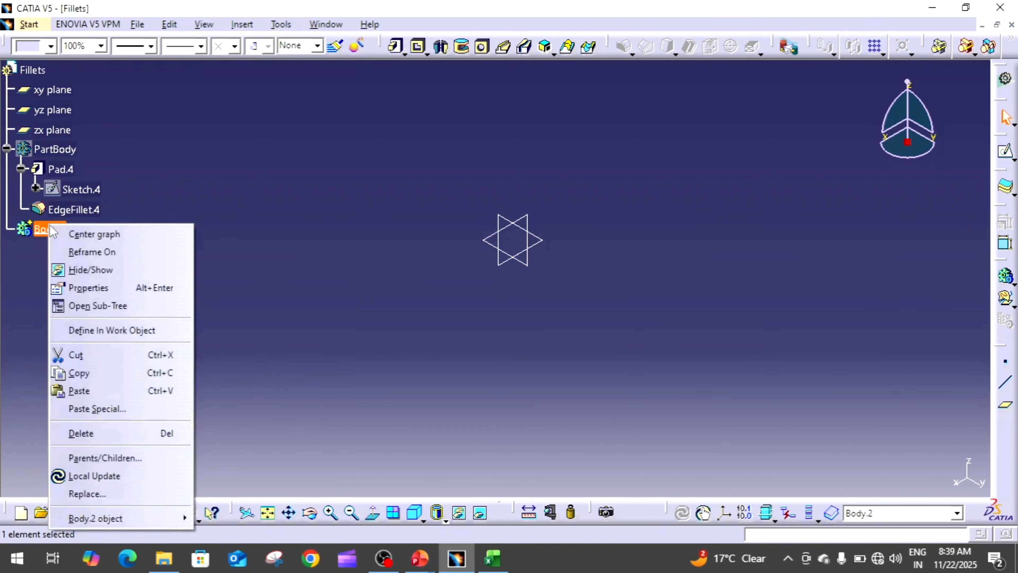
click(127, 294)
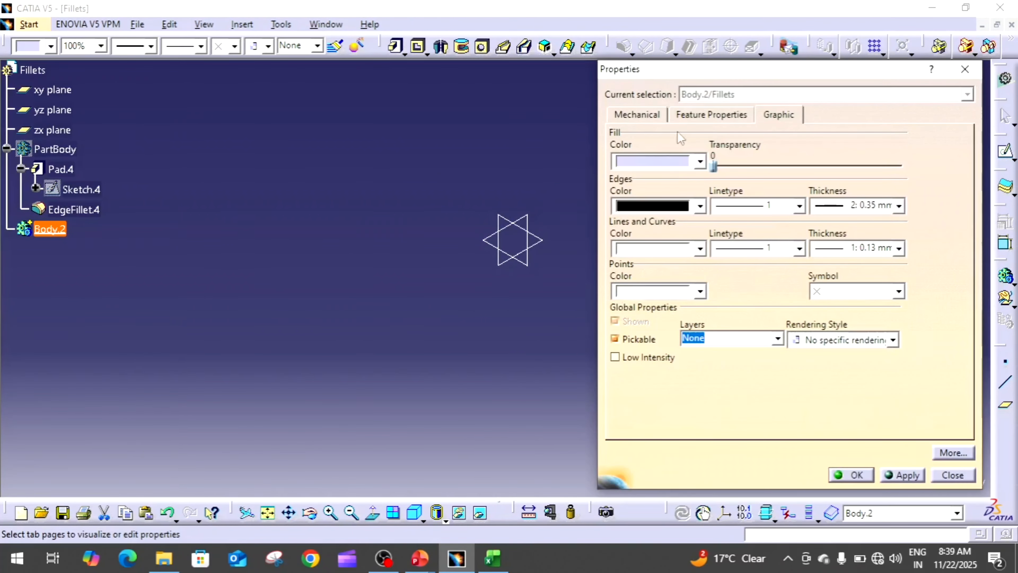
click(697, 115)
text(Trim ribbon)
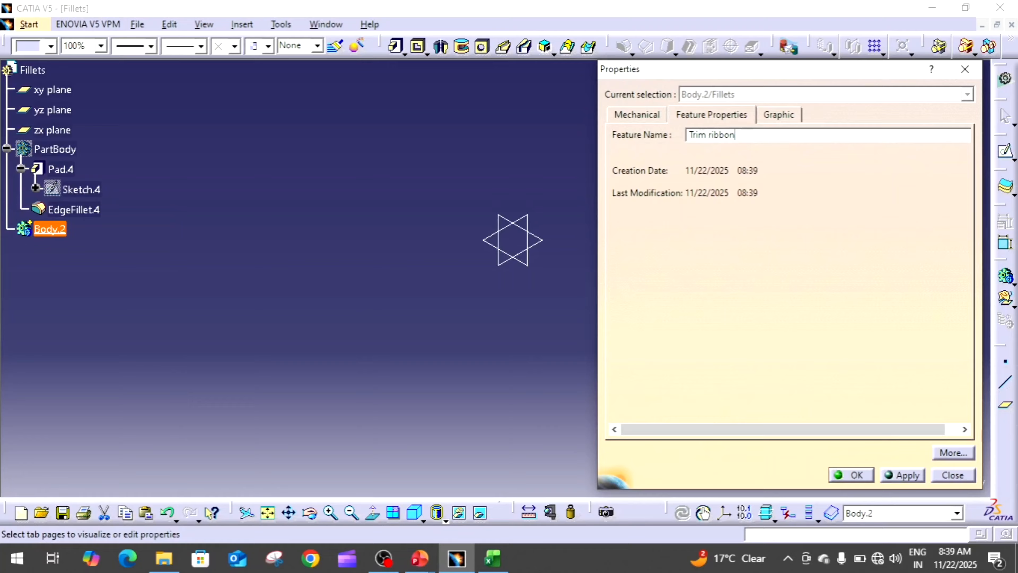
key(Return)
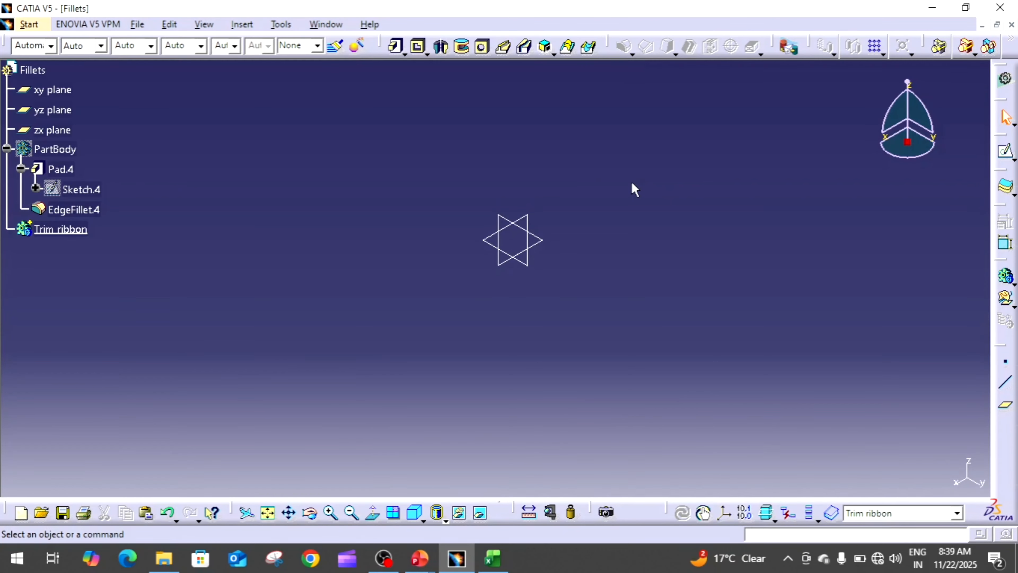
- Start a sketch on the xy plane and draw a circle about 103 mm in diameter centred on the origin
click(542, 240)
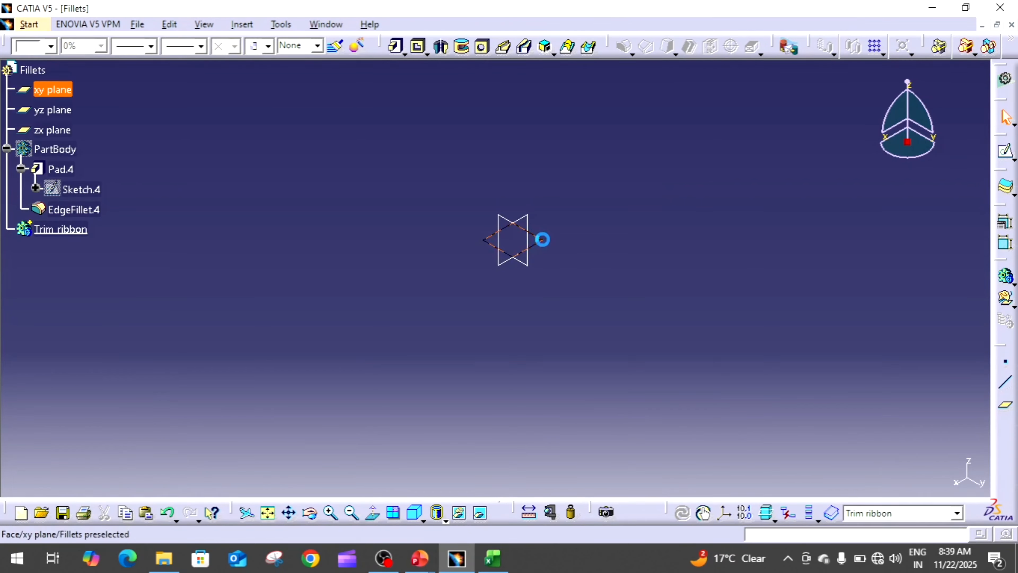
click(1006, 152)
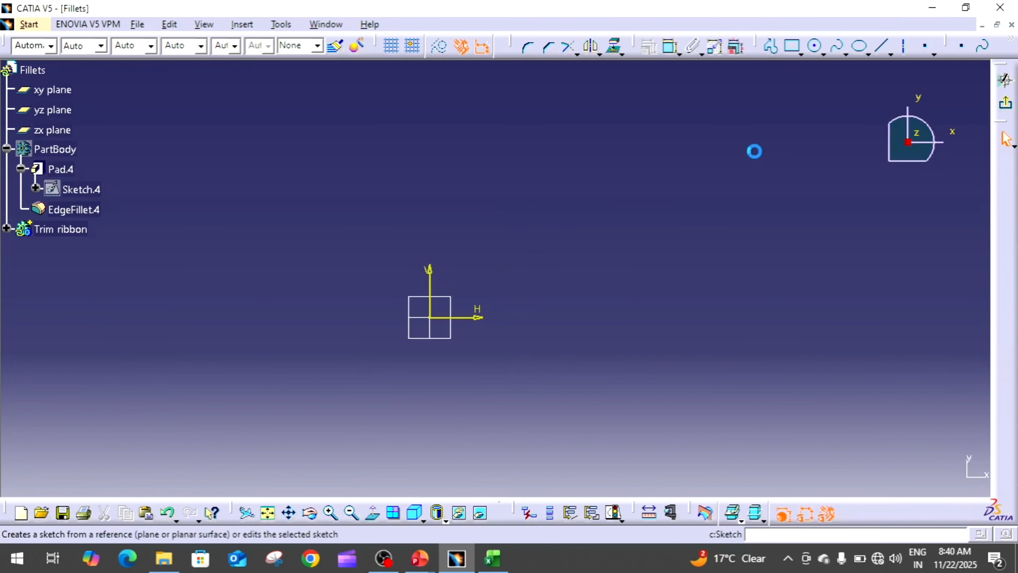
click(816, 46)
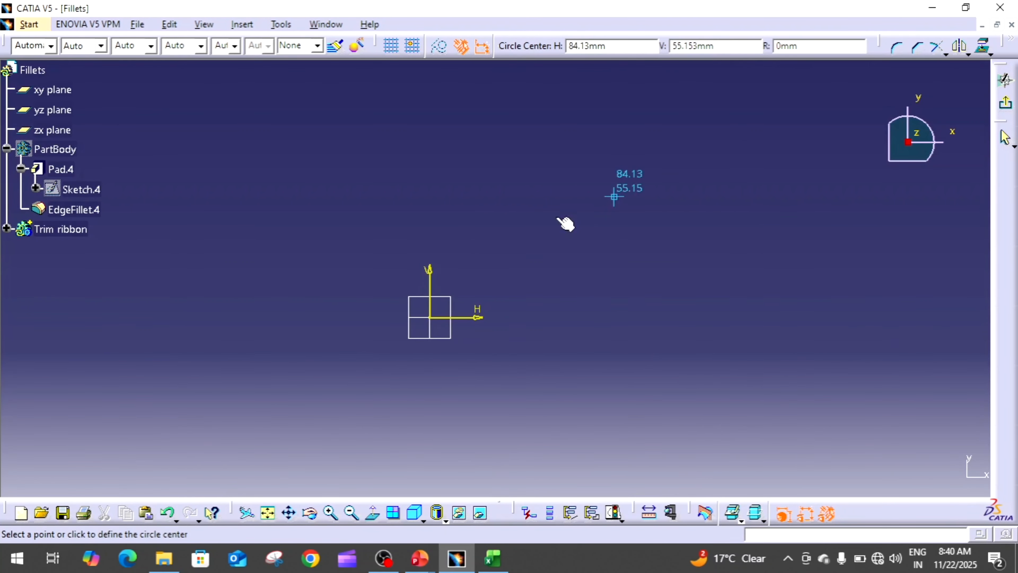
click(429, 317)
click(517, 243)
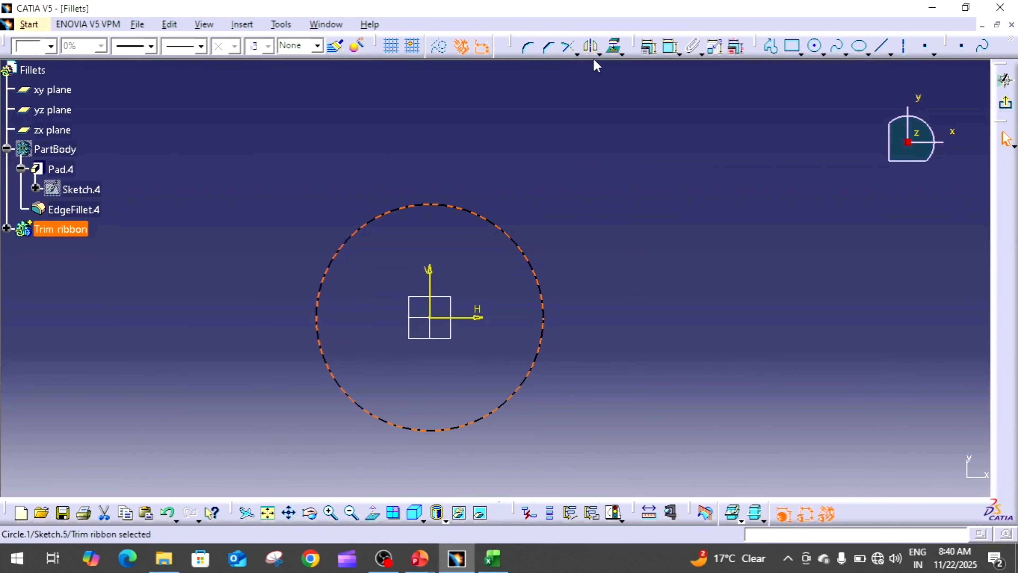
- Dimension the circle, set its diameter to 100 mm, and exit the sketch
click(648, 46)
click(611, 219)
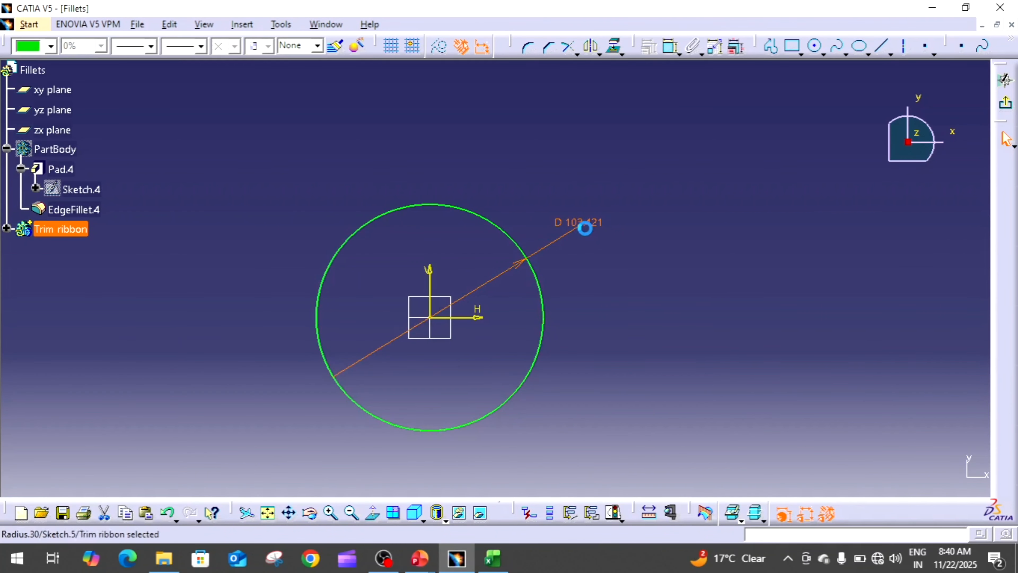
double_click(587, 225)
text(100)
key(Return)
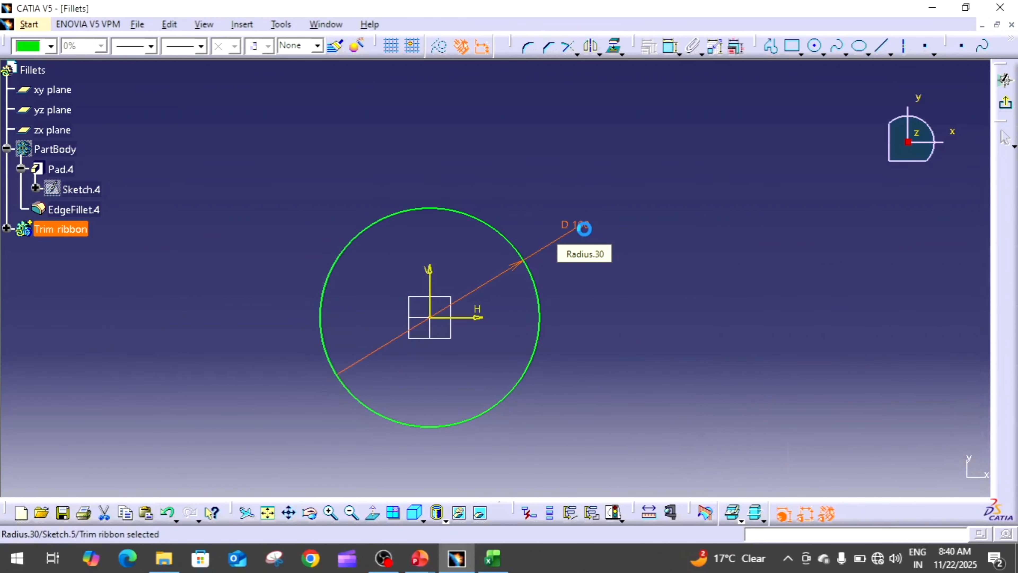
click(1003, 105)
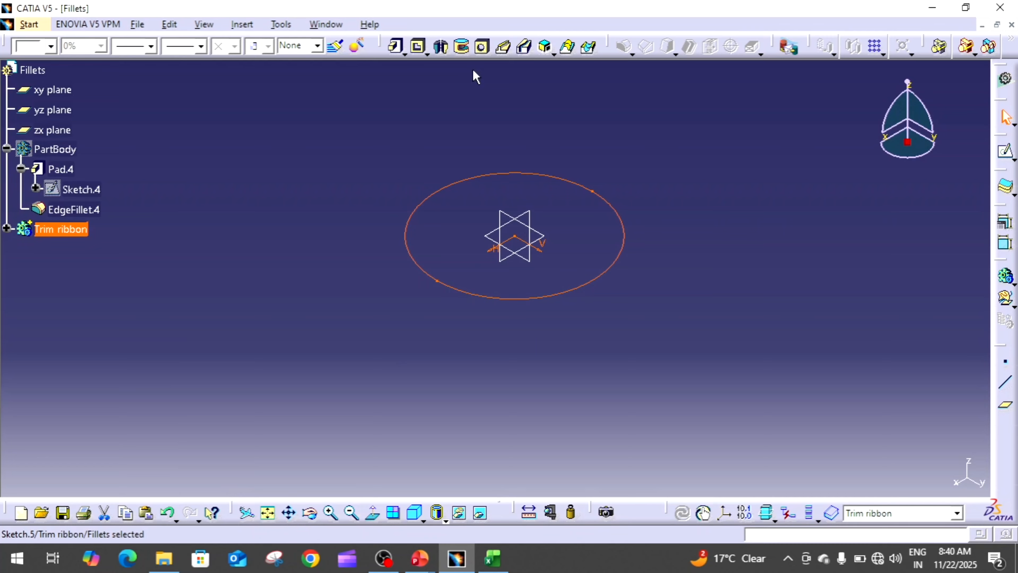
- Extrude the 100 mm circle sketch into a pad 10 mm long
click(396, 46)
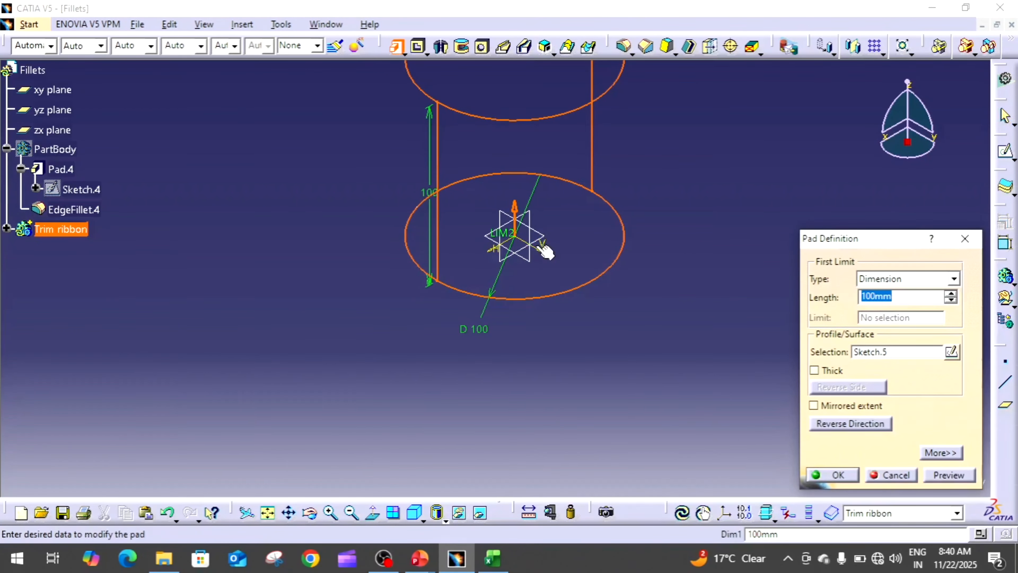
text(10)
key(Return)
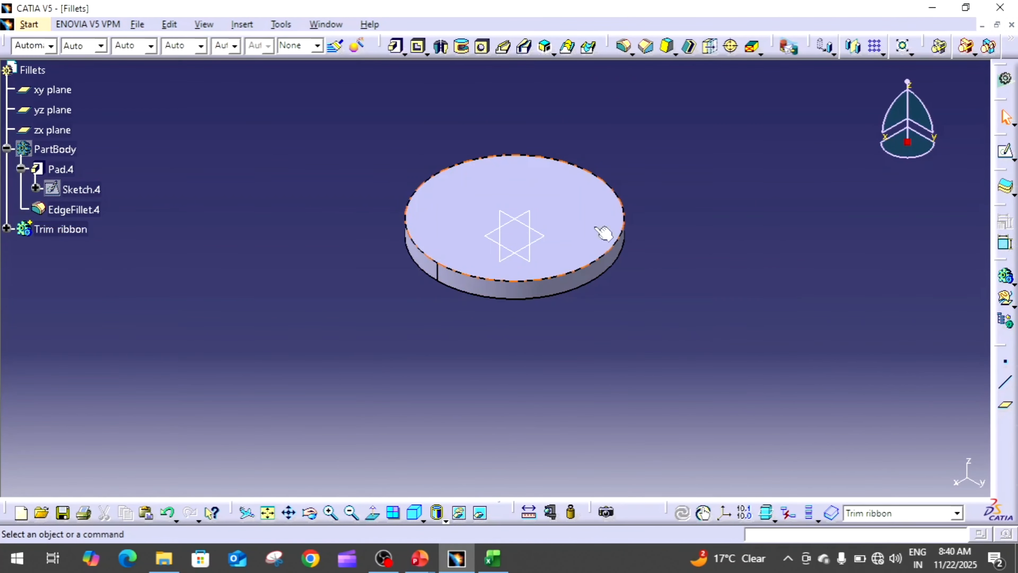
- Sketch a circle about 14 mm in diameter on the disc's top face, centred on the H axis about 24 mm from the origin
click(582, 211)
click(1004, 155)
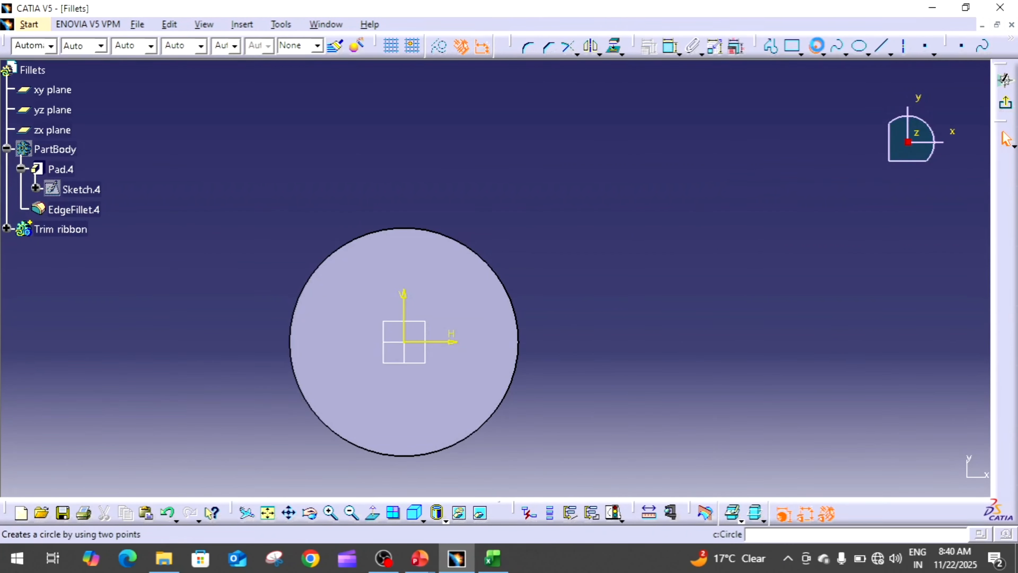
click(815, 46)
click(457, 341)
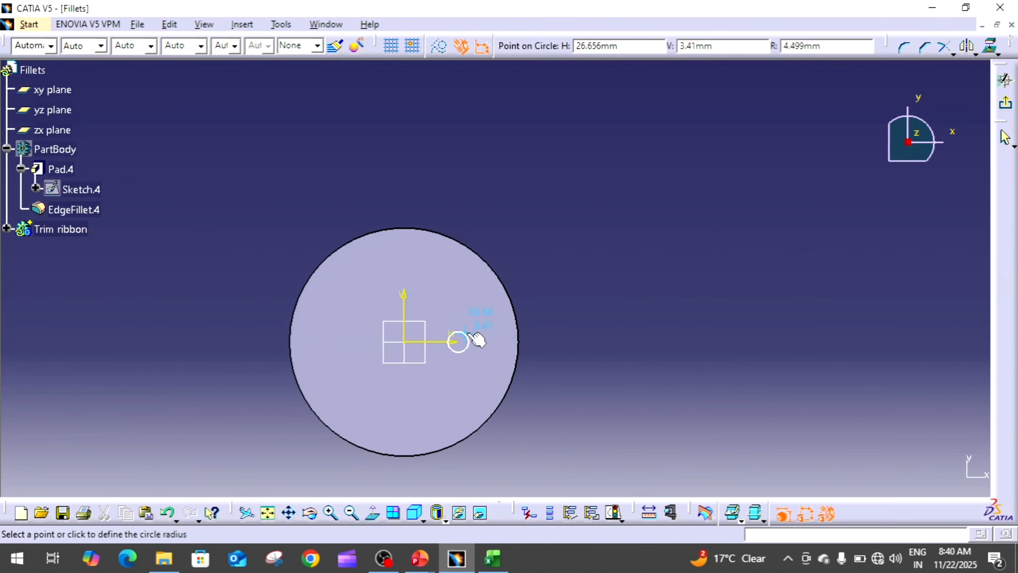
click(475, 333)
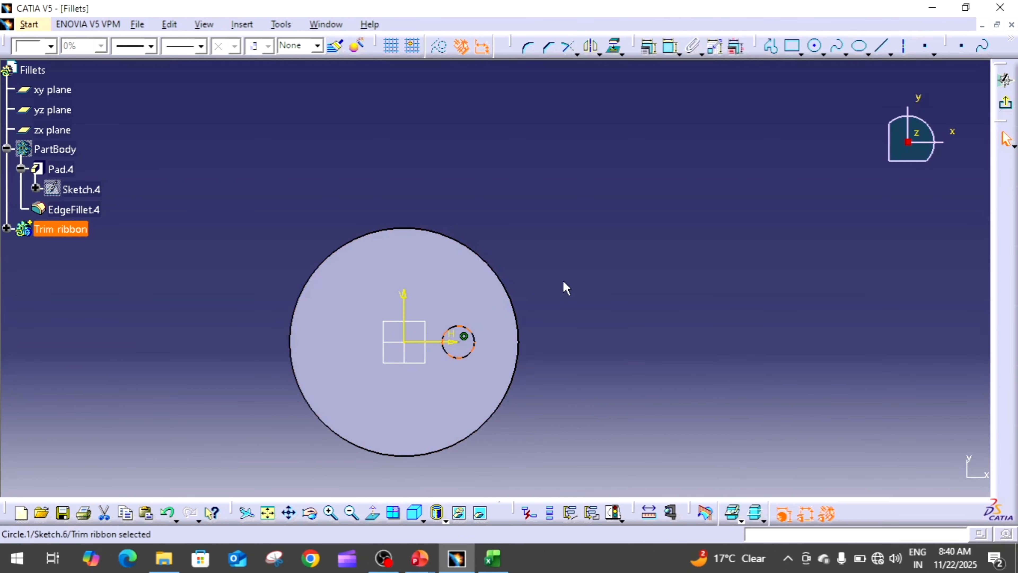
- Dimension the small circle and set its diameter to 15 mm
click(648, 47)
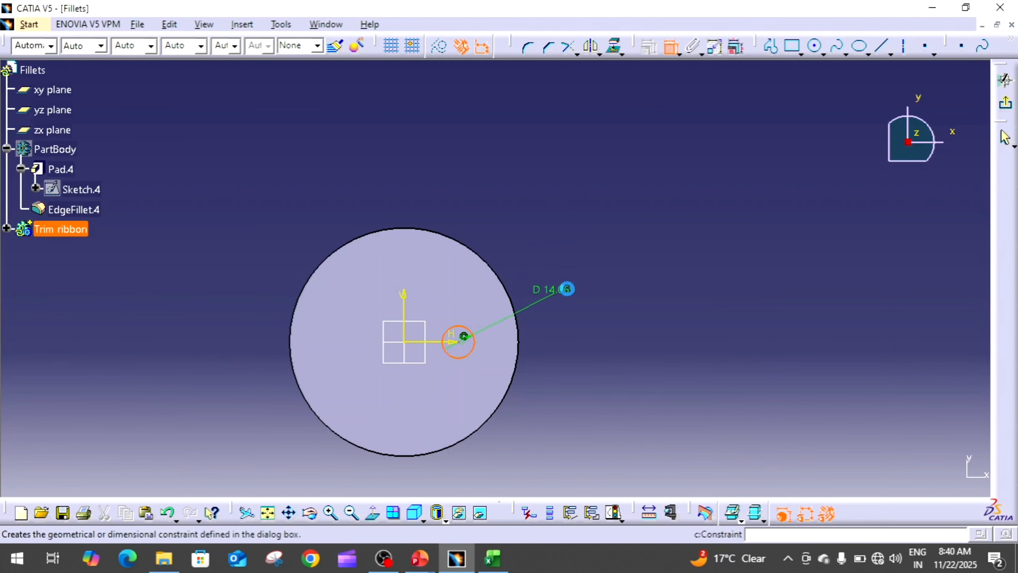
double_click(586, 277)
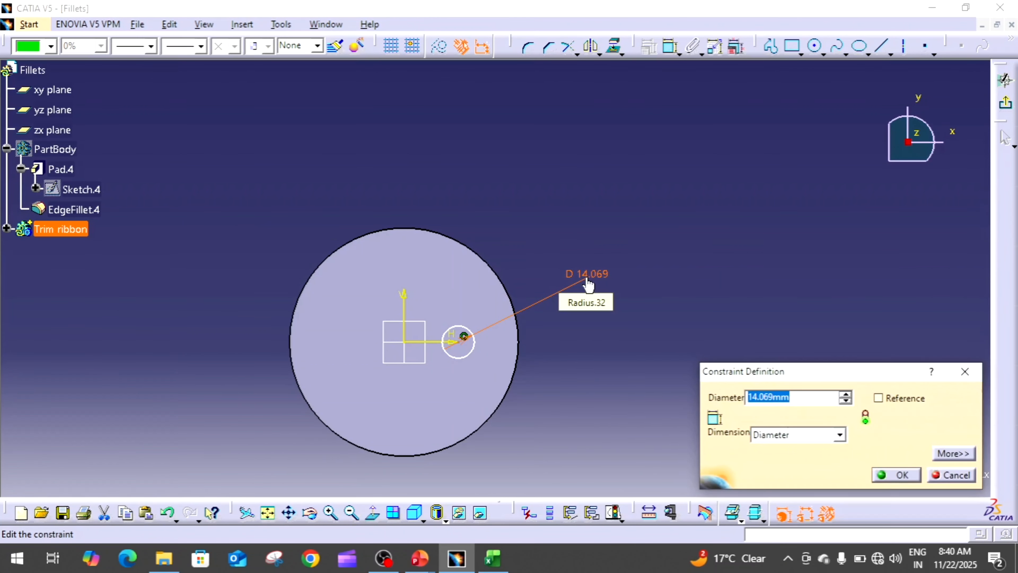
text(15)
key(Return)
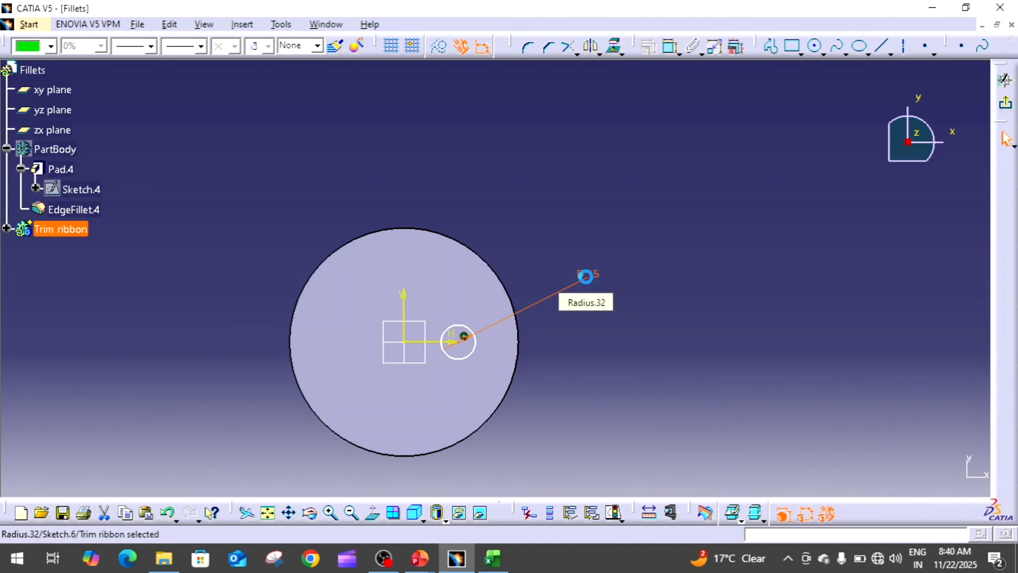
- Dimension the small circle's centre from the V axis, set the distance to 15 mm, and exit the sketch
click(667, 47)
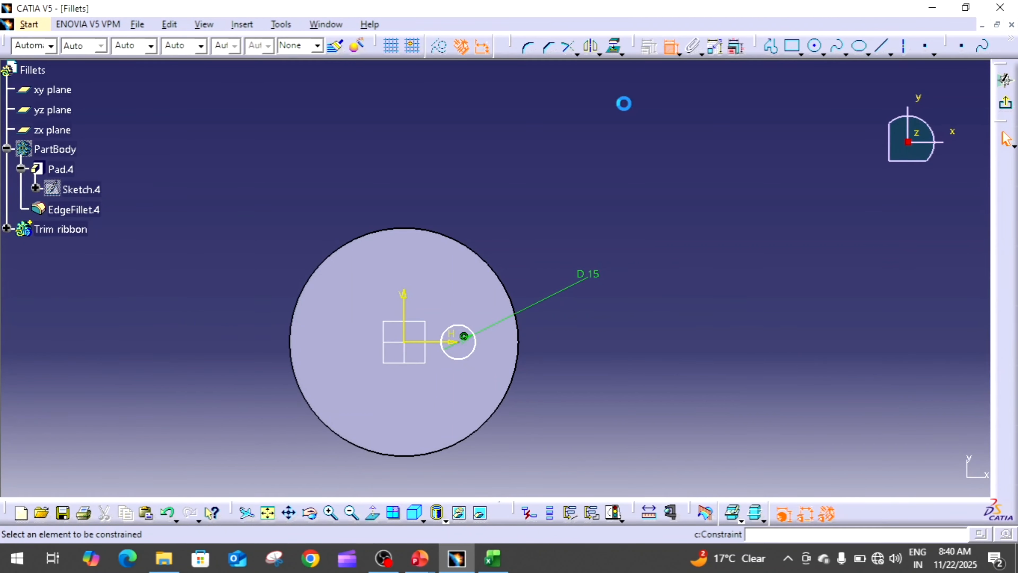
click(404, 309)
click(464, 337)
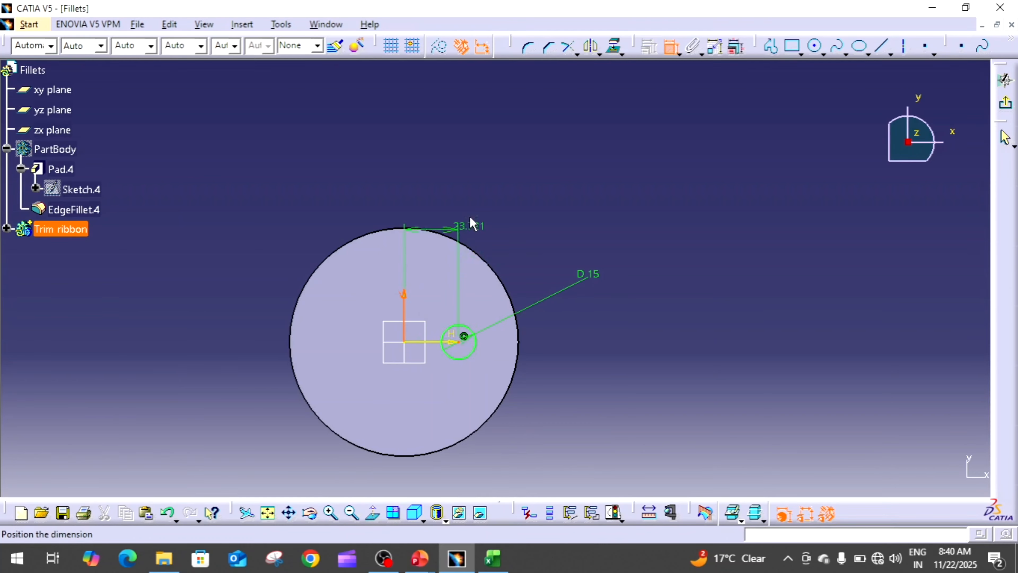
click(472, 202)
double_click(466, 203)
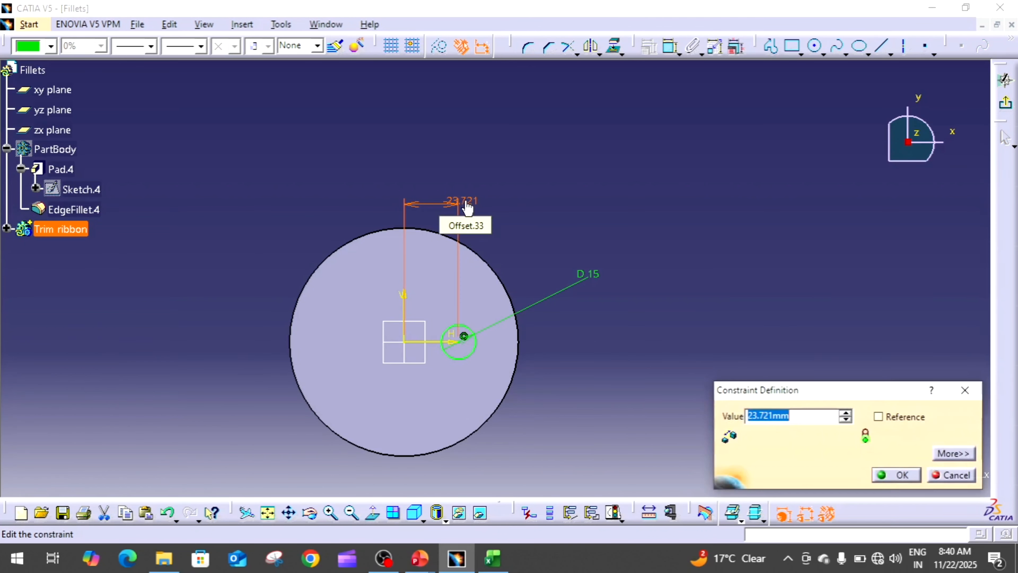
text(15)
key(Return)
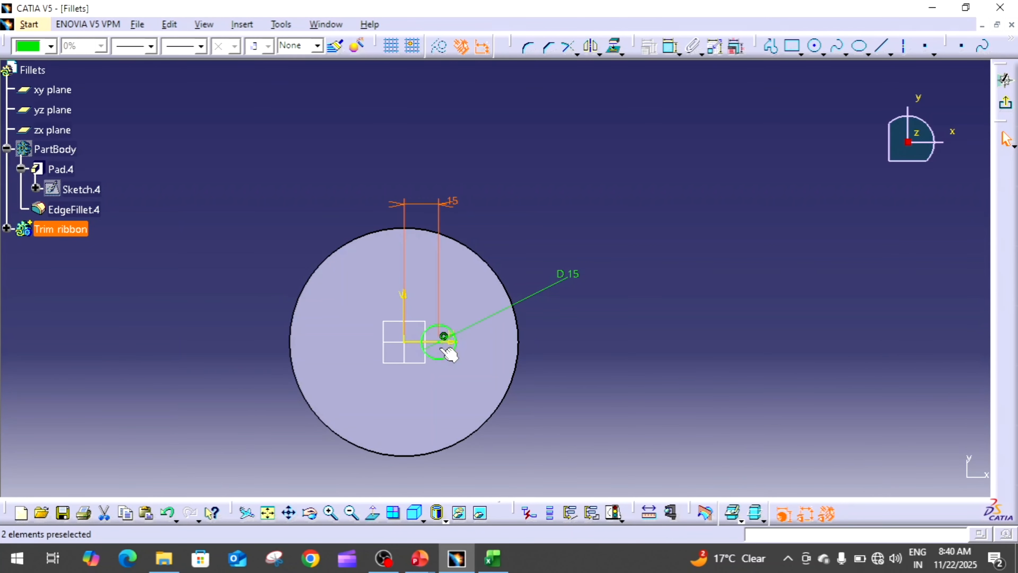
click(1008, 106)
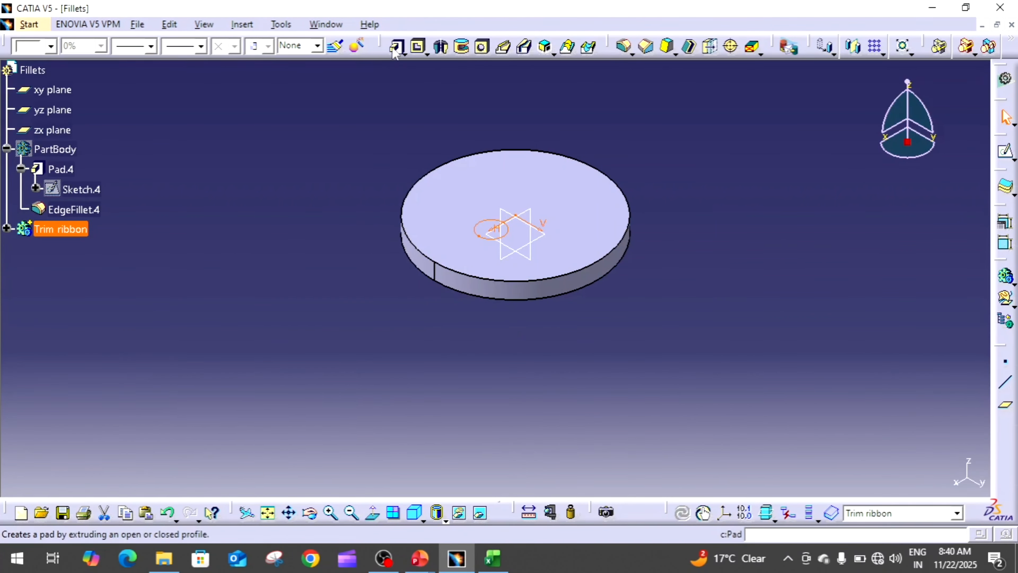
click(397, 47)
click(481, 222)
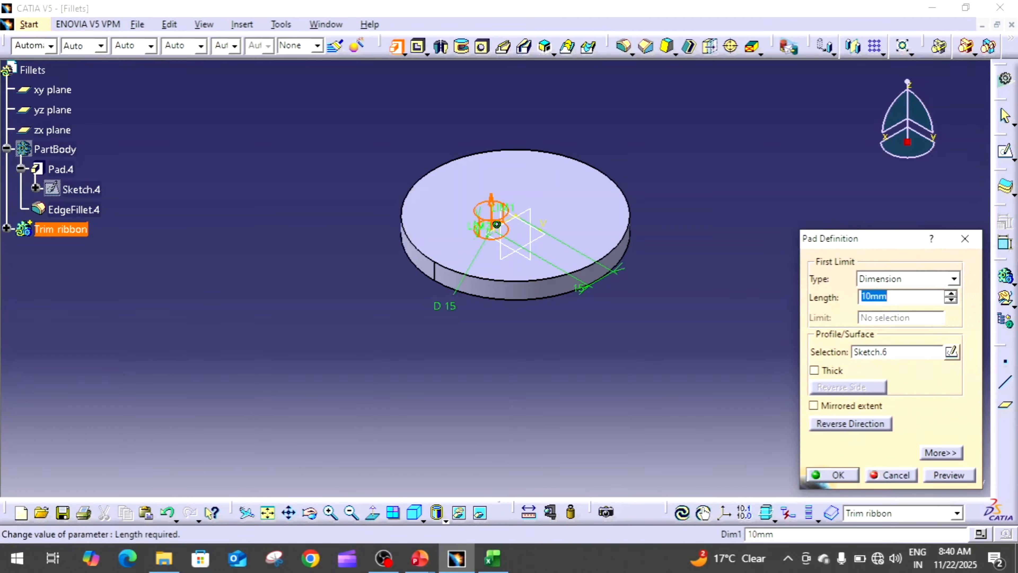
click(965, 239)
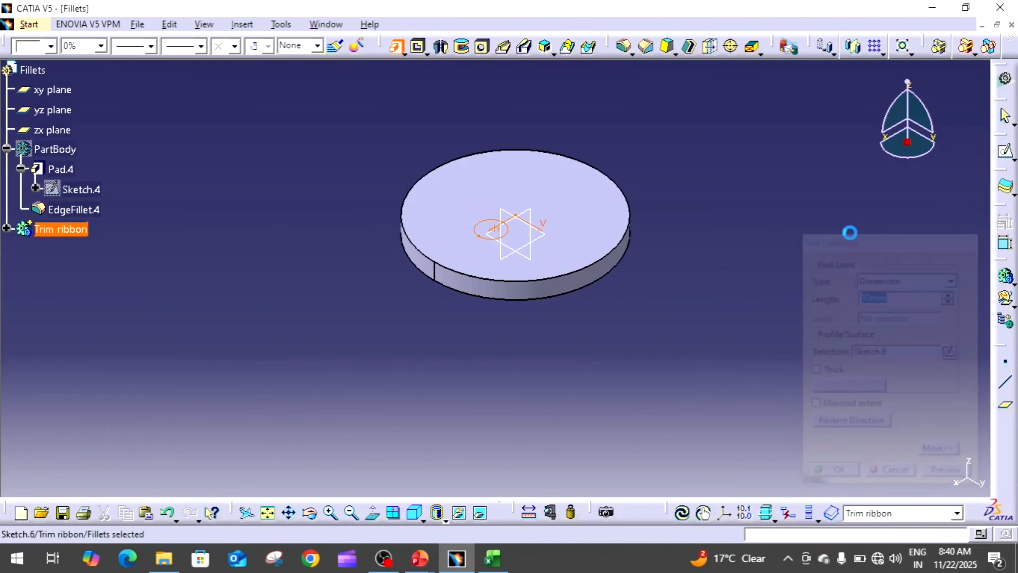
- Reopen the small circle's sketch, create two rotated duplicates of the circle about the origin at 120deg, and exit the sketch
click(6, 228)
double_click(39, 288)
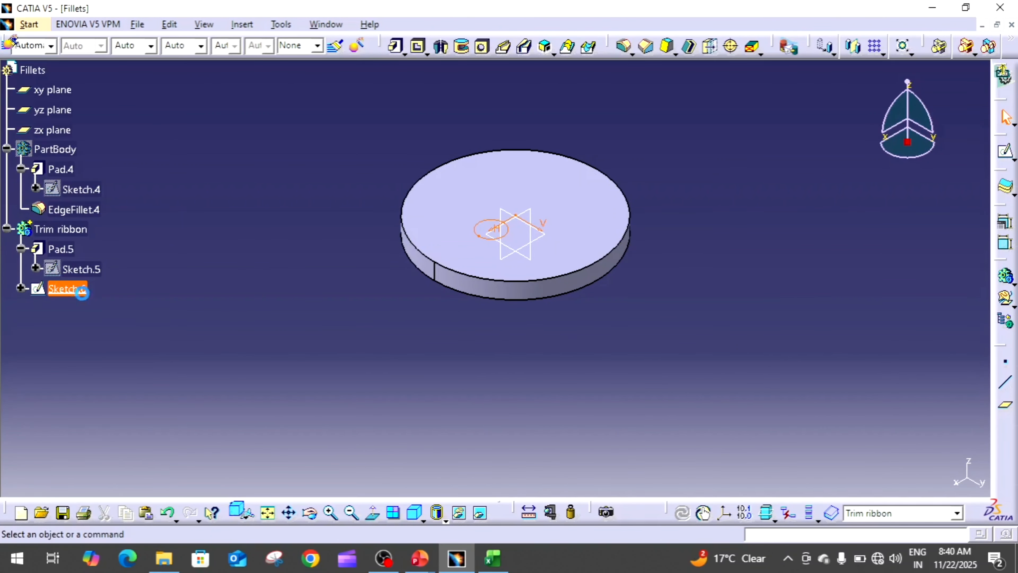
click(431, 353)
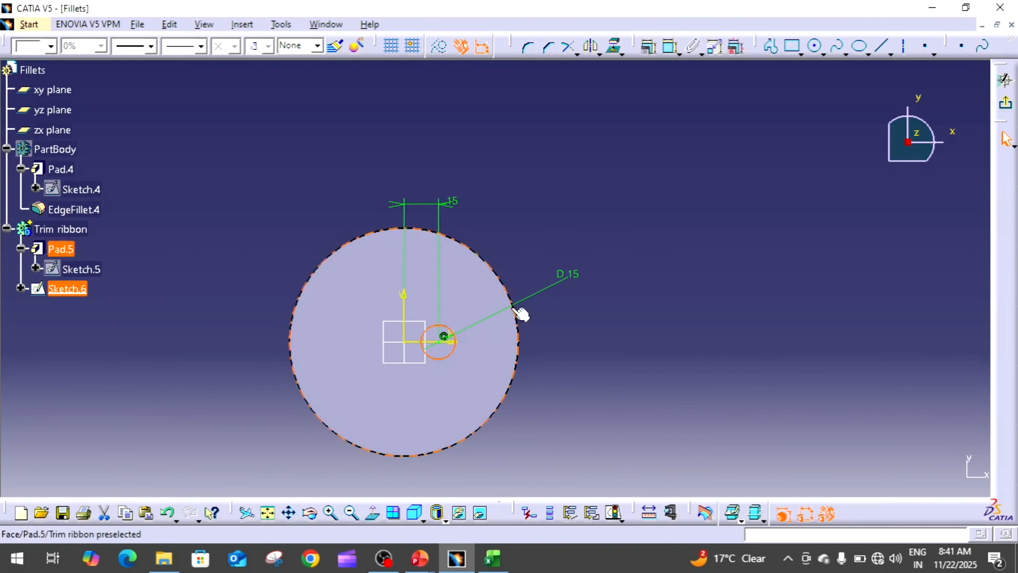
click(600, 53)
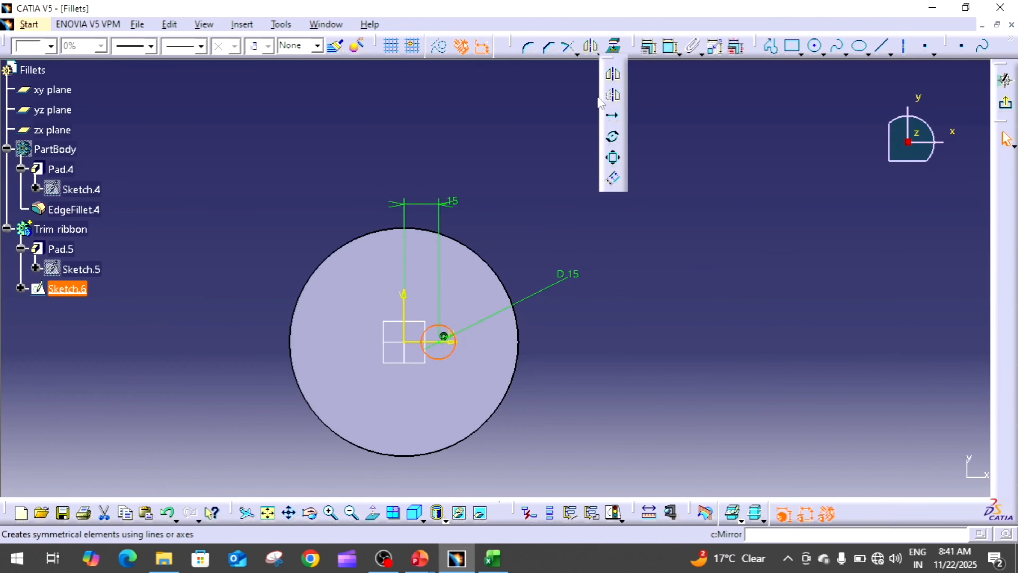
click(614, 140)
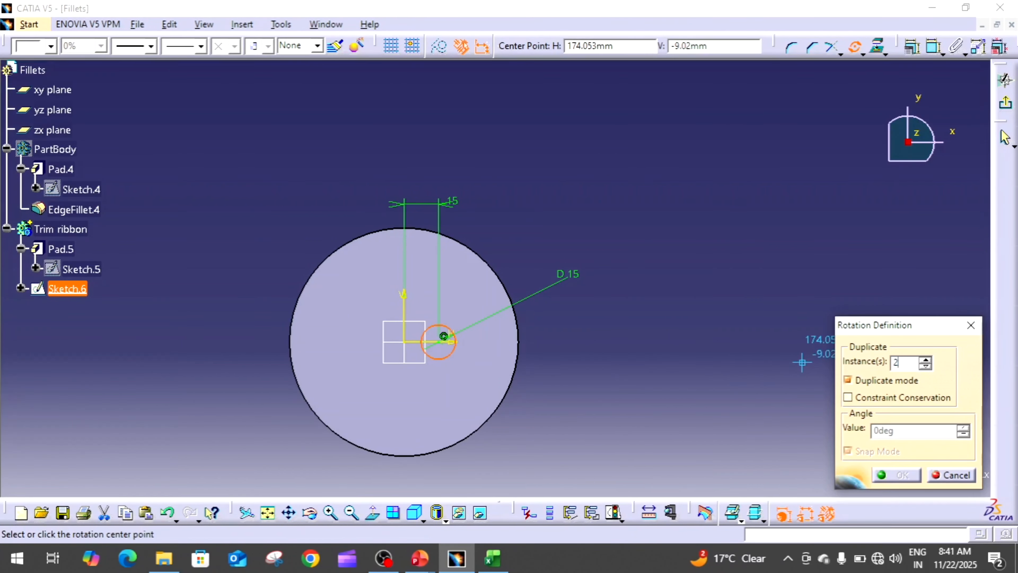
click(406, 343)
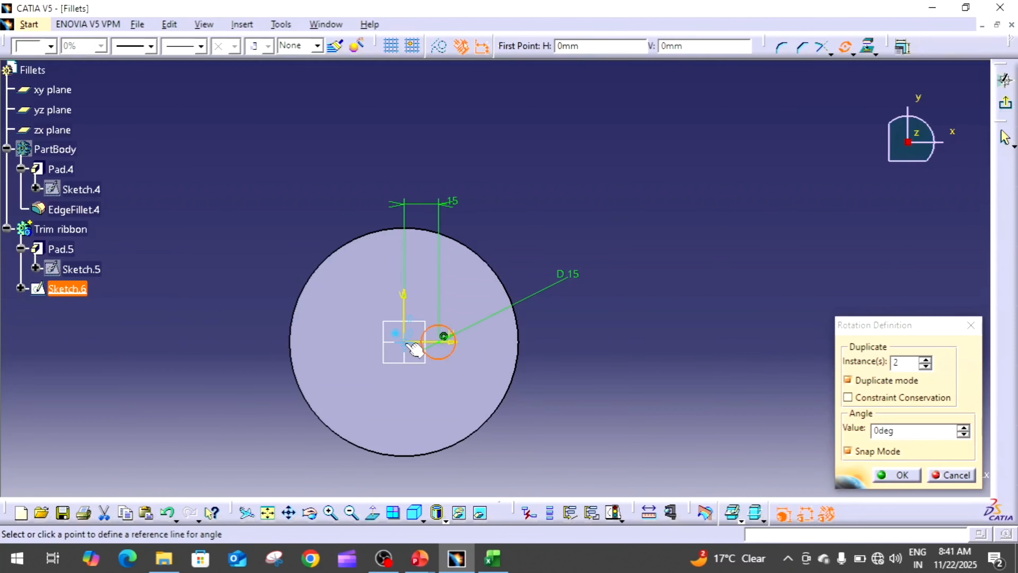
click(444, 336)
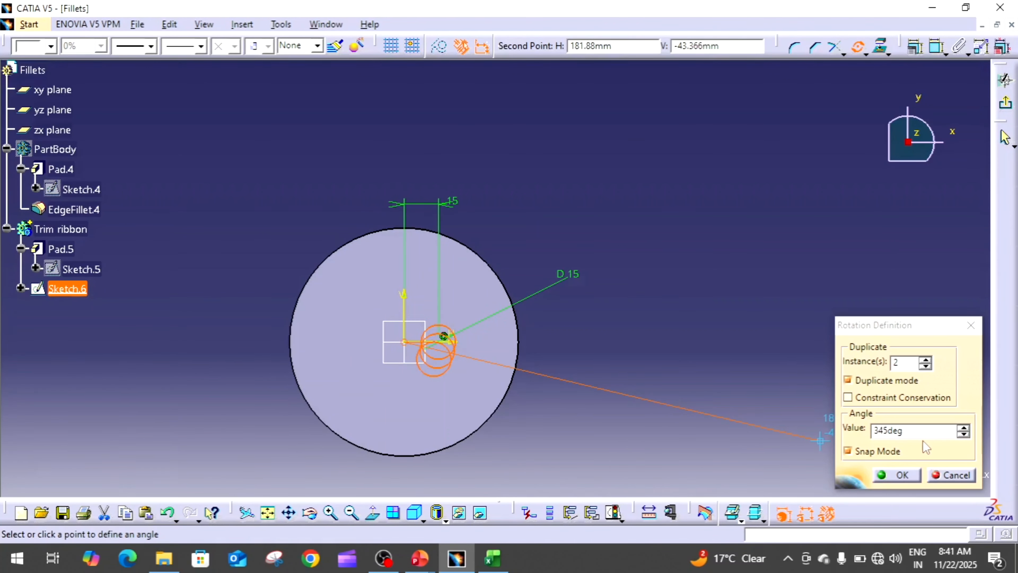
click(926, 428)
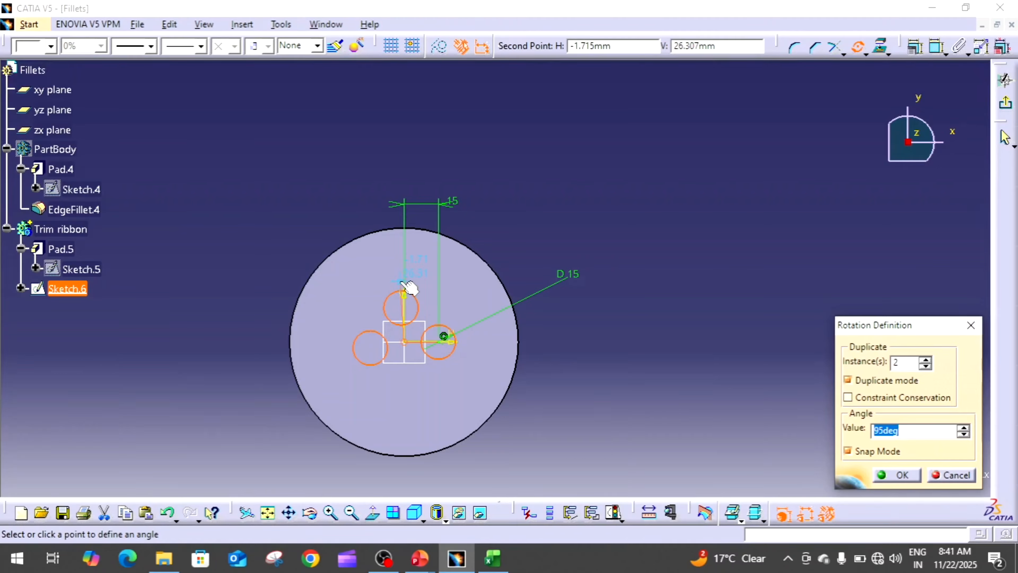
text(120)
key(Return)
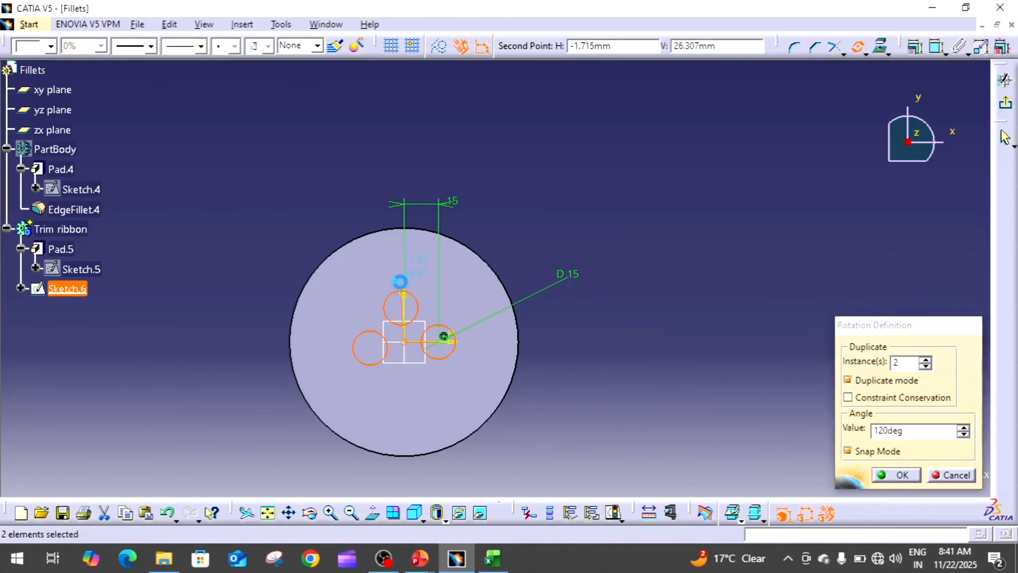
middle_drag(703, 275, 917, 202)
click(1006, 103)
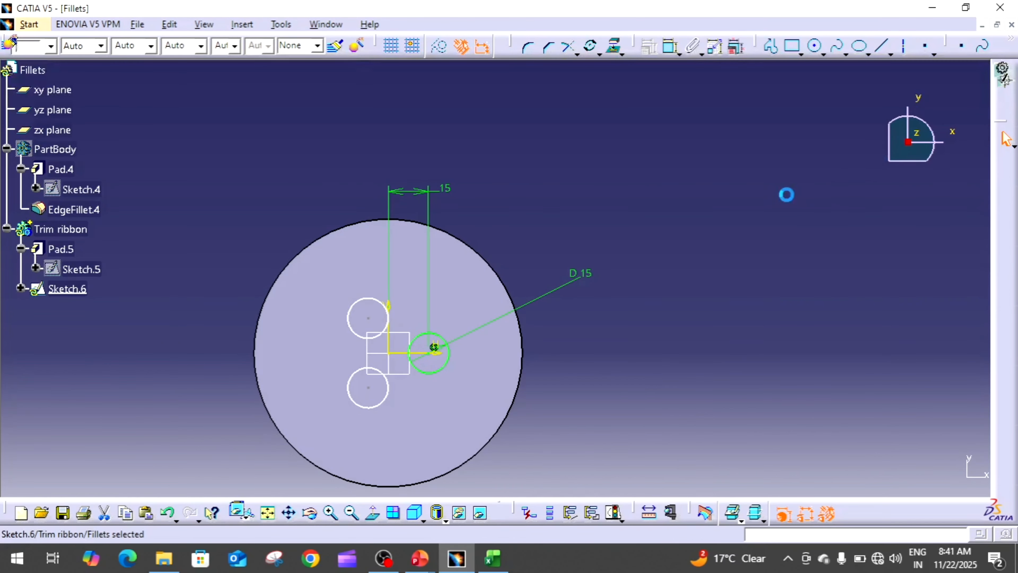
- Extrude the three-circle sketch into bosses 25 mm long on the disc's top face
click(397, 46)
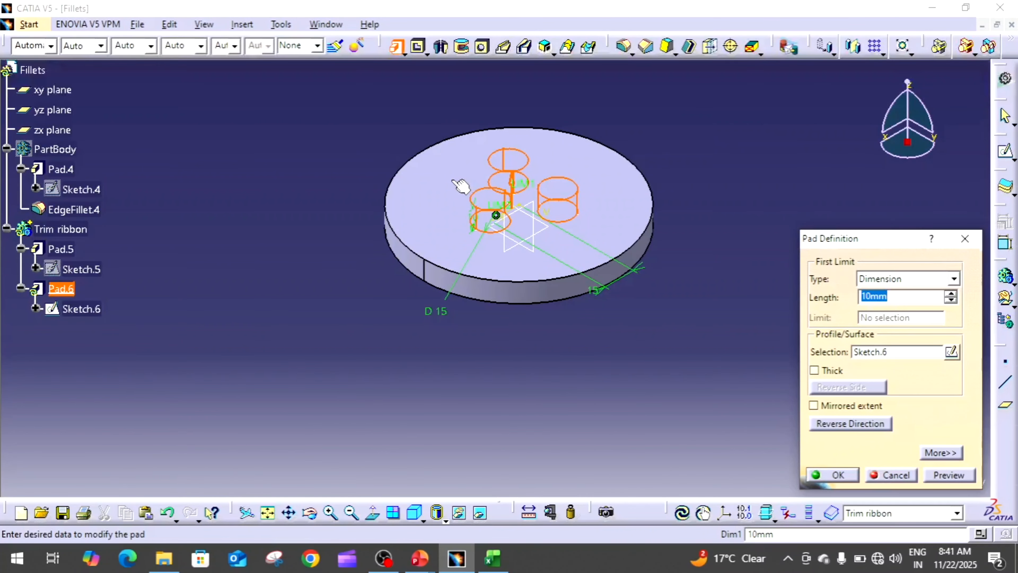
text(25)
key(Return)
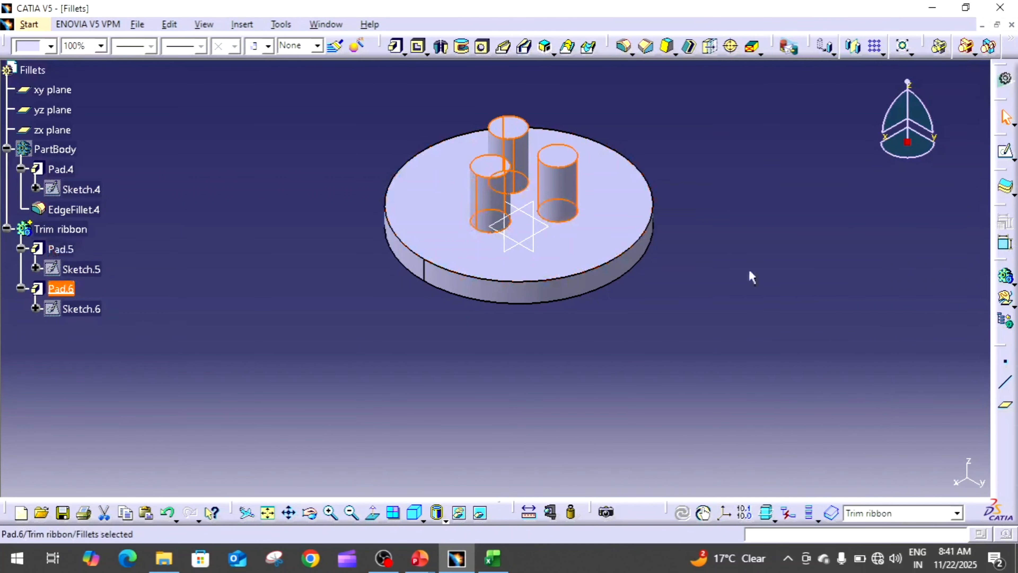
middle_drag(711, 280, 724, 304)
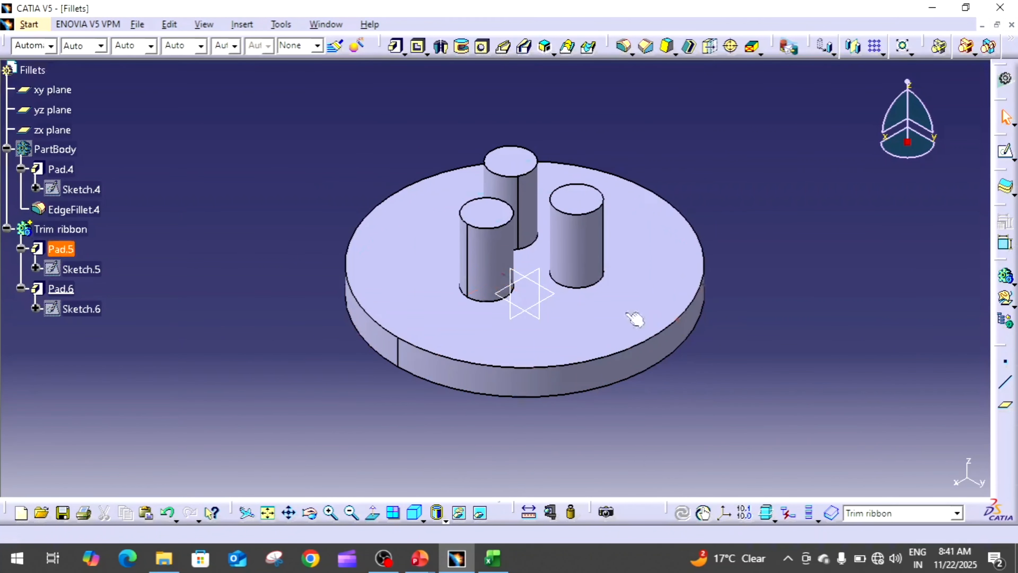
- Hide the xy, yz and zx reference planes
click(57, 92)
shift+click(47, 132)
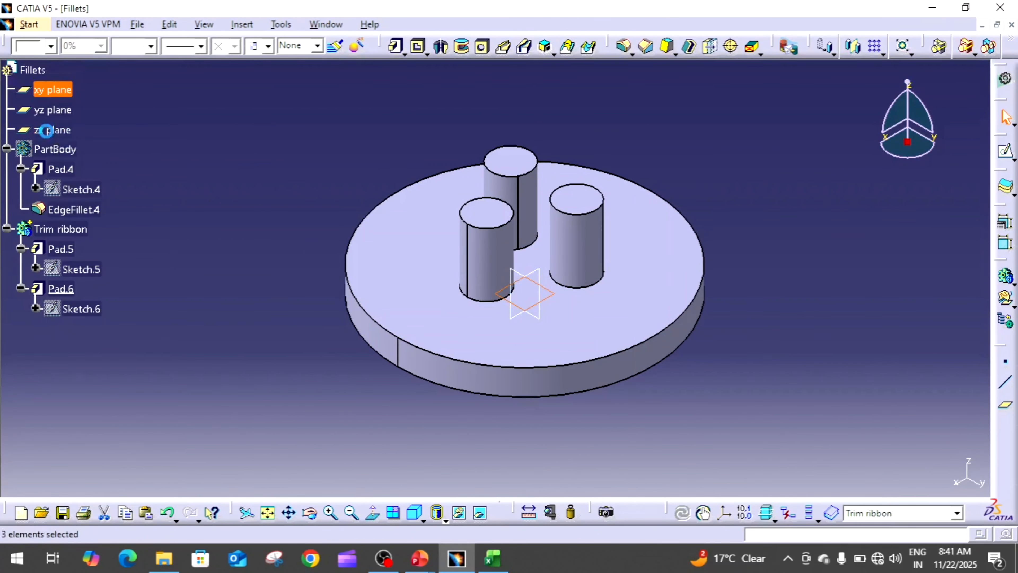
right_click(46, 131)
click(90, 178)
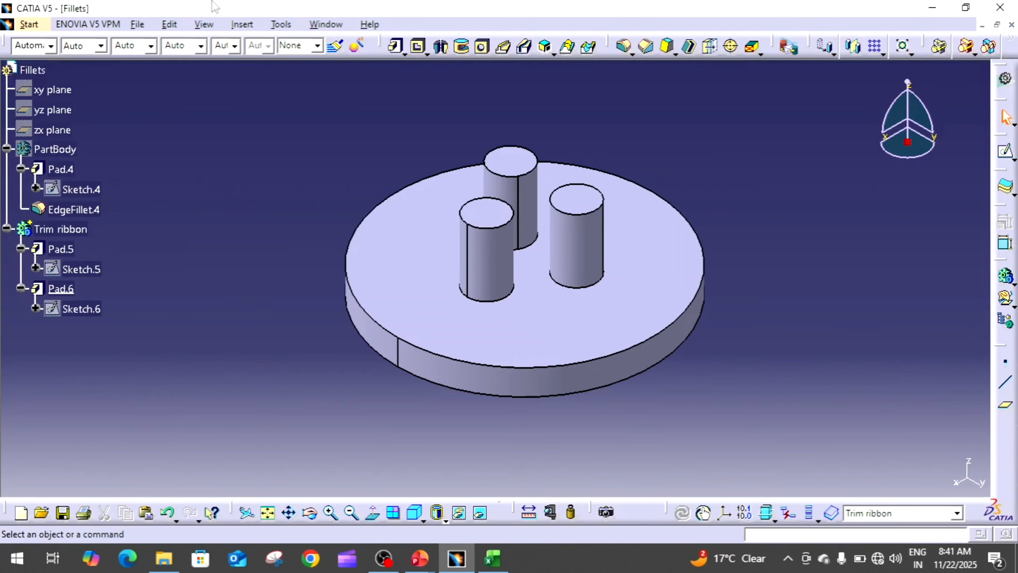
- Set up a 10 mm edge fillet with Tangency propagation on the base edges of the three bosses, removing the mistakenly picked disc face
click(624, 46)
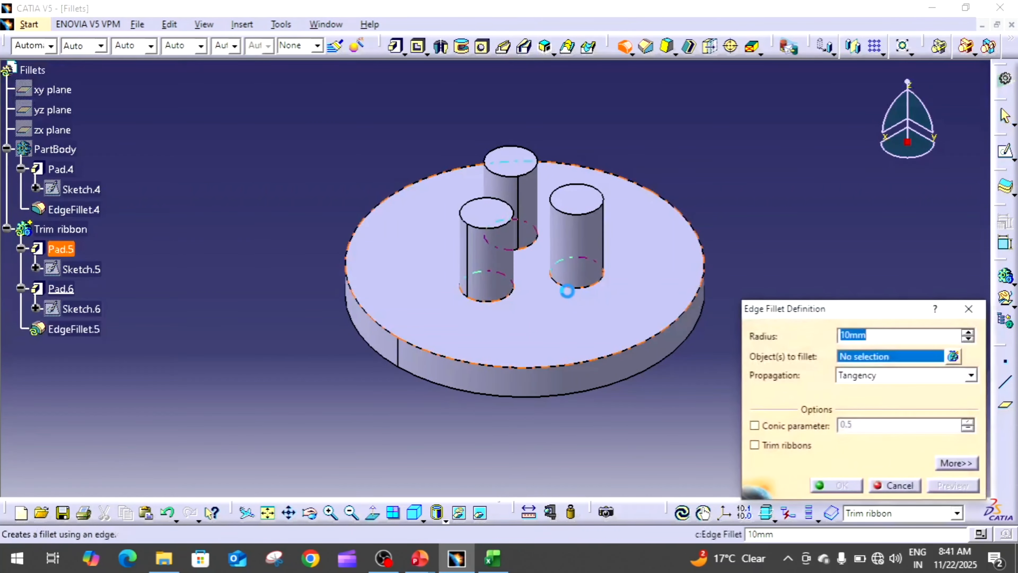
click(565, 286)
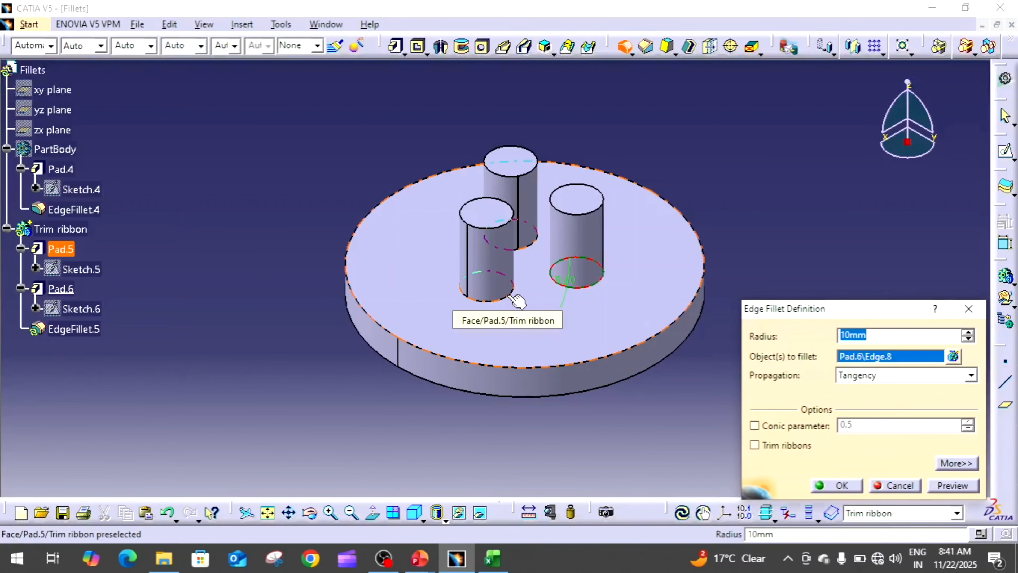
click(517, 300)
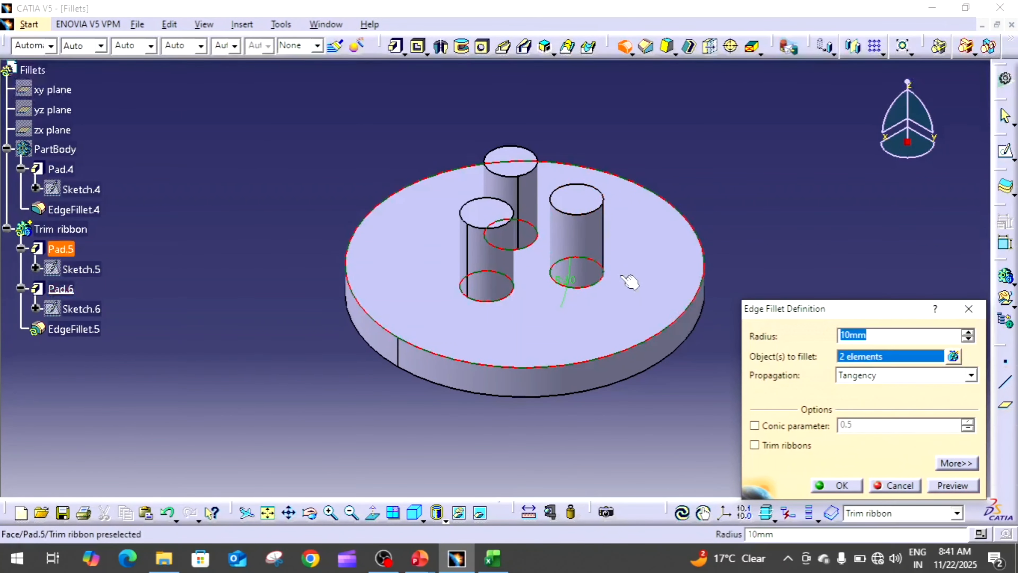
click(953, 356)
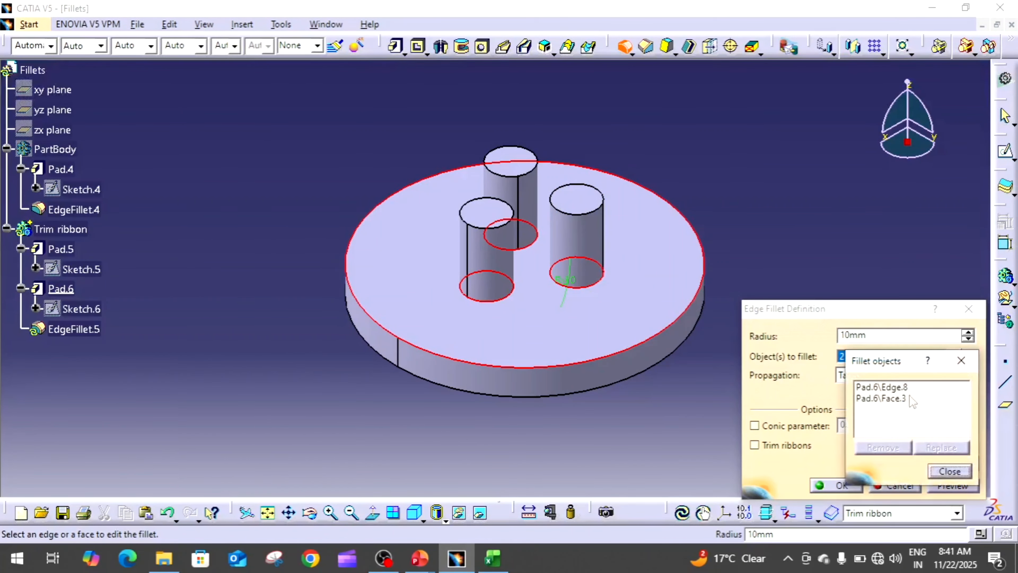
click(898, 399)
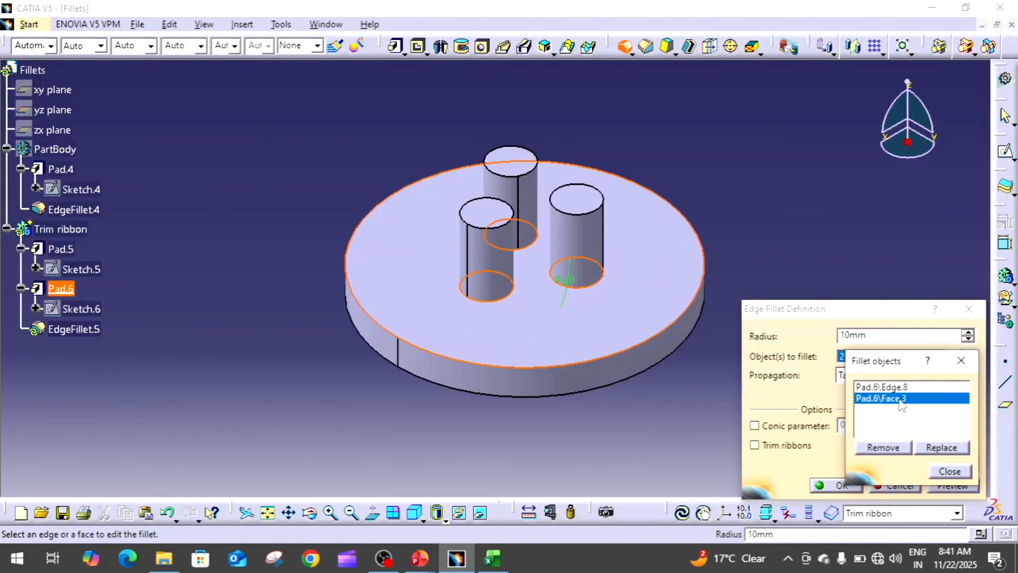
click(893, 452)
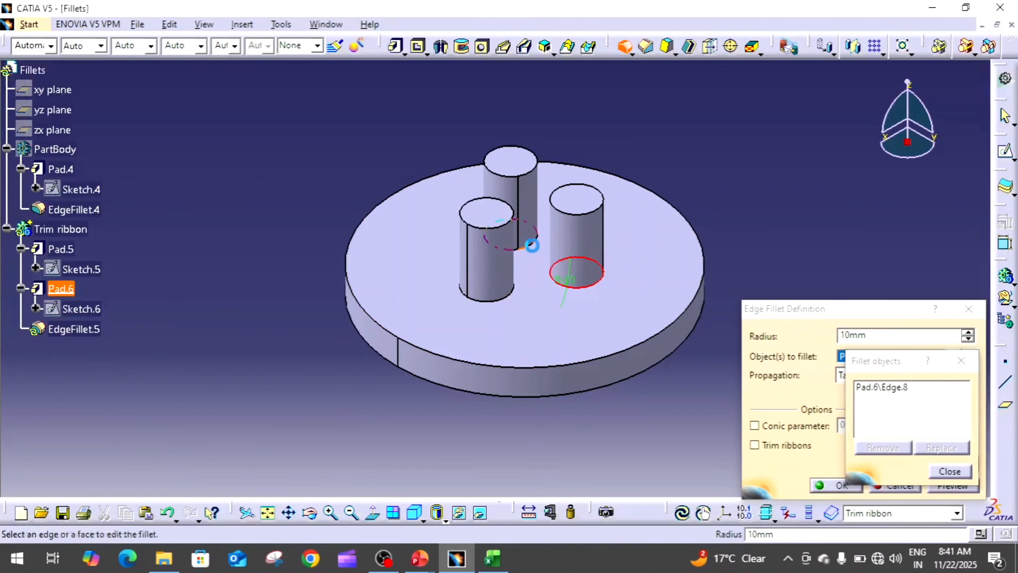
click(532, 245)
click(511, 300)
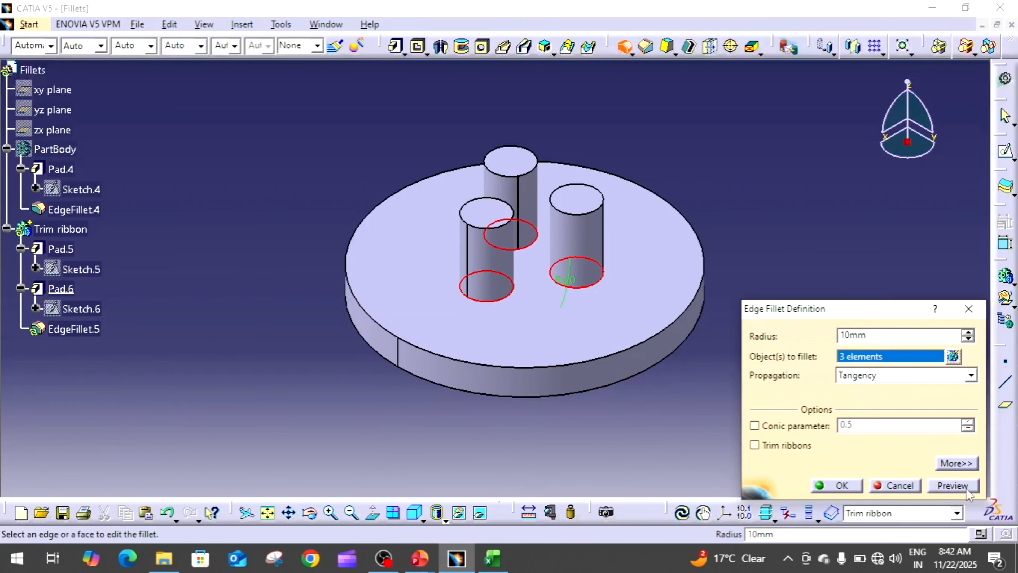
- Preview the boss fillet without trimming, enable Trim ribbons, create it, and inspect the blended bases from above
click(953, 486)
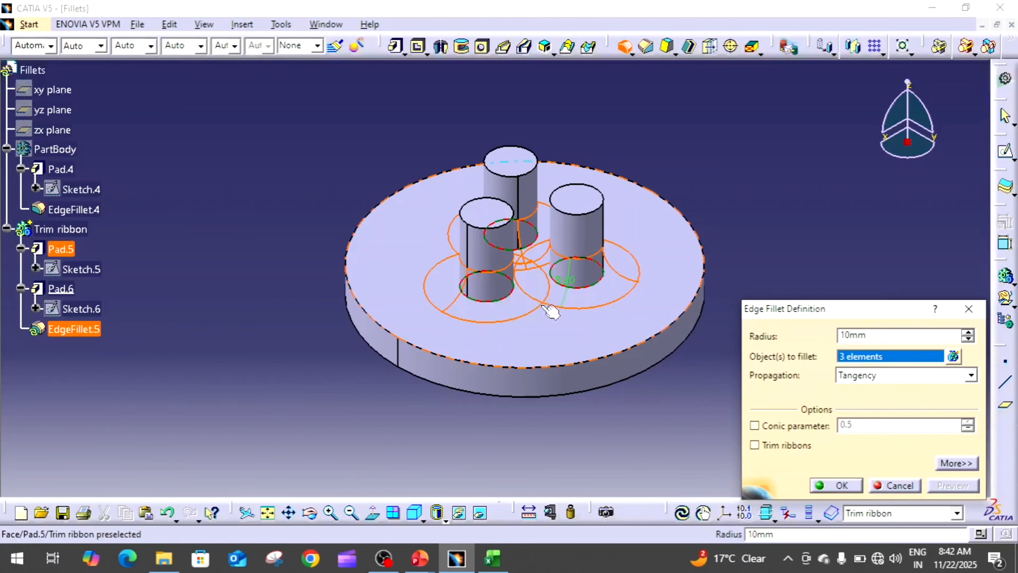
click(793, 448)
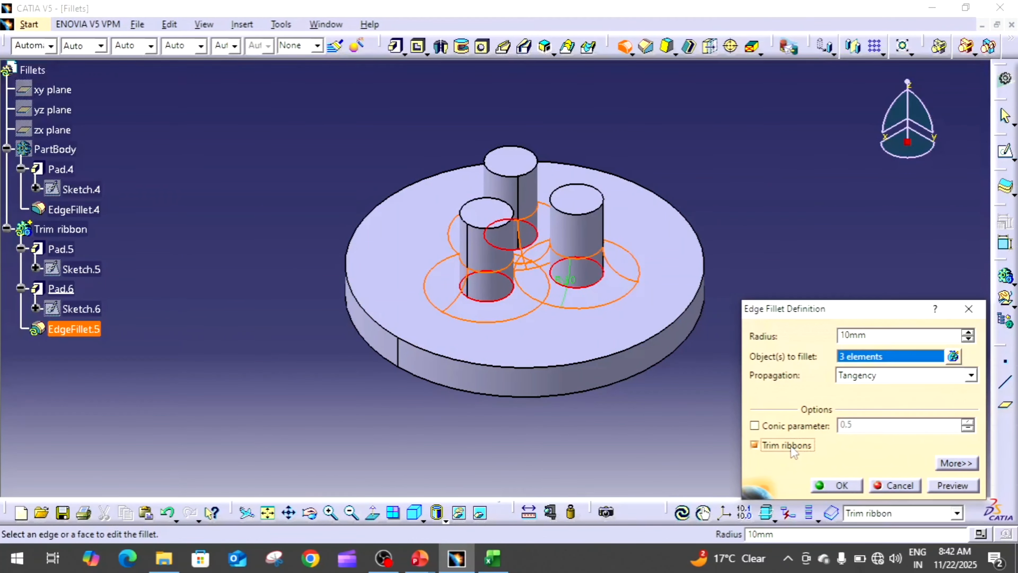
click(842, 485)
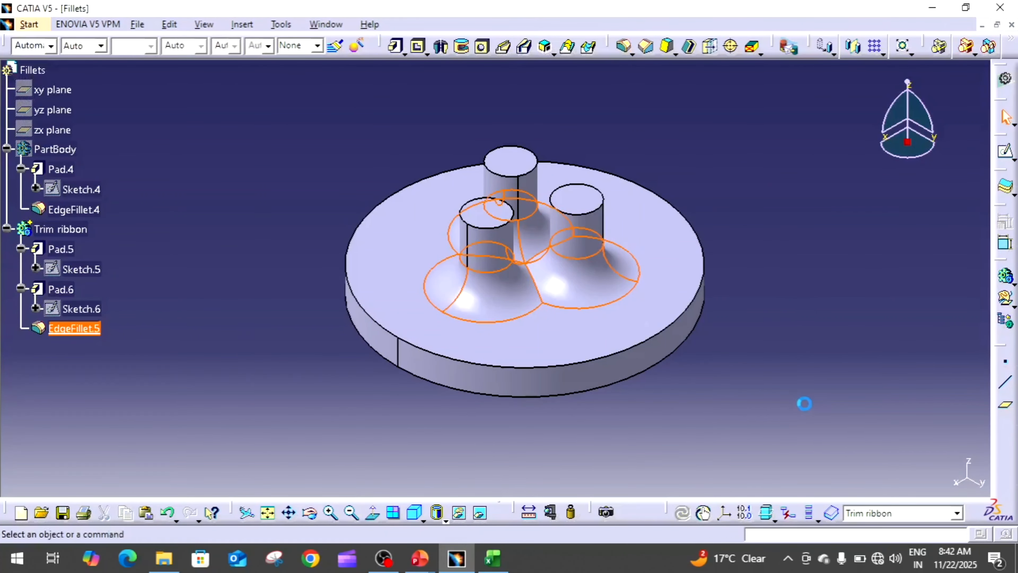
middle_drag(802, 405, 758, 386)
middle_drag(561, 207, 469, 361)
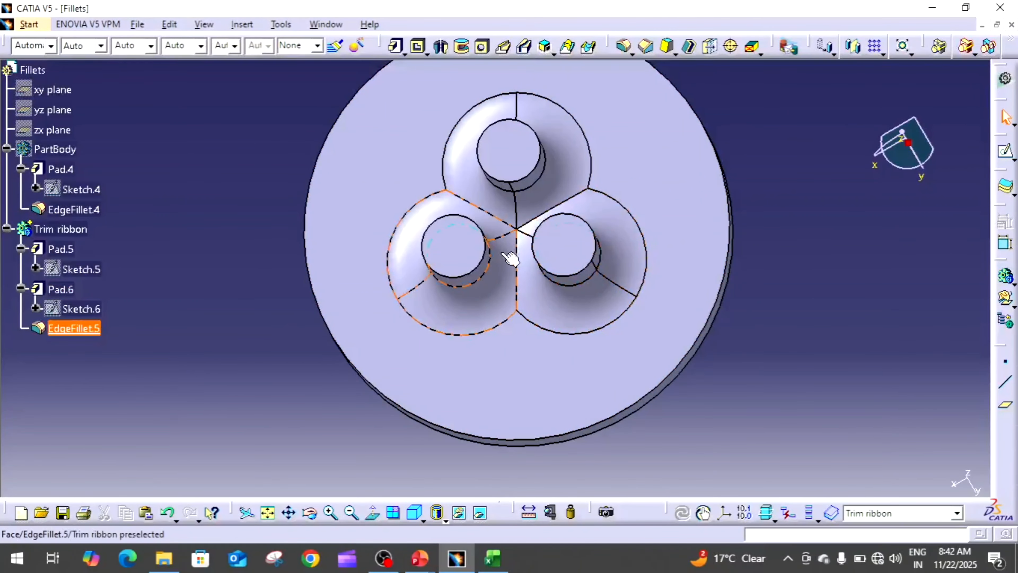
- Try to apply the boss fillet with Trim ribbons disabled, accepting an explicit keep edge, and close the update diagnosis
double_click(555, 305)
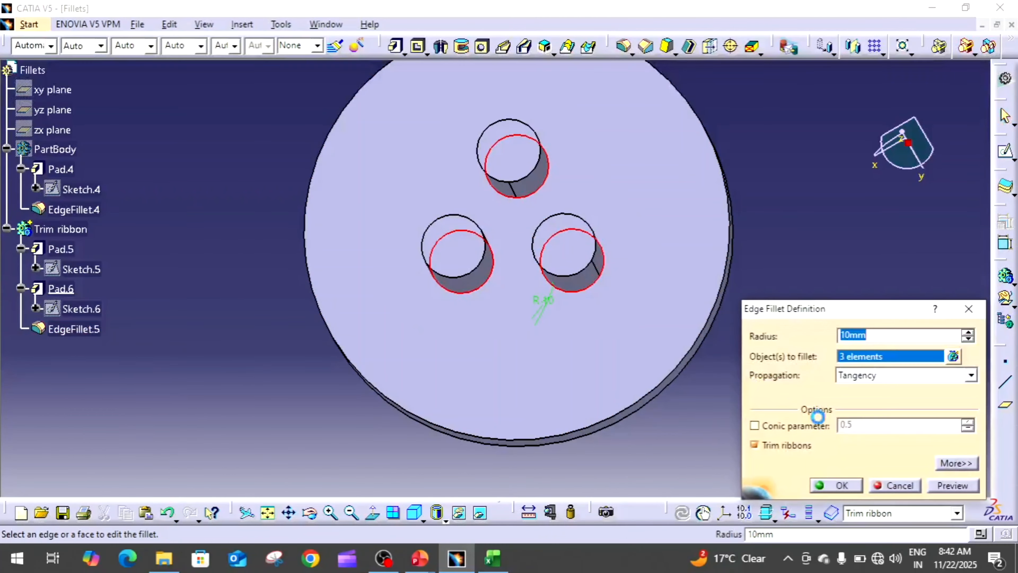
click(804, 449)
click(954, 485)
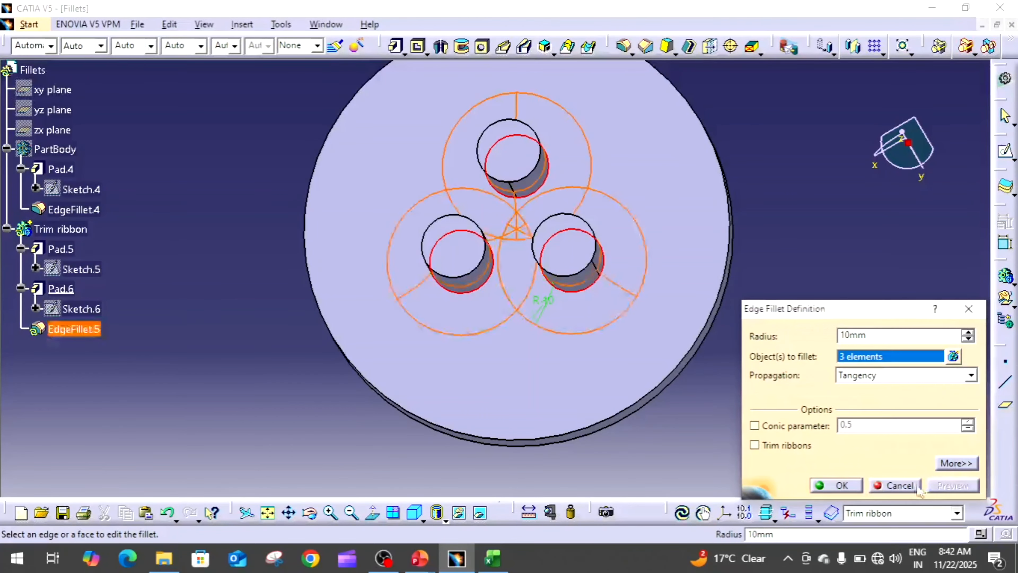
click(842, 485)
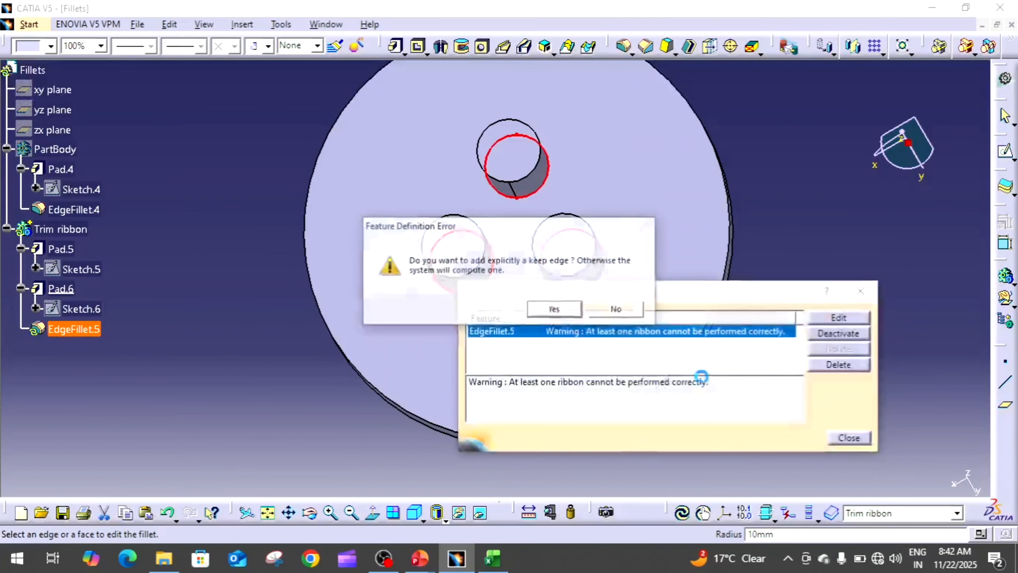
click(560, 309)
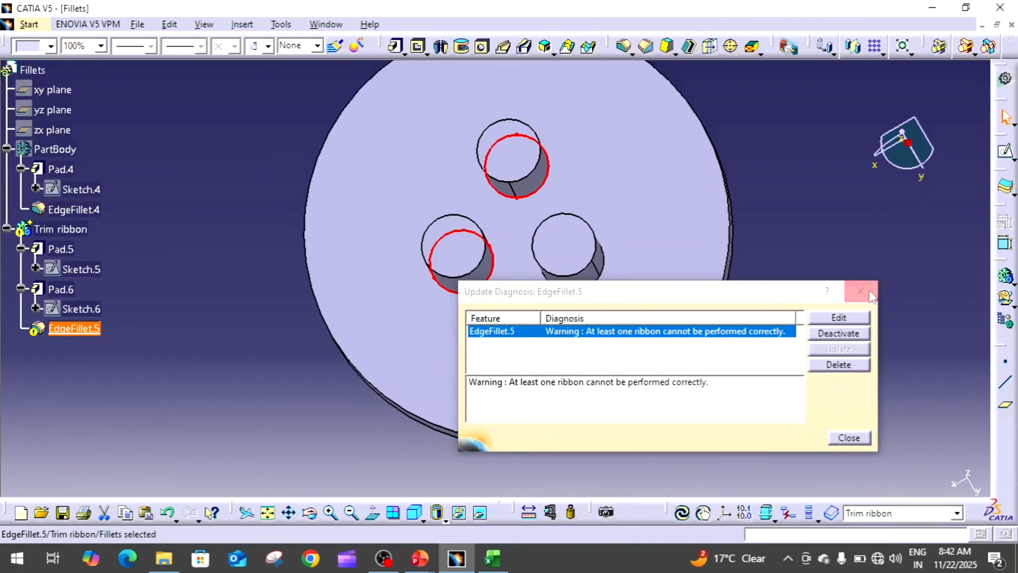
click(861, 291)
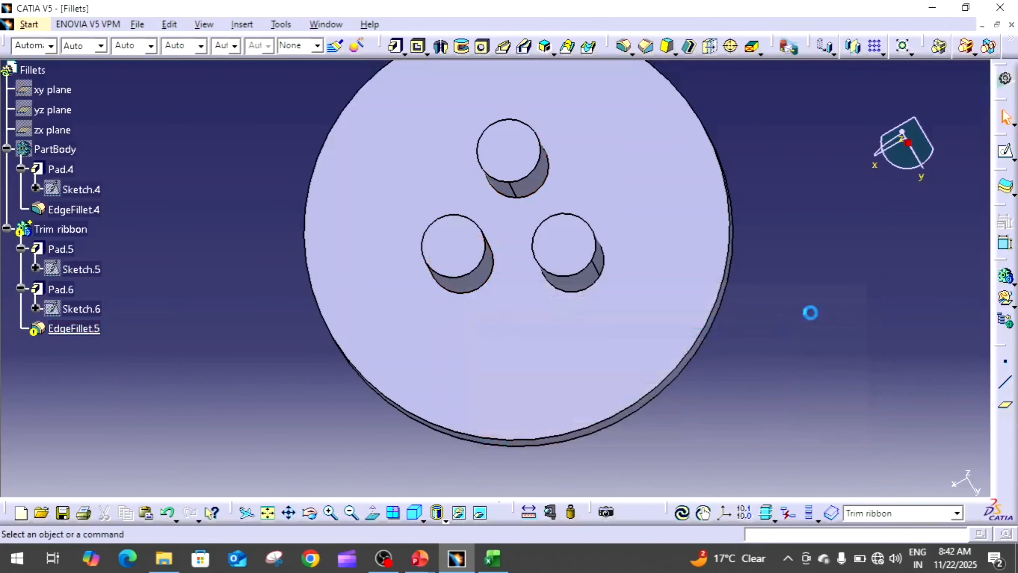
- Edit the boss fillet to enable Trim ribbons again, apply it, and collapse the Trim ribbon body in the tree
double_click(69, 330)
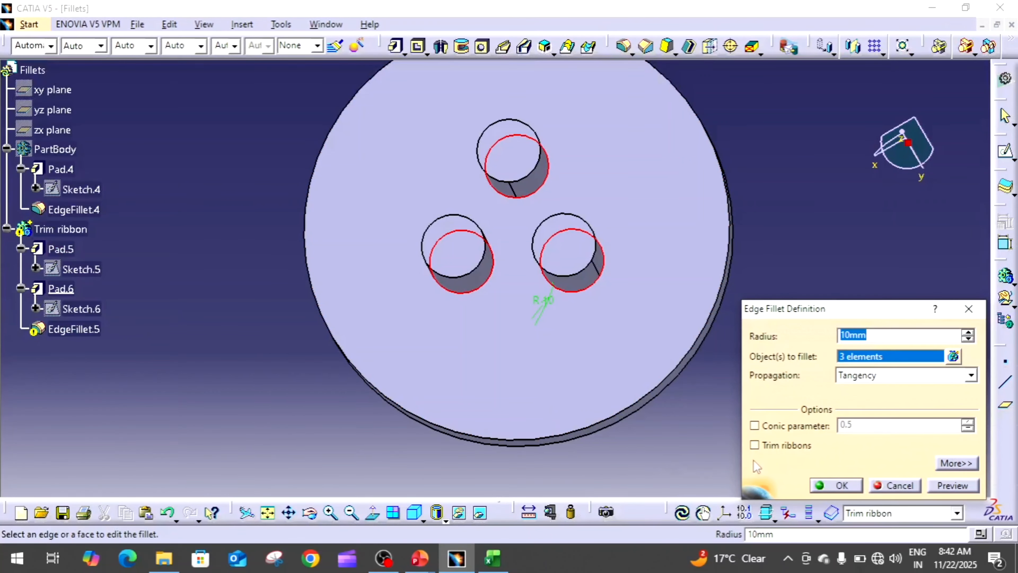
click(790, 448)
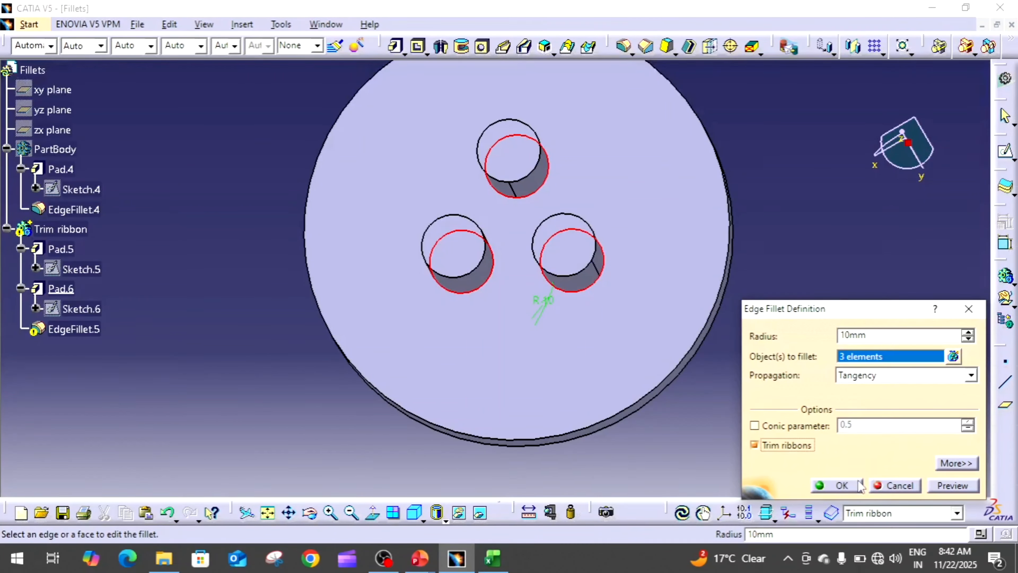
click(842, 486)
click(802, 421)
middle_drag(802, 421, 786, 487)
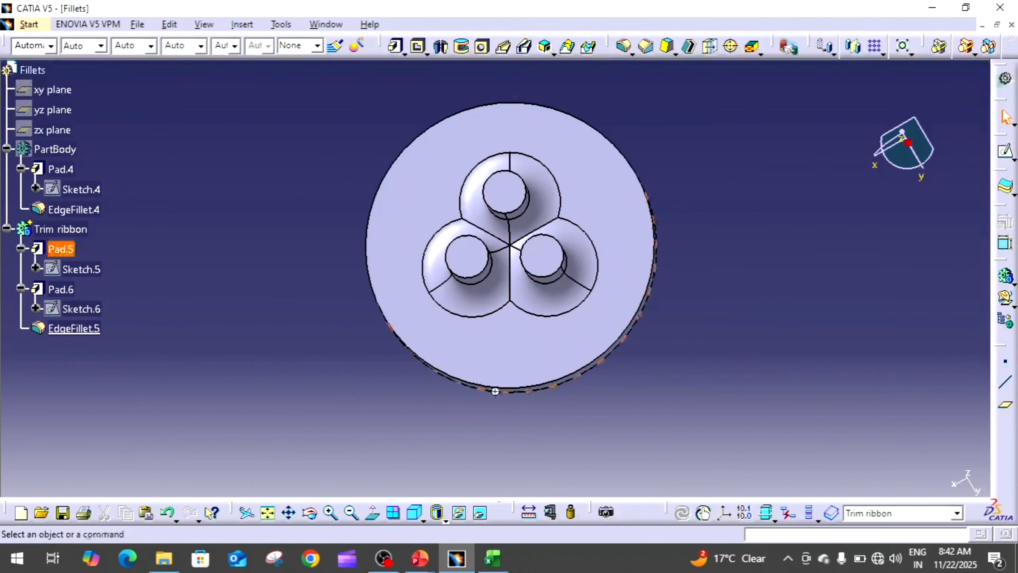
middle_drag(499, 393, 540, 285)
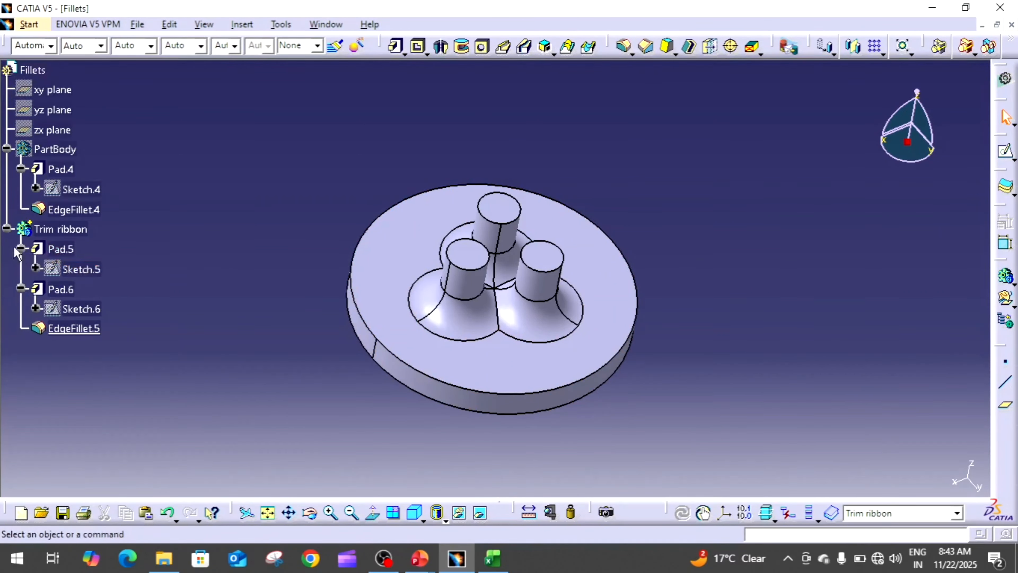
click(8, 228)
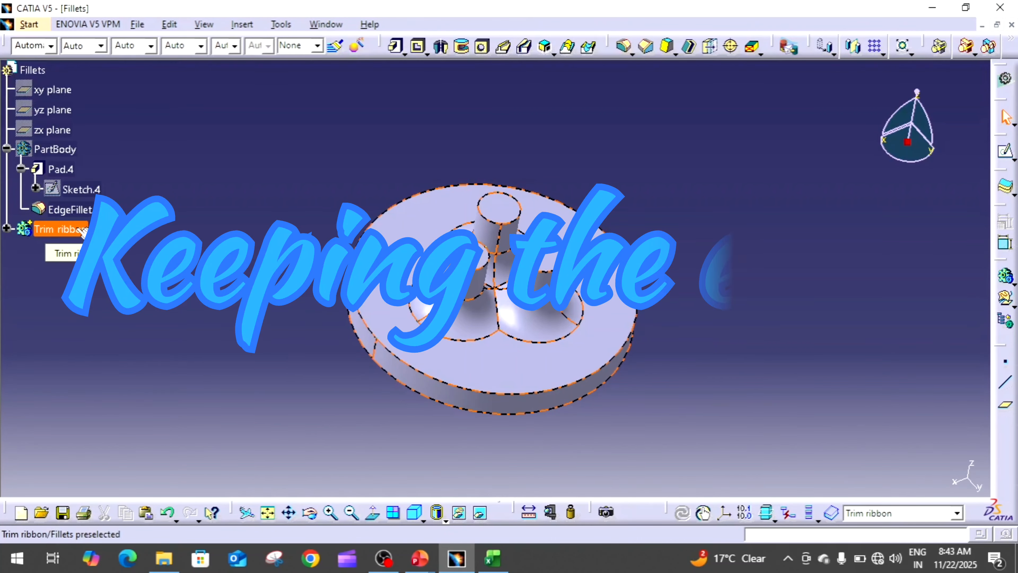
- Hide the Trim ribbon body and insert a new body in the part
right_click(77, 228)
click(116, 273)
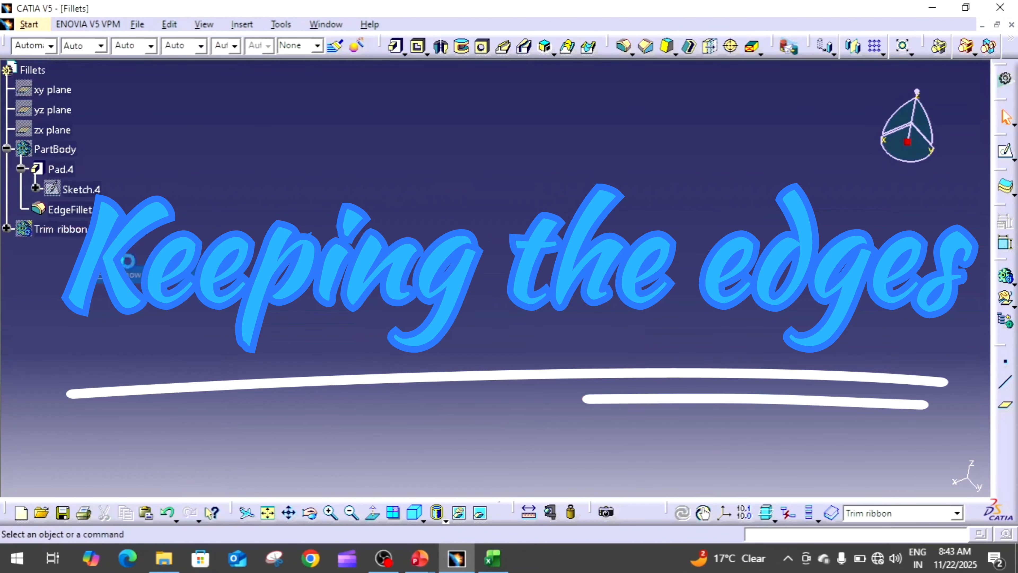
click(242, 24)
click(249, 59)
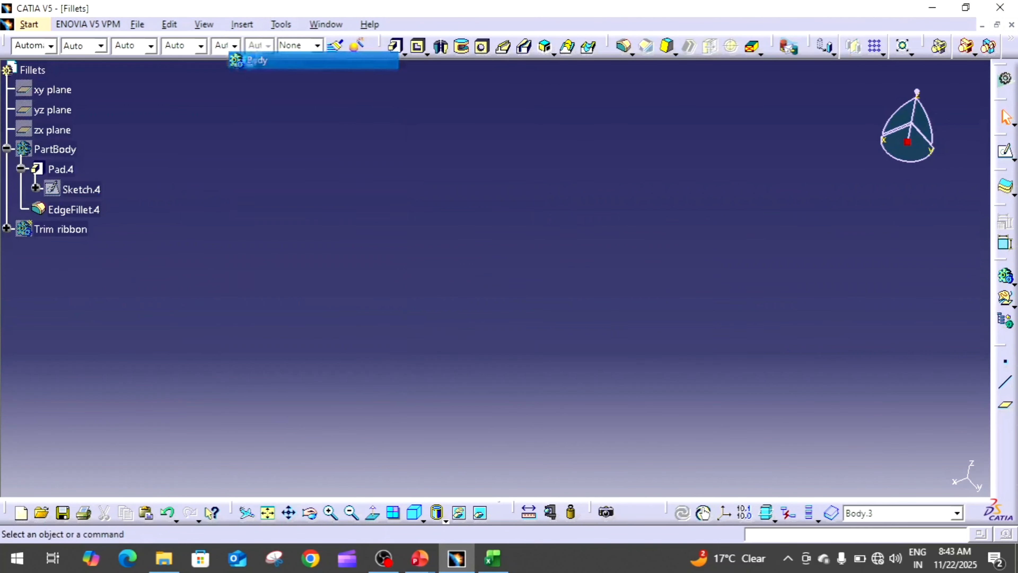
- Rename the new body as Keeping edges
right_click(47, 245)
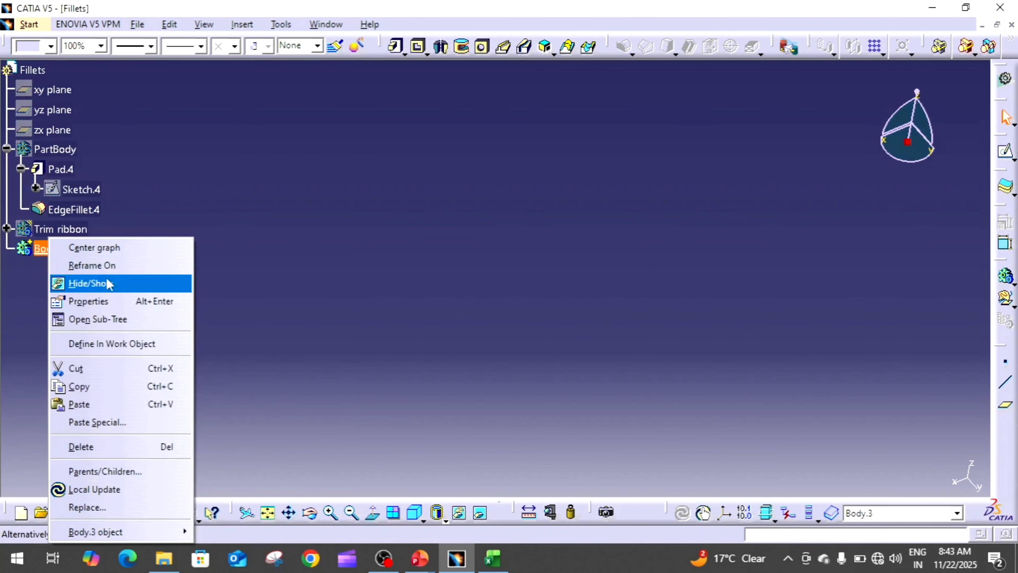
click(118, 300)
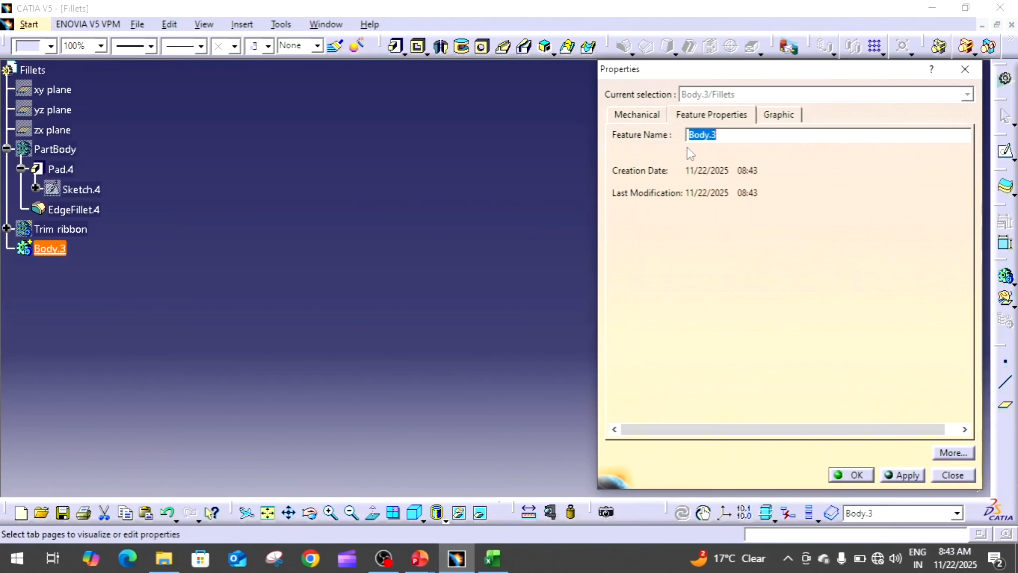
text(Kee)
text(ping edges)
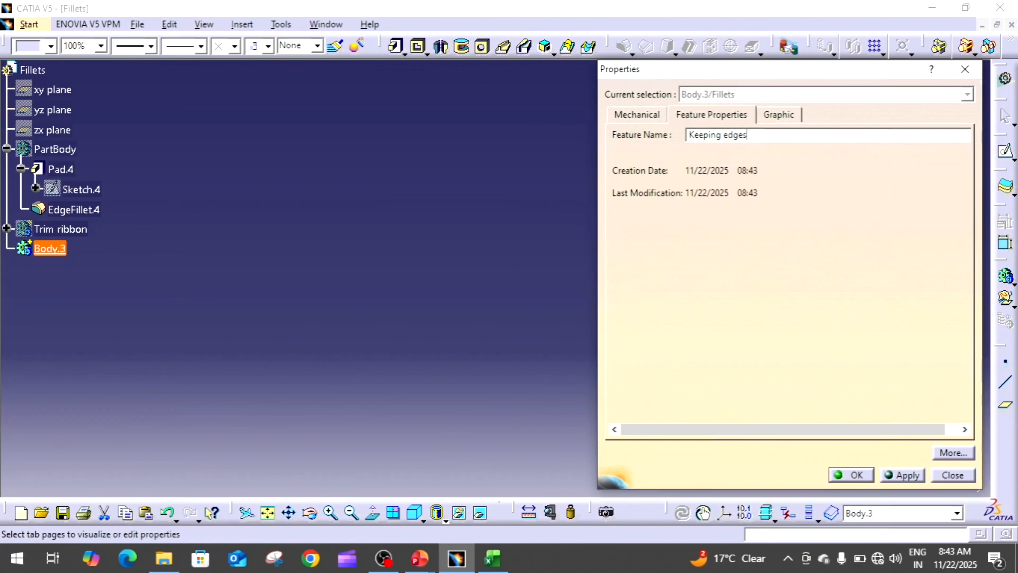
key(Return)
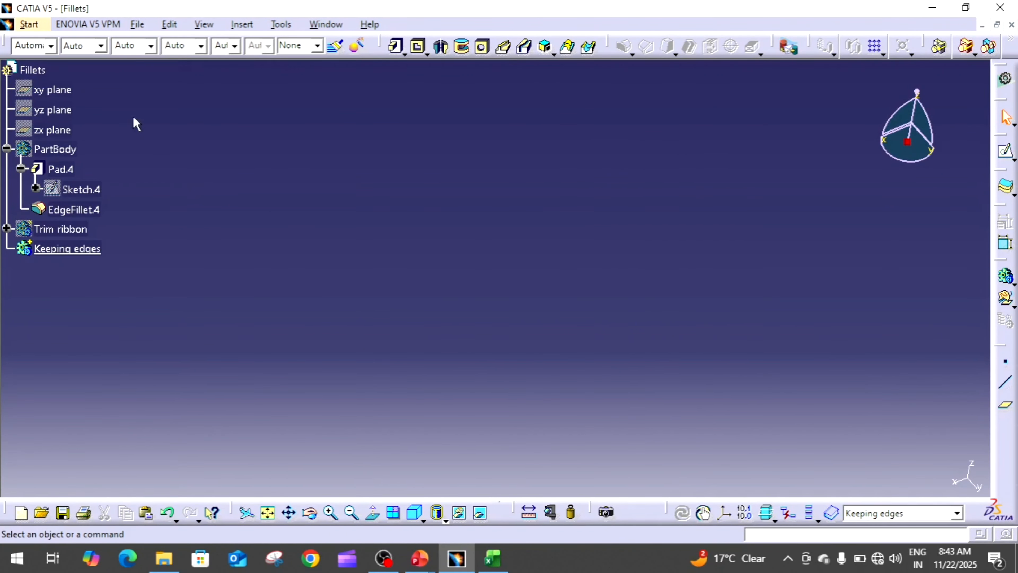
- Show the hidden xy, yz and zx reference planes
click(54, 90)
shift+click(50, 130)
right_click(49, 131)
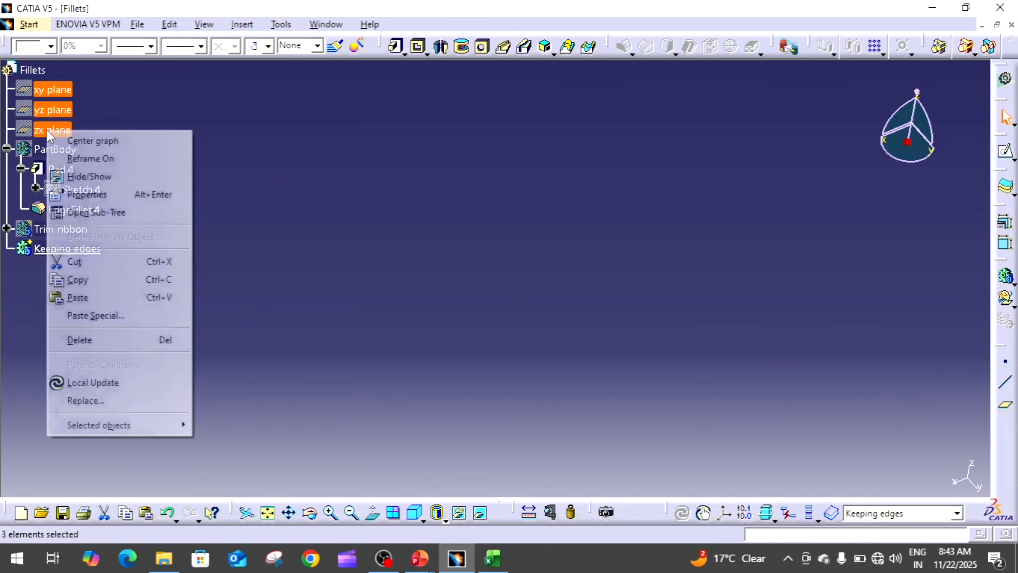
click(81, 178)
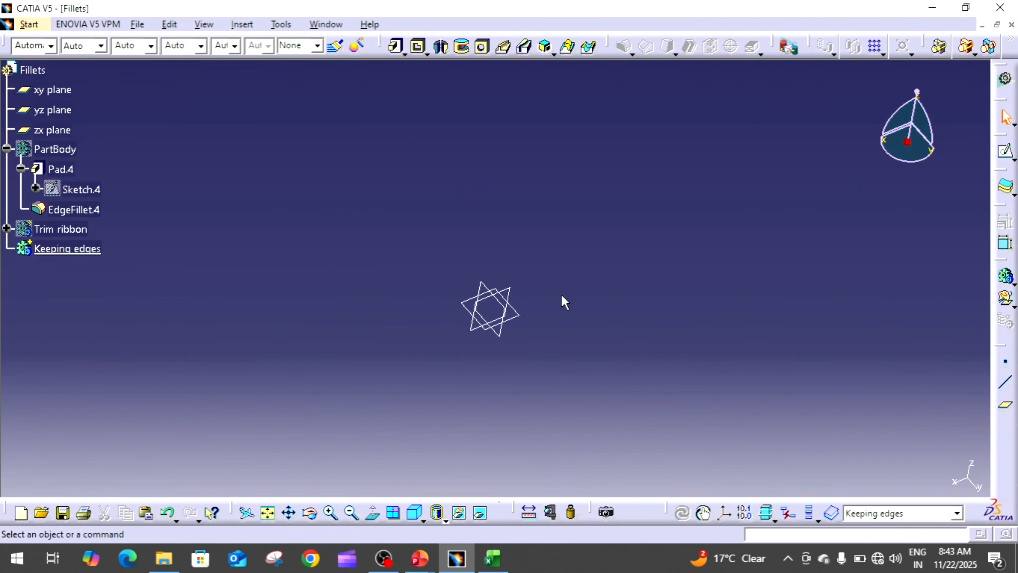
middle_drag(576, 303, 557, 267)
click(526, 327)
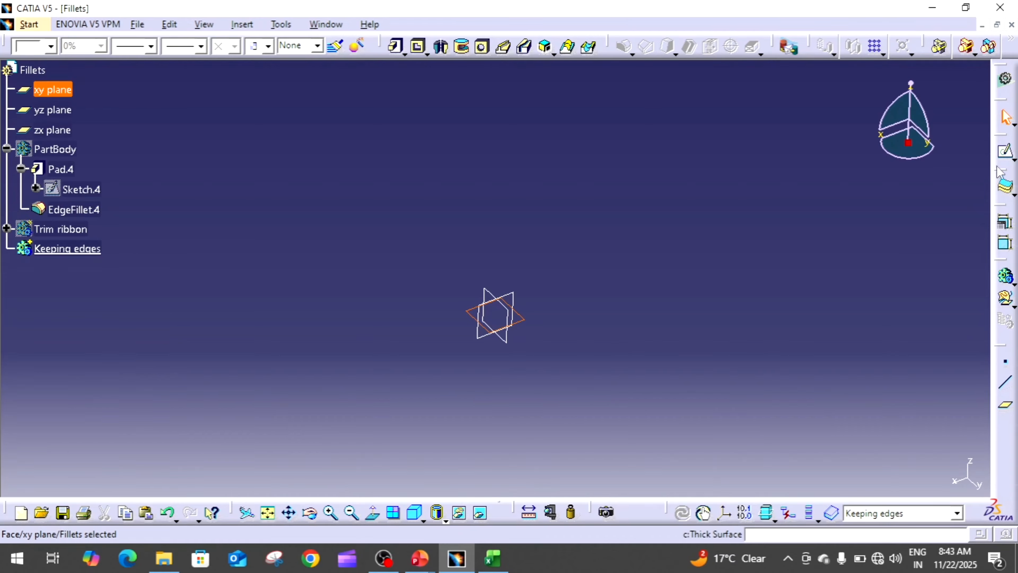
click(1006, 153)
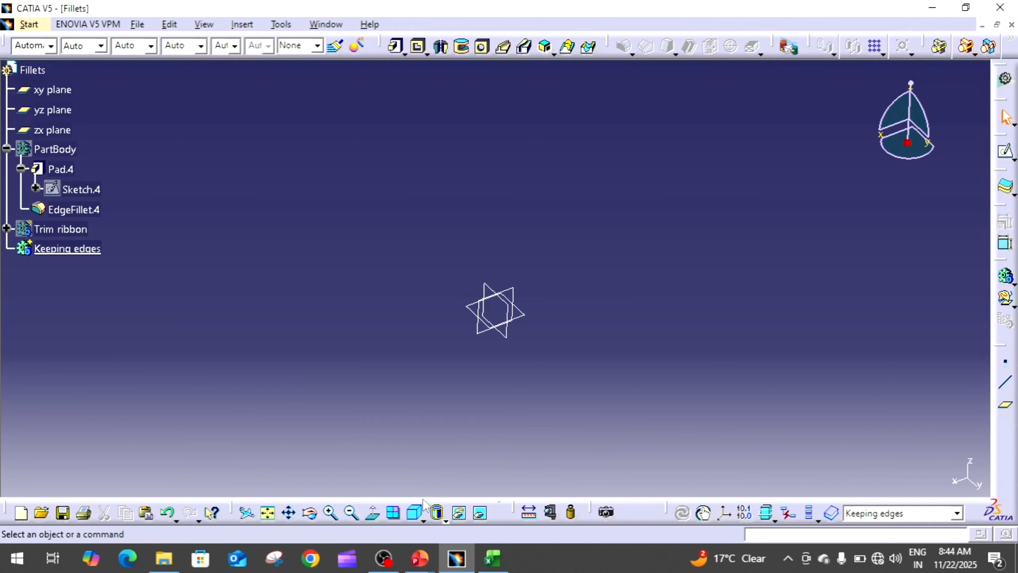
- Switch to the isometric view and open a new sketch on the yz plane in the Keeping edges body
click(415, 512)
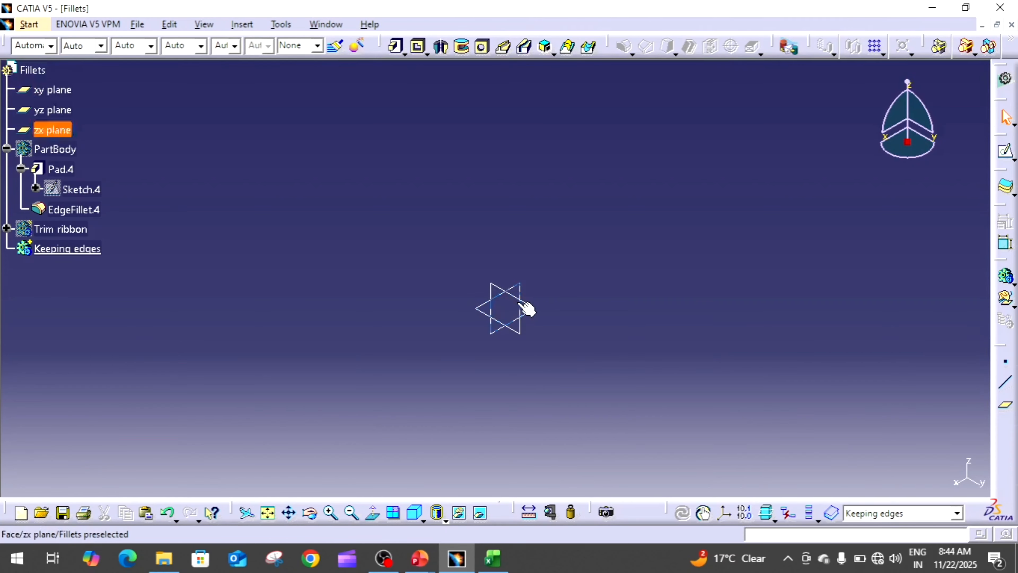
click(523, 307)
click(1005, 151)
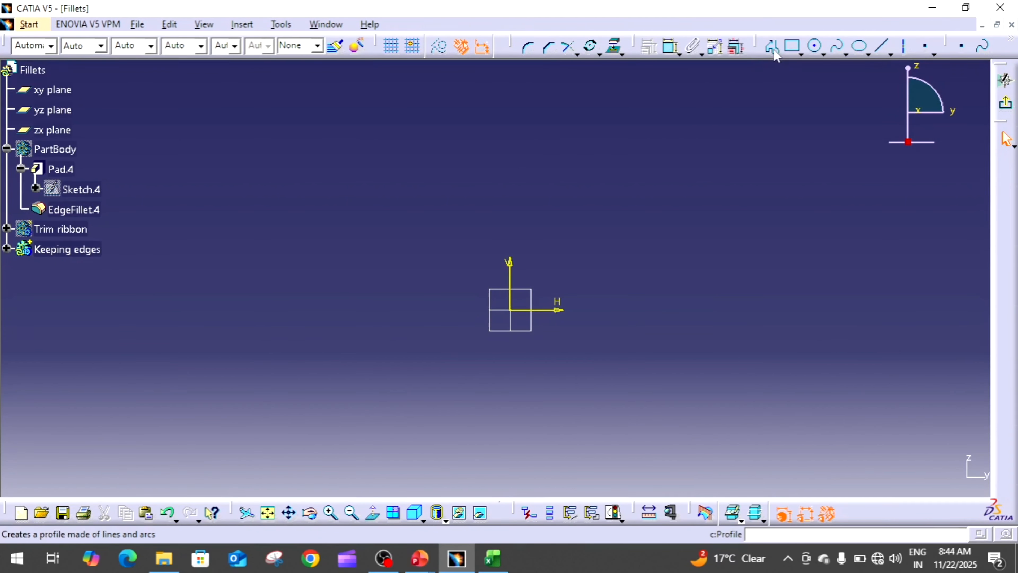
- Sketch a closed inverted-T profile about 56 mm wide and 45 mm high, with its bottom line on the horizontal axis
click(772, 50)
click(438, 311)
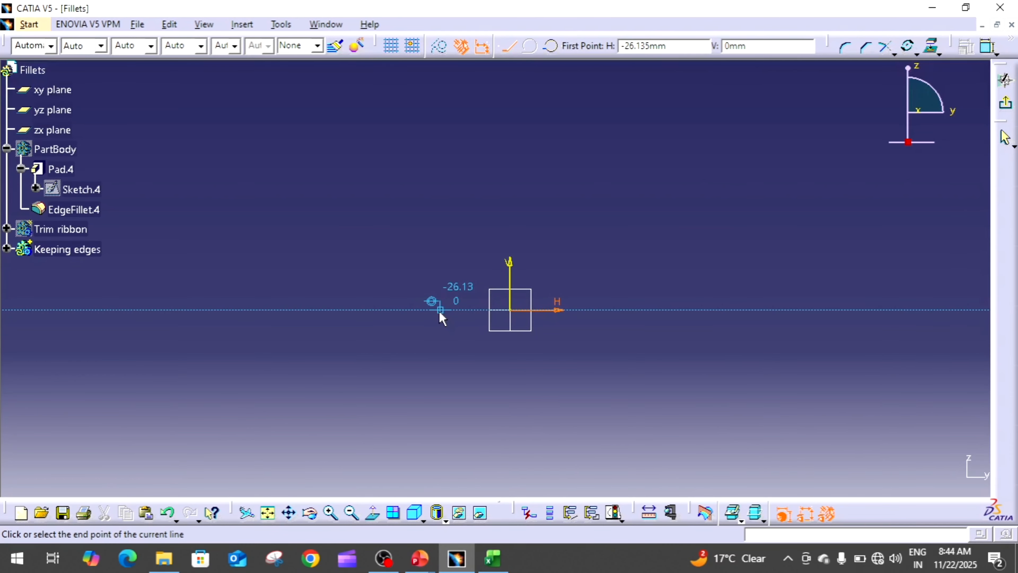
click(588, 310)
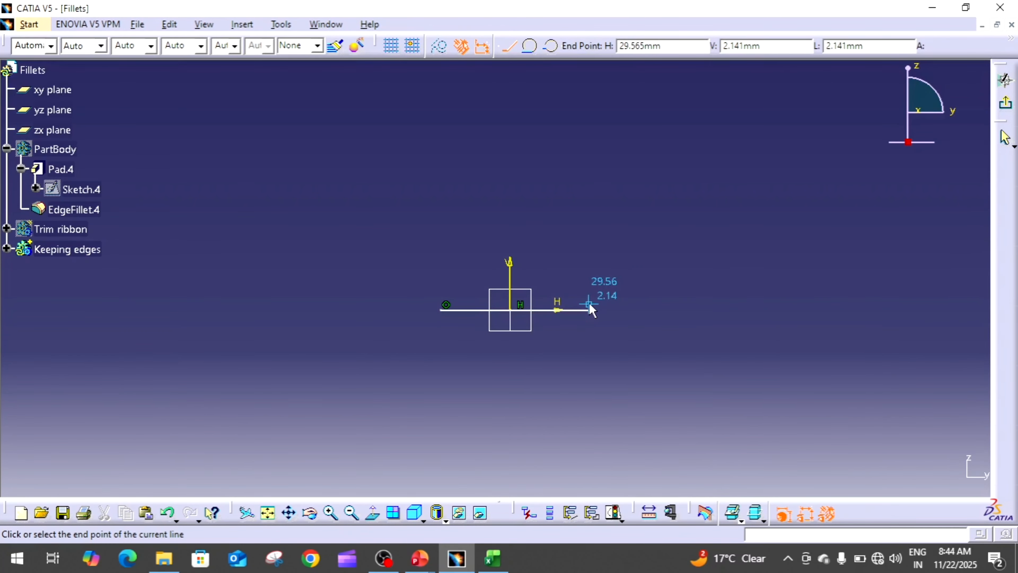
click(589, 299)
click(542, 298)
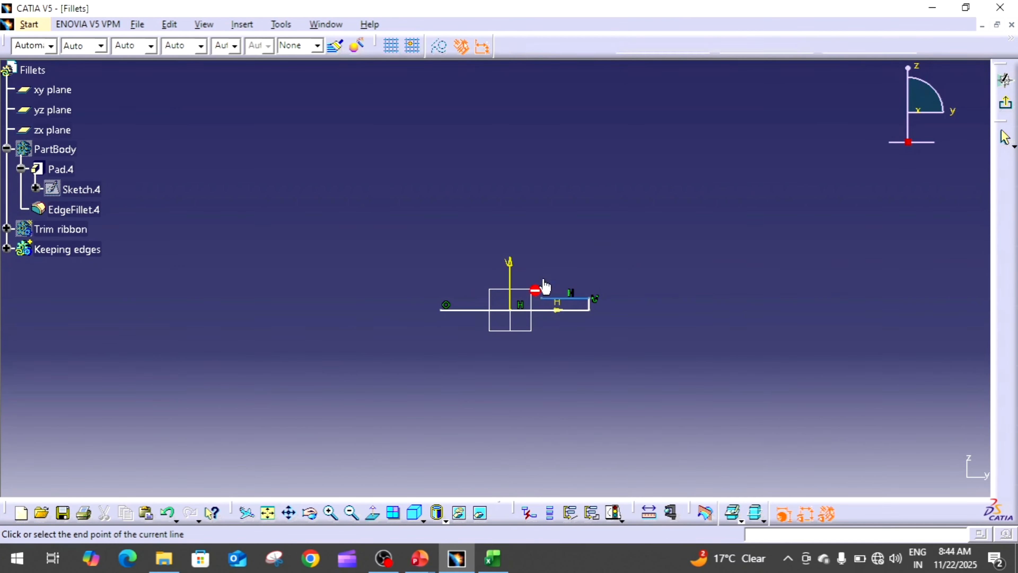
click(541, 190)
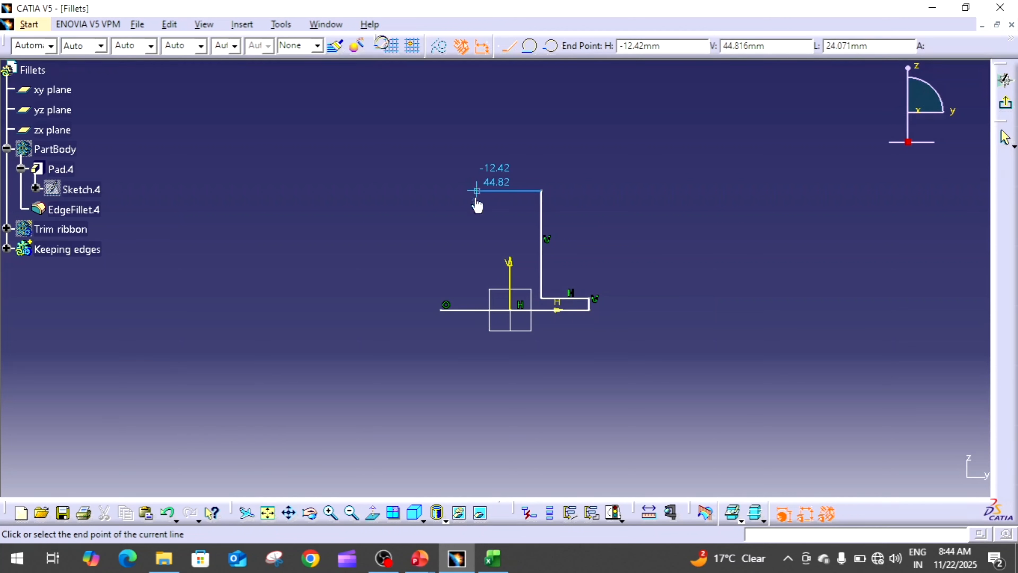
click(477, 191)
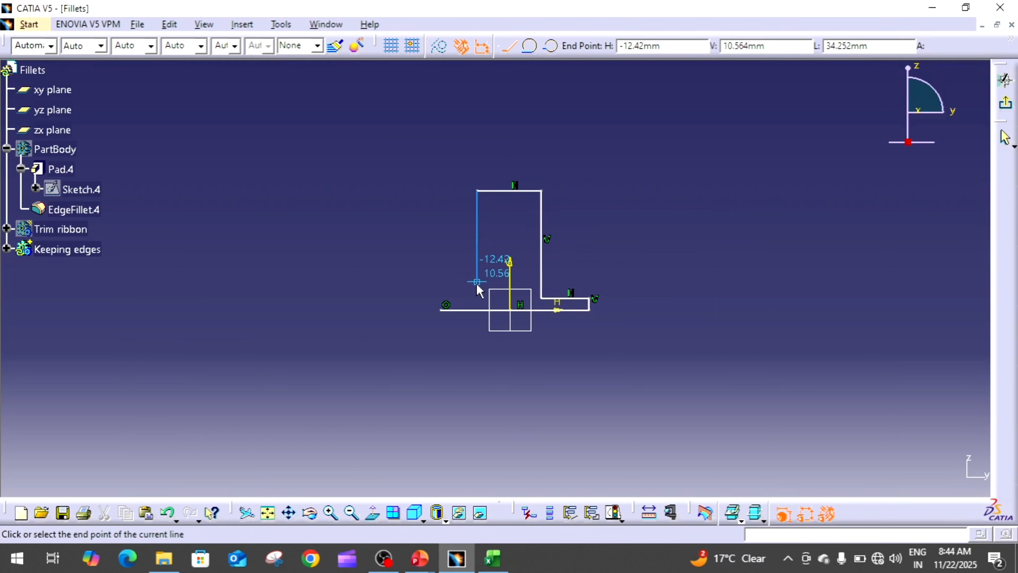
click(477, 299)
click(441, 298)
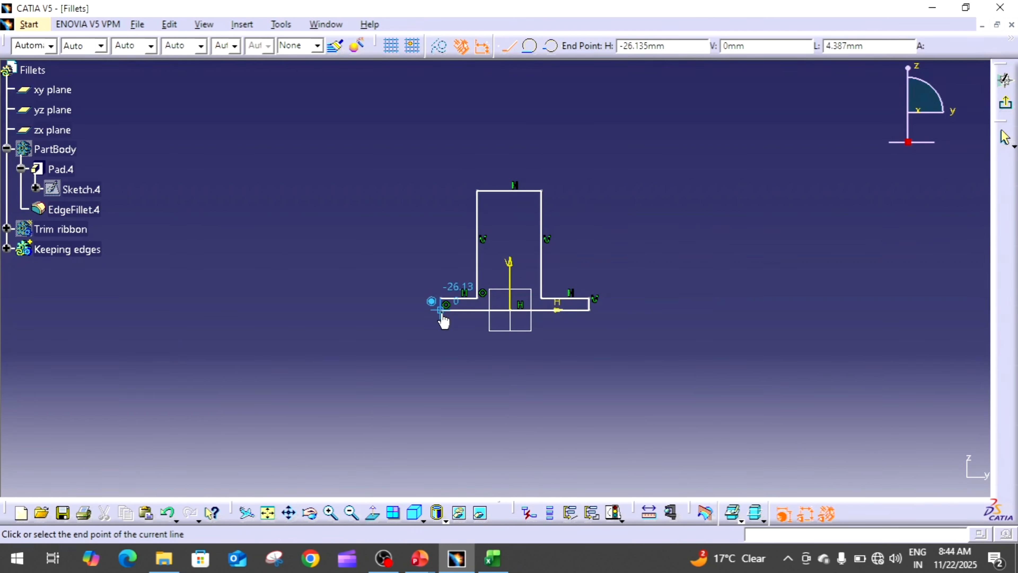
click(441, 310)
click(601, 249)
- Dimension the profile's bottom line and set its length to 100 mm
click(671, 47)
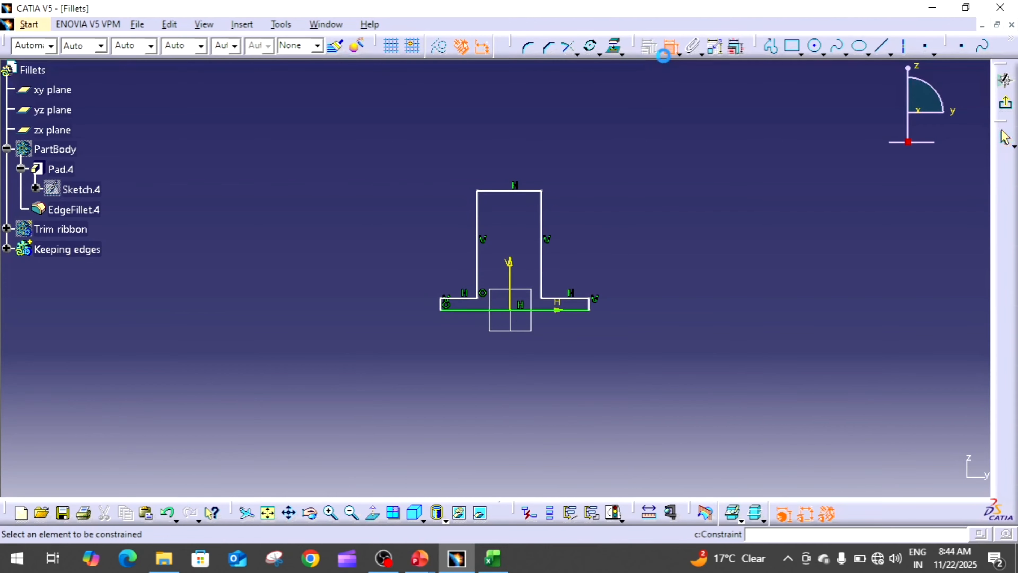
click(548, 311)
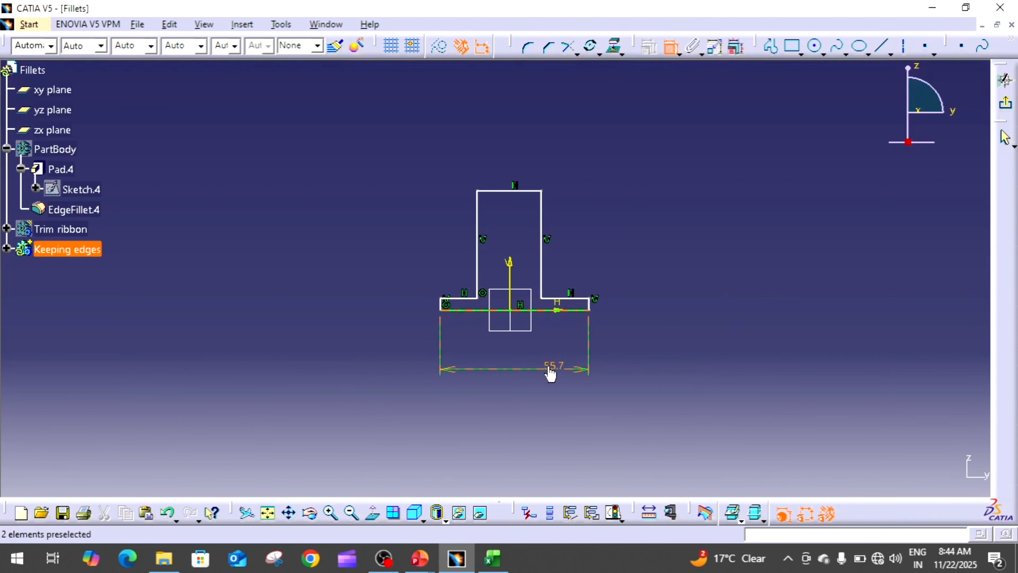
click(544, 365)
double_click(543, 364)
text(100)
key(Return)
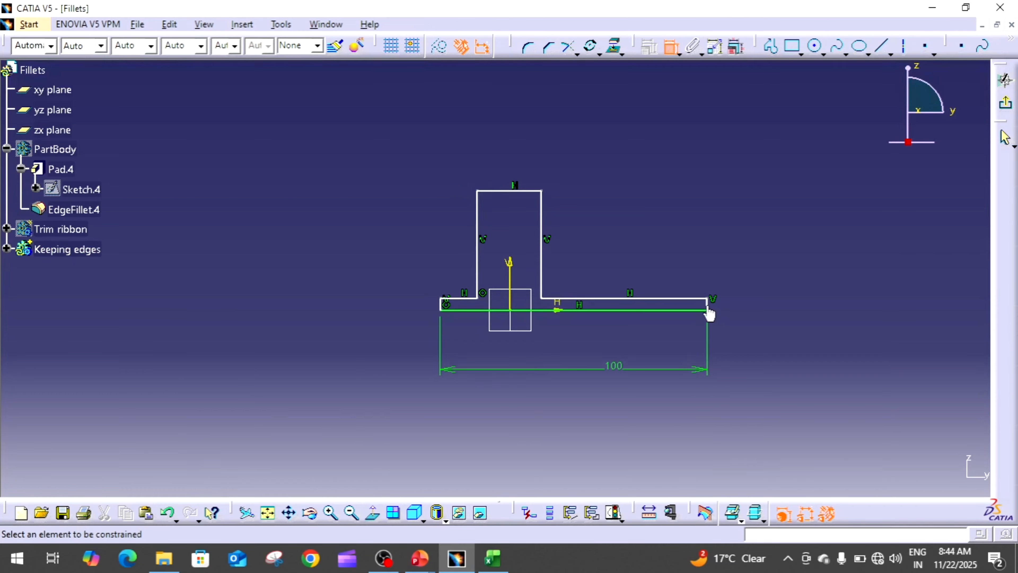
- Constrain the two short end lines of the base as symmetric about the vertical axis
click(708, 307)
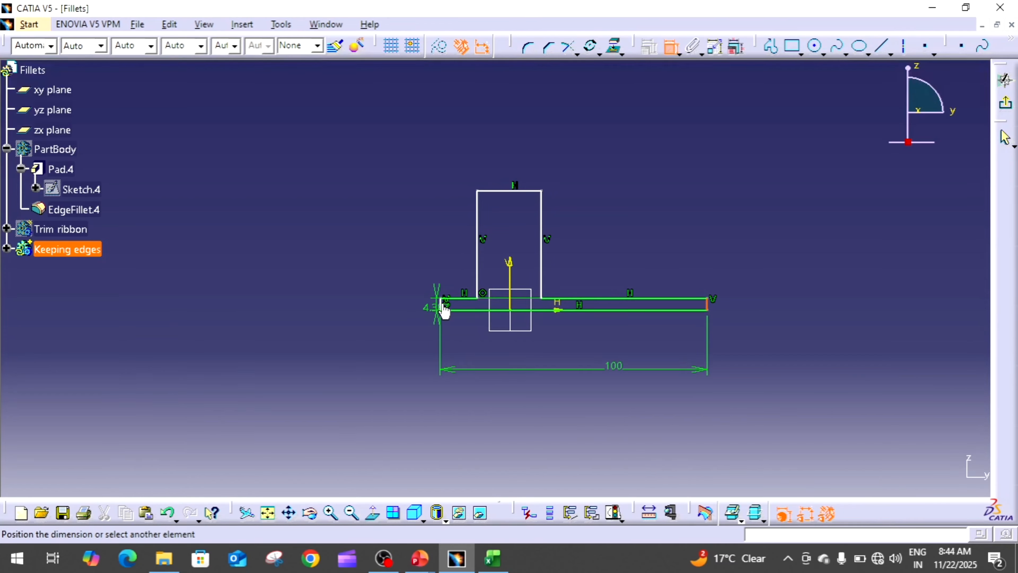
click(441, 309)
right_click(502, 237)
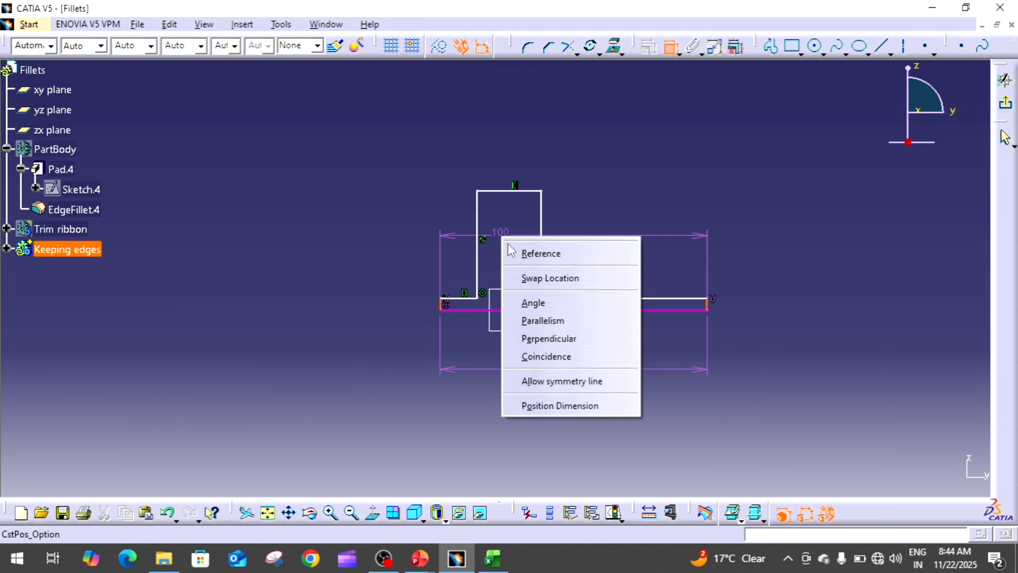
click(559, 381)
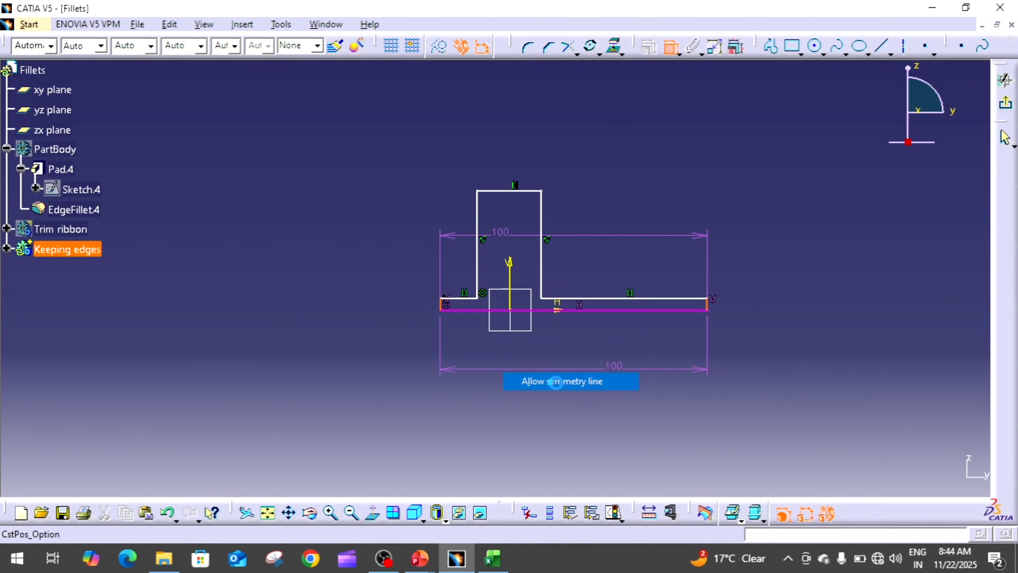
click(511, 277)
- Constrain the two vertical sides of the upright stem as symmetric about the vertical axis
click(478, 255)
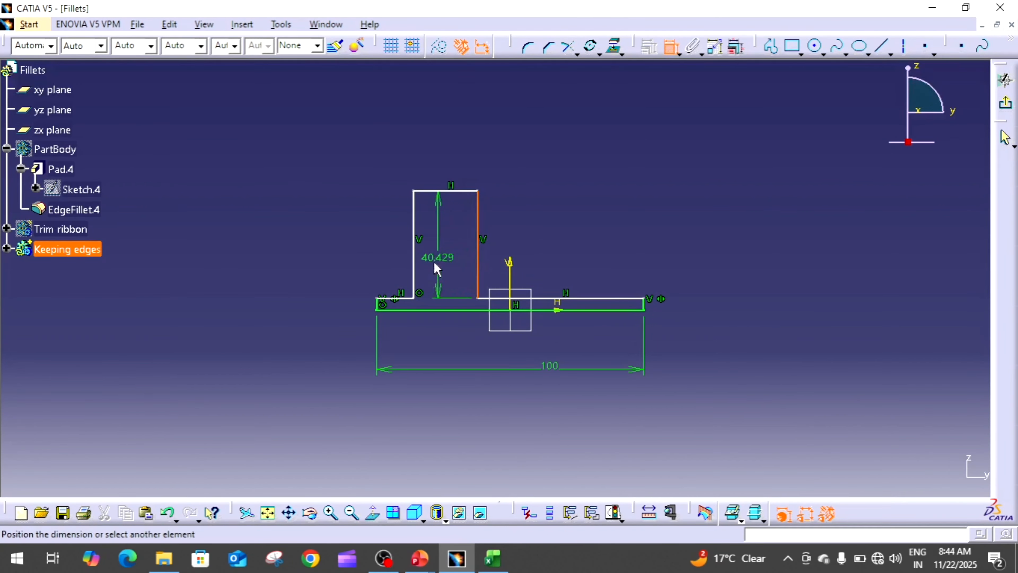
click(415, 275)
right_click(618, 229)
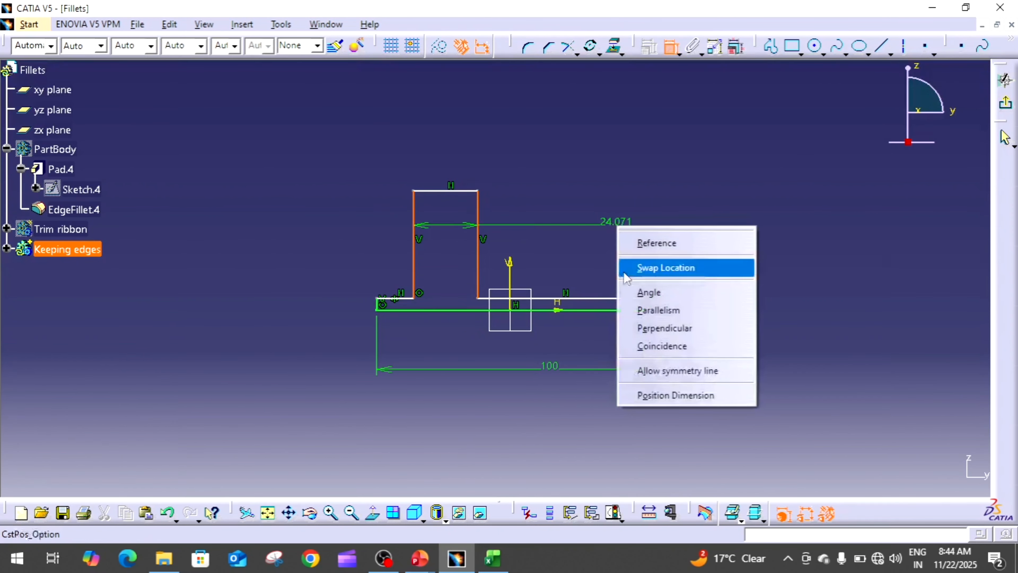
click(658, 370)
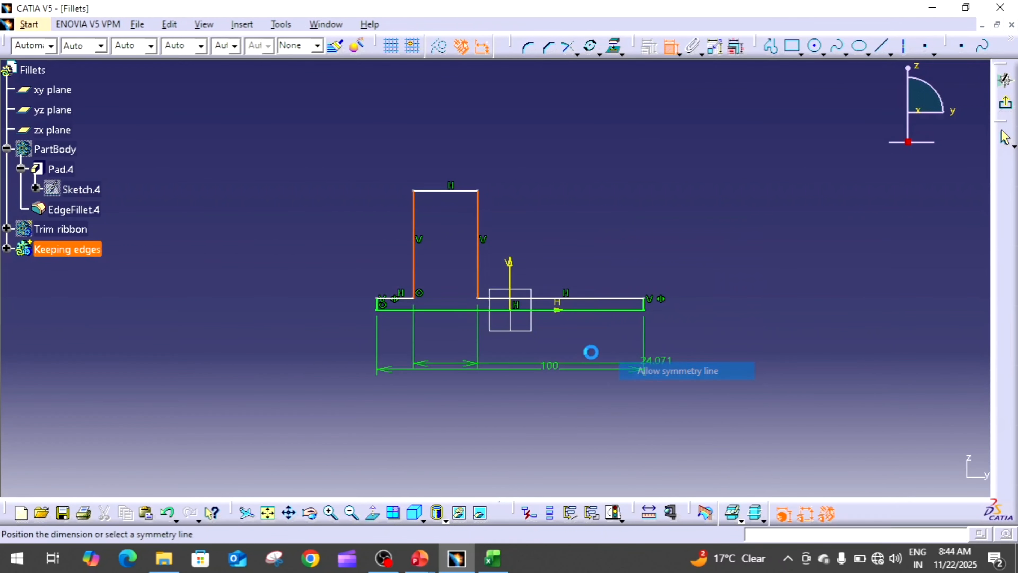
click(510, 283)
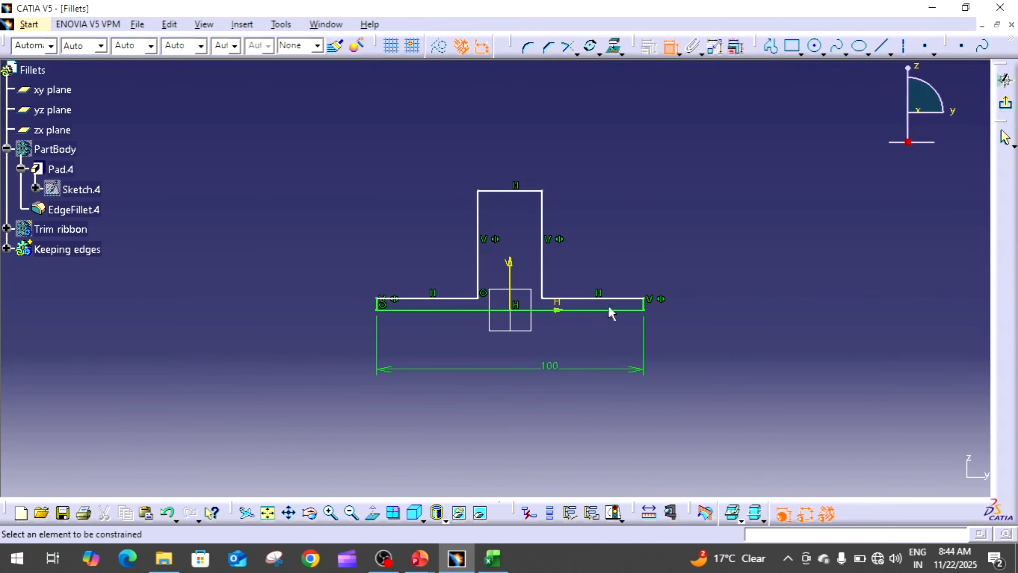
- Dimension the base's end line and set the base thickness to 10 mm
click(646, 309)
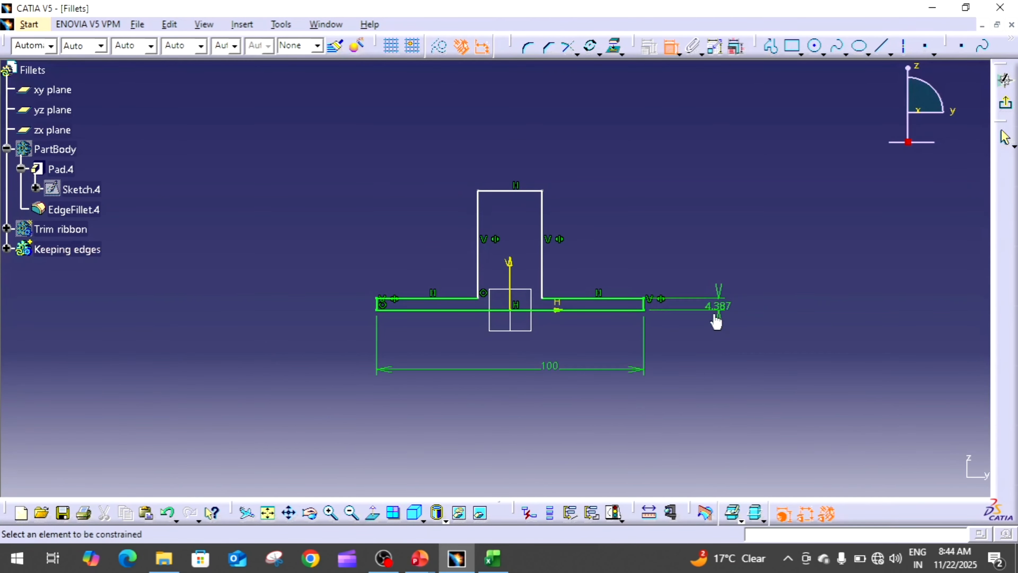
text(10)
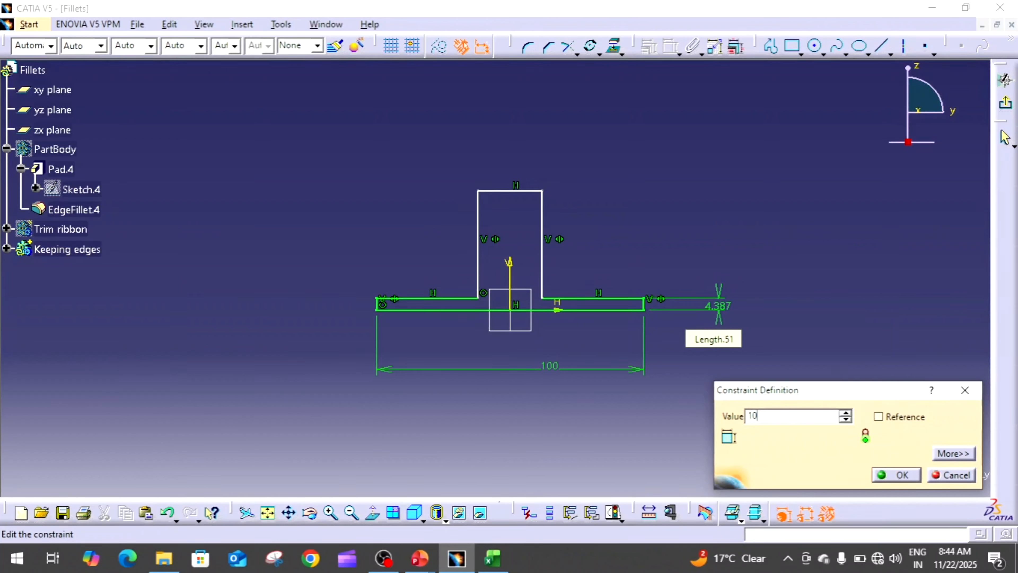
key(Return)
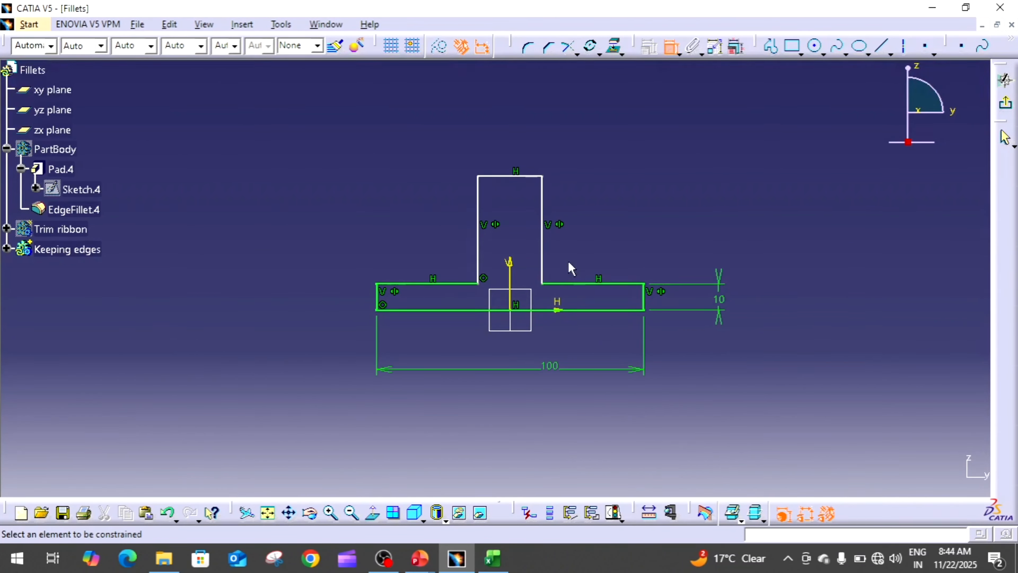
- Dimension the stem's top line and set the stem width to 15 mm
click(516, 185)
click(550, 135)
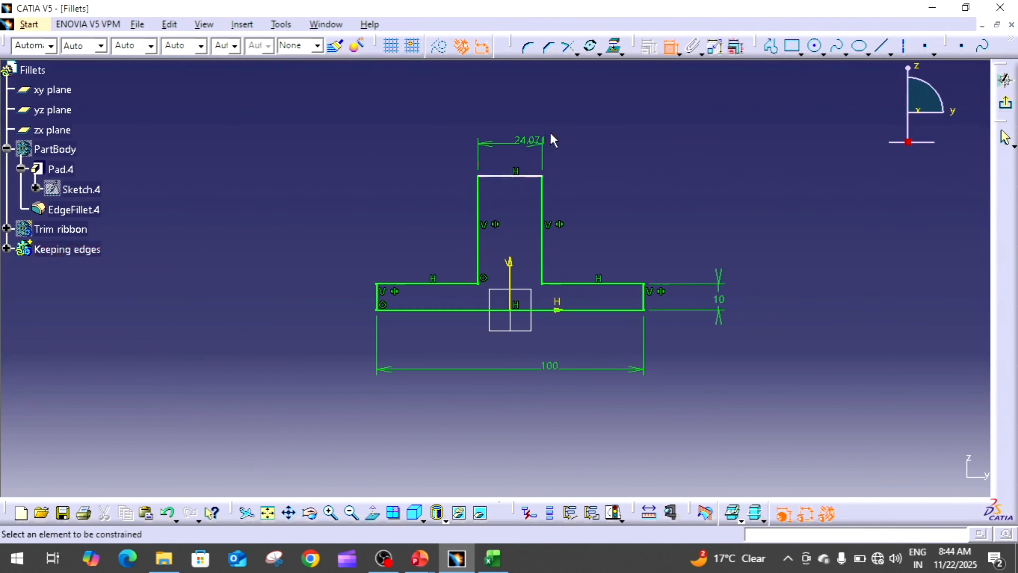
double_click(520, 141)
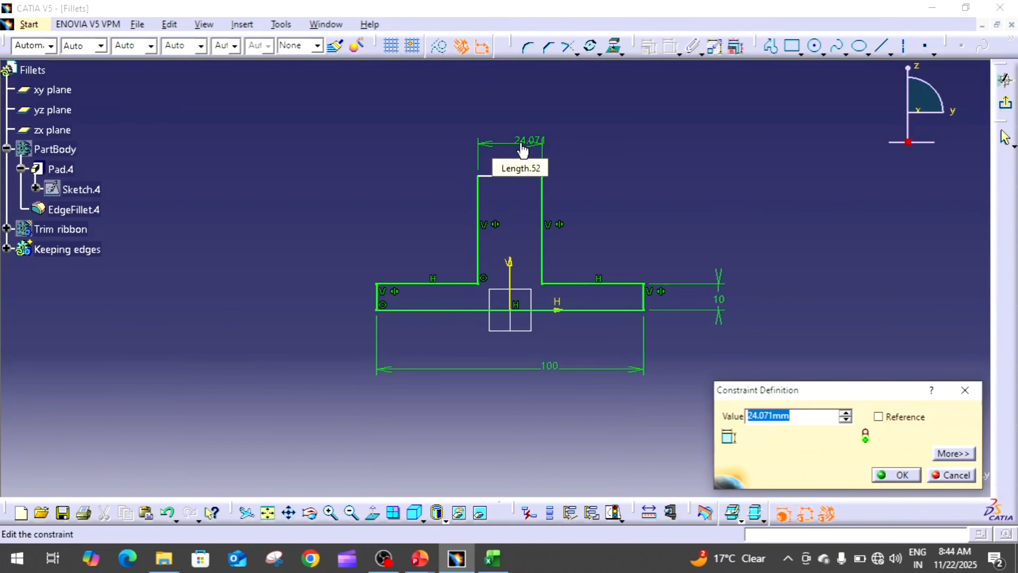
text(15)
key(Return)
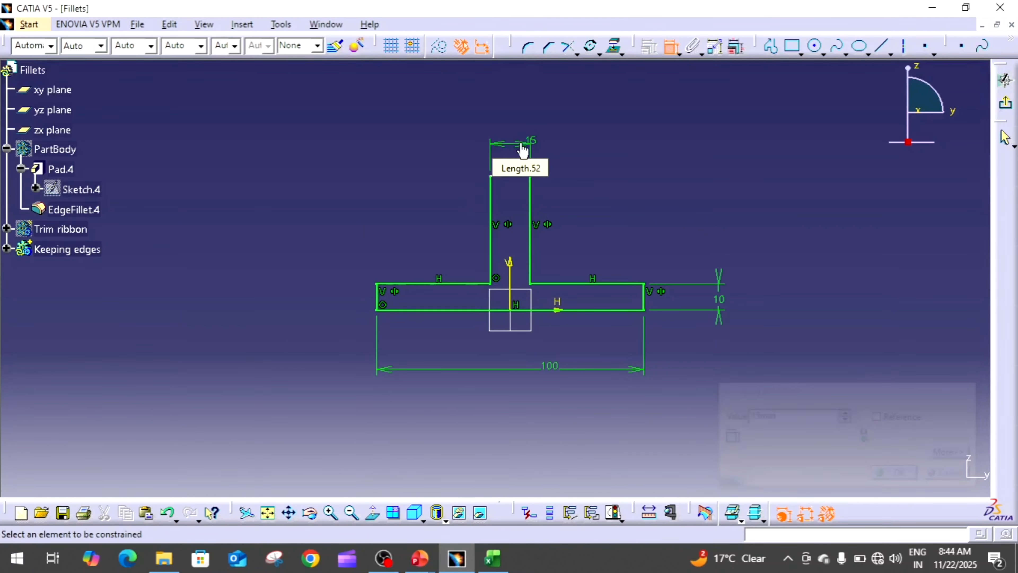
- Dimension the profile's overall height from the base's bottom line to the stem's top line, set it to 70 mm and finish the sketch
click(557, 312)
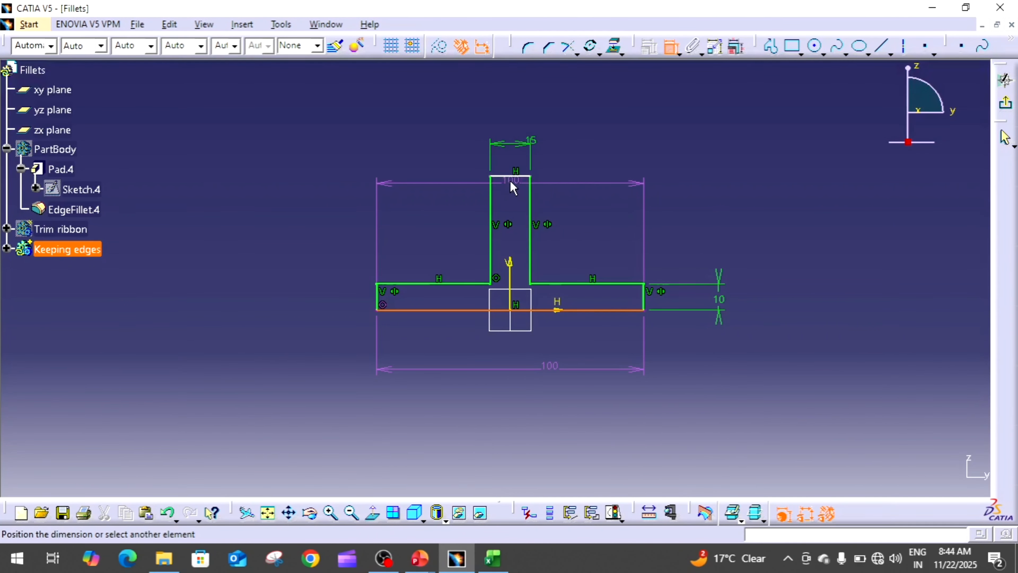
click(519, 178)
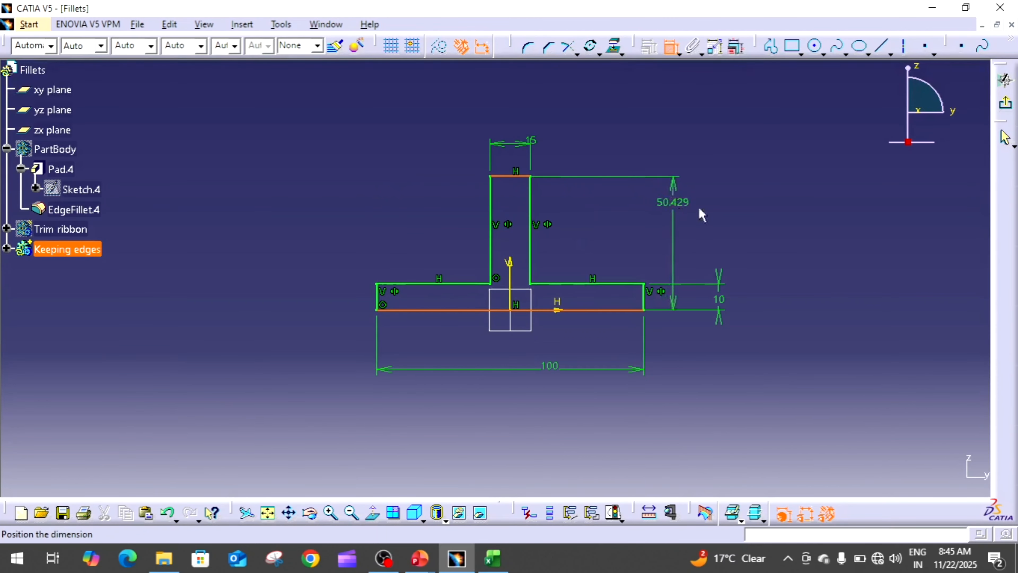
click(784, 214)
double_click(764, 203)
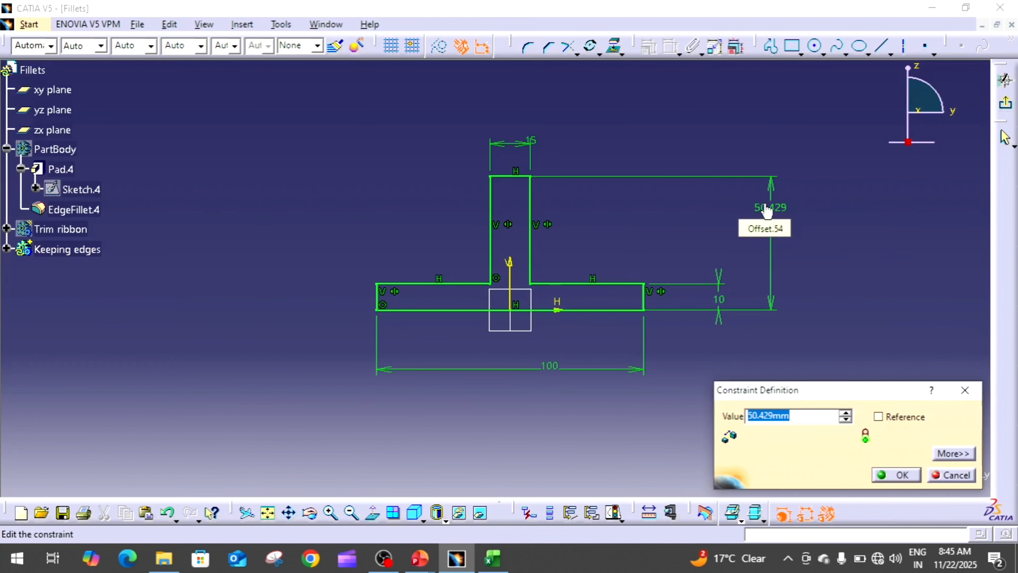
text(70)
key(Return)
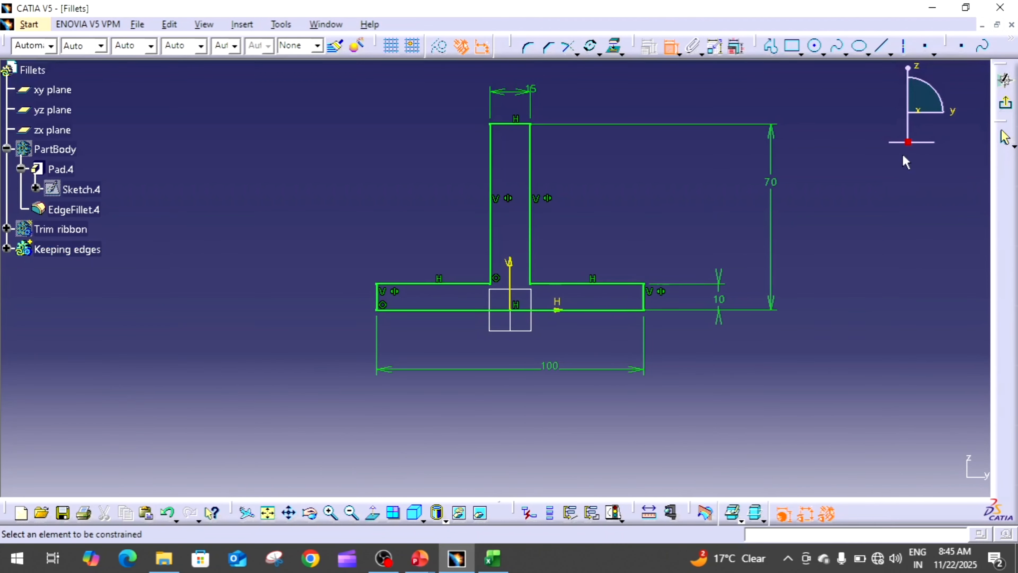
click(1006, 103)
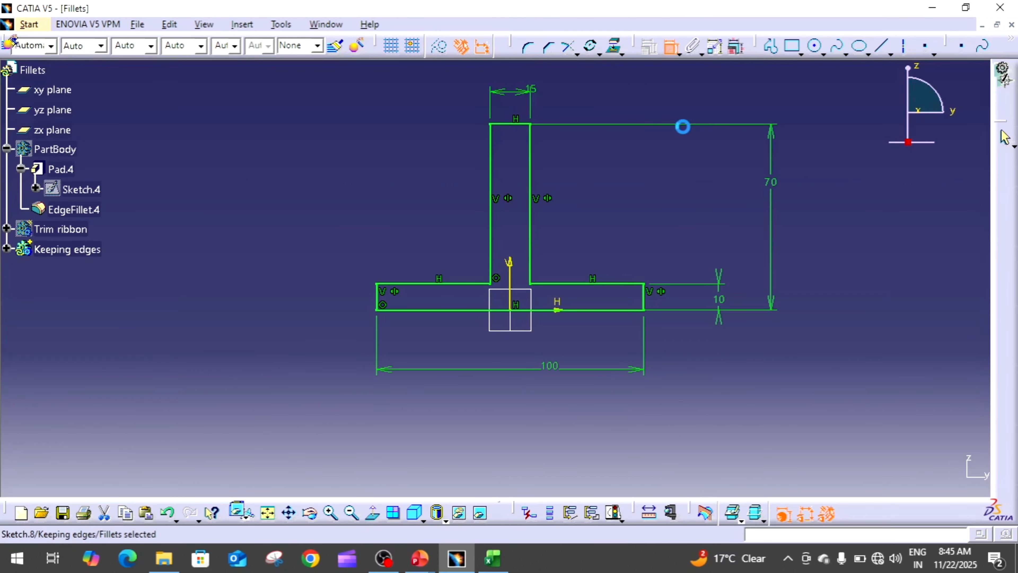
- Extrude the inverted-T profile as a pad with mirrored extent, entering a new length
click(397, 47)
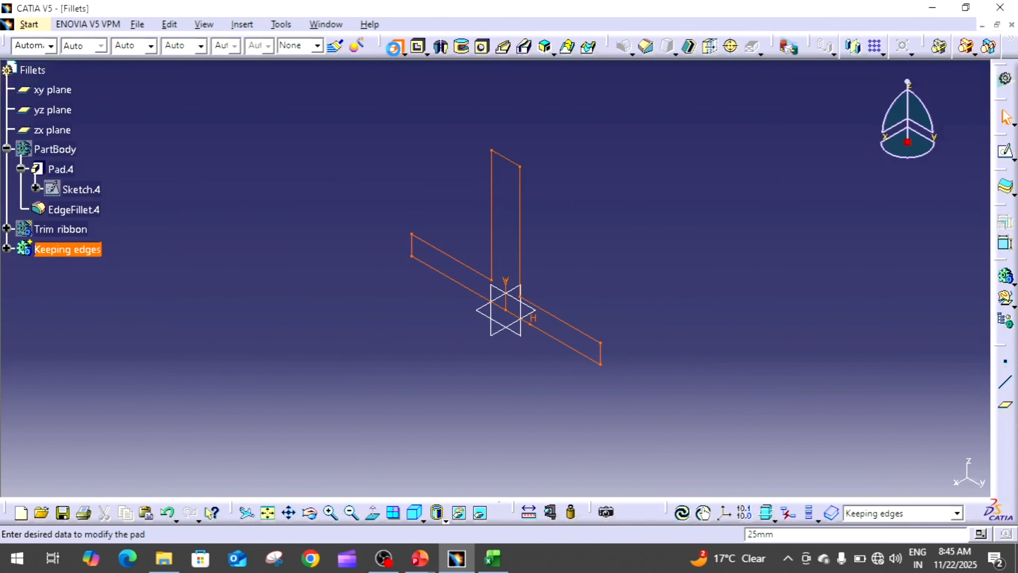
click(813, 405)
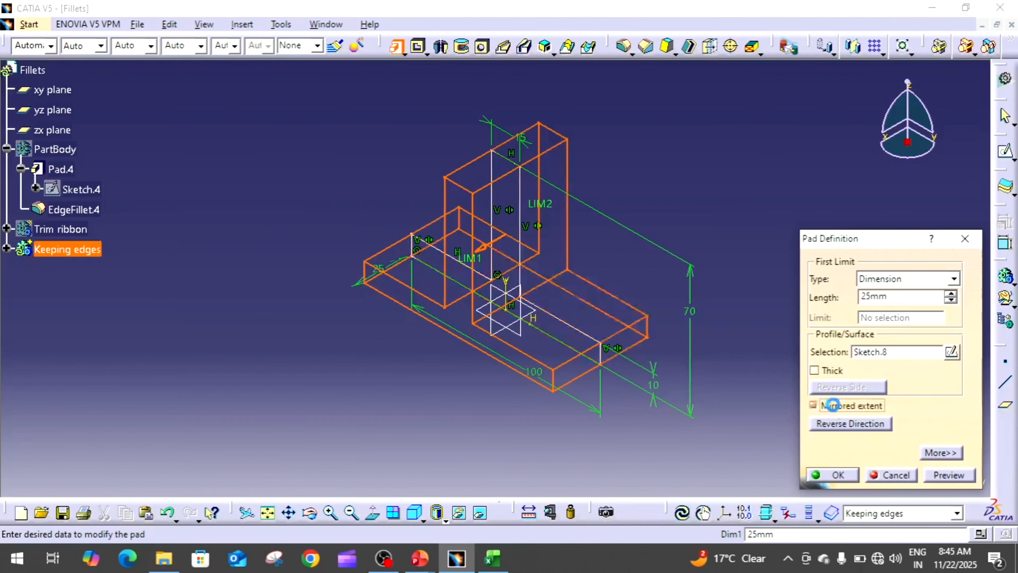
double_click(897, 296)
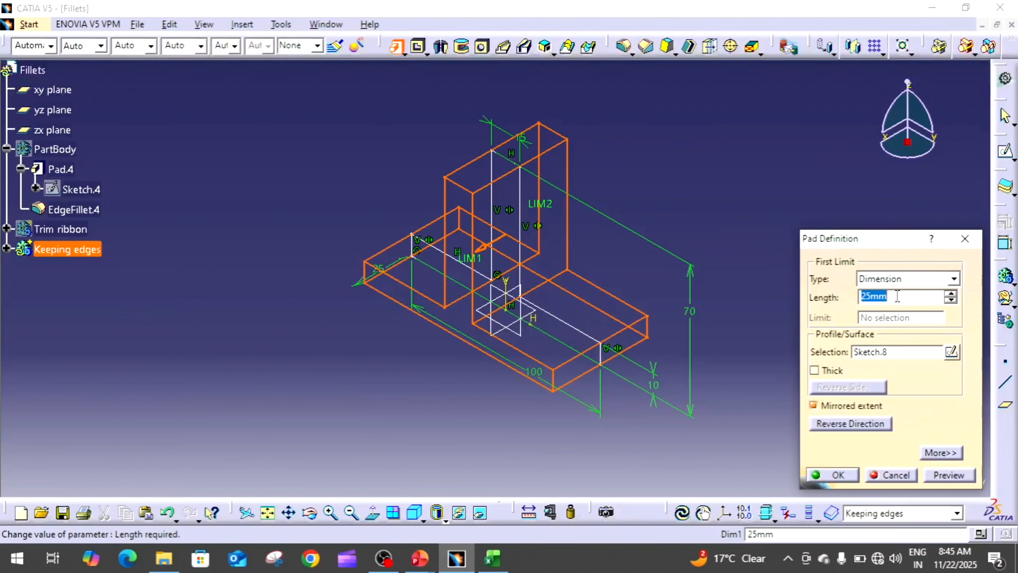
text(1)
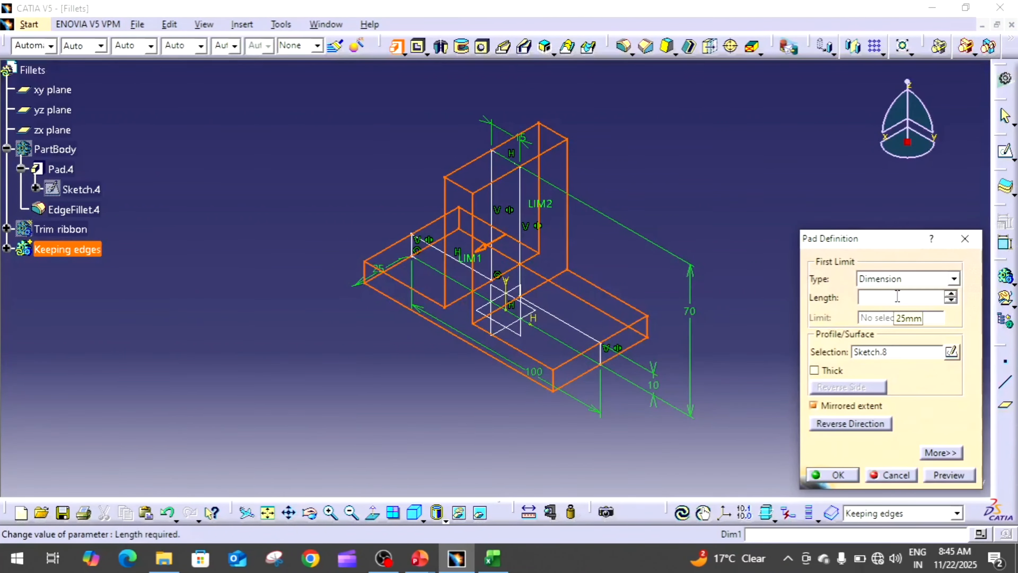
key(Return)
middle_drag(894, 295, 898, 324)
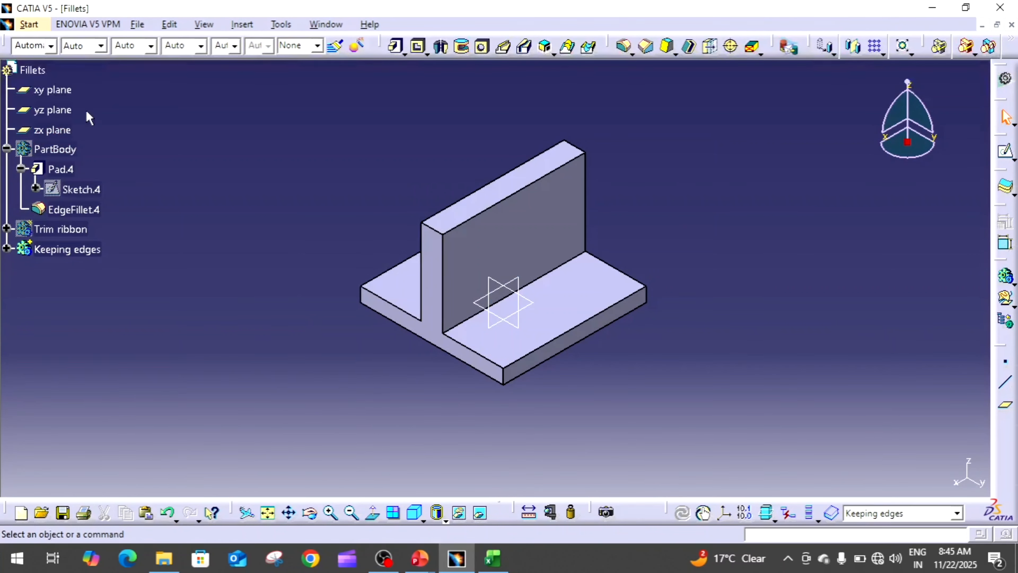
- Hide the xy, yz and zx reference planes
click(61, 81)
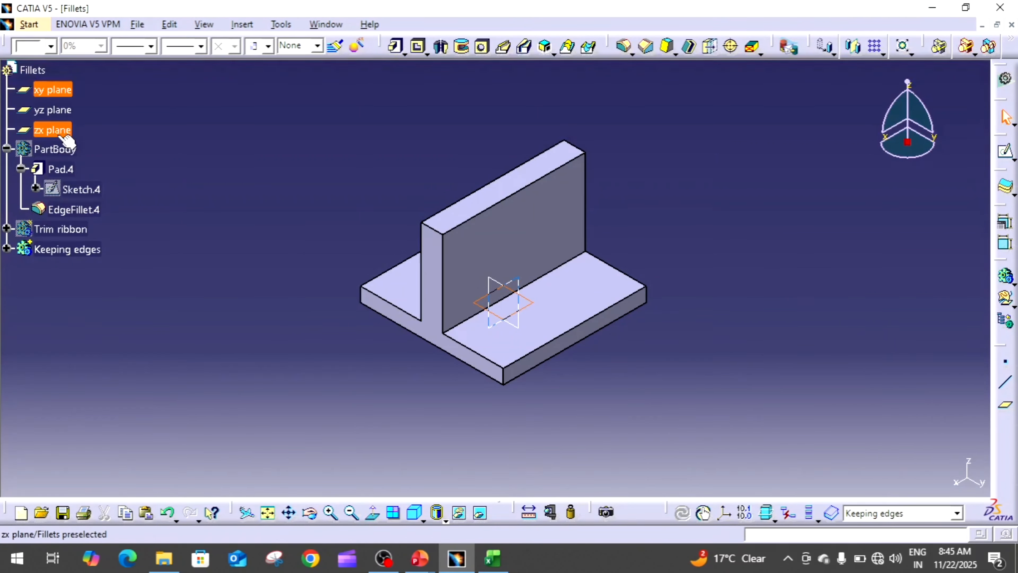
right_click(51, 129)
click(121, 183)
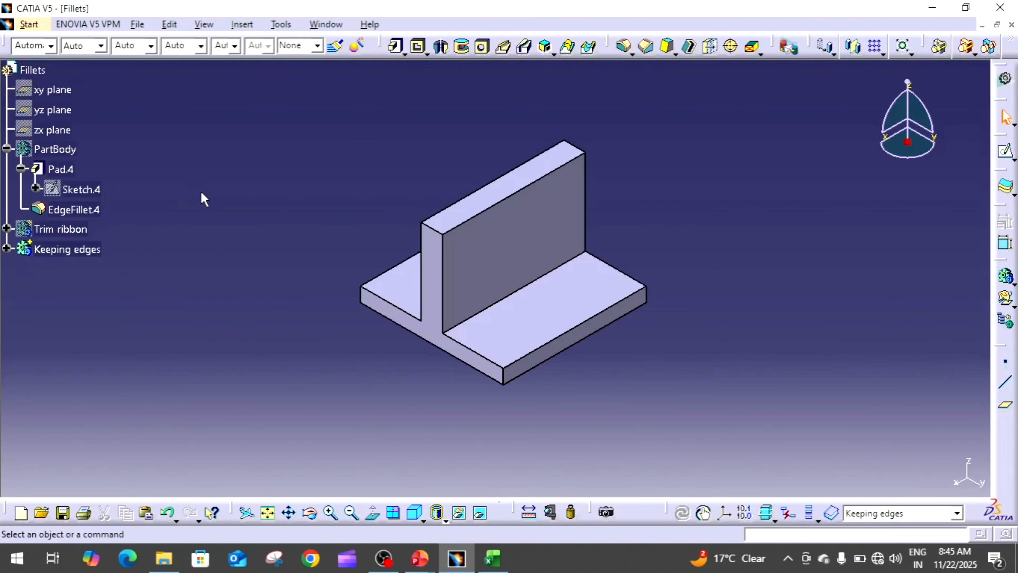
- Start an edge fillet on the inner edge between stem and base, trying radii of 20 and 30 mm before setting 40 mm
click(620, 52)
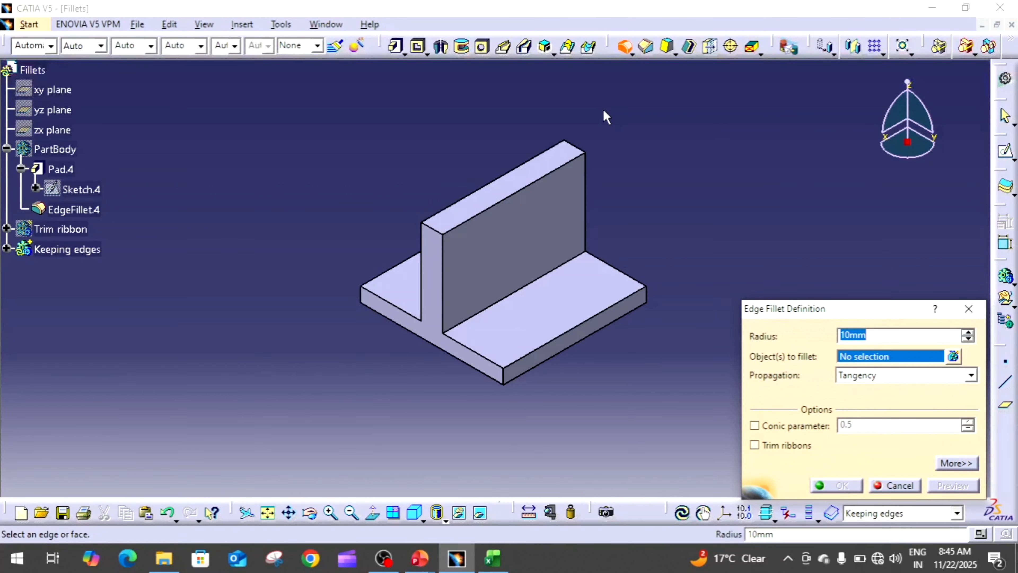
click(522, 296)
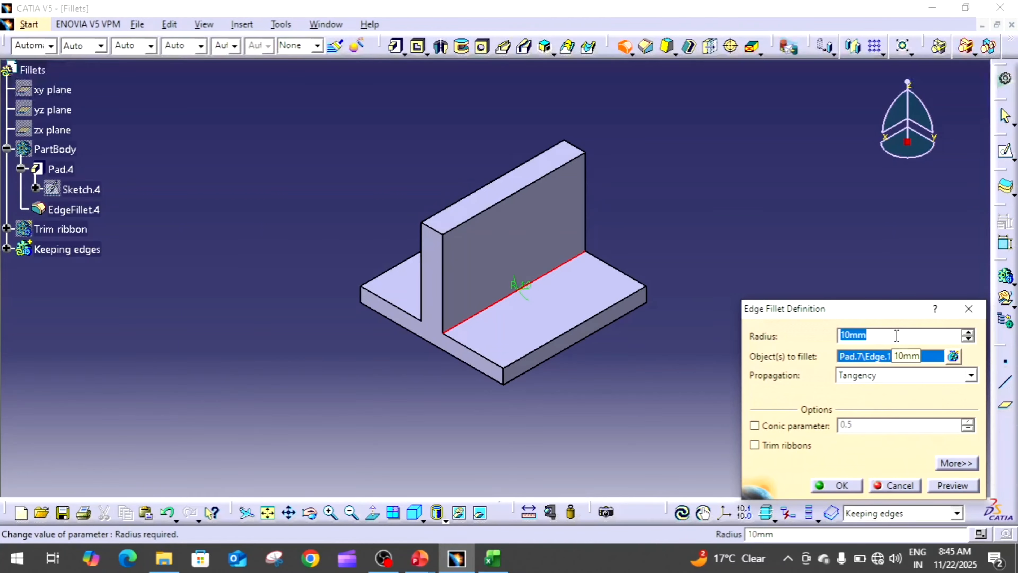
text(20)
key(Return)
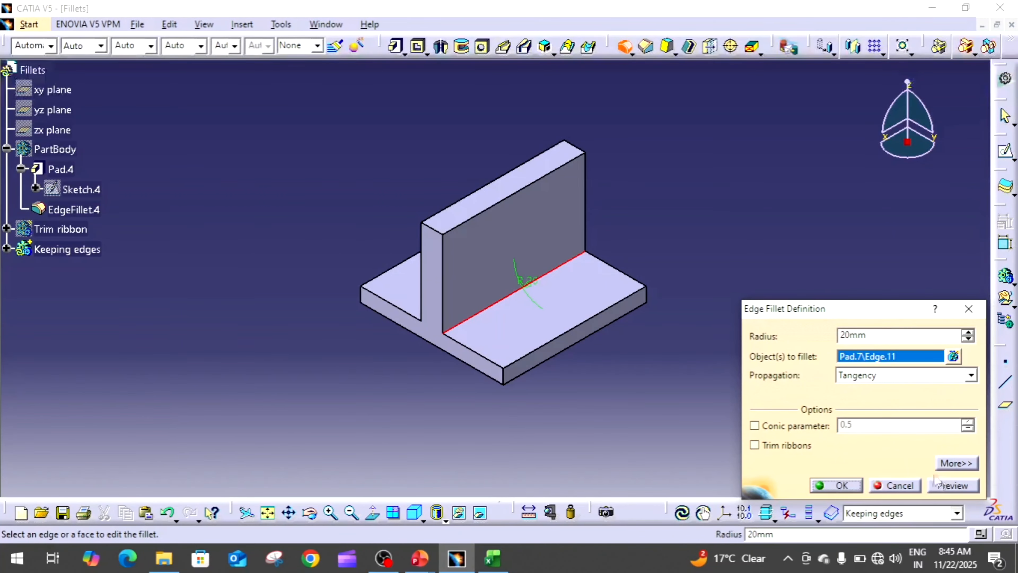
click(878, 334)
text(30)
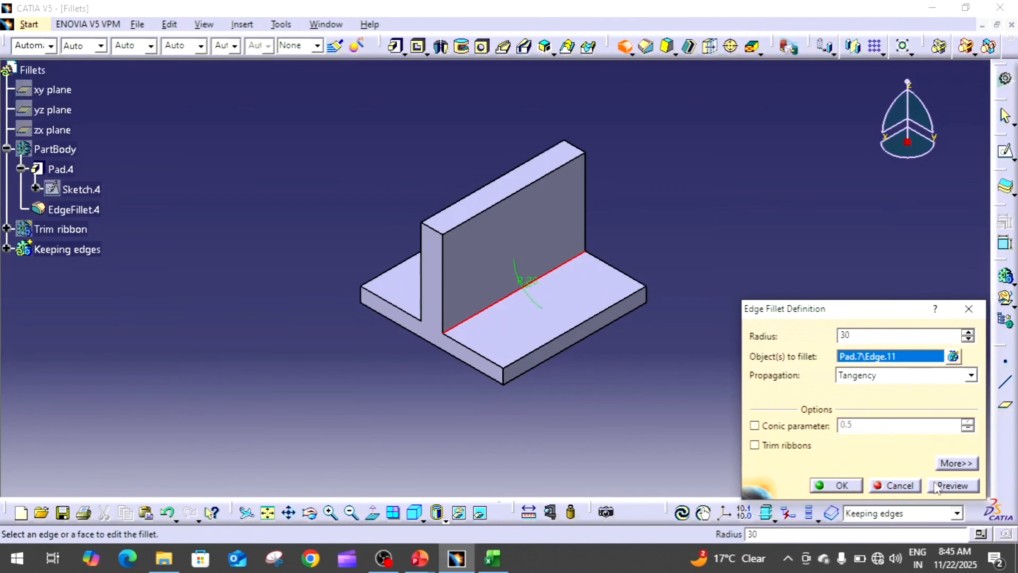
key(Return)
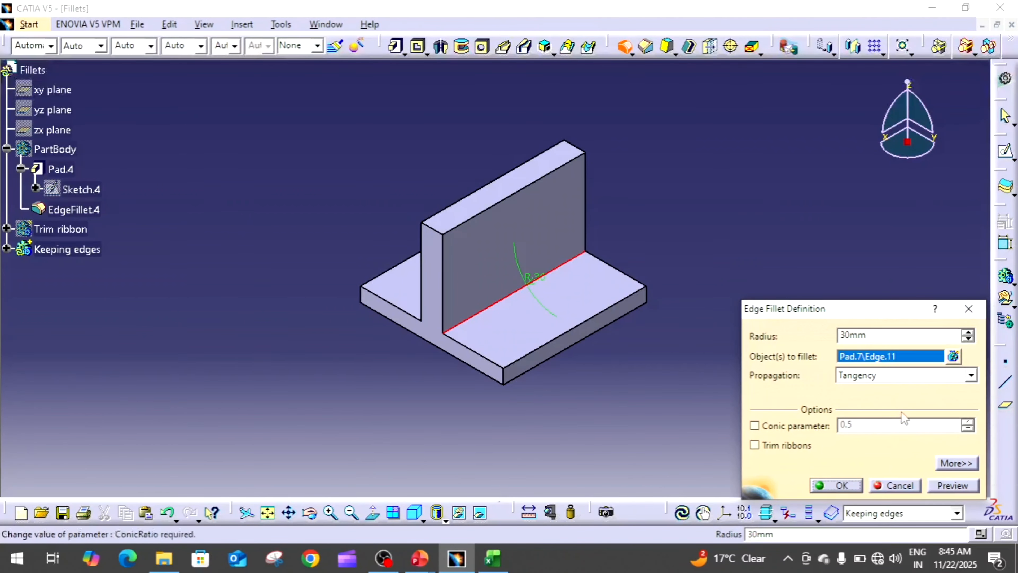
drag(875, 335, 809, 337)
text(4)
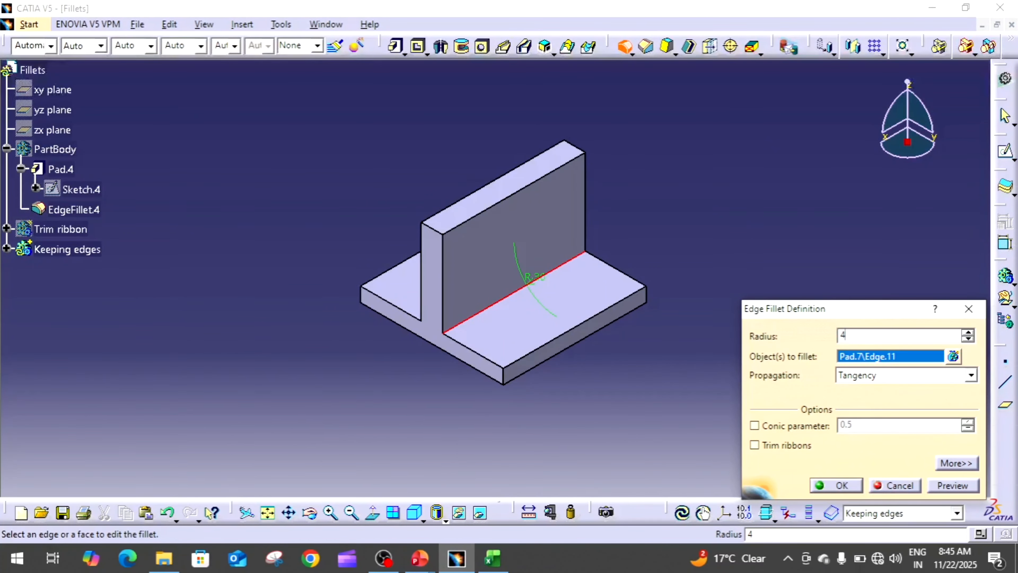
text(0)
key(Return)
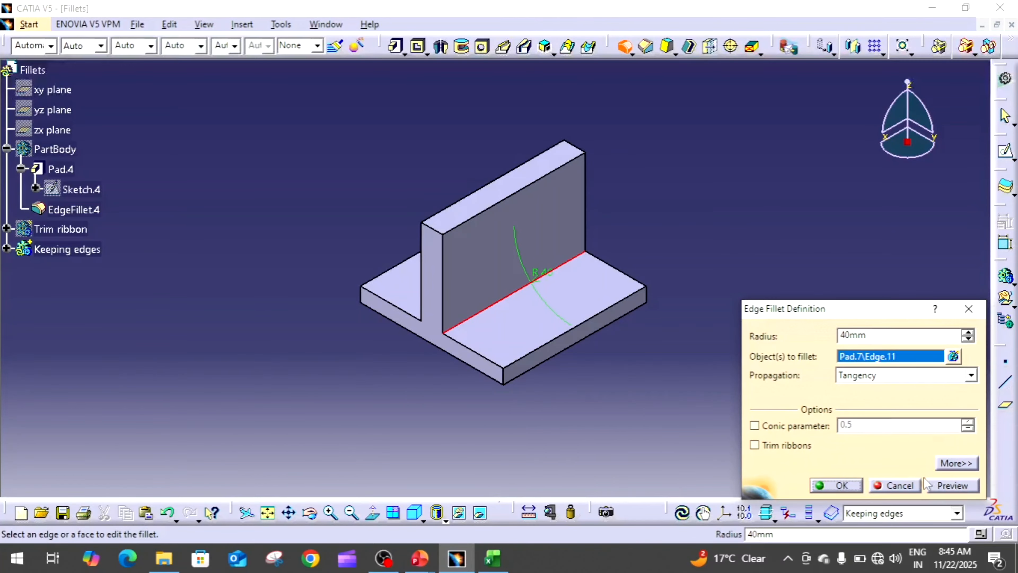
- Choose the base's upper outer long edge as the edge to keep, preview the 40 mm fillet and create it
click(962, 463)
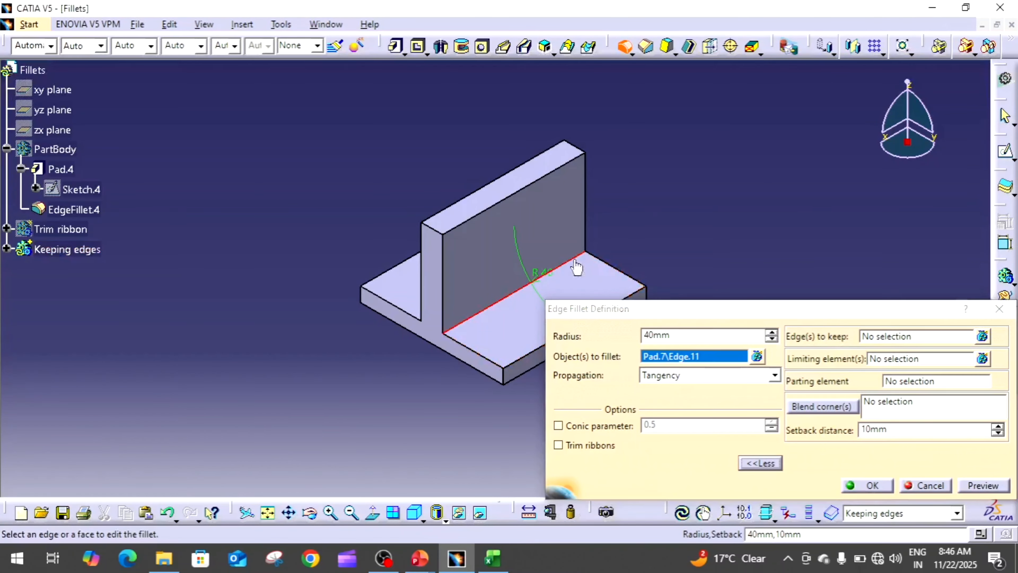
middle_drag(577, 266, 512, 240)
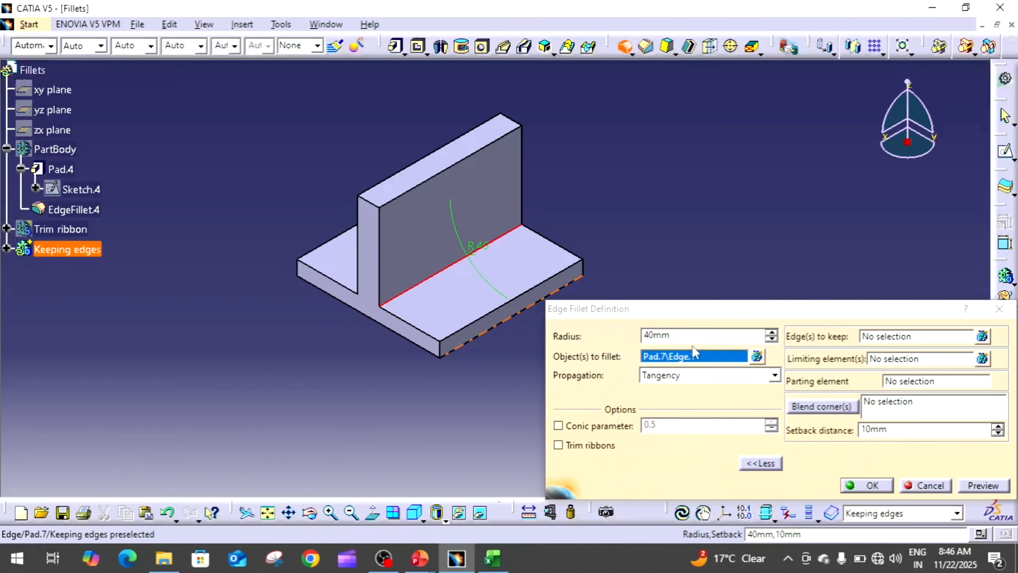
click(951, 337)
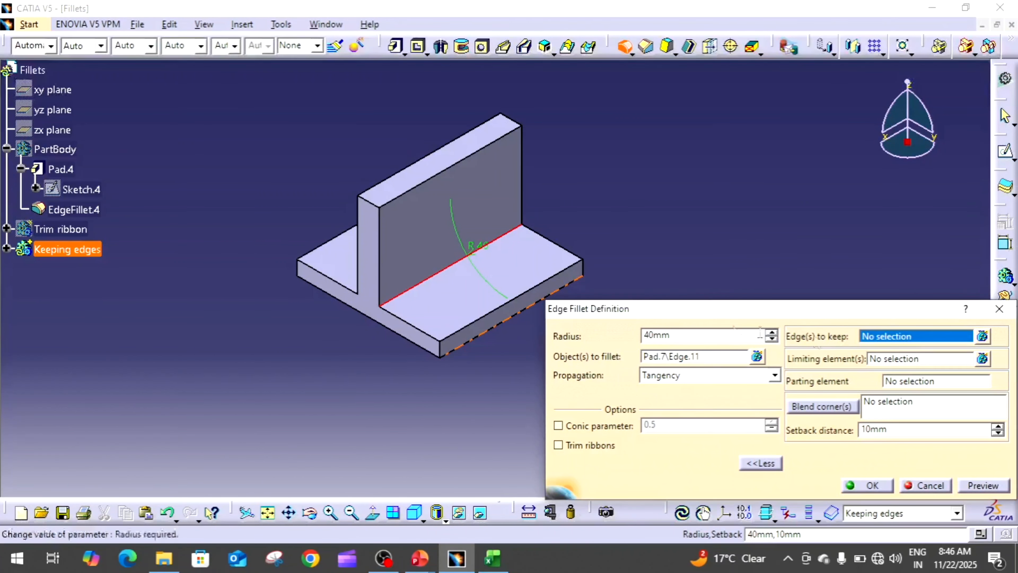
click(547, 284)
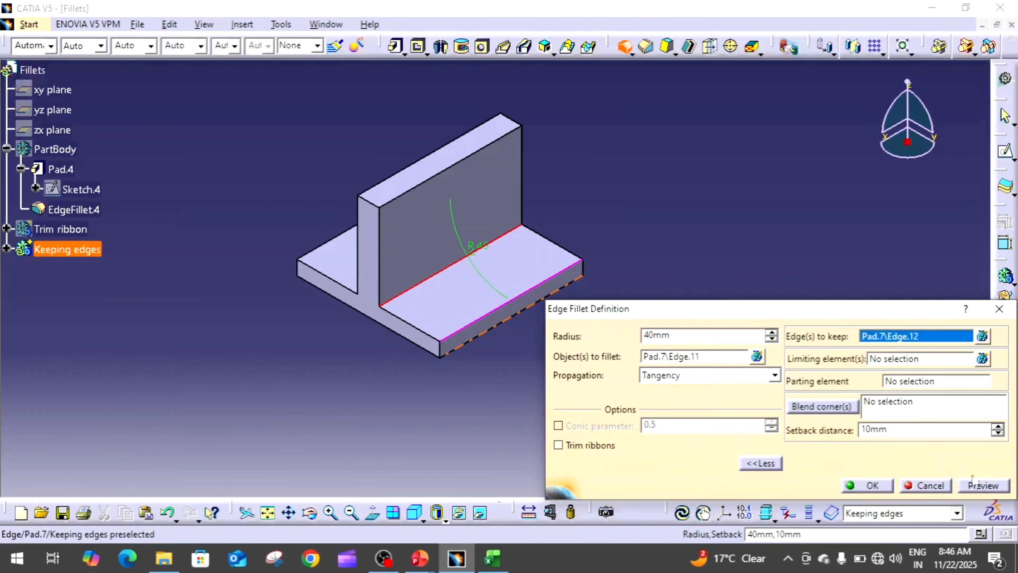
click(979, 484)
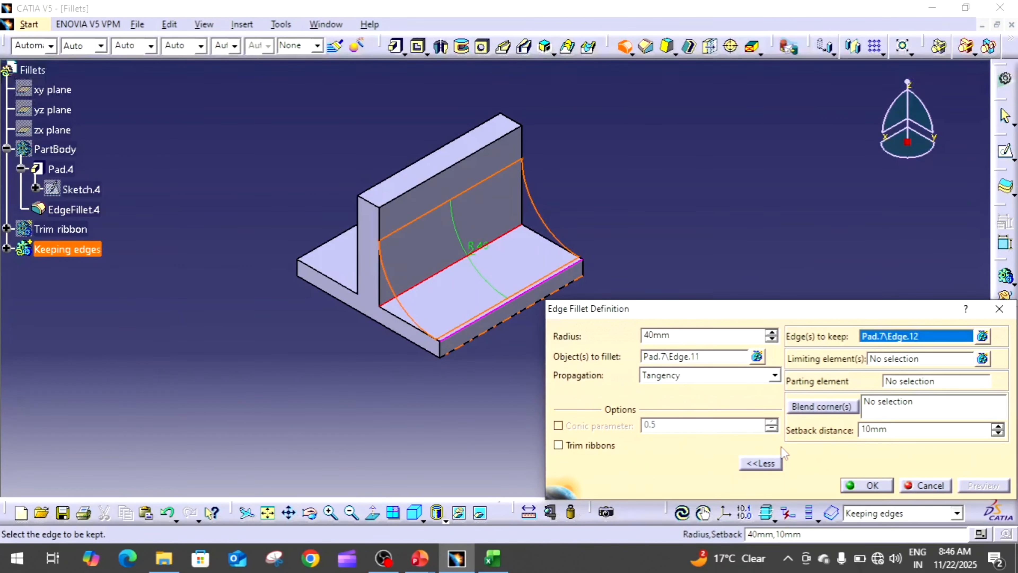
click(864, 486)
- Reopen the fillet between stem and base and remove the outer base edge from its edges to keep
middle_drag(800, 410, 644, 357)
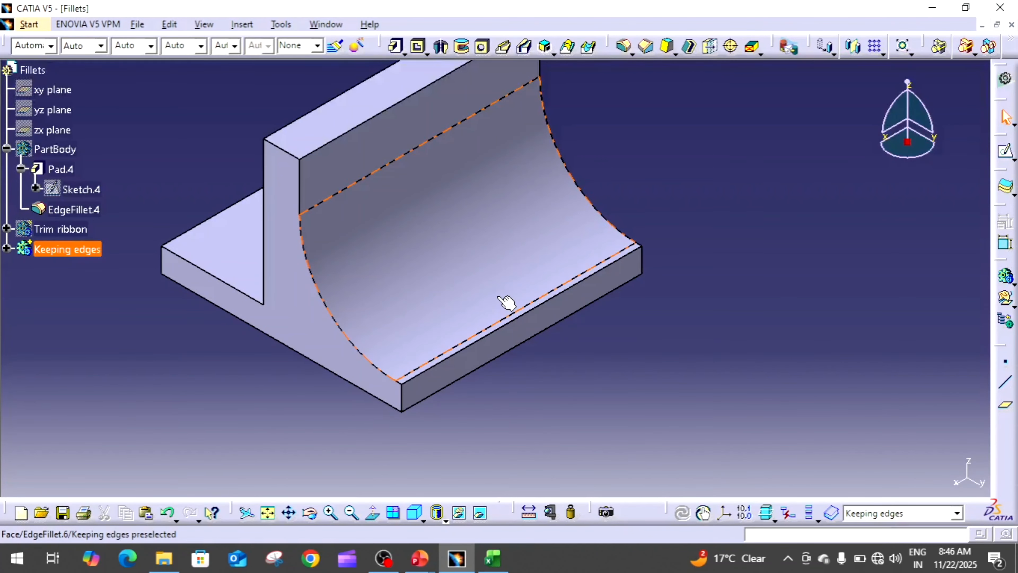
double_click(497, 265)
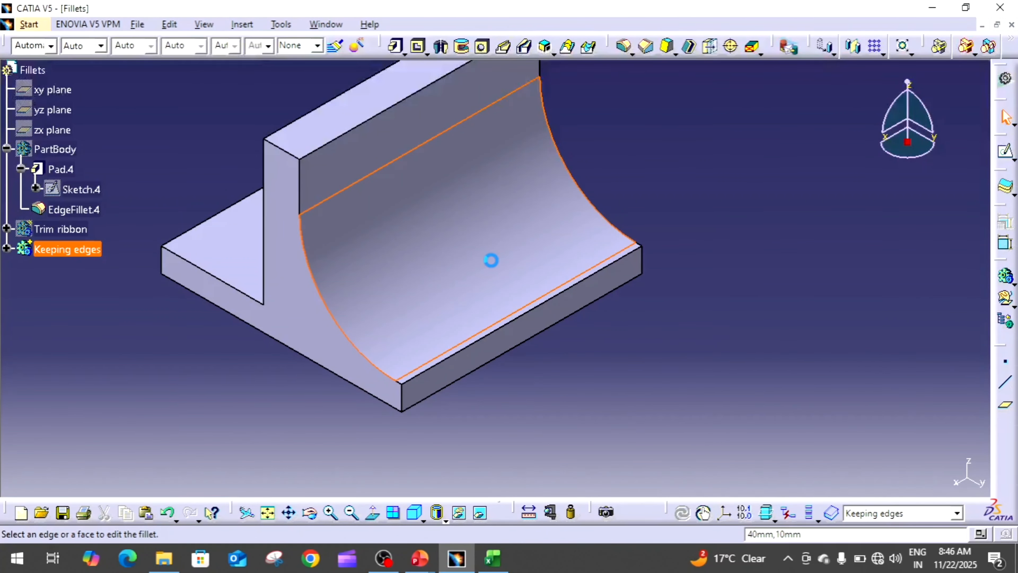
click(944, 337)
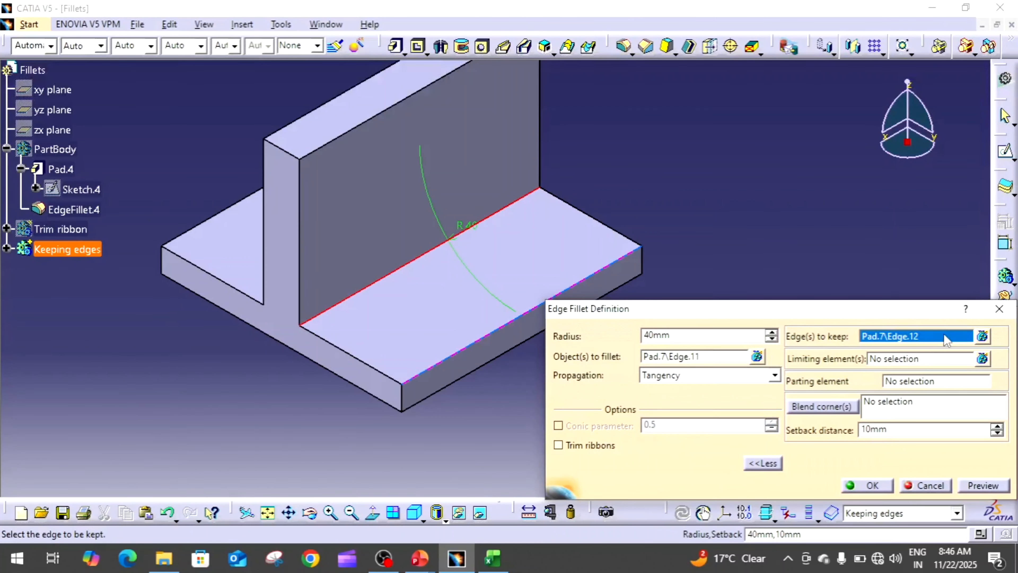
right_click(945, 338)
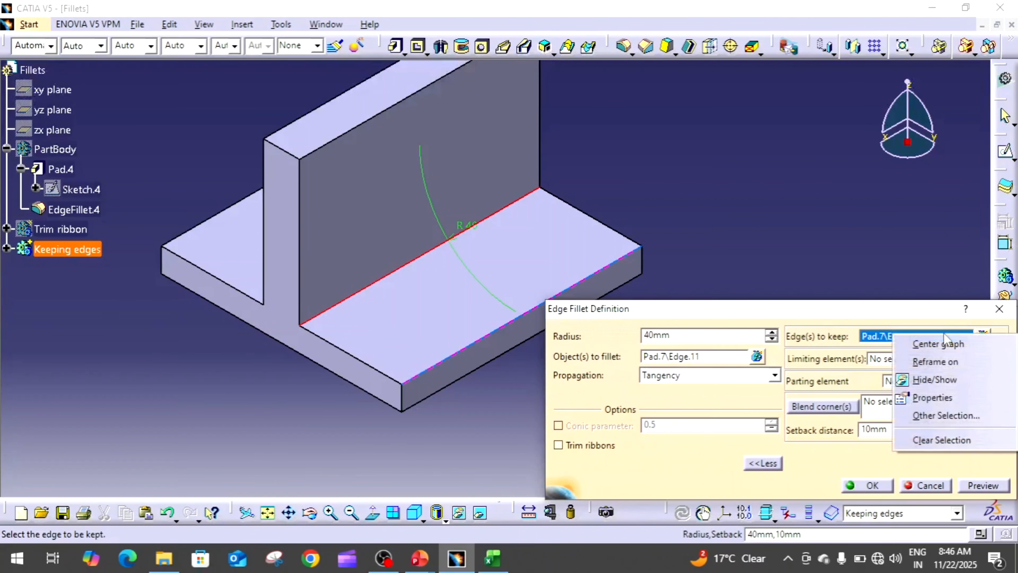
click(872, 336)
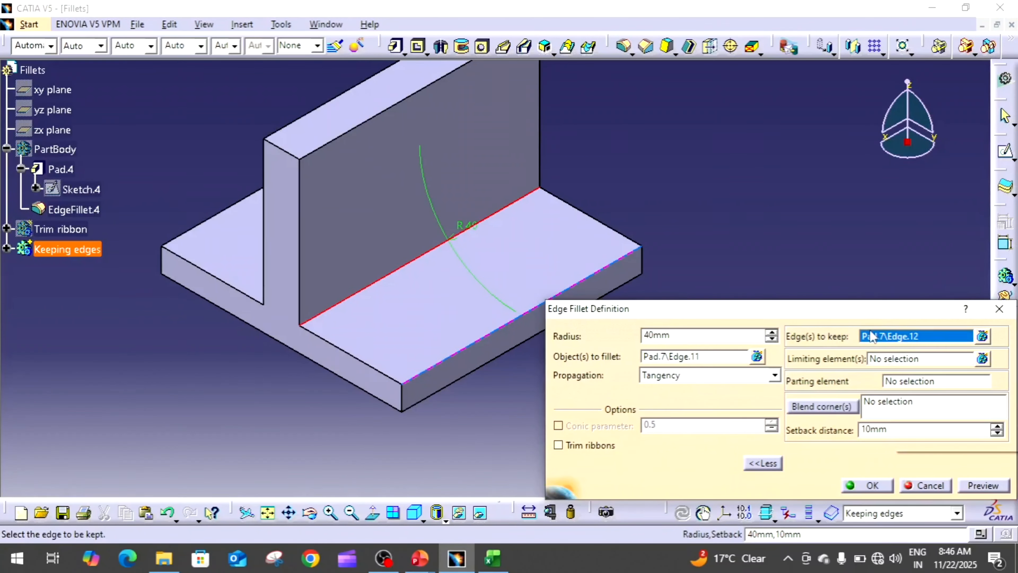
click(983, 336)
click(888, 387)
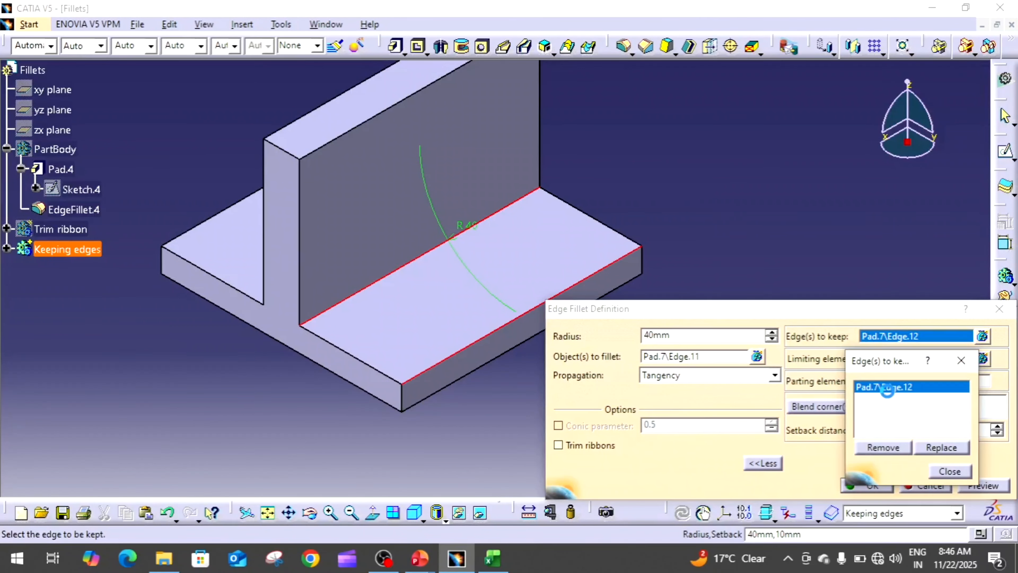
click(894, 448)
click(947, 471)
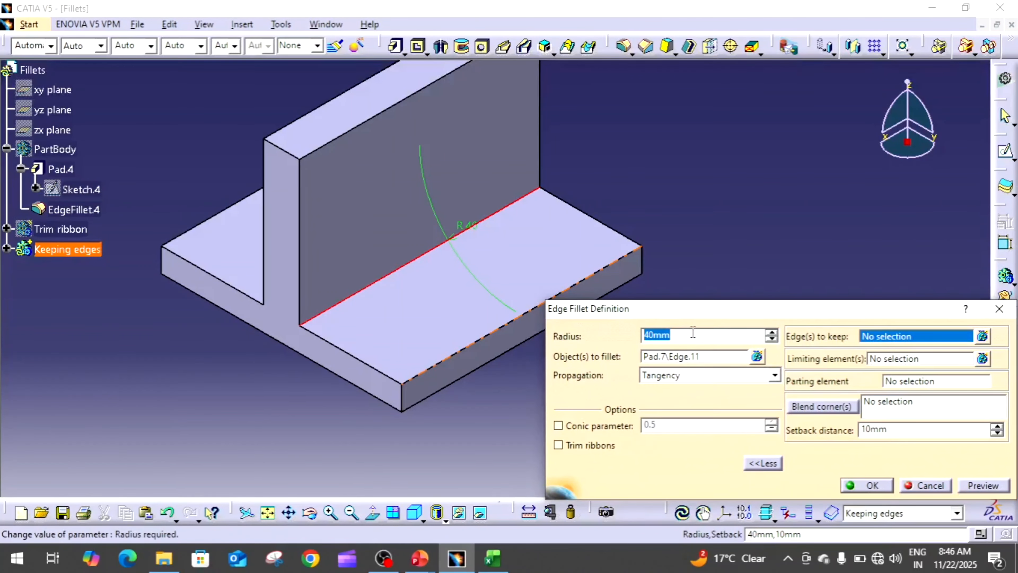
- Set the fillet radius to 50 mm and try to apply it with no edge to keep
double_click(704, 335)
text(50)
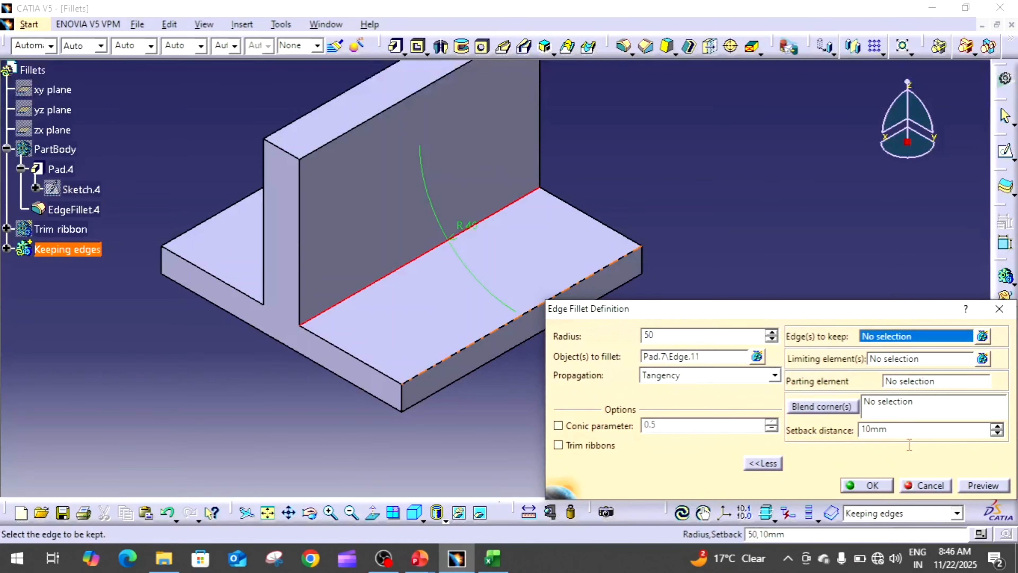
click(985, 485)
click(858, 486)
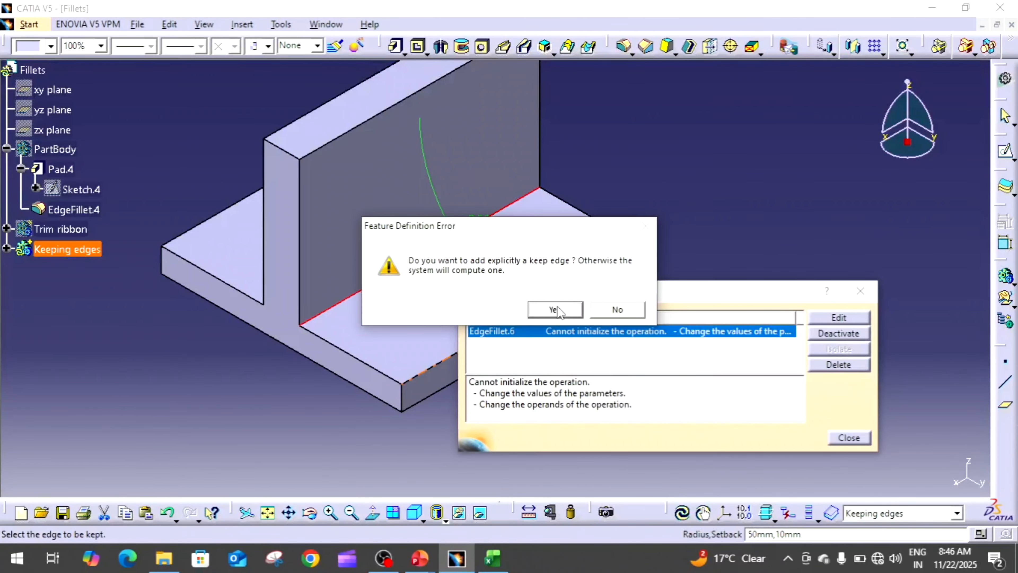
- Edit the failed 50 mm fillet, choose the base's upper outer long edge as the edge to keep, preview it and apply it
click(556, 310)
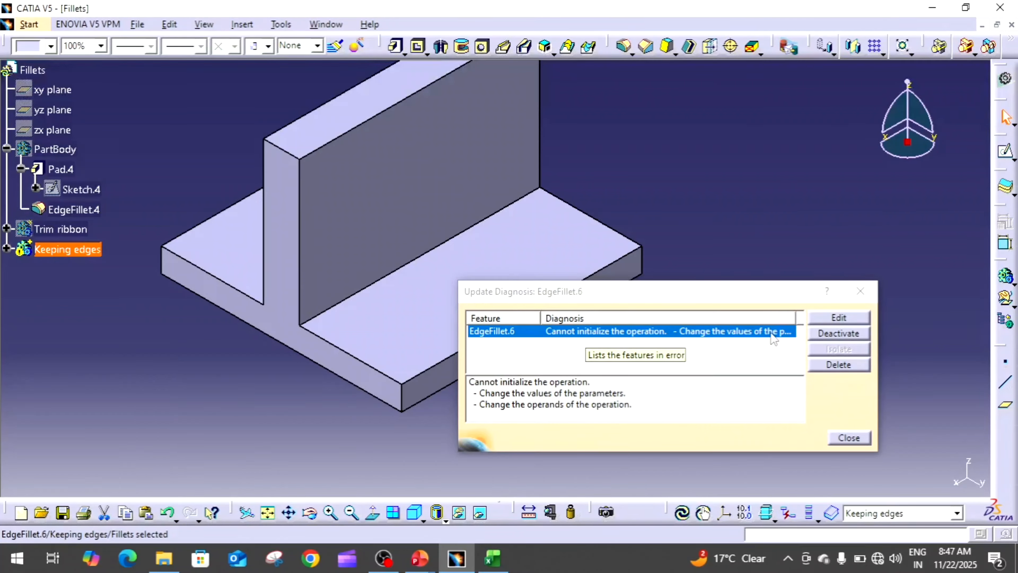
click(839, 317)
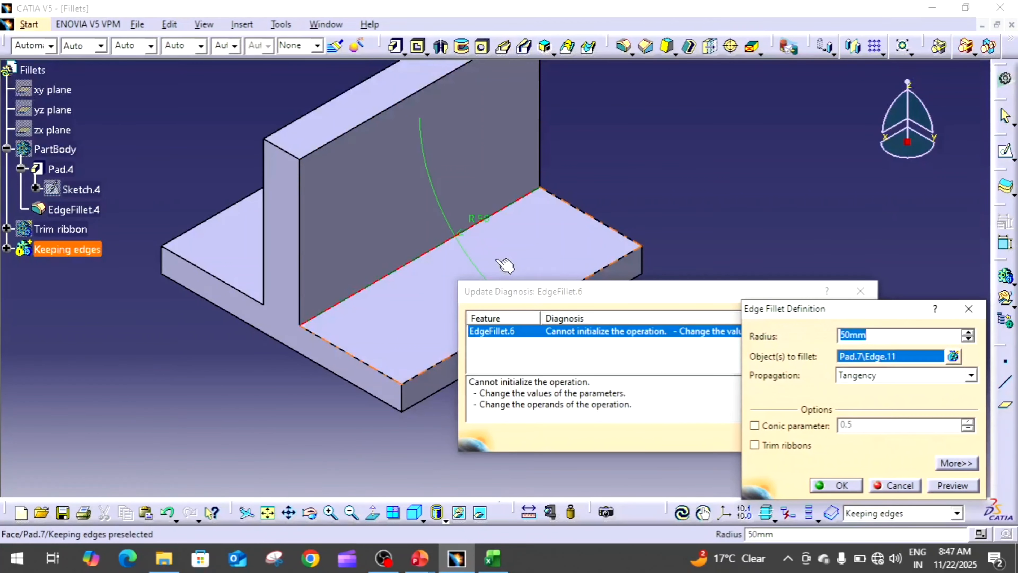
middle_drag(495, 257, 365, 251)
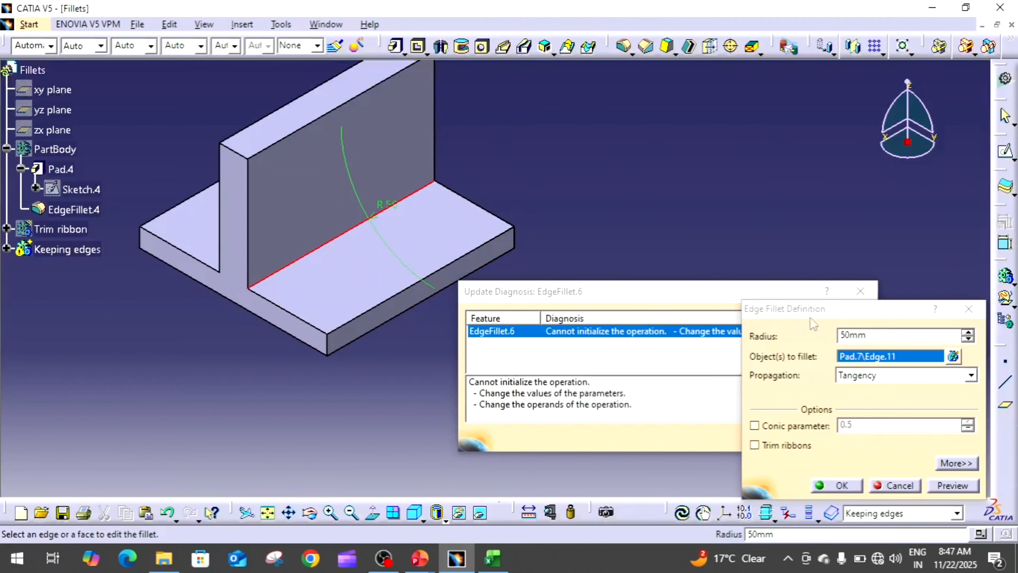
click(955, 463)
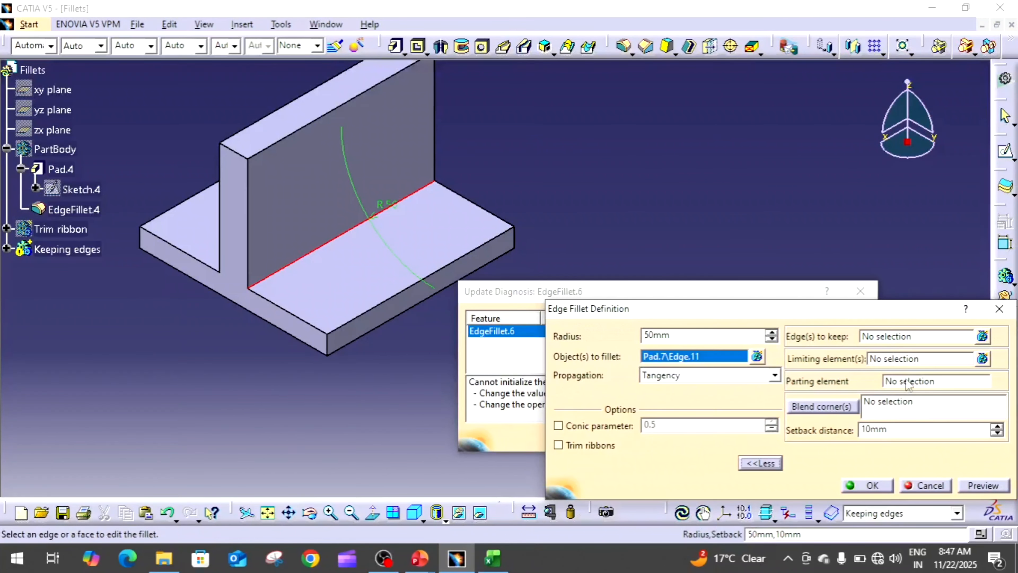
click(920, 337)
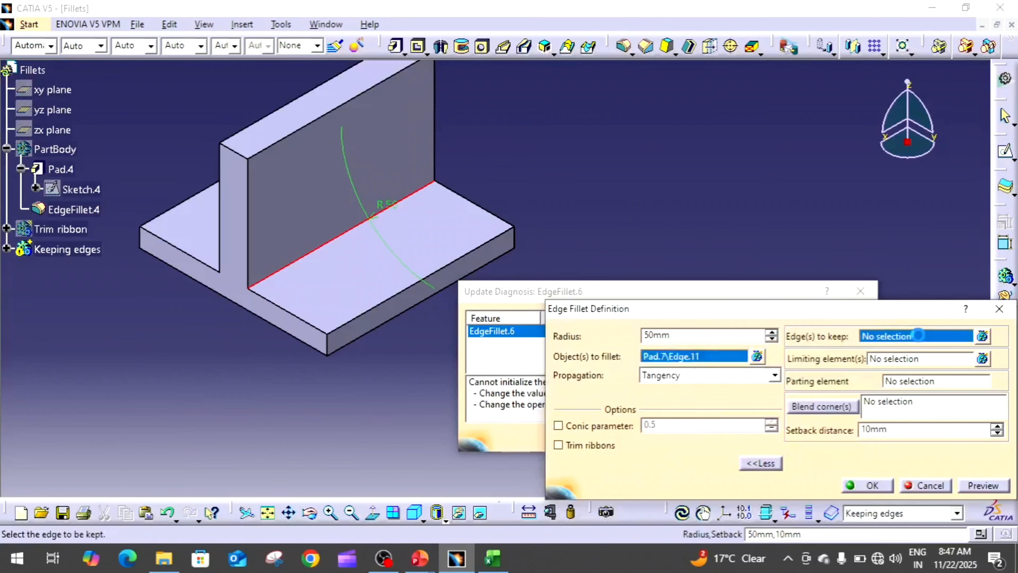
click(477, 253)
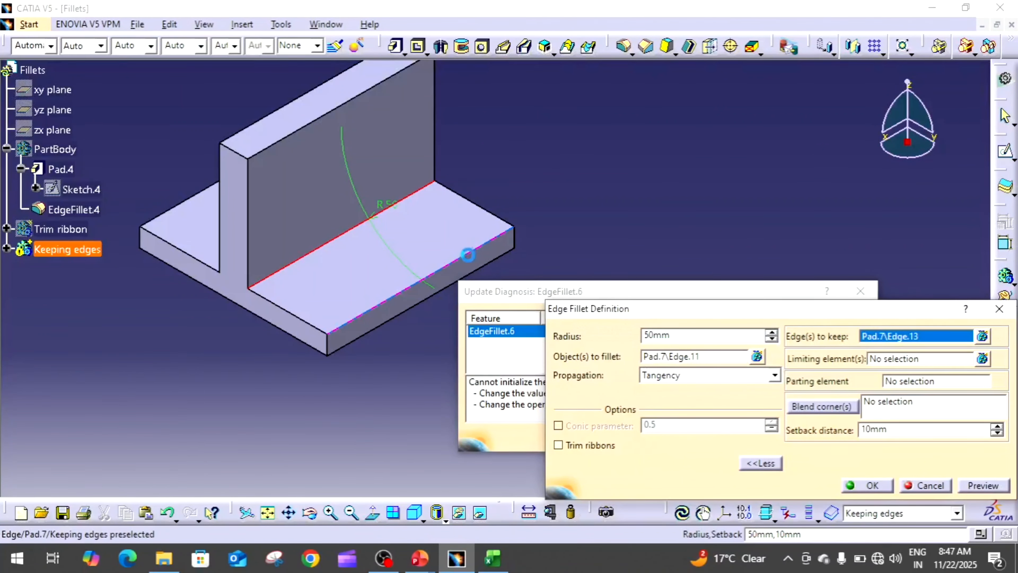
click(986, 487)
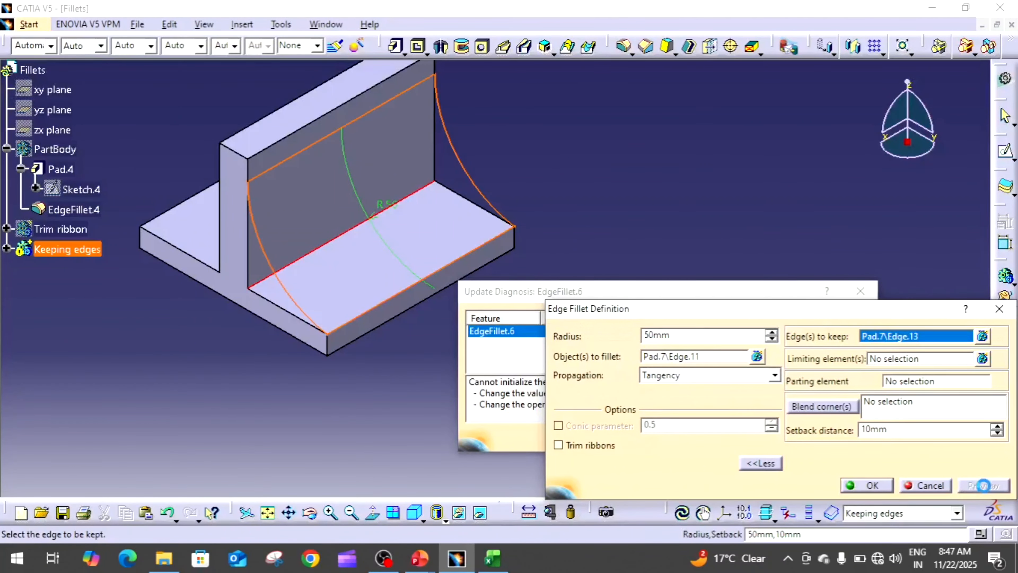
click(871, 486)
middle_drag(755, 384, 703, 410)
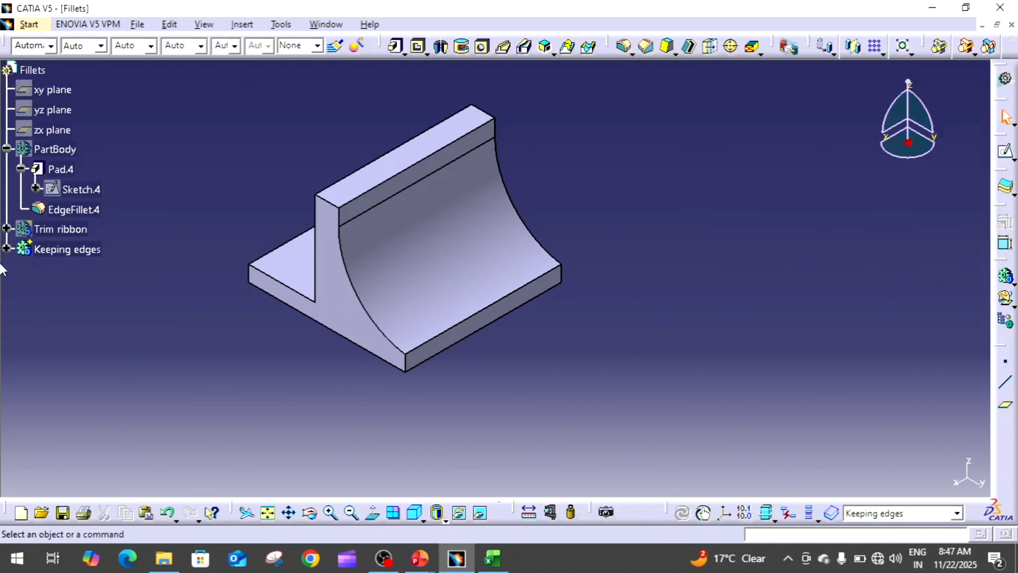
- Delete the edge fillet between stem and base from the Keeping edges body
click(7, 249)
right_click(78, 307)
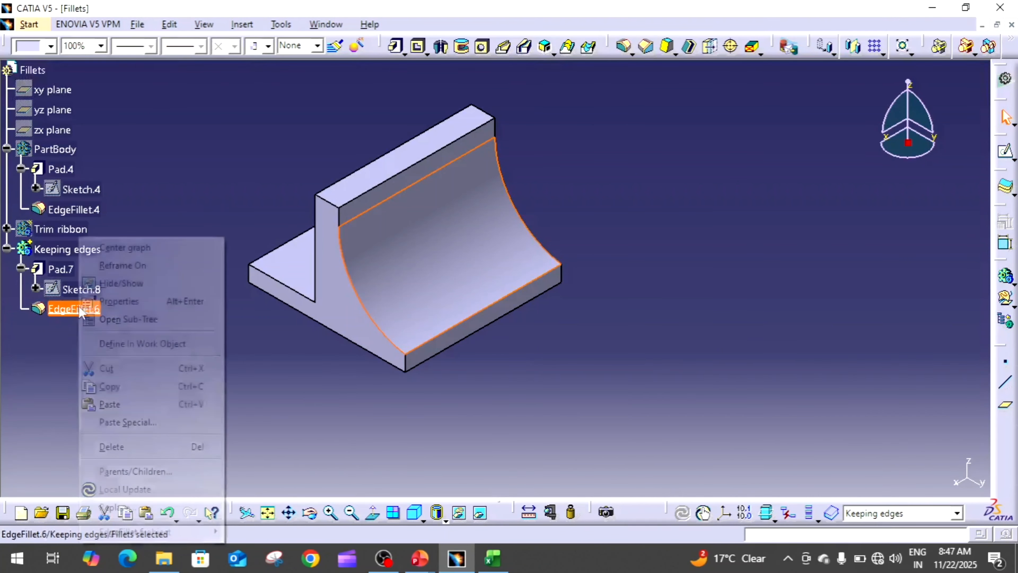
click(143, 450)
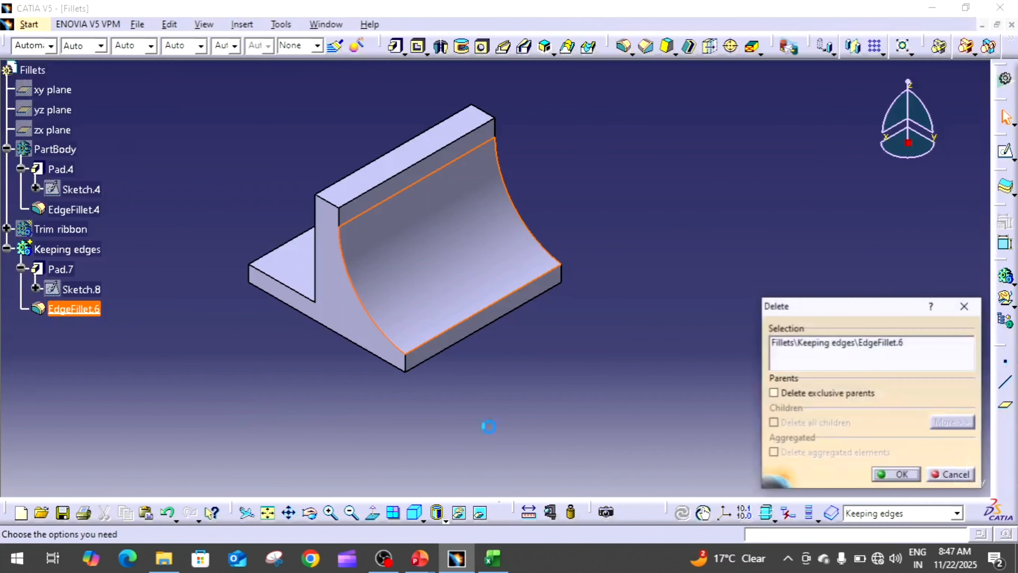
click(880, 475)
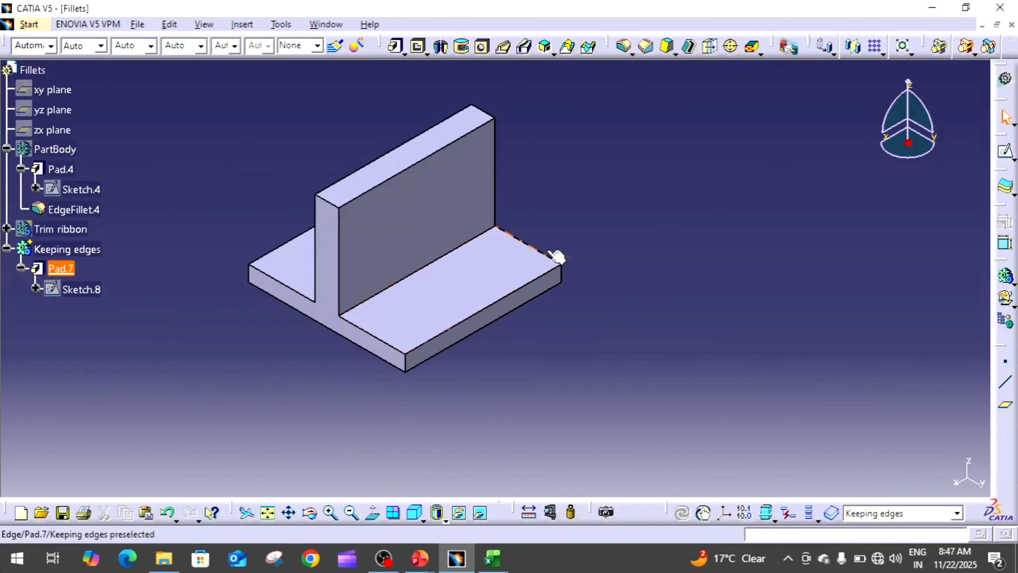
- Start a new edge fillet on the inner edge between stem and base, set its radius to 20 mm and preview it
click(624, 47)
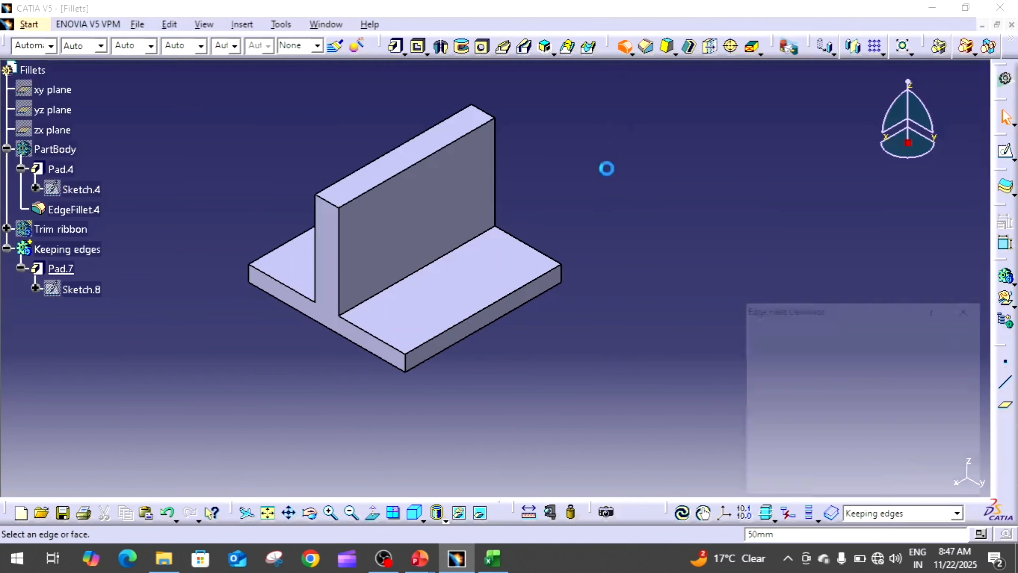
click(465, 250)
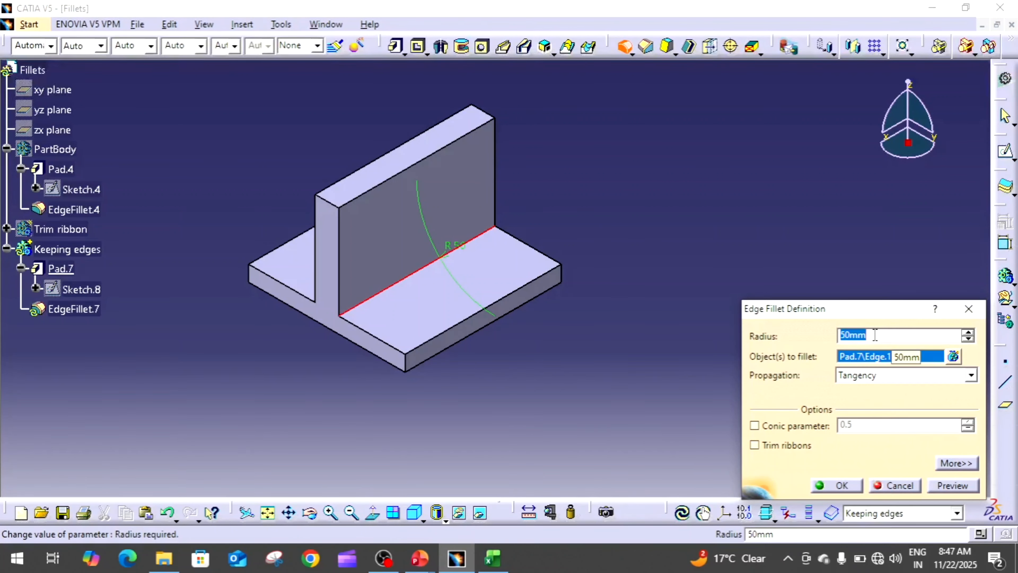
text(20)
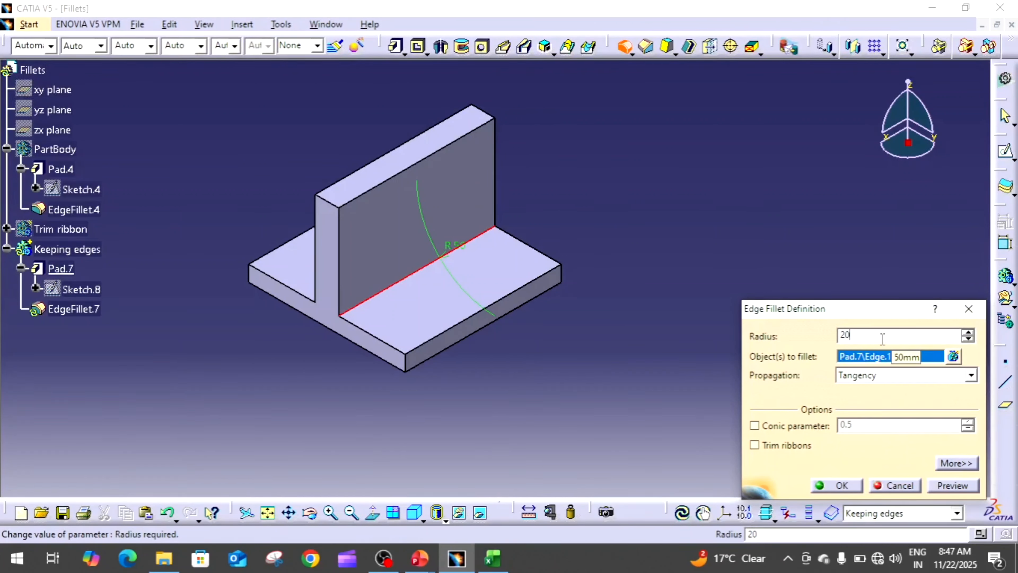
click(954, 463)
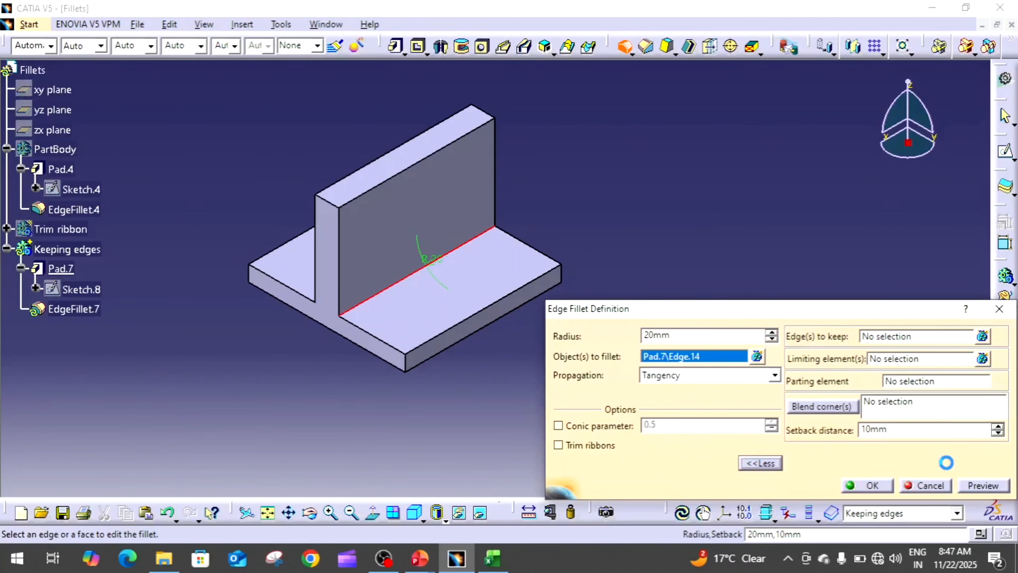
click(977, 487)
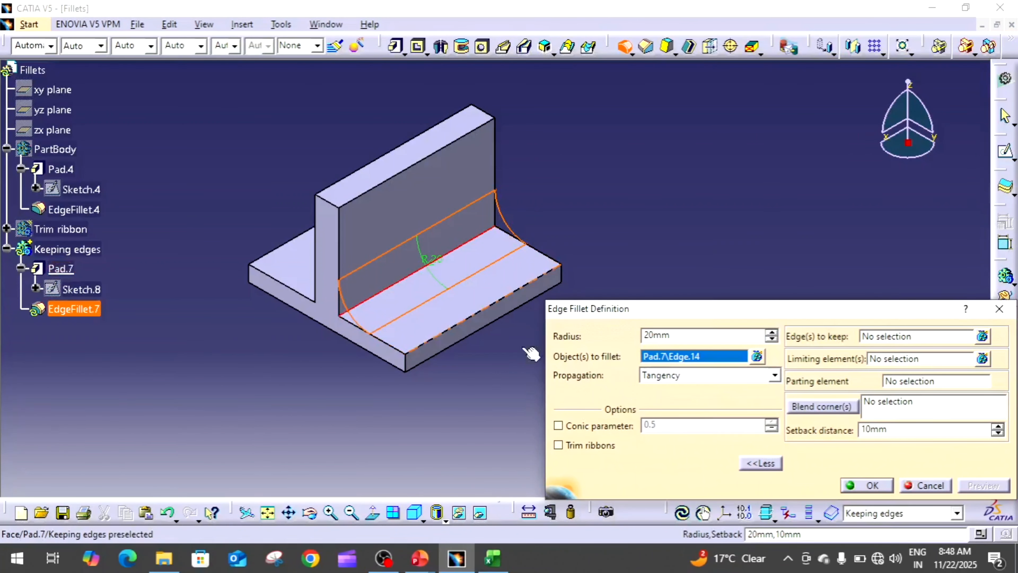
- Create a limiting plane for the fillet, offset from the inverted-T body's front end face with the direction reversed
right_click(958, 358)
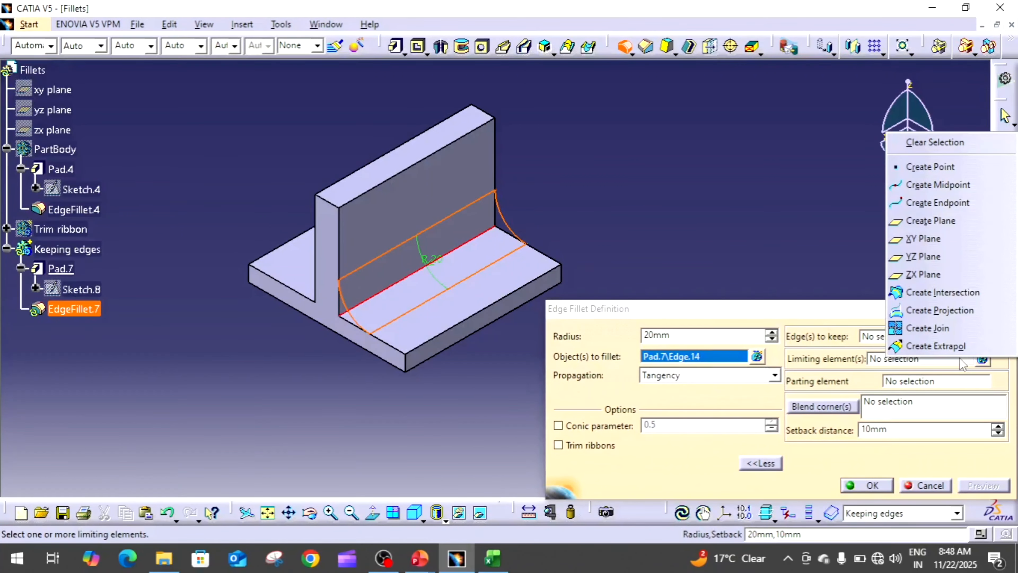
click(962, 363)
click(956, 359)
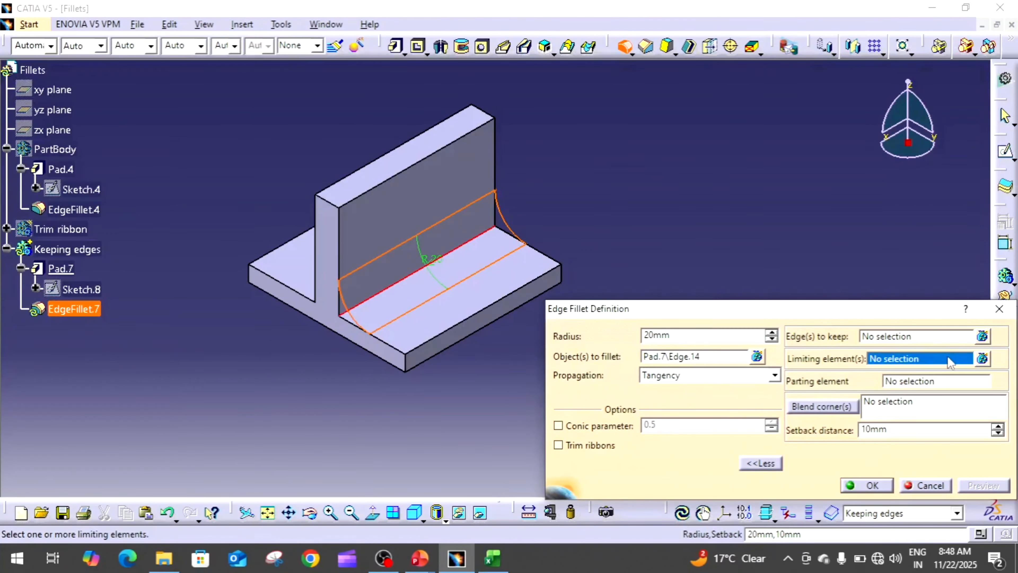
right_click(947, 360)
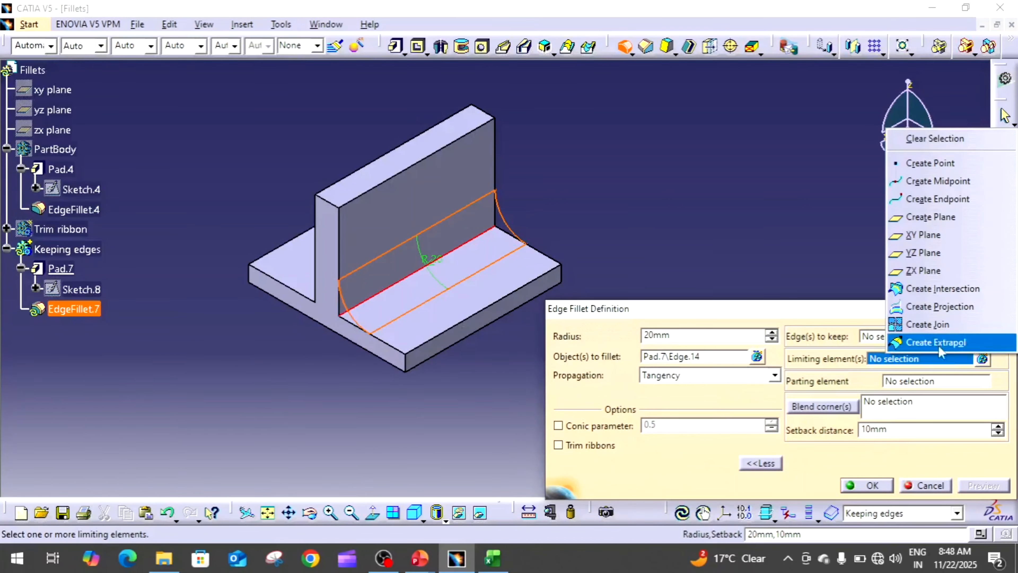
click(931, 216)
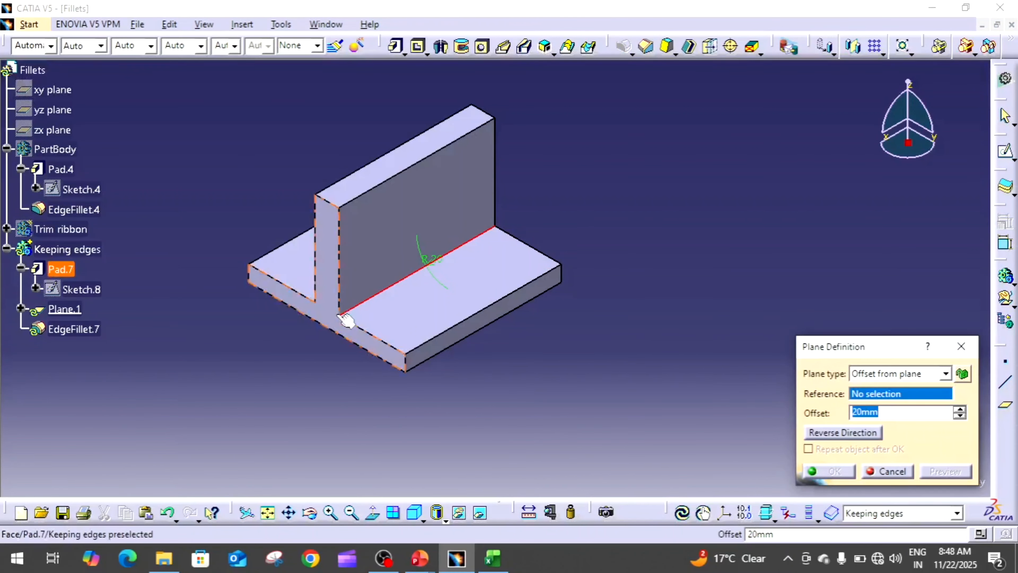
click(332, 320)
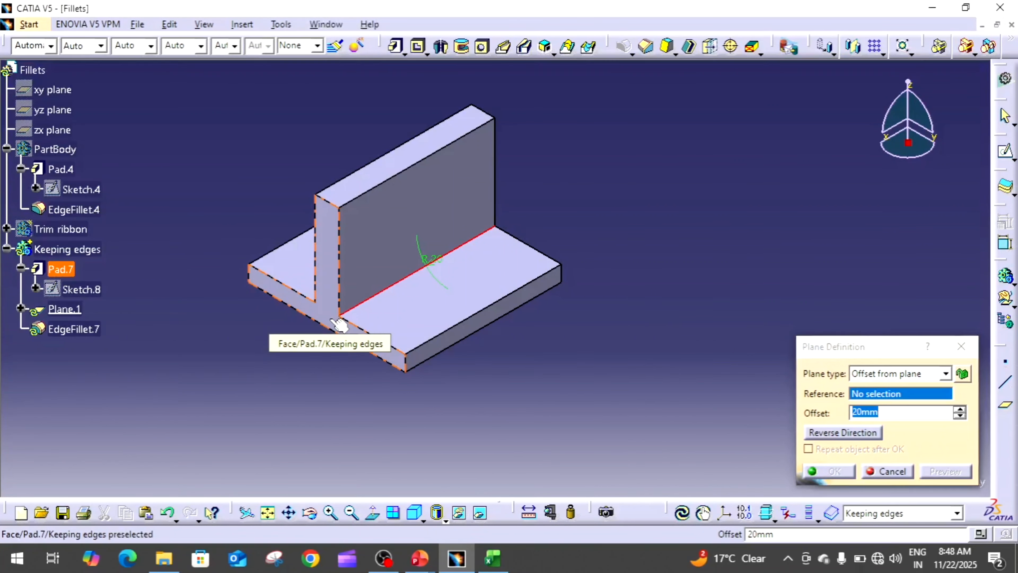
click(842, 438)
middle_drag(419, 298, 377, 315)
- Set the limiting plane's offset to 30 mm and preview the plane
click(902, 411)
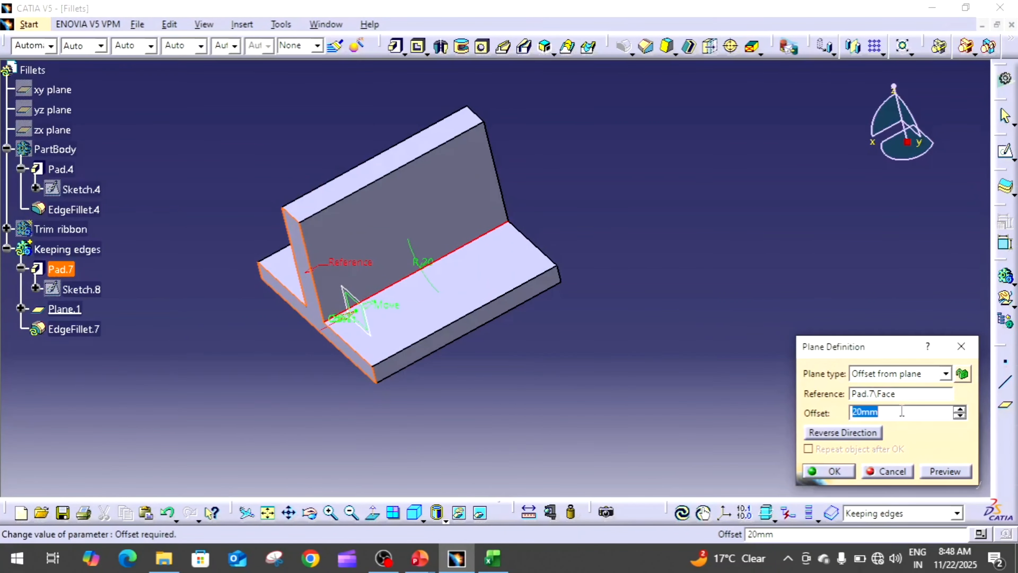
text(30)
key(Return)
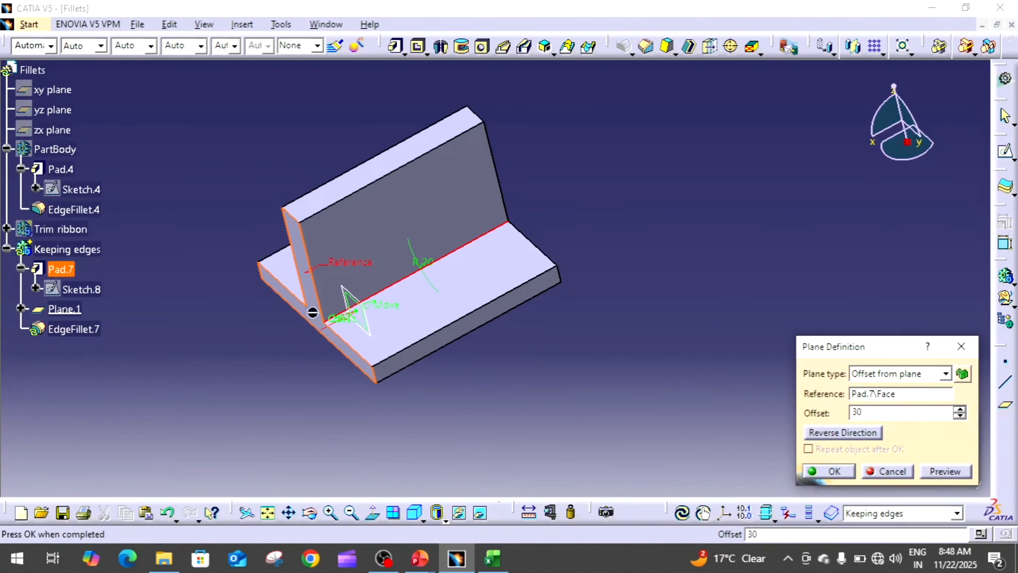
click(938, 470)
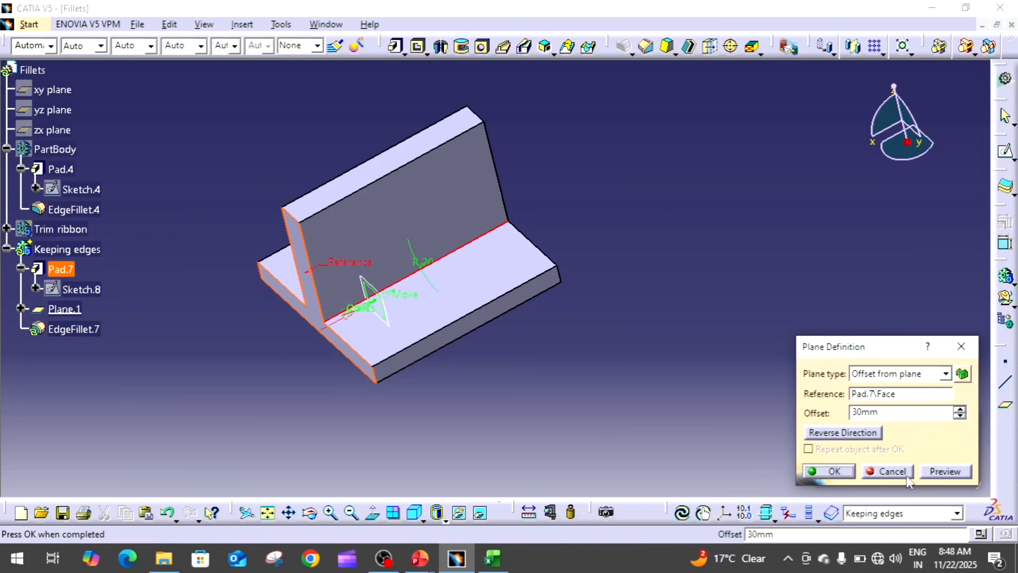
- Limit the 20 mm edge fillet with a plane offset 30 mm from the pad's end face, and create the fillet
click(845, 474)
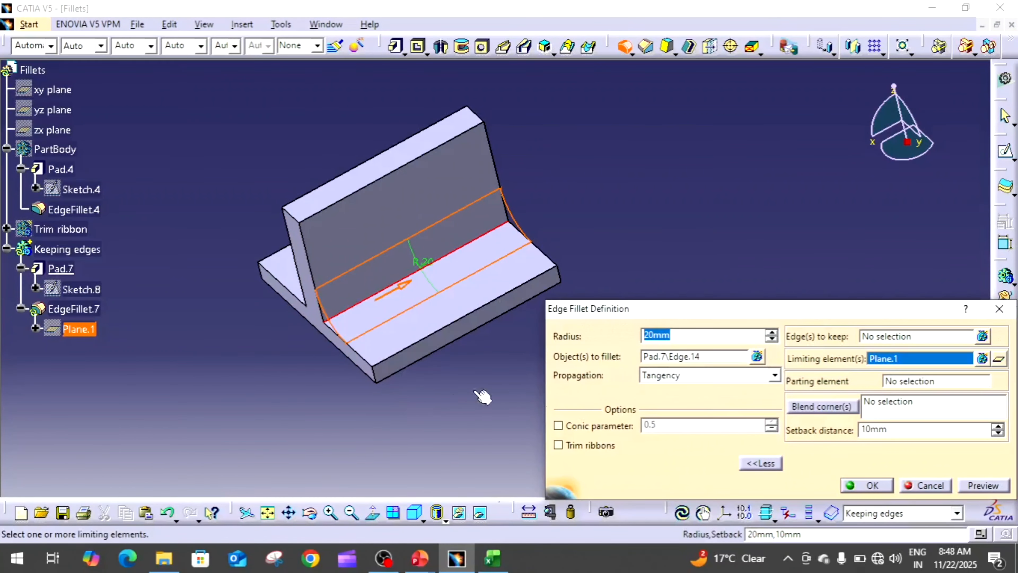
middle_drag(405, 380, 441, 405)
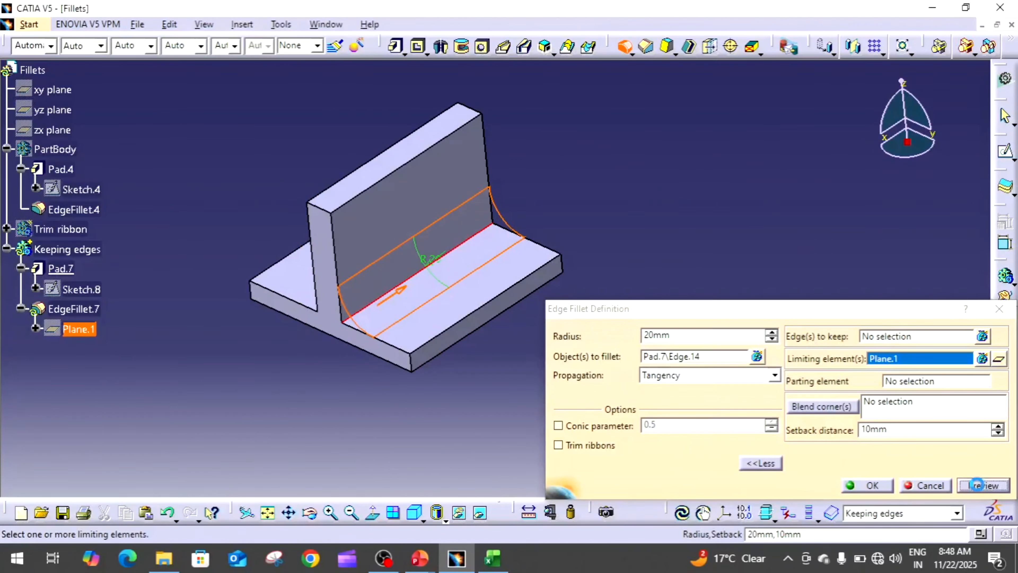
click(977, 485)
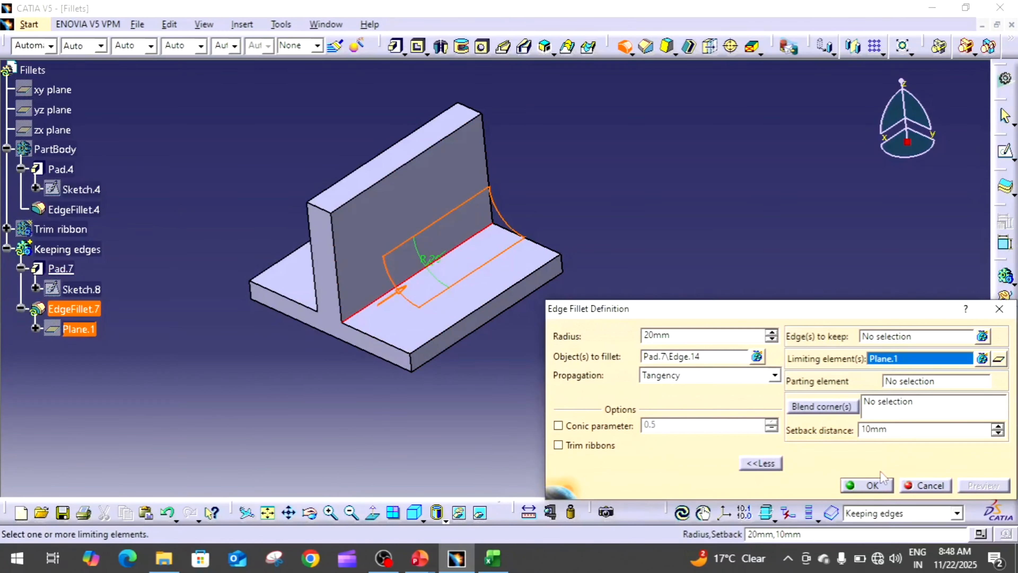
click(874, 484)
ctrl+middle_drag(723, 245, 730, 220)
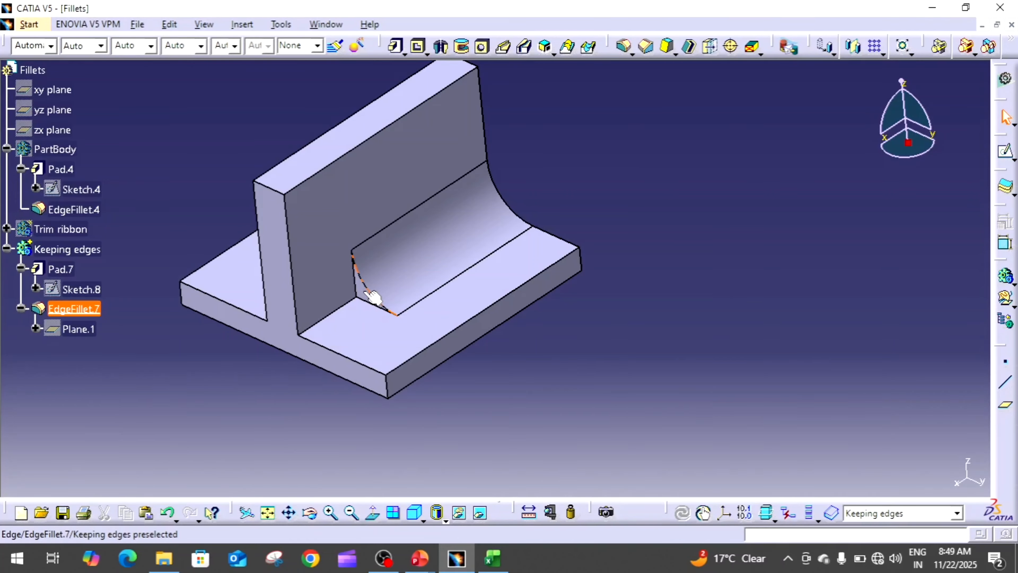
ctrl+middle_drag(584, 227, 680, 286)
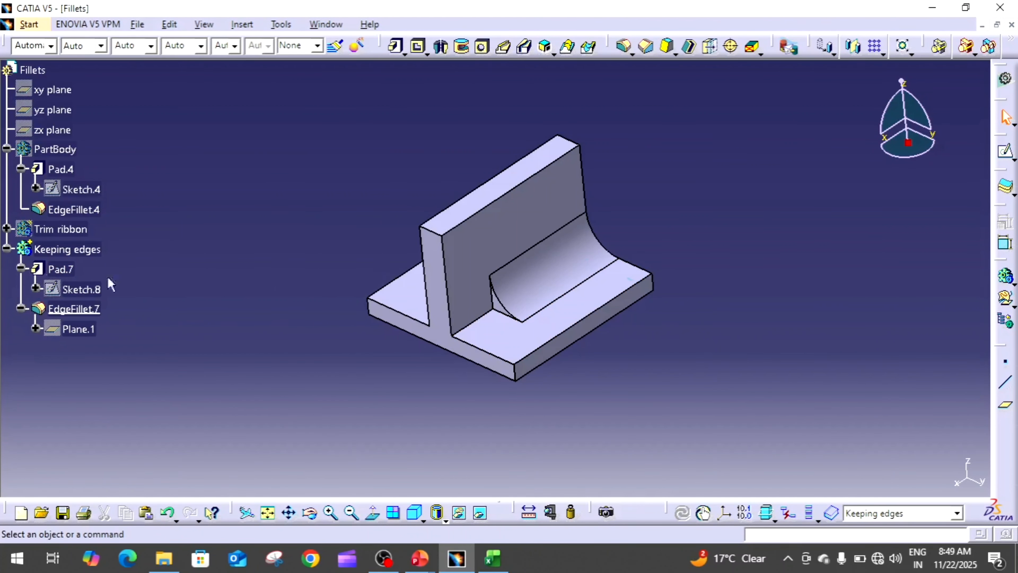
click(7, 249)
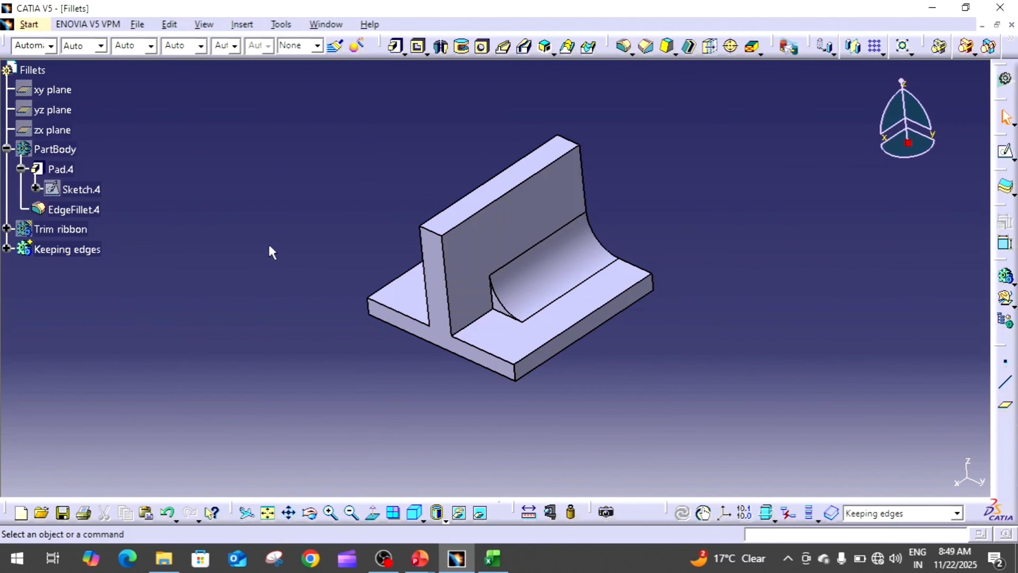
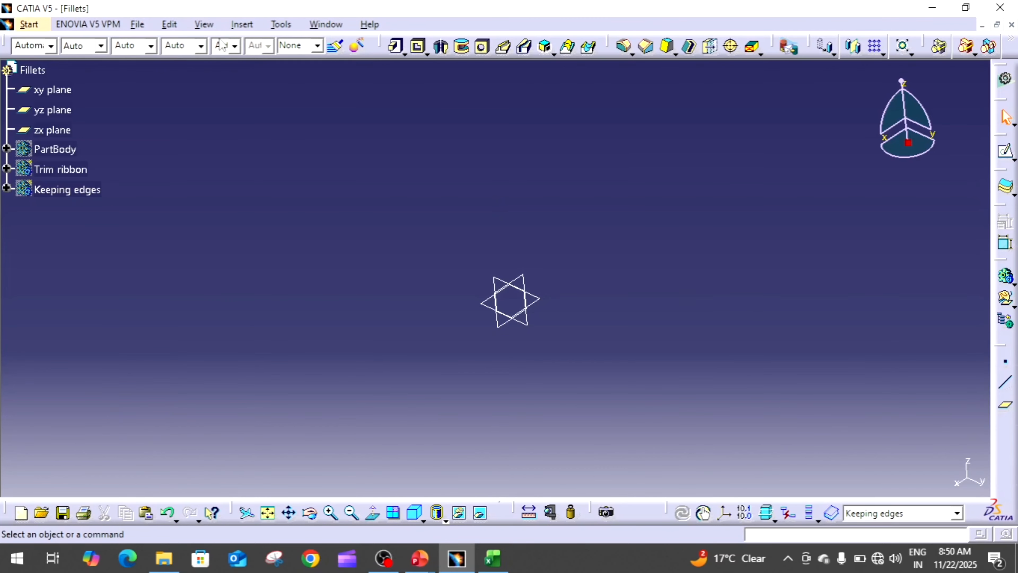
- Insert a new body and rename it "Face-face fillet"
click(245, 25)
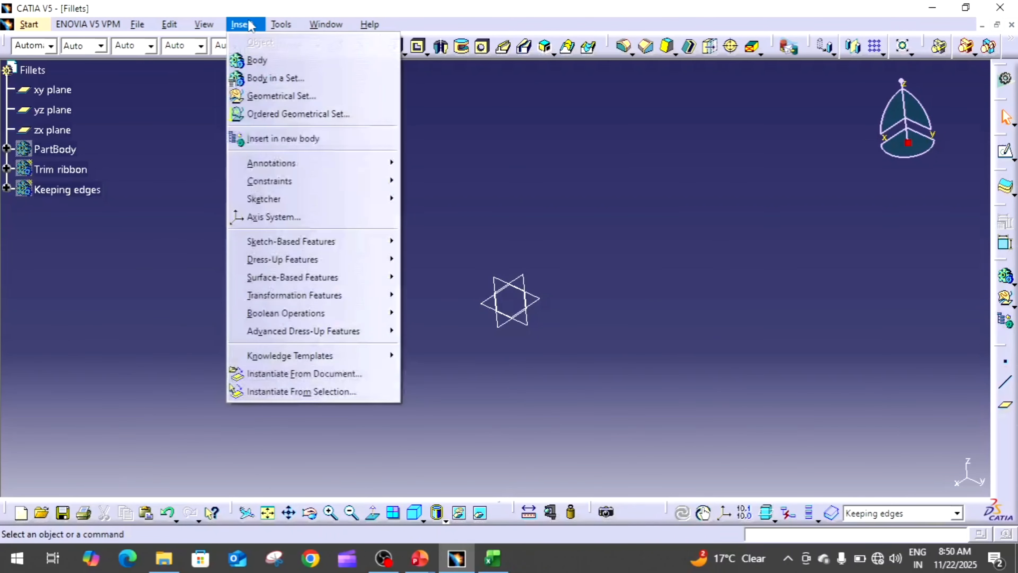
click(254, 62)
right_click(54, 208)
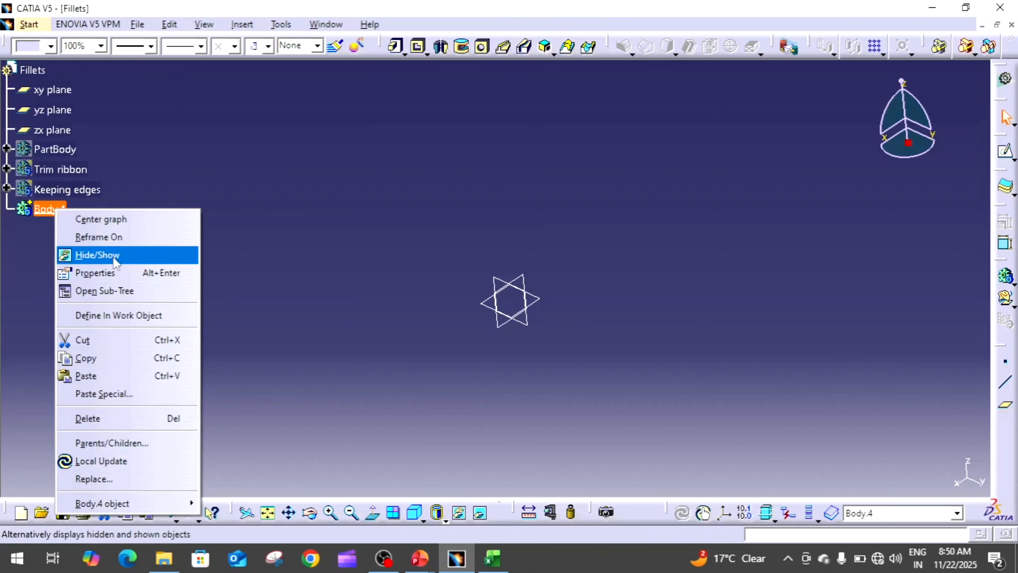
click(118, 275)
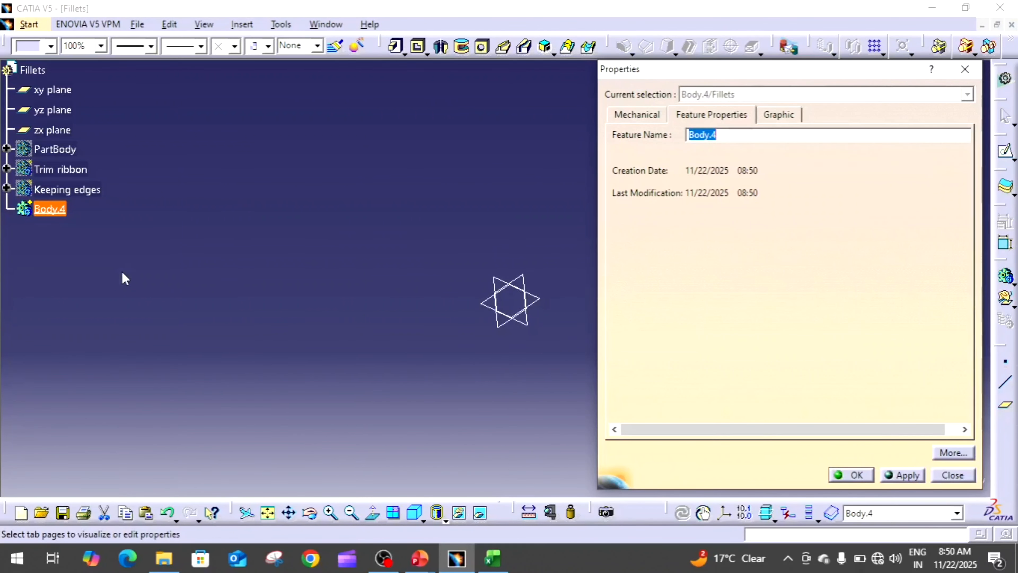
text(F)
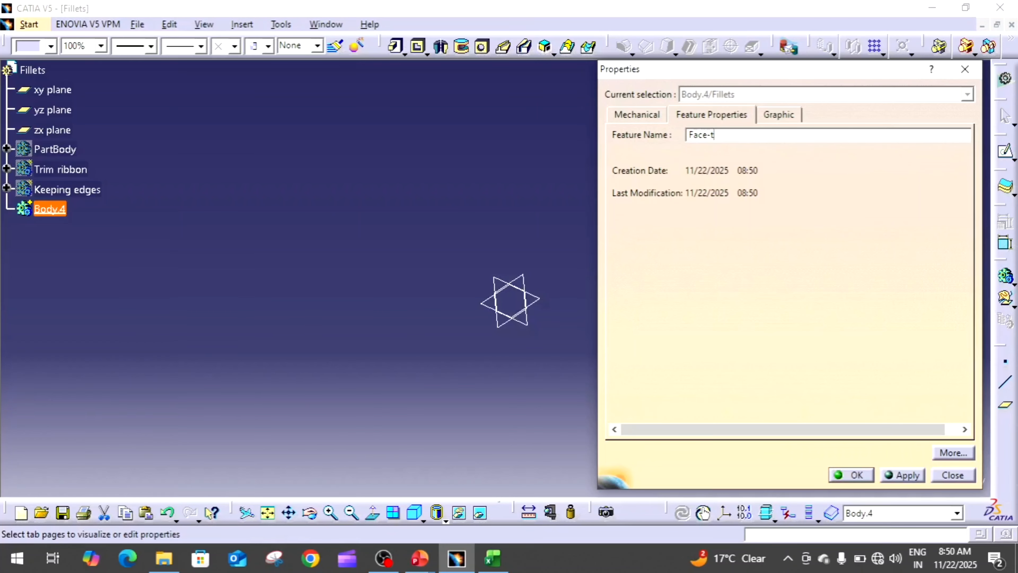
text(ace-face fillet)
click(851, 475)
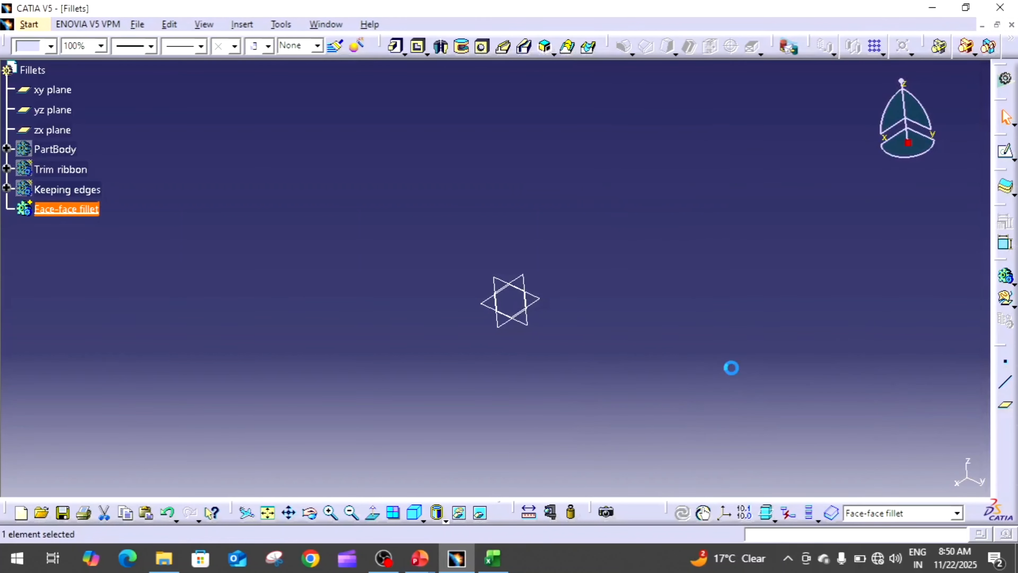
- Sketch a centered rectangle of about 167 x 67 mm on the xy plane, centred on the origin
click(537, 299)
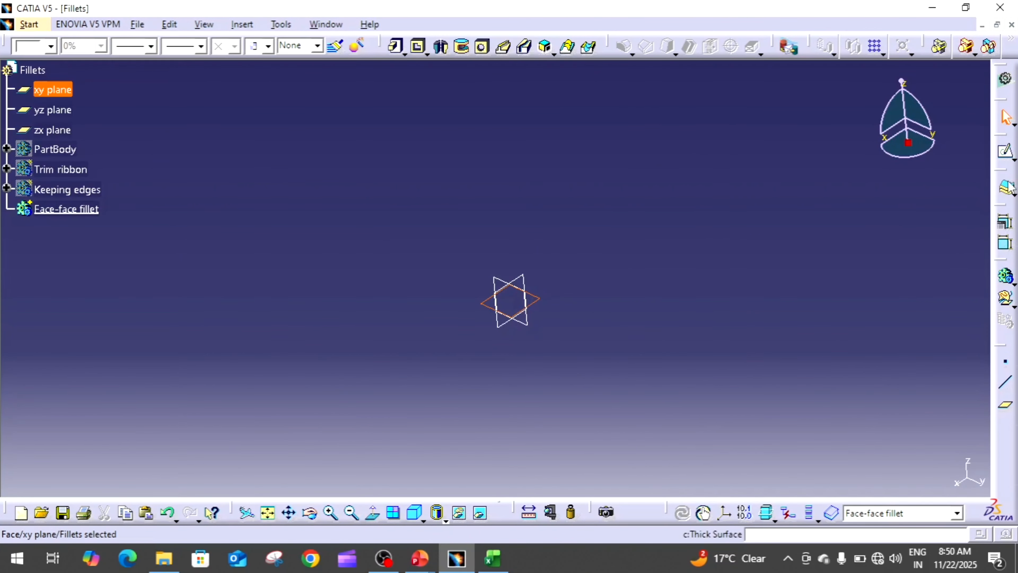
click(1002, 152)
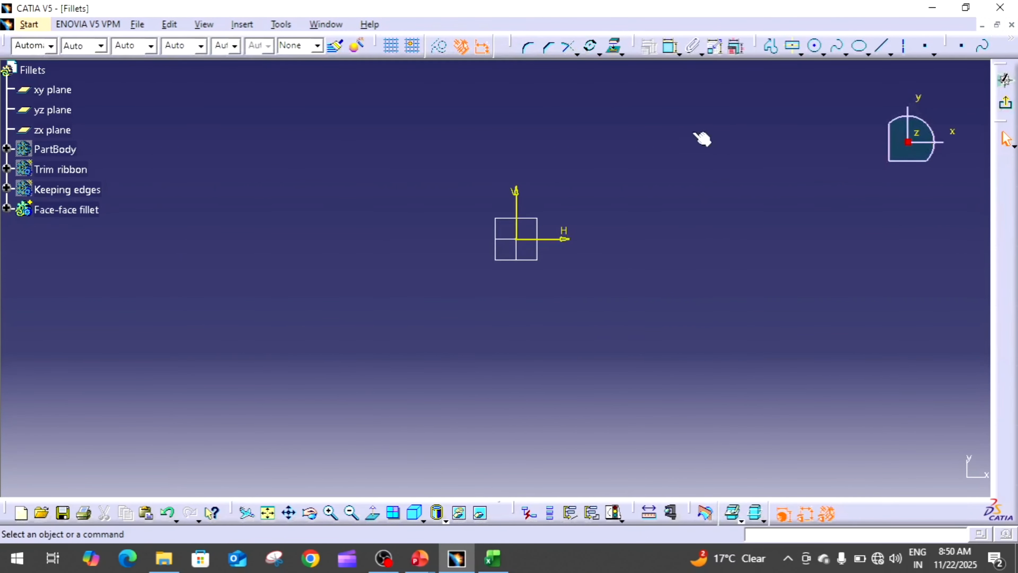
click(795, 49)
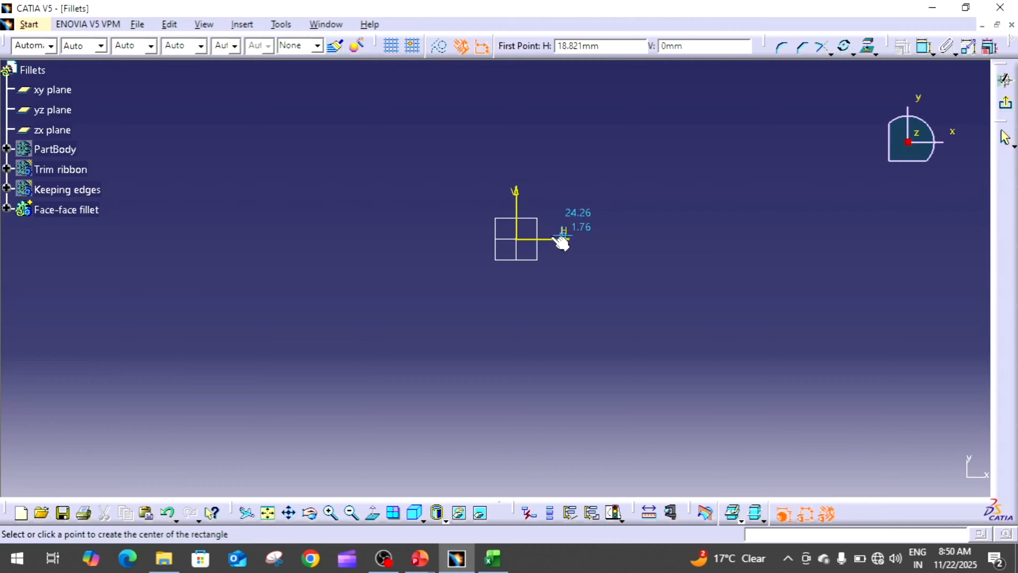
click(516, 240)
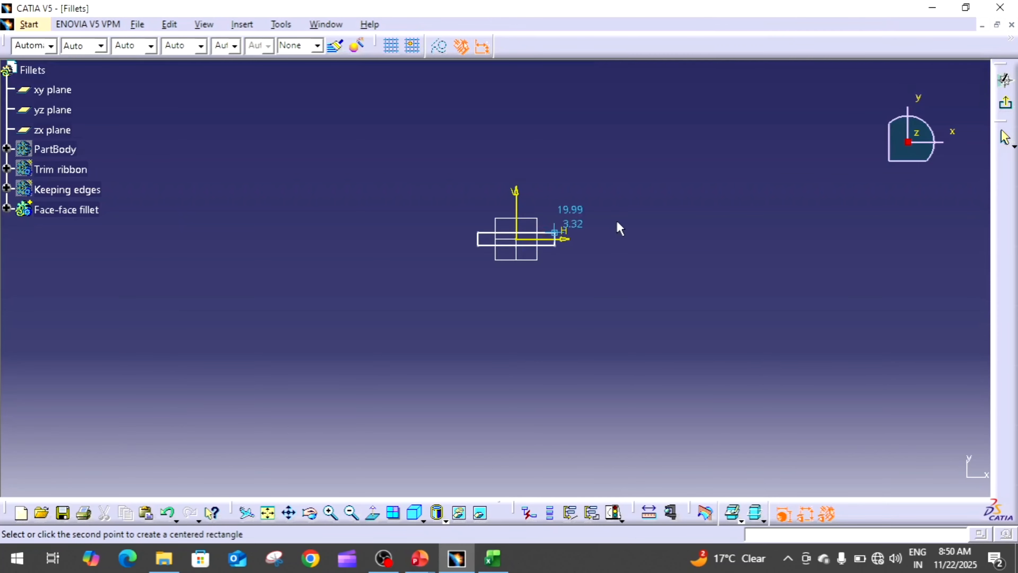
click(676, 173)
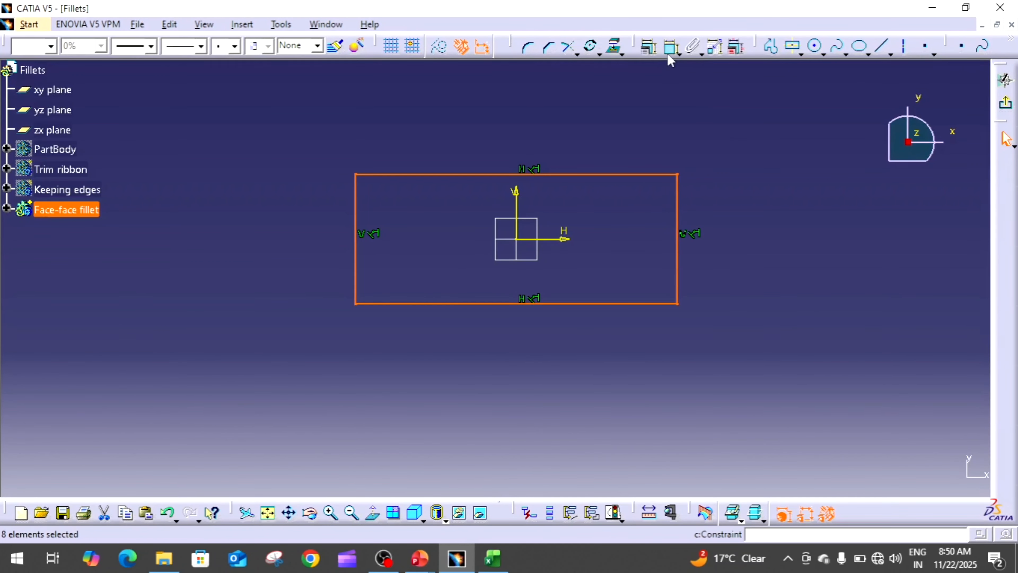
- Dimension the rectangle's horizontal length and set it to 100 mm
click(668, 51)
click(608, 177)
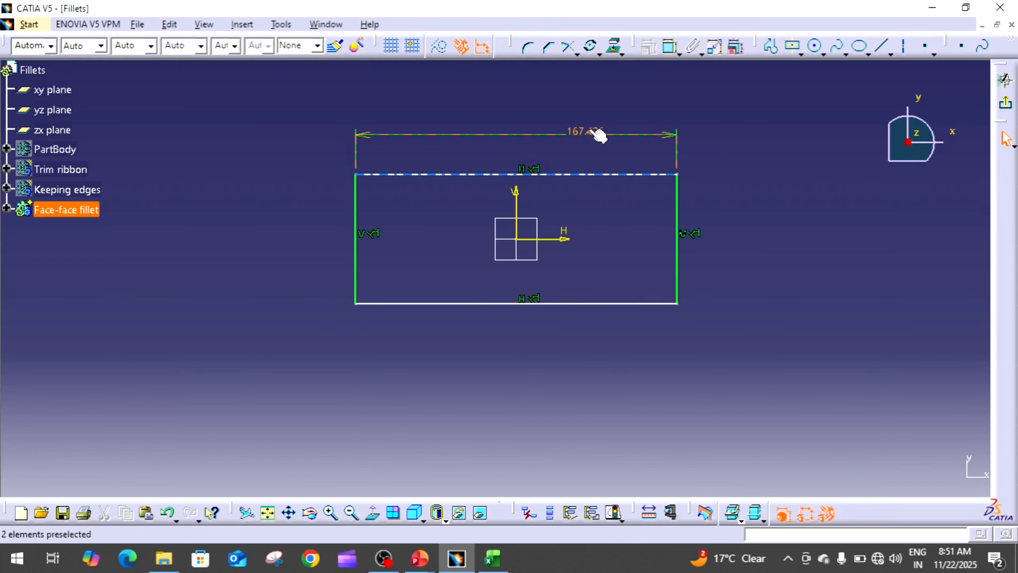
double_click(587, 131)
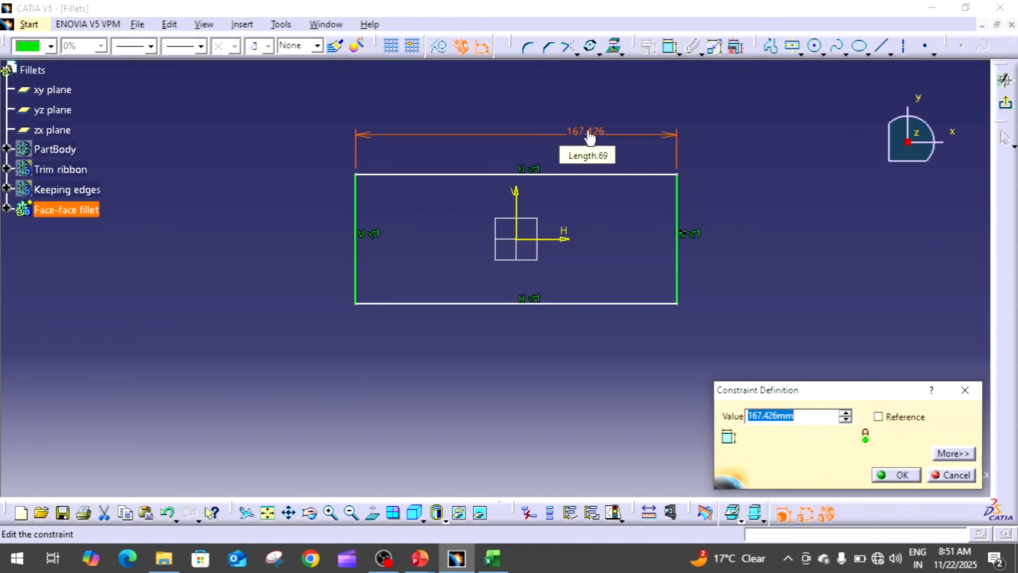
text(100)
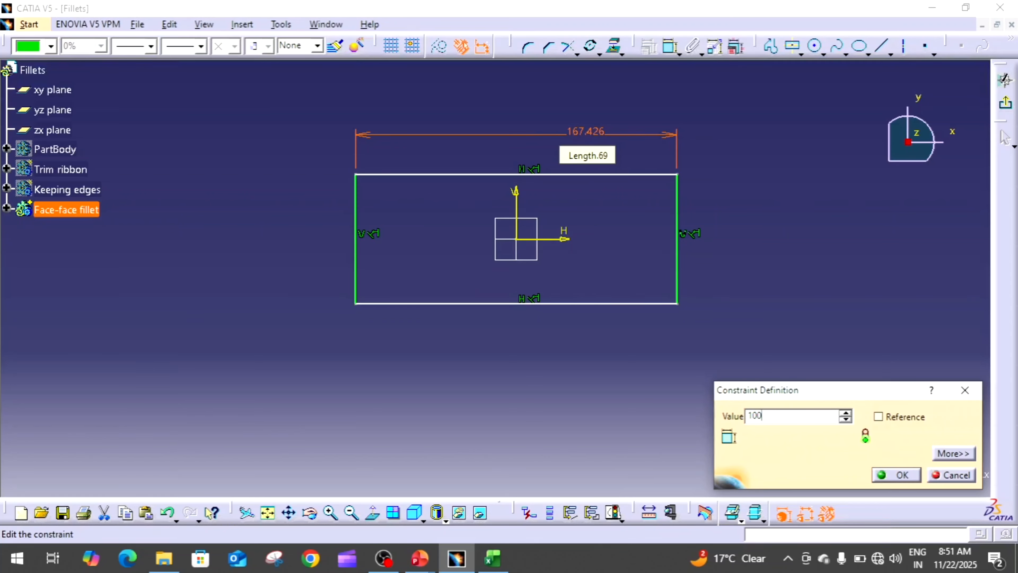
key(Return)
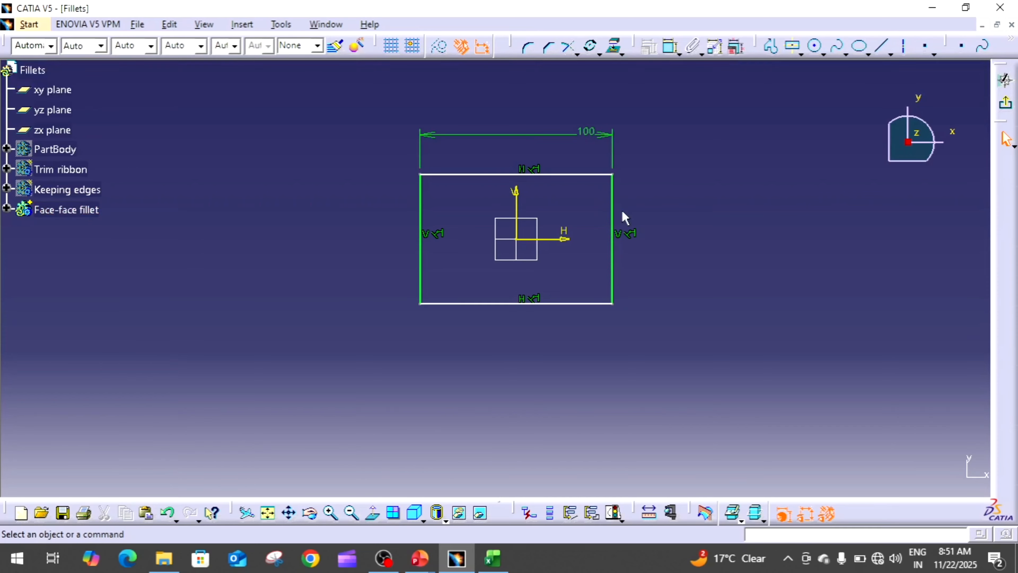
click(670, 216)
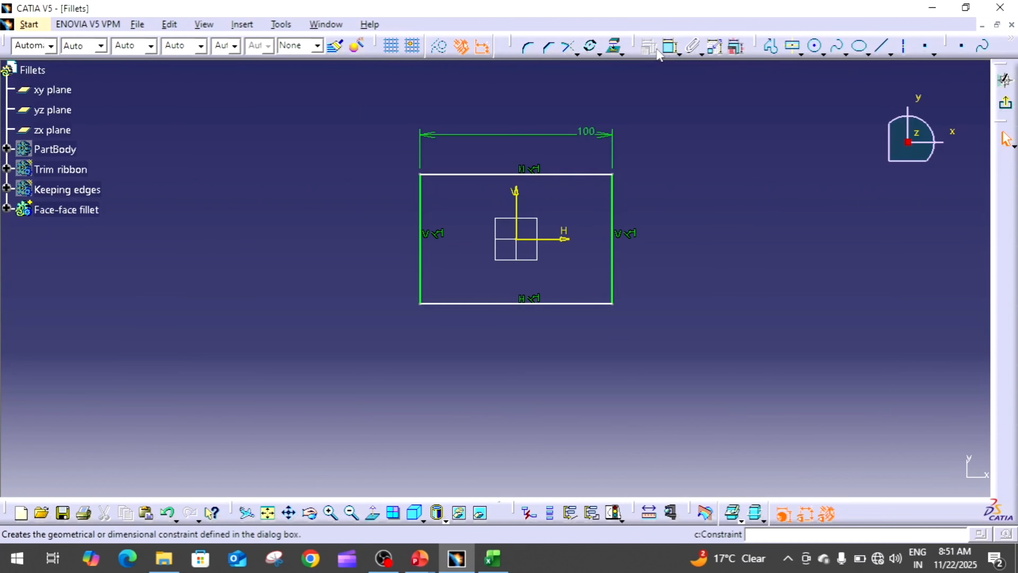
- Dimension the rectangle's vertical side, set it to 50 mm and exit the sketch
click(670, 47)
click(613, 212)
click(664, 216)
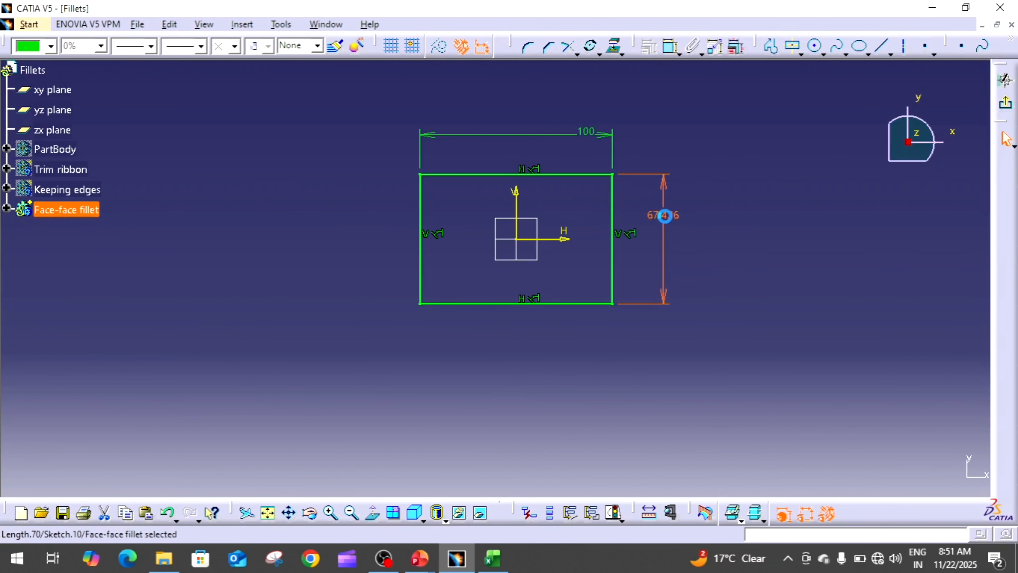
double_click(665, 216)
text(50)
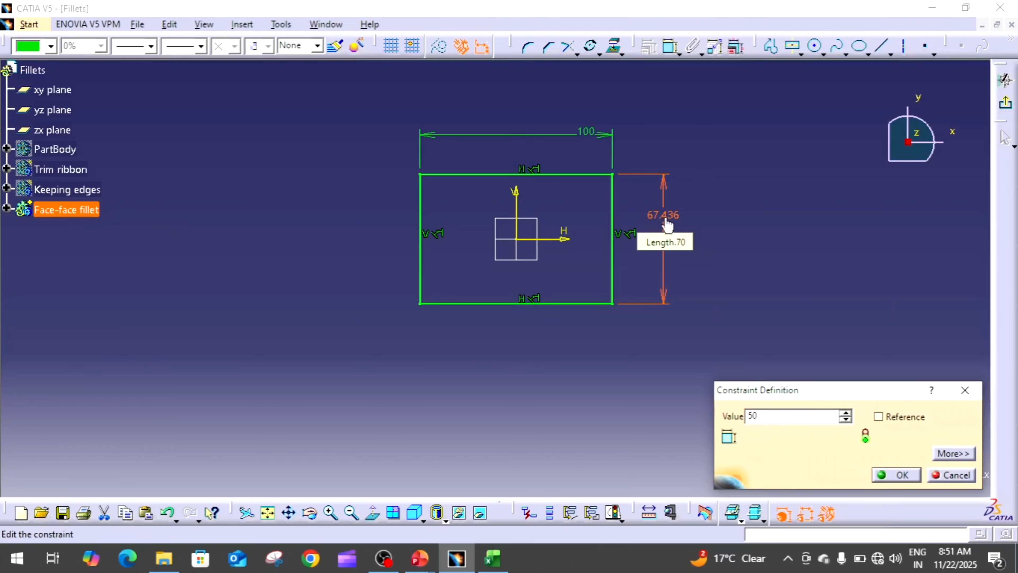
key(Return)
click(1005, 81)
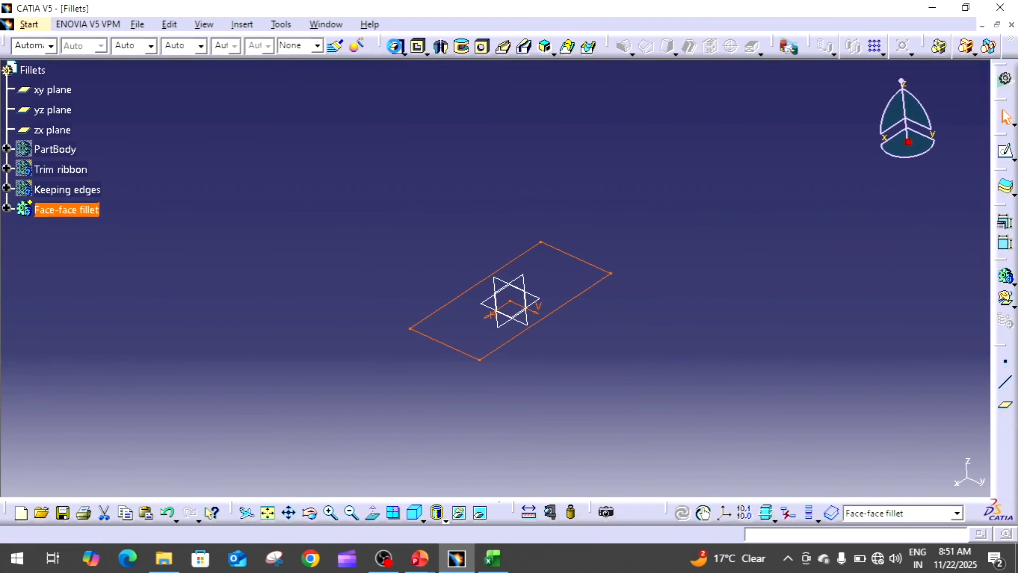
- Pad the rectangular sketch to a length of 5 mm
click(394, 46)
text(5mm)
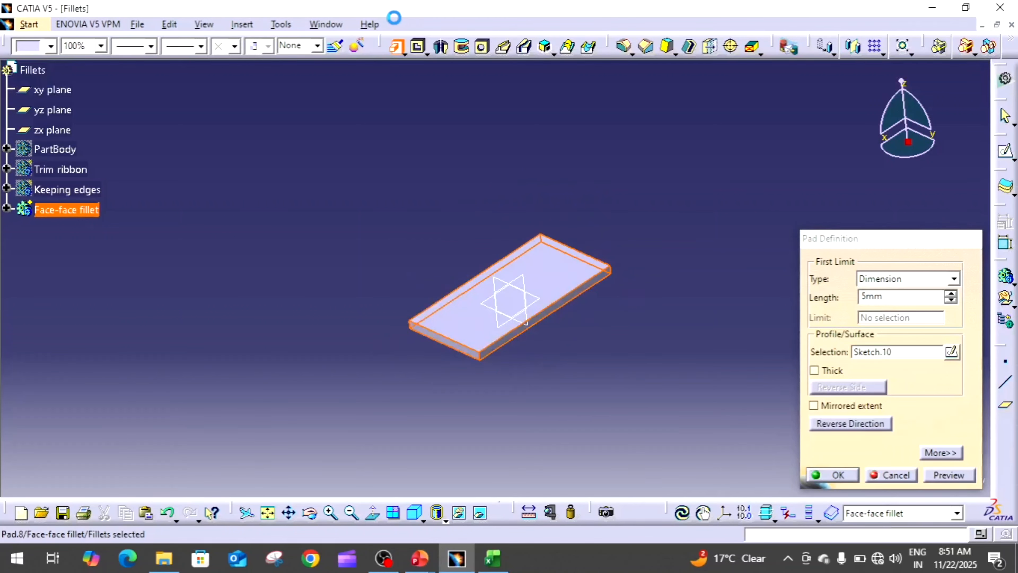
key(Return)
- Sketch a circle about 19 mm in diameter on the plate's upper face, centred on the horizontal axis about 17 mm from the origin
click(579, 274)
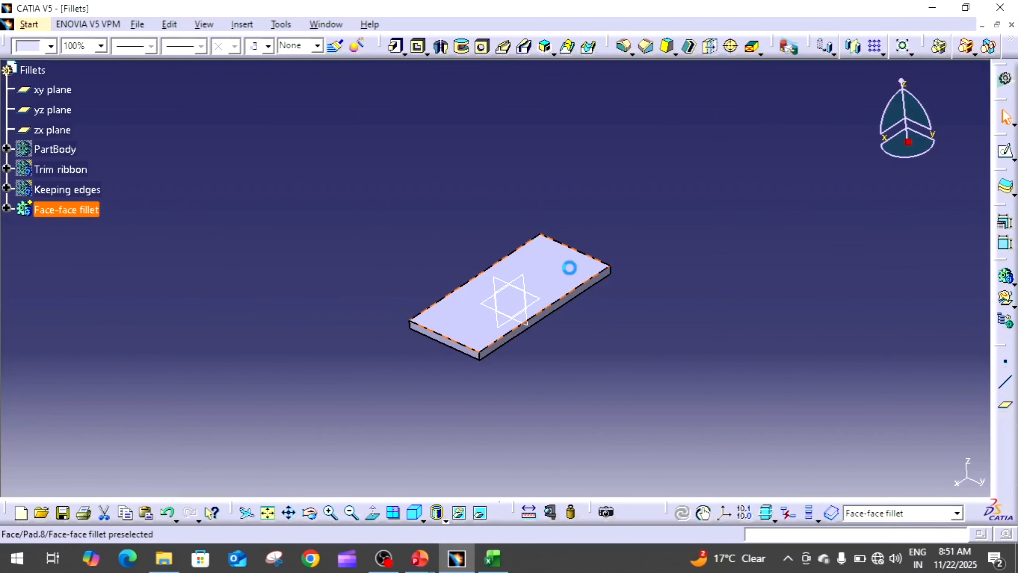
click(1007, 153)
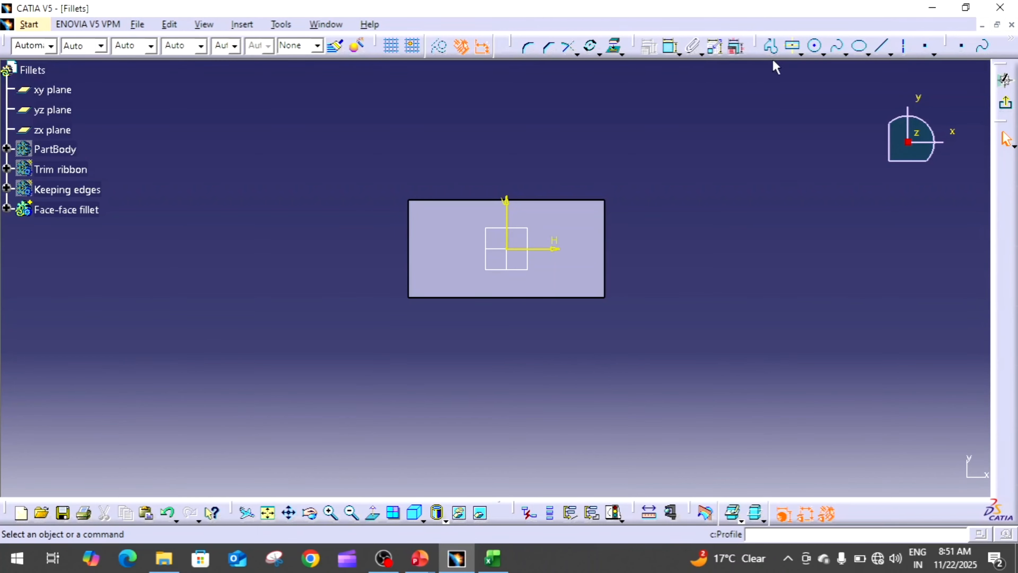
click(814, 45)
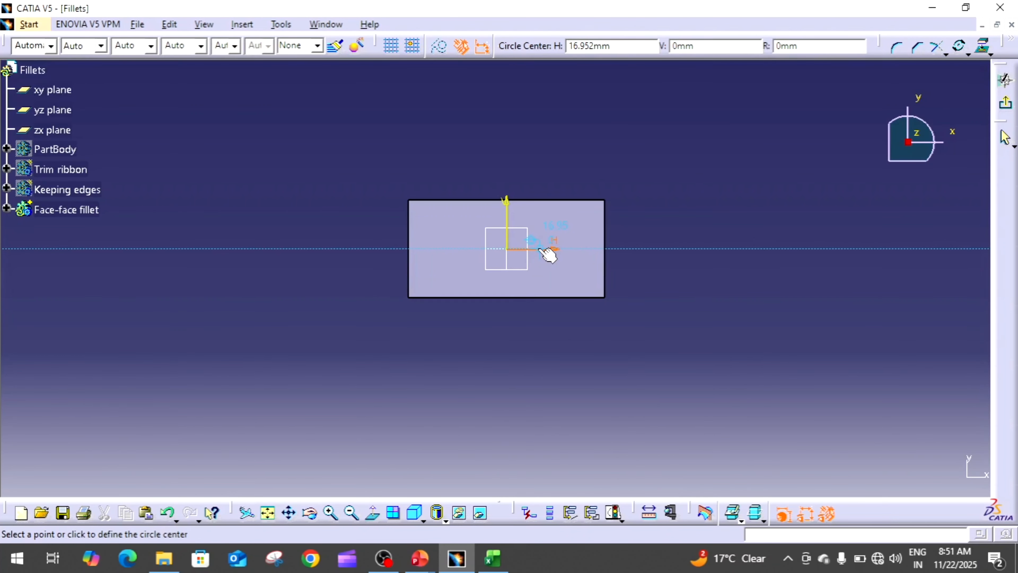
click(539, 249)
click(554, 238)
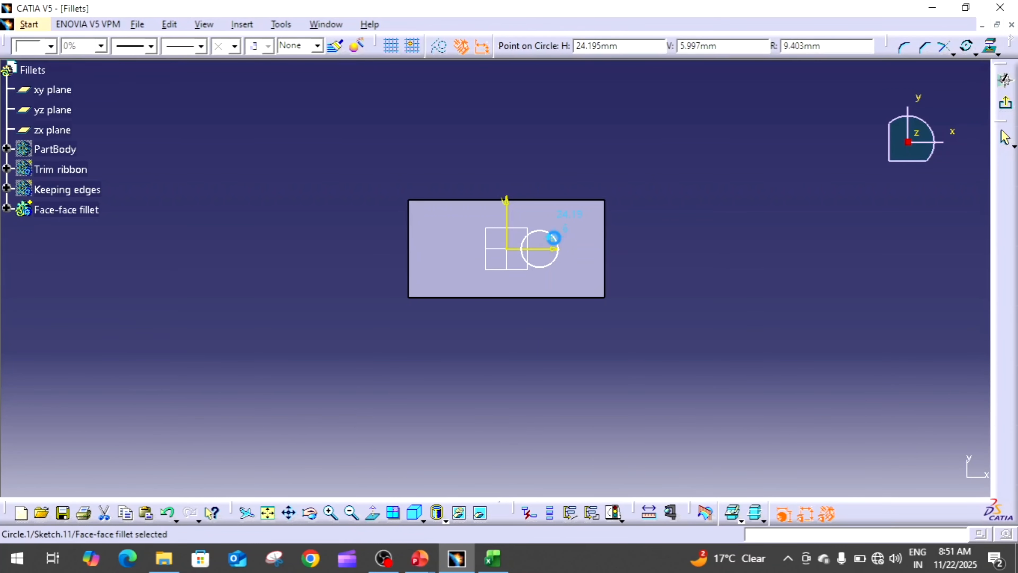
- Dimension the circle's diameter and set it to 10 mm
click(670, 46)
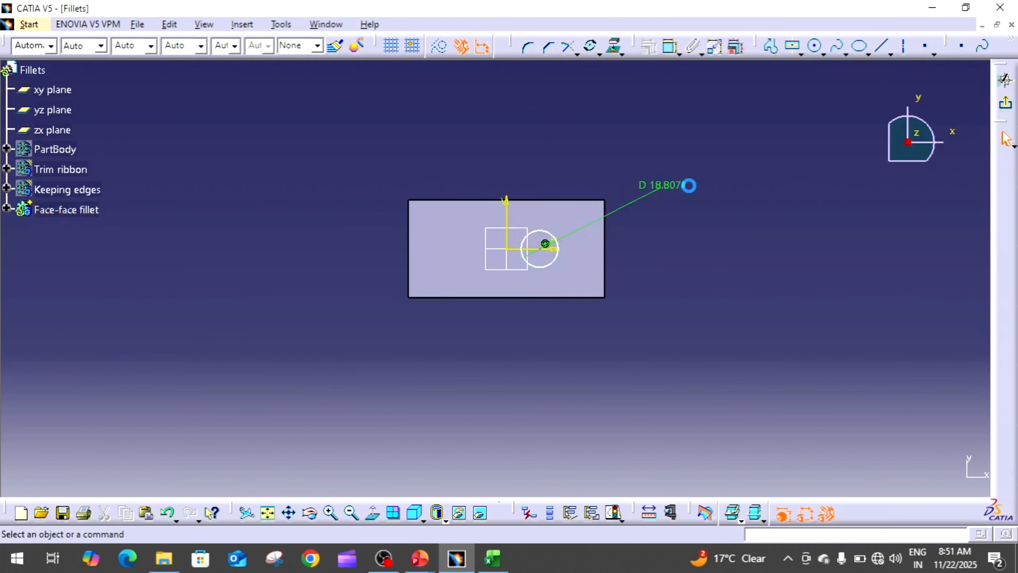
click(689, 186)
double_click(663, 189)
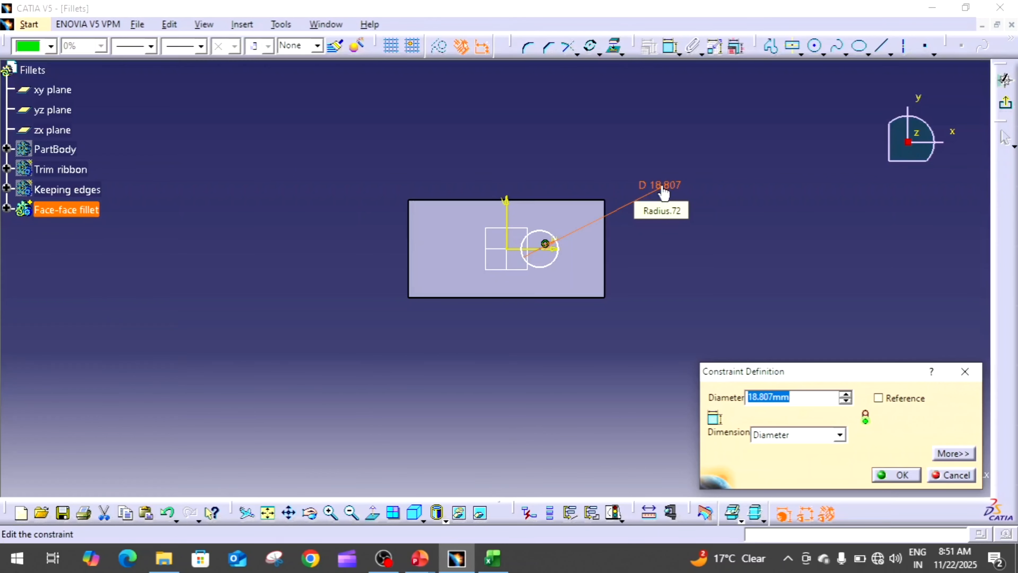
text(10)
key(Return)
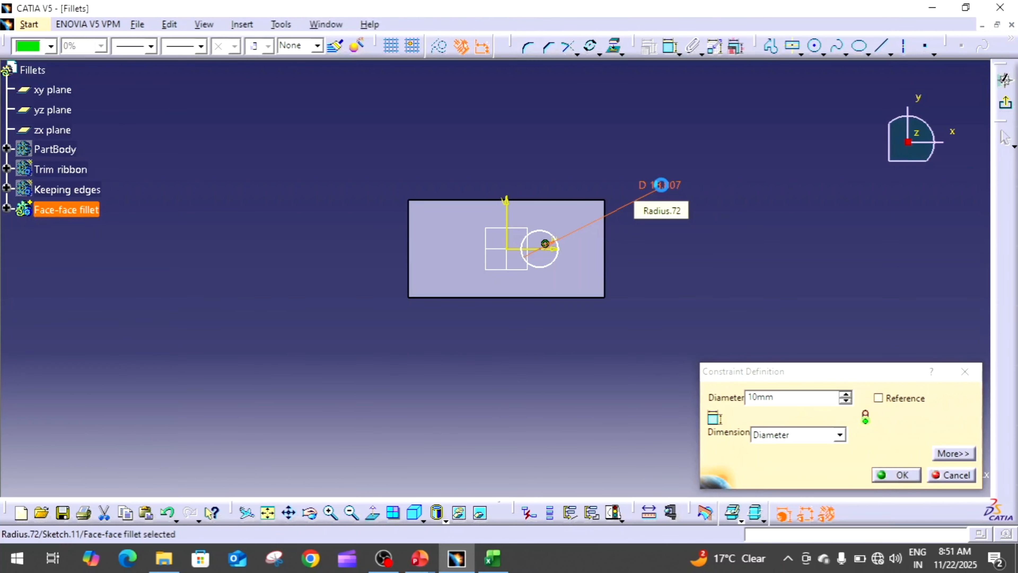
- Dimension the circle centre's distance from the vertical axis as 10 mm, change it to 15 mm and exit the sketch
click(670, 46)
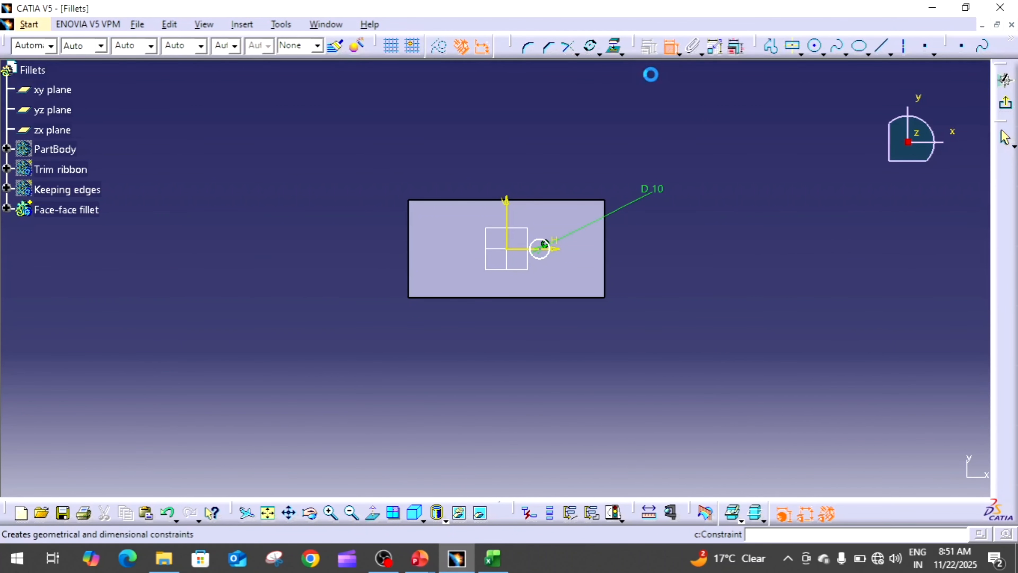
click(542, 246)
click(507, 229)
click(543, 164)
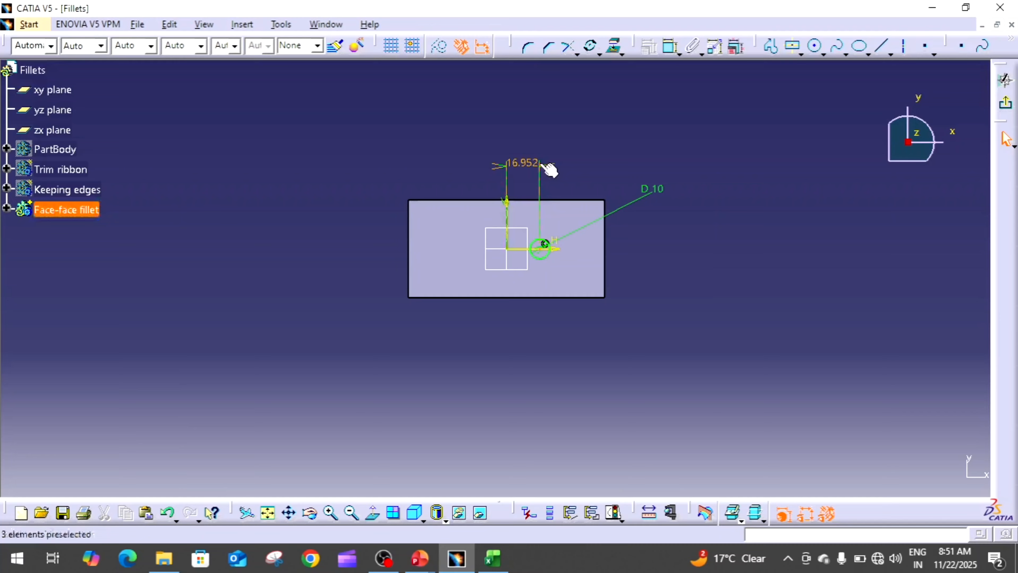
double_click(522, 160)
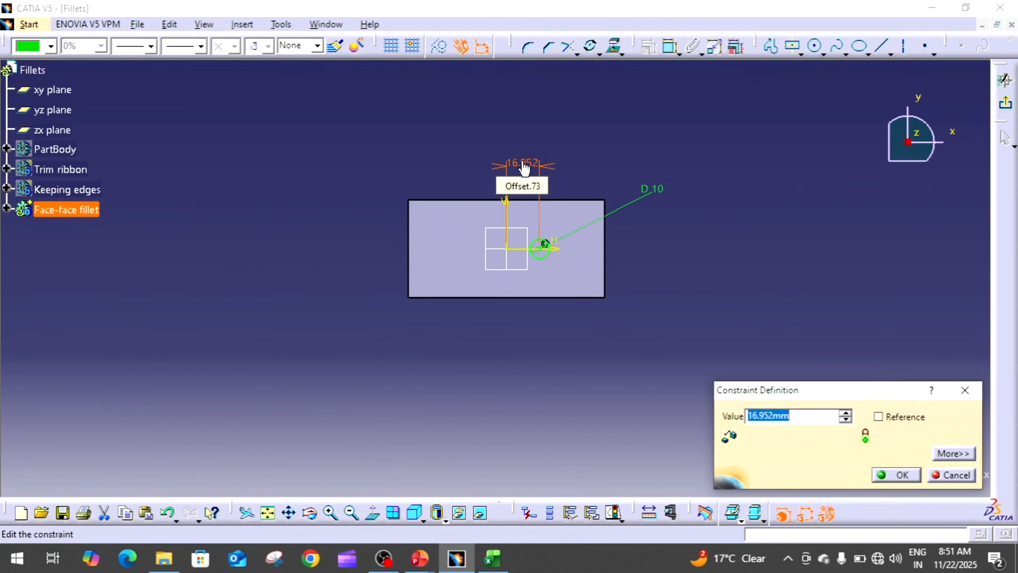
text(10)
key(Return)
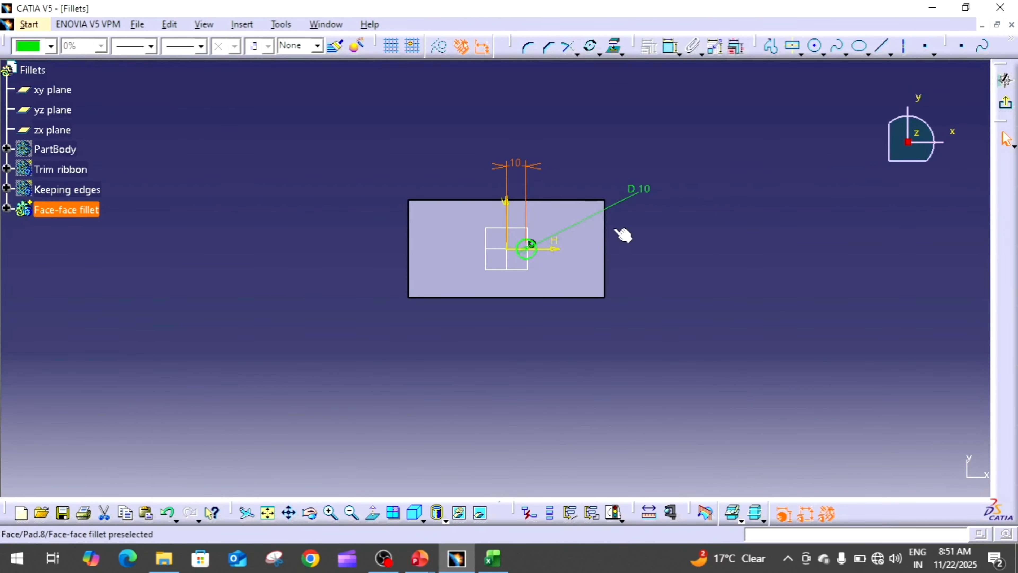
double_click(515, 162)
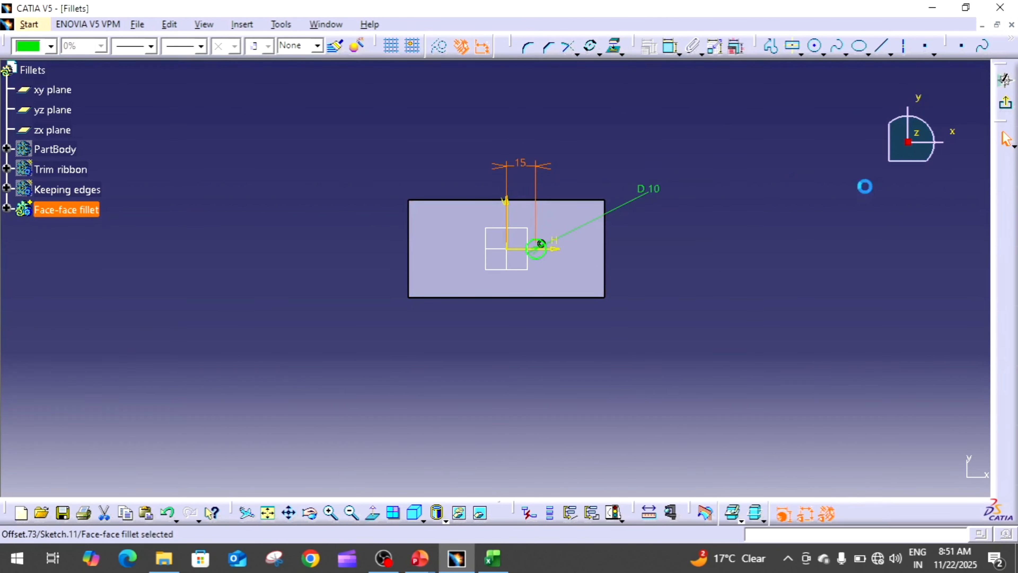
click(1008, 105)
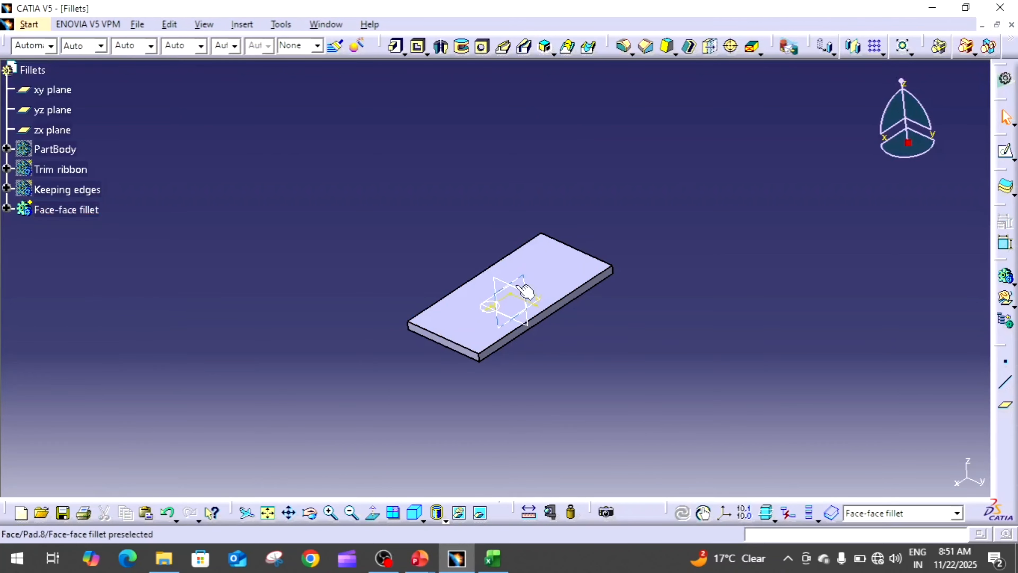
- Start a drafted filleted pad from the circle sketch with a 10 mm length and the plate's upper face as second limit
click(497, 318)
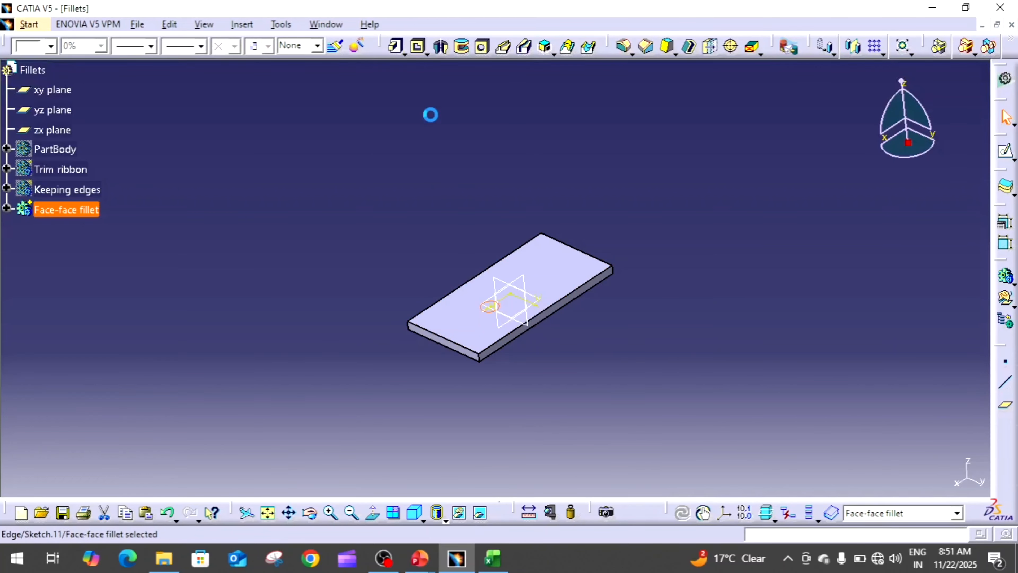
click(405, 54)
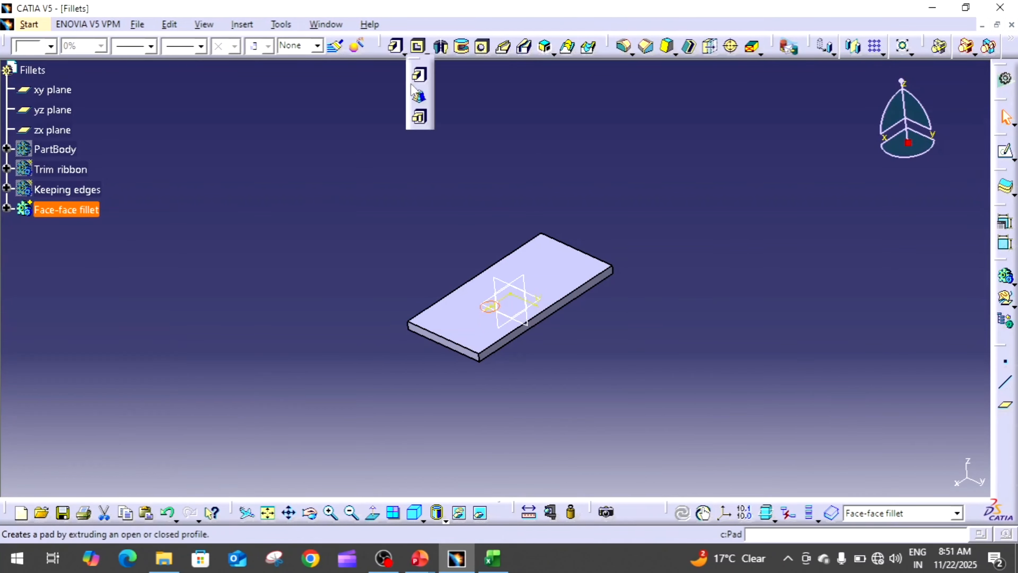
click(421, 99)
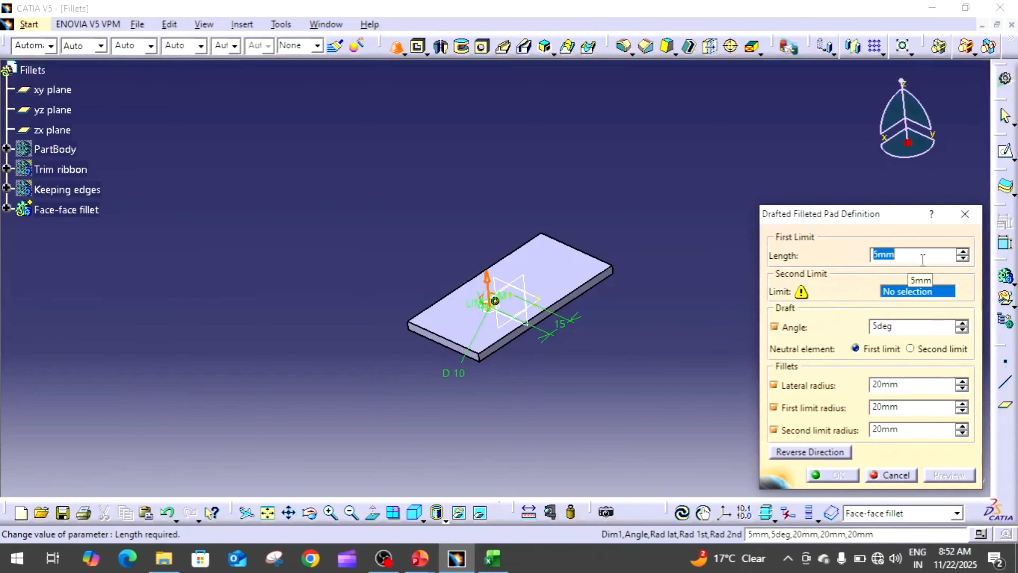
text(10)
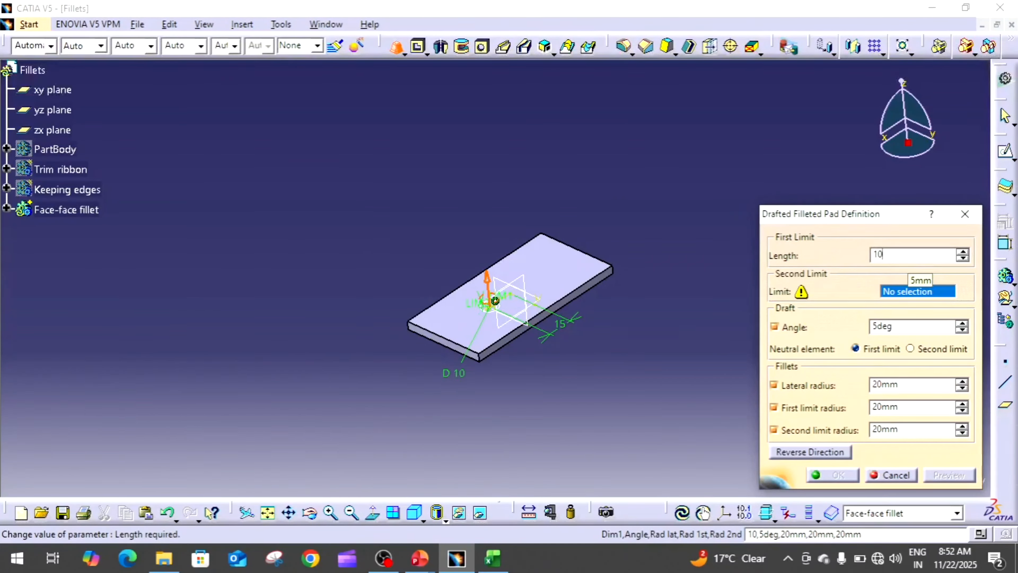
click(892, 291)
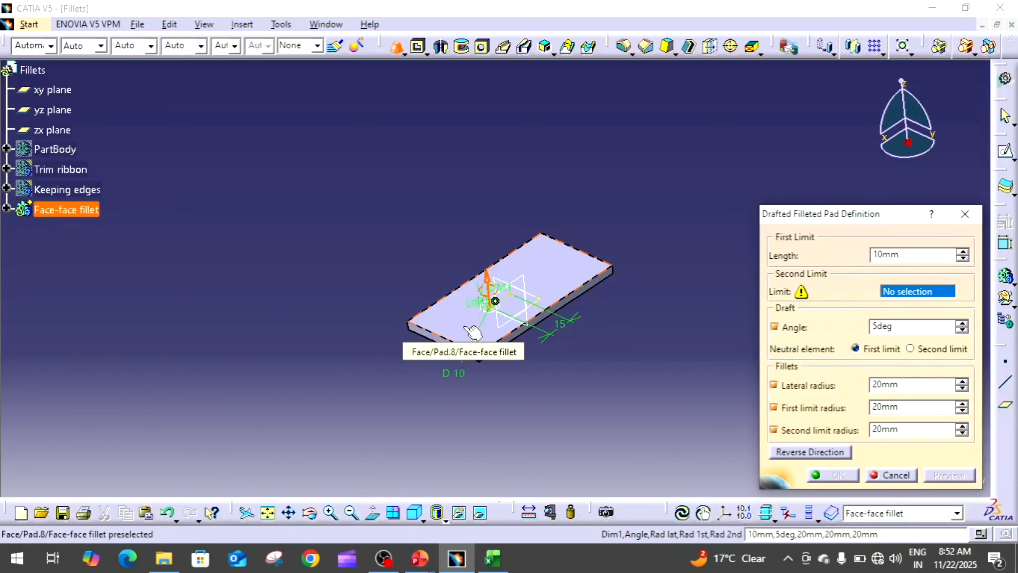
click(478, 333)
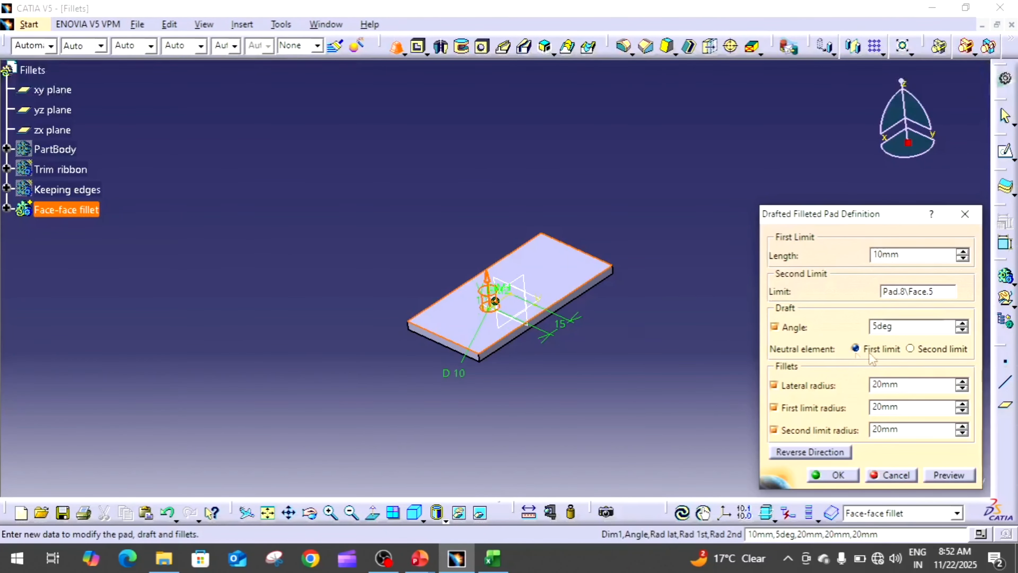
- Try to create the drafted filleted pad with a draft angle of 15 degrees
click(902, 327)
double_click(903, 327)
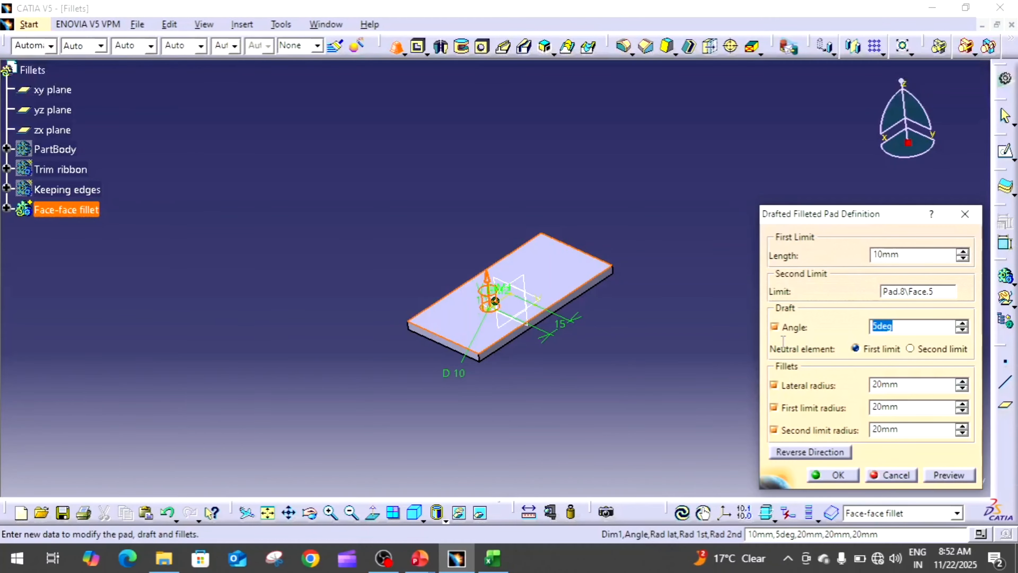
text(15)
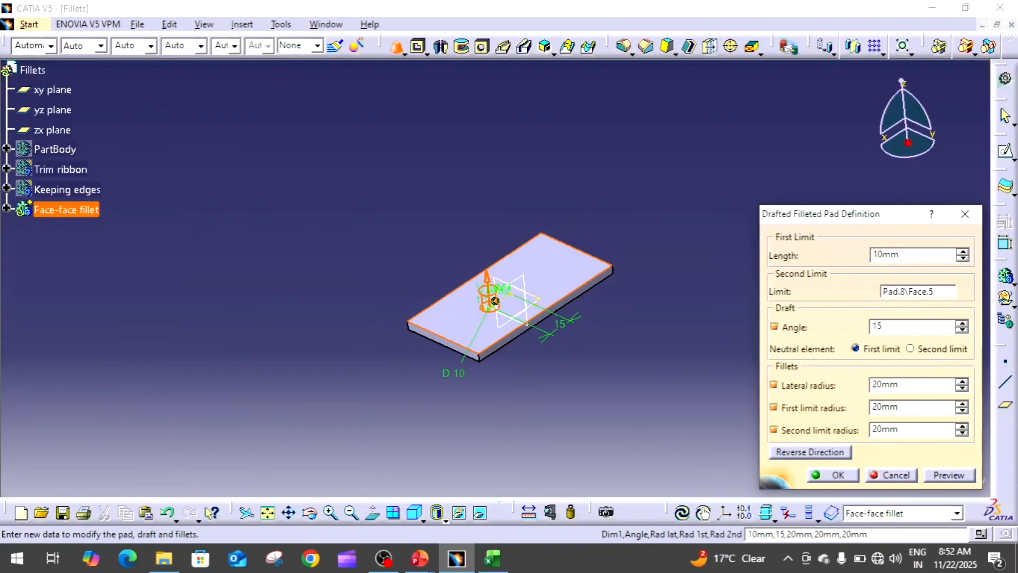
click(946, 474)
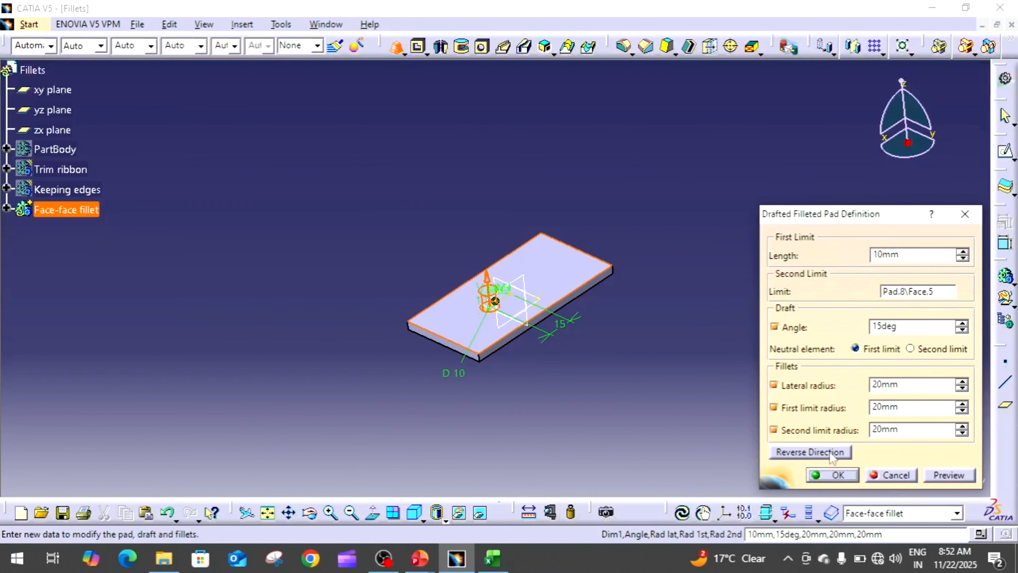
click(840, 476)
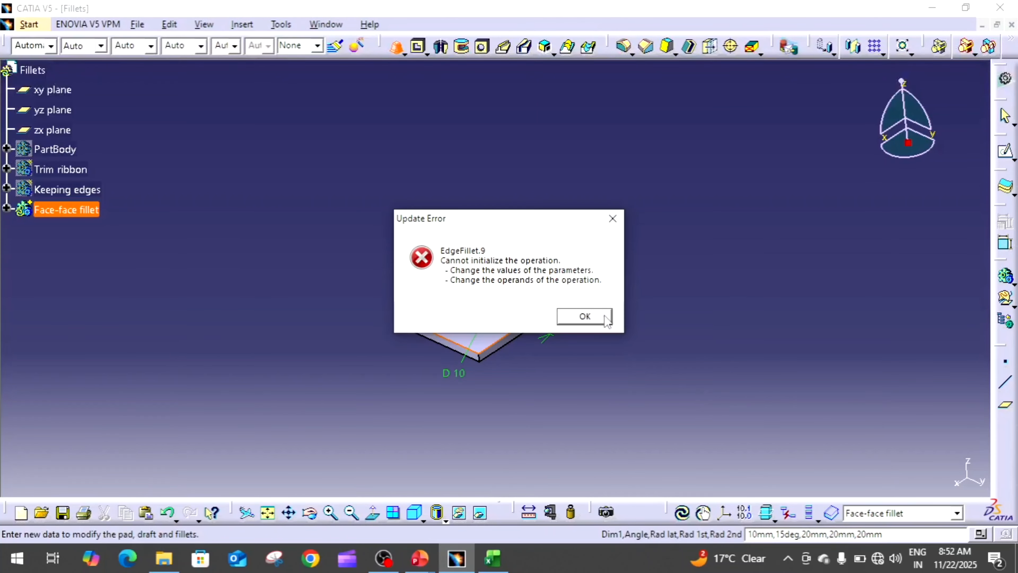
click(585, 317)
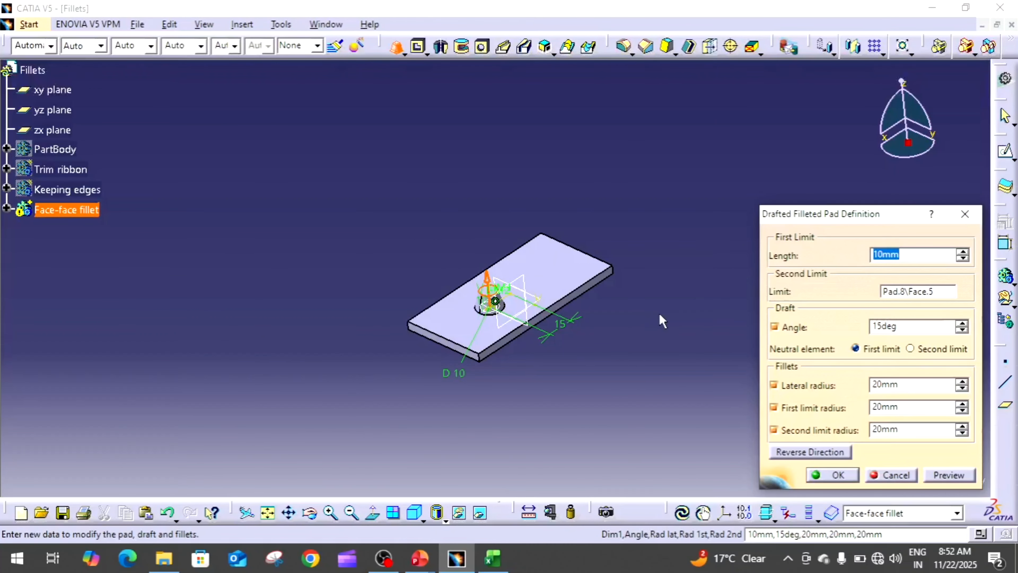
- Set the drafted filleted pad's draft angle to 30 degrees
middle_drag(661, 321, 614, 209)
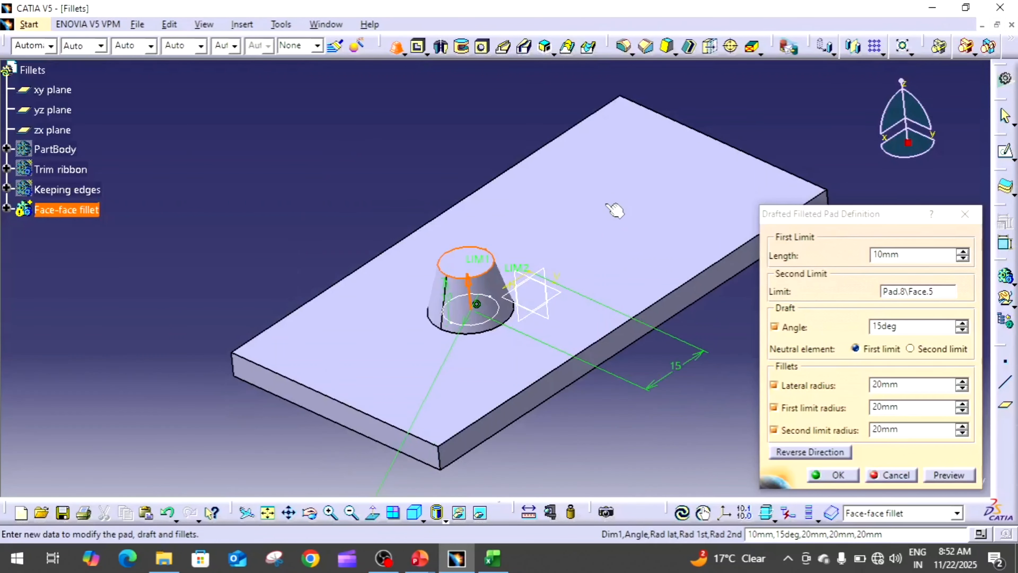
double_click(935, 328)
text(3)
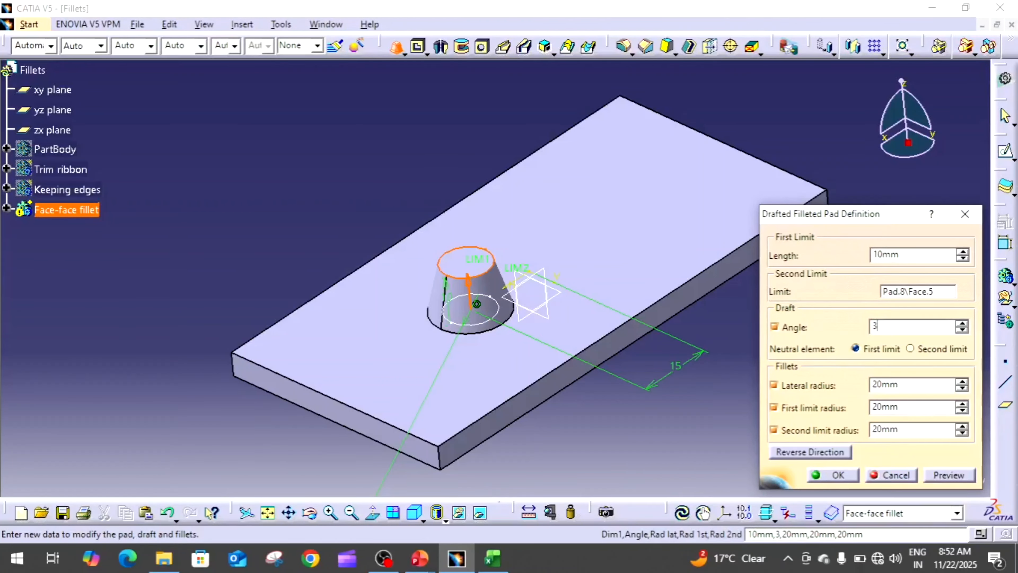
text(0)
- Set the lateral, first limit and second limit fillet radii to 0.1 mm each and create the drafted filleted pad
double_click(927, 385)
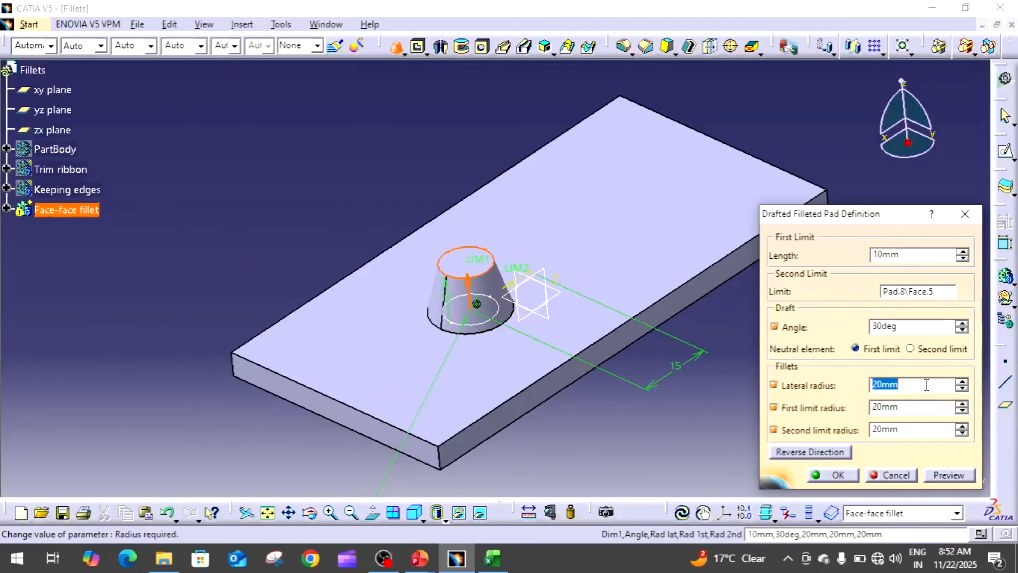
text(.1)
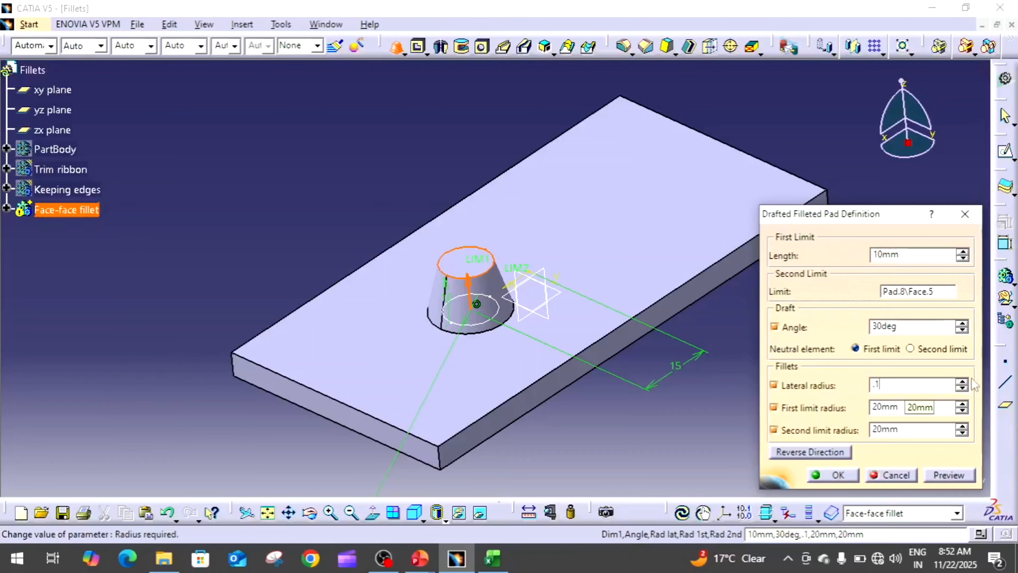
double_click(939, 408)
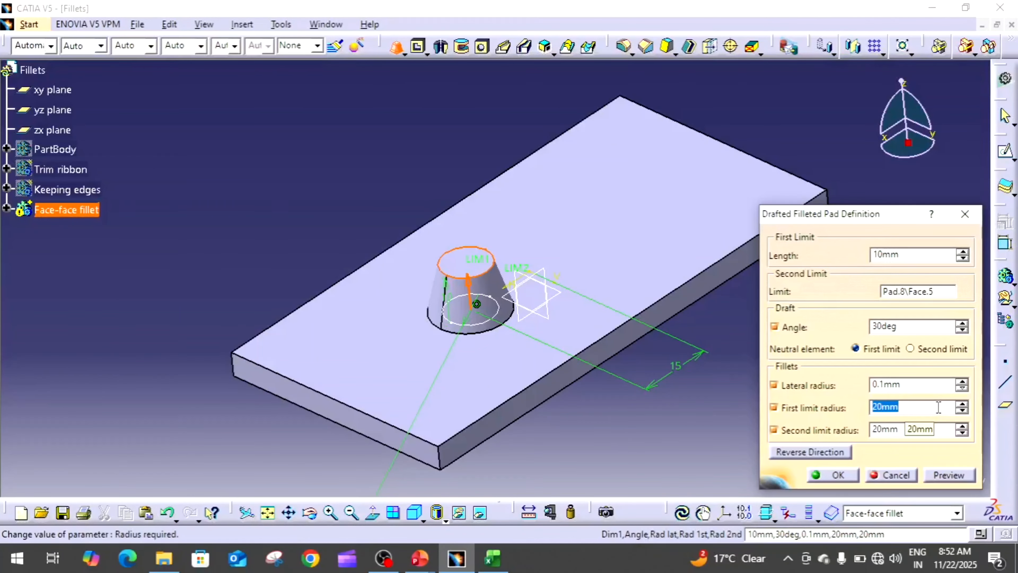
text(.1)
double_click(912, 430)
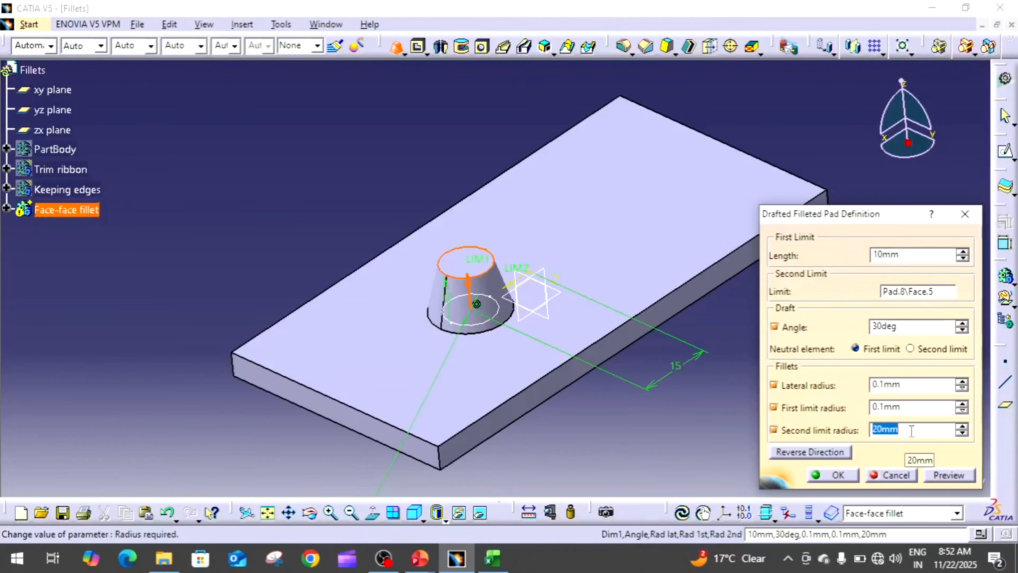
text(.1)
key(Return)
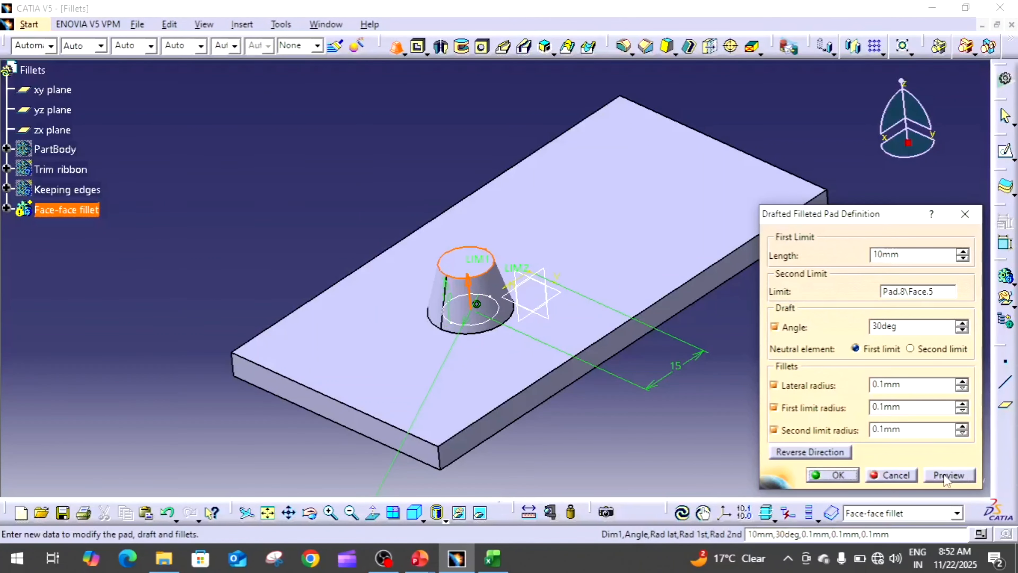
click(838, 476)
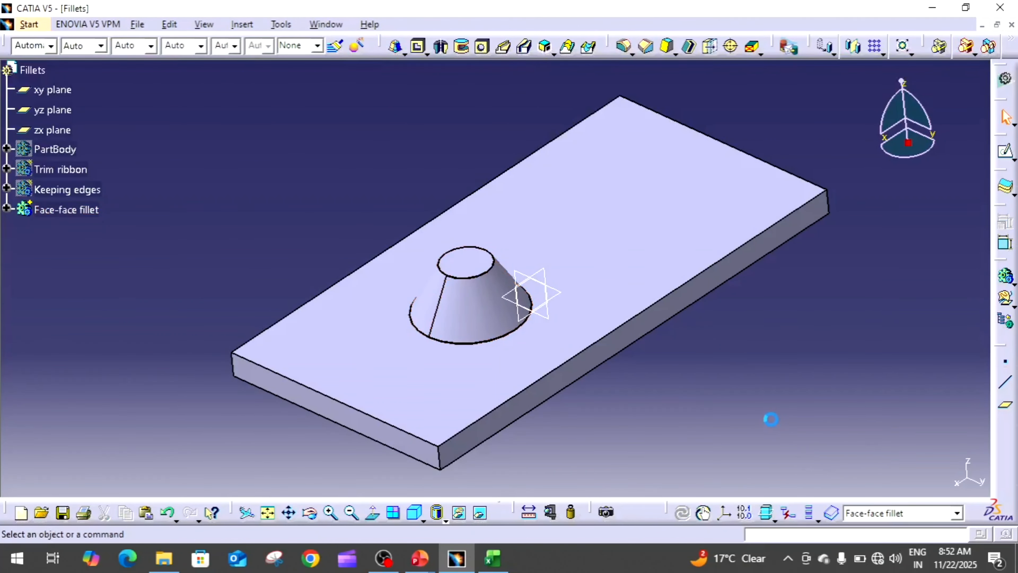
- Expand the Face-face fillet body and delete both of its edge fillets, EdgeFillet.9 and EdgeFillet.10
middle_drag(770, 419, 645, 324)
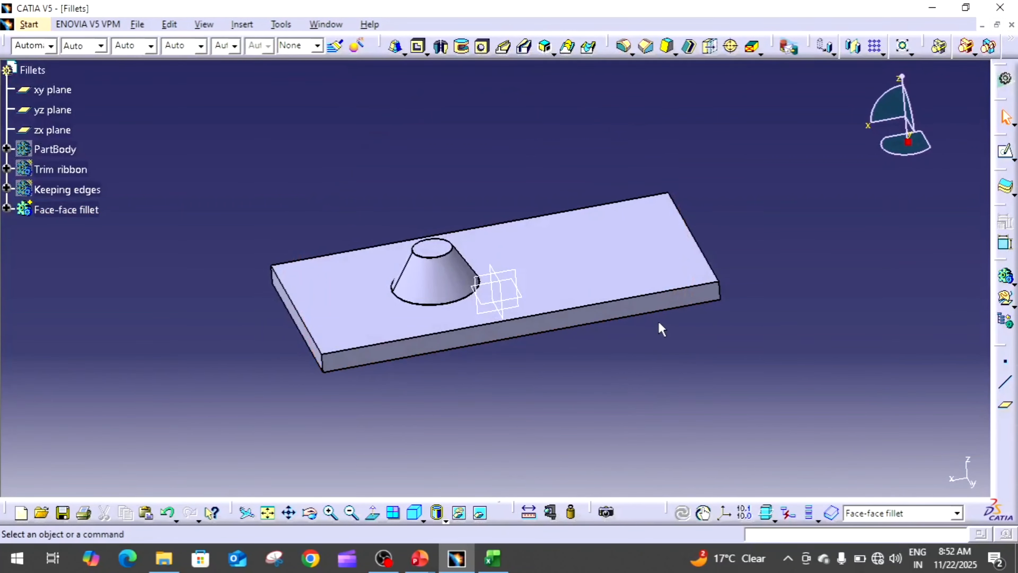
click(6, 208)
click(70, 328)
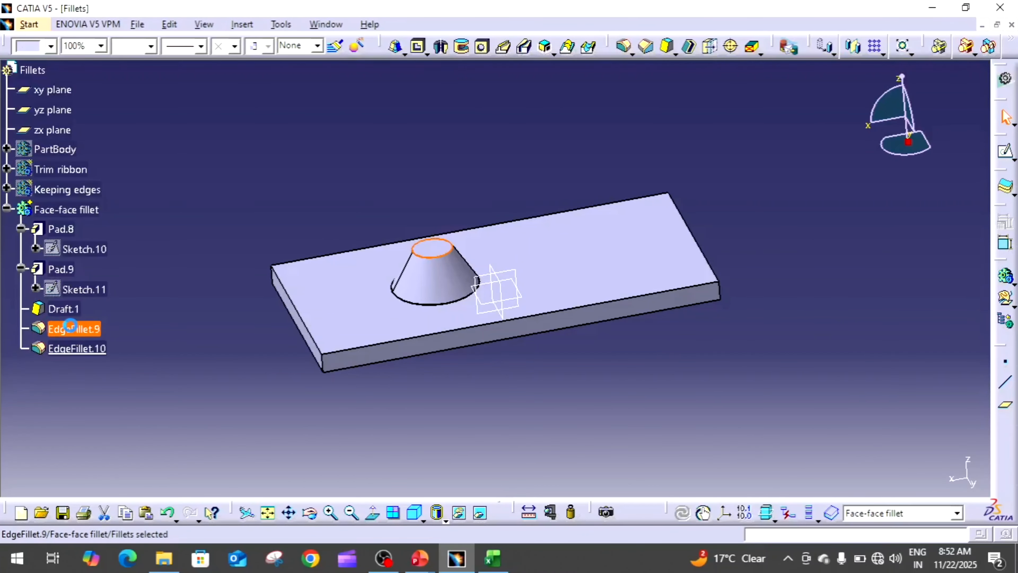
ctrl+click(85, 348)
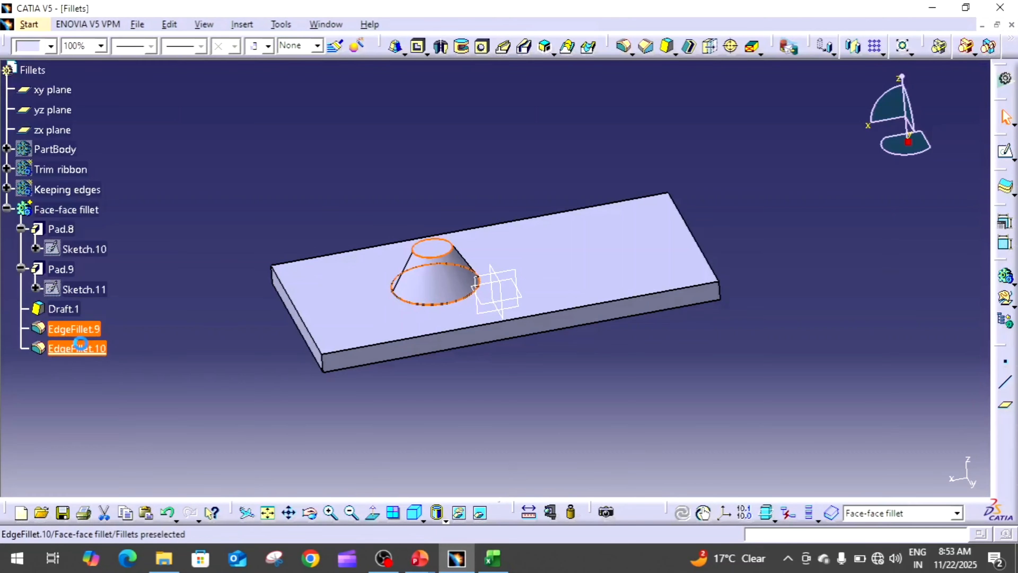
right_click(89, 347)
click(140, 206)
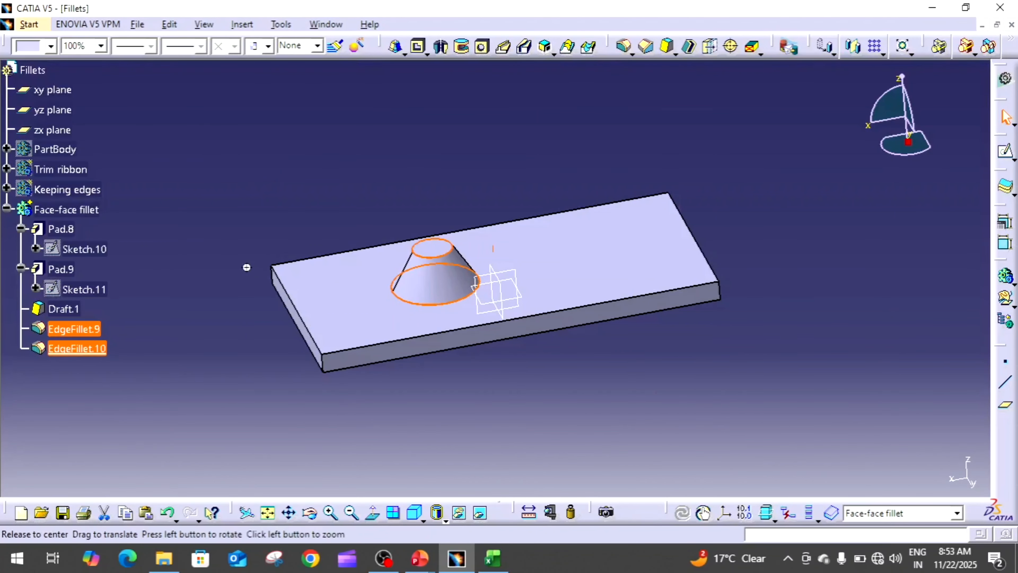
middle_drag(245, 266, 254, 241)
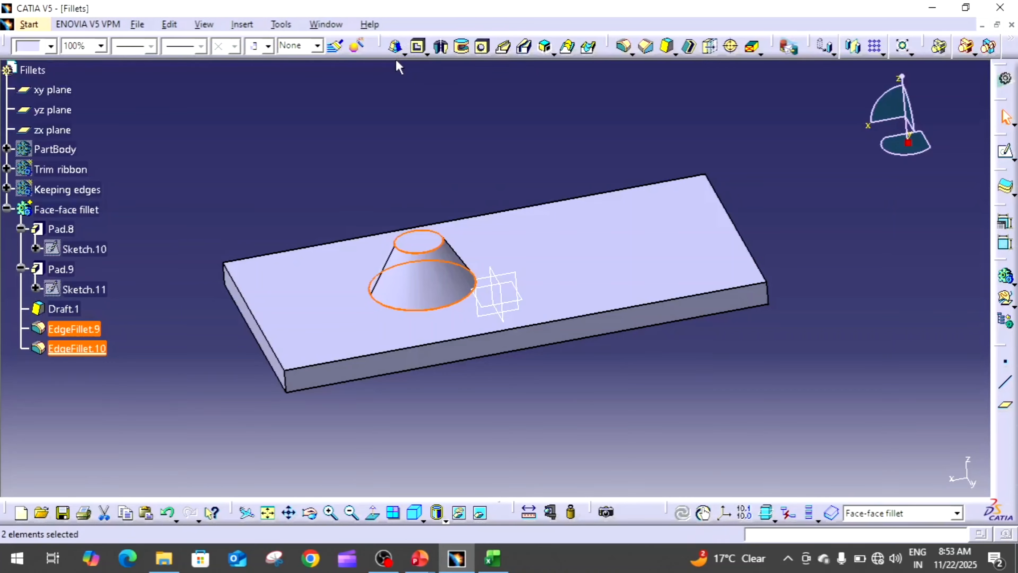
click(405, 55)
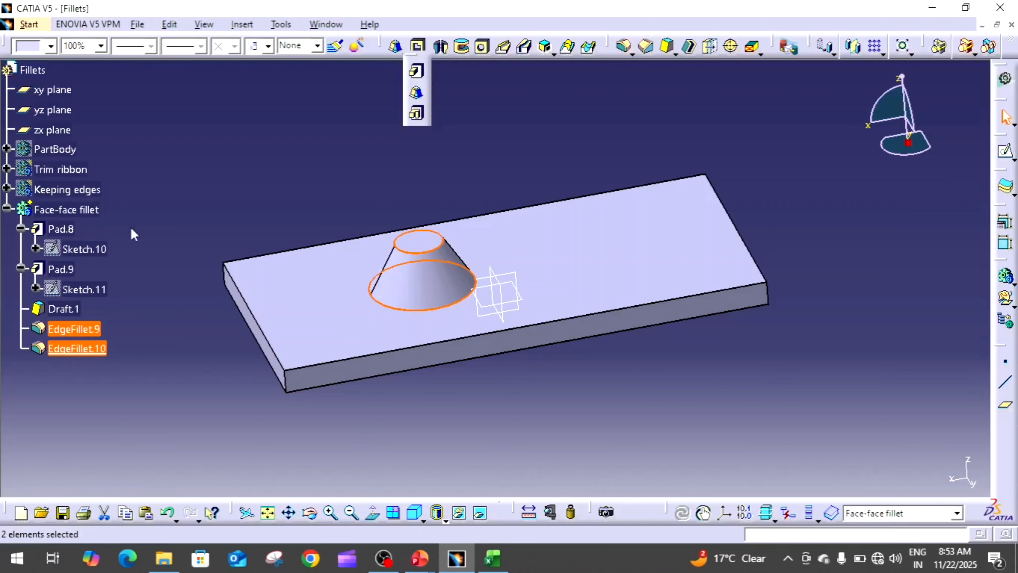
right_click(98, 352)
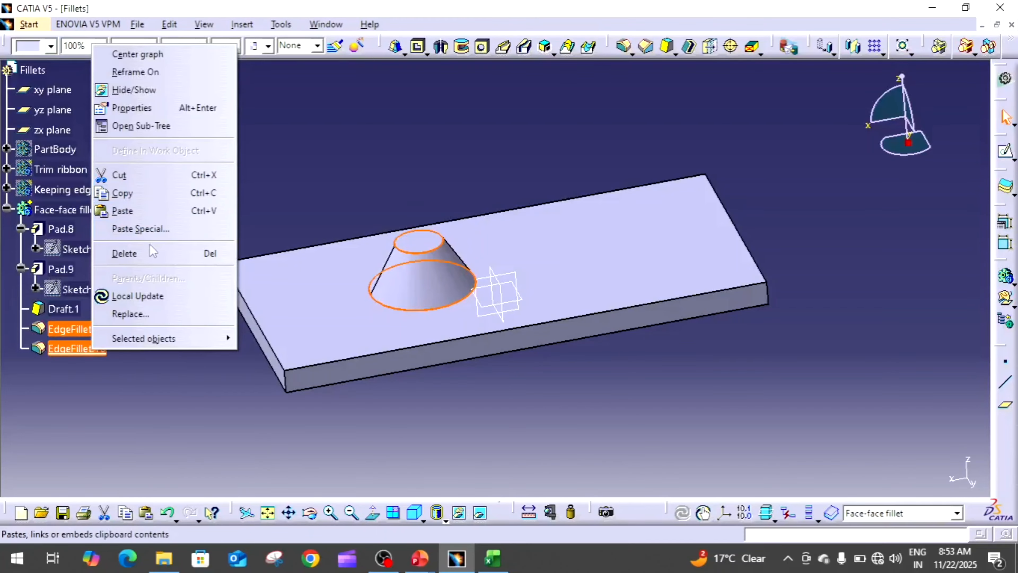
click(149, 253)
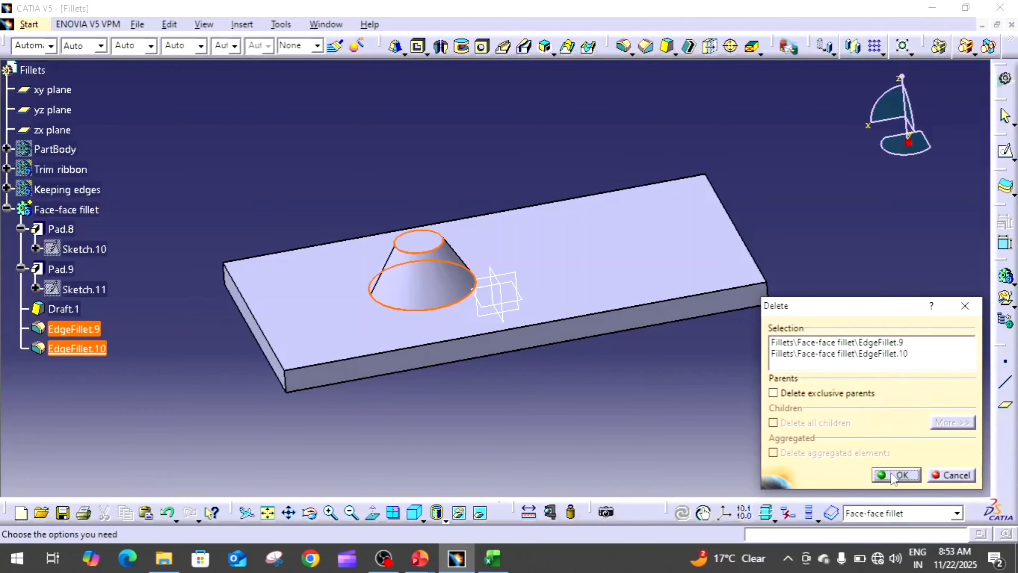
click(897, 475)
middle_drag(802, 405, 798, 433)
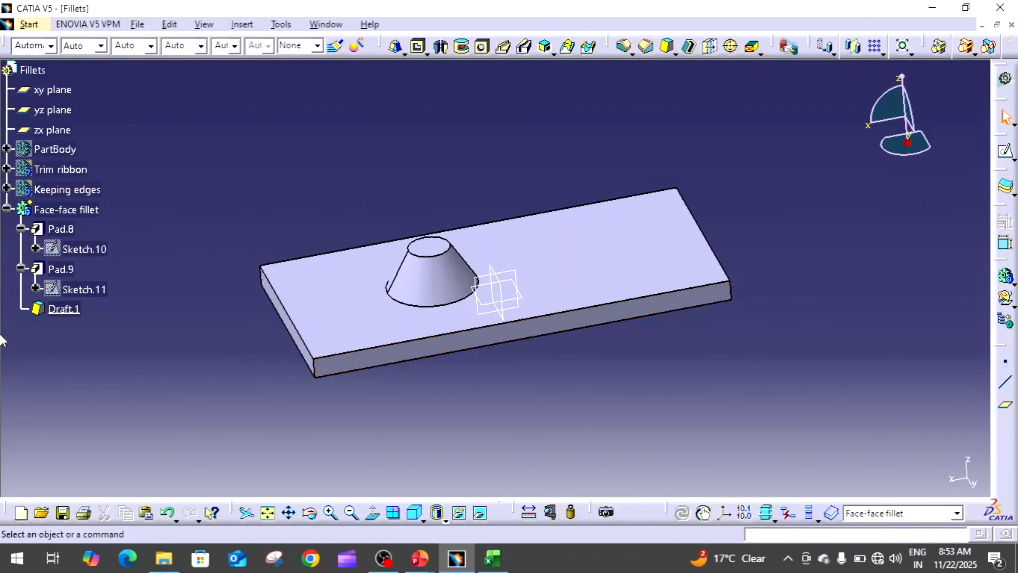
- Mirror the current solid, with its drafted circular boss, about the yz plane
click(76, 314)
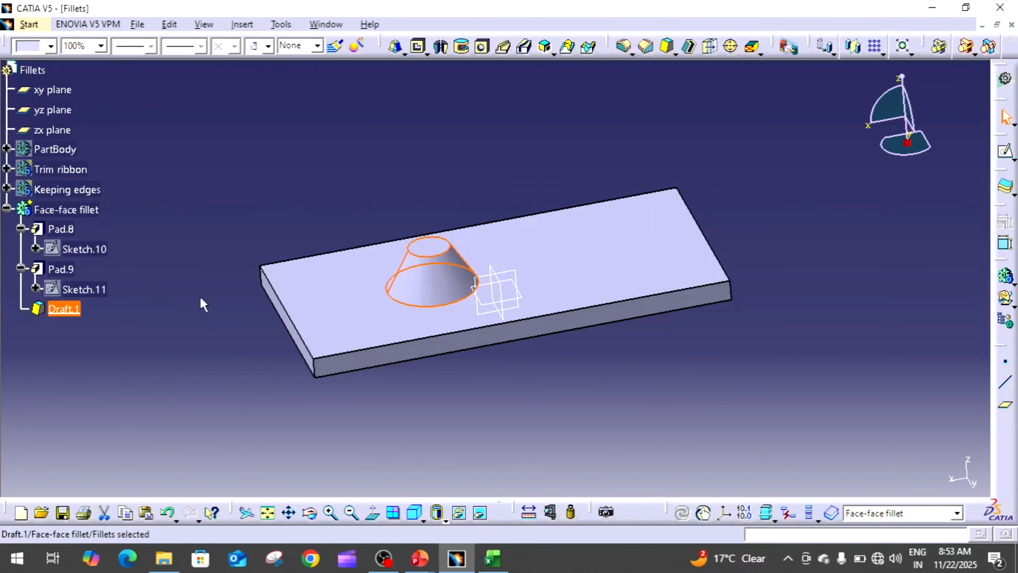
click(853, 59)
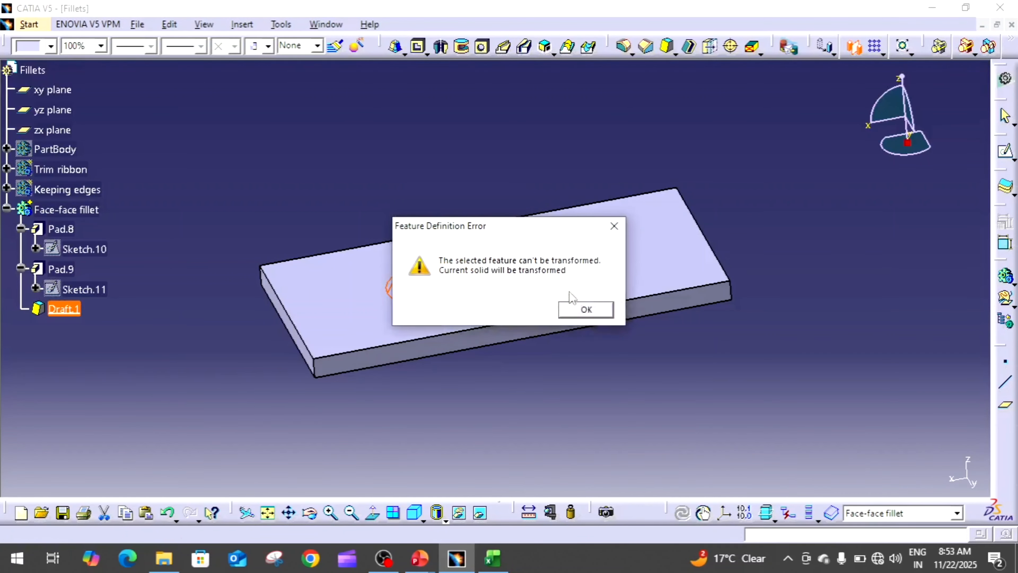
click(586, 313)
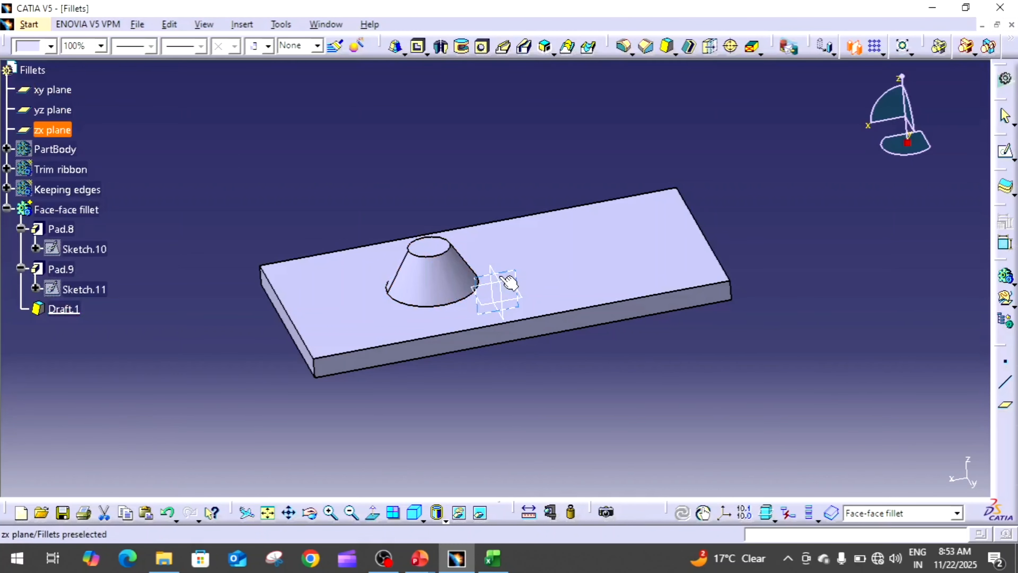
click(498, 292)
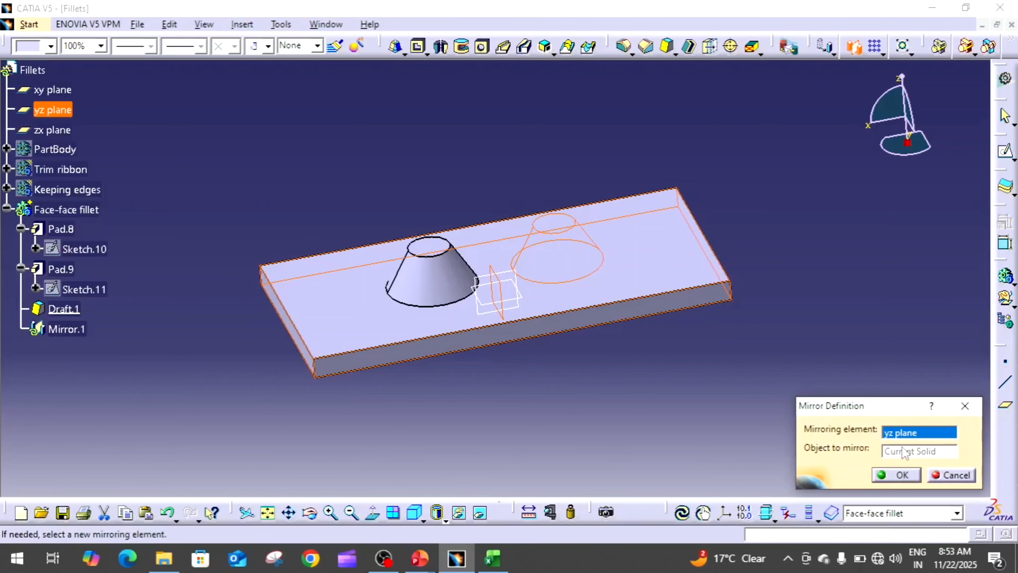
click(897, 475)
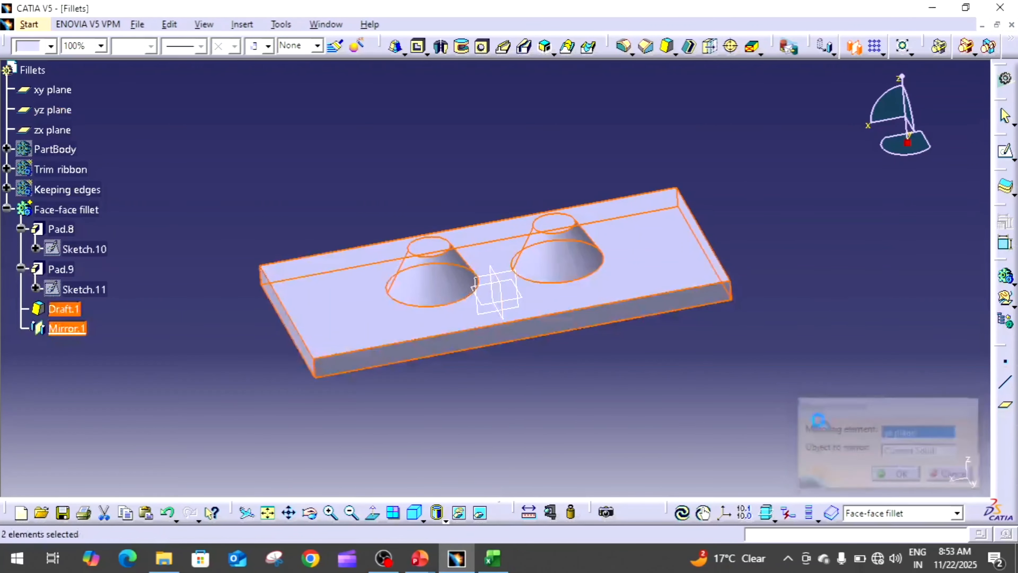
- Create a face-face fillet with a 10 mm radius between the conical side faces of the two bosses and dismiss the warnings
middle_drag(816, 416, 505, 248)
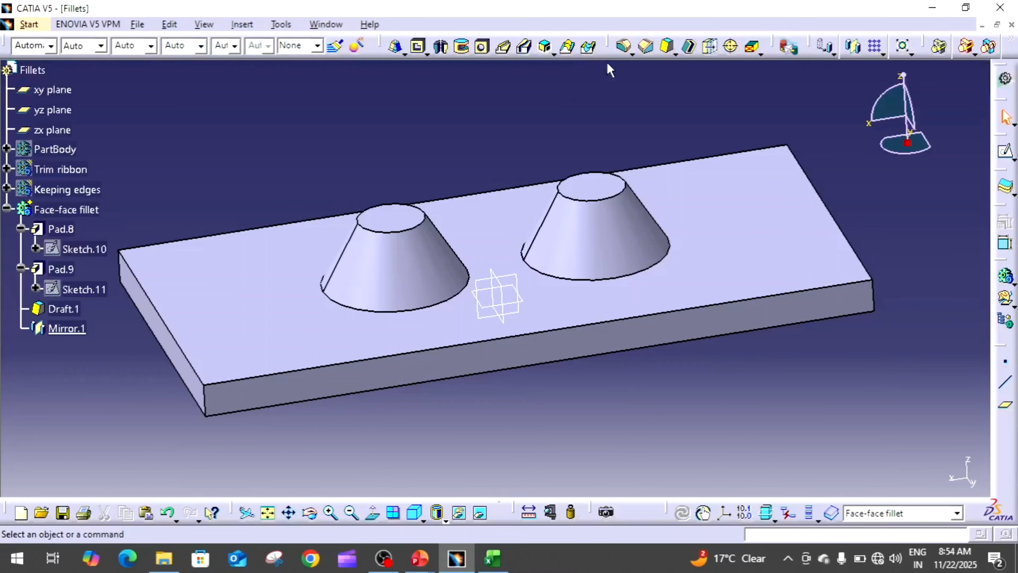
click(631, 53)
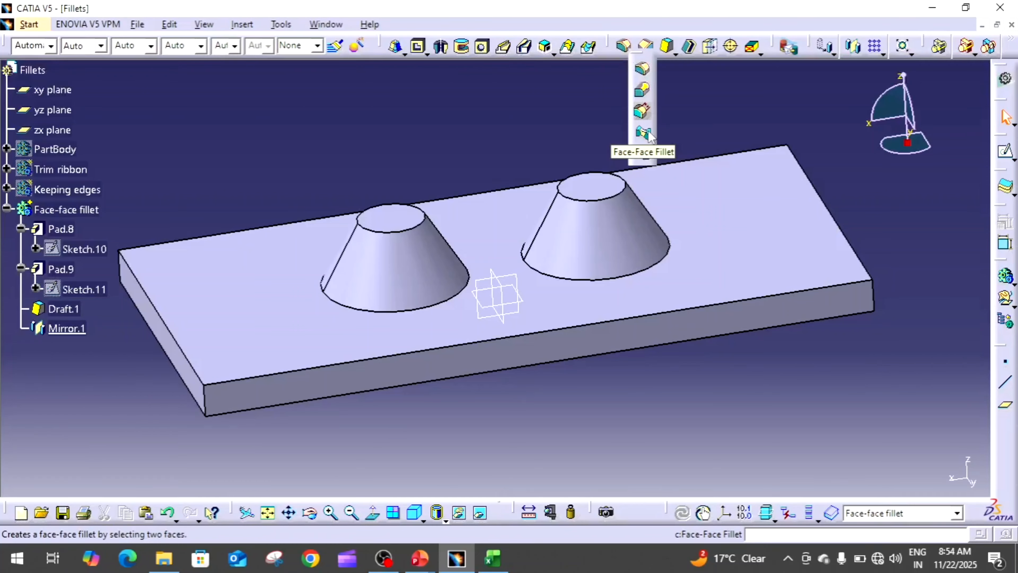
click(643, 132)
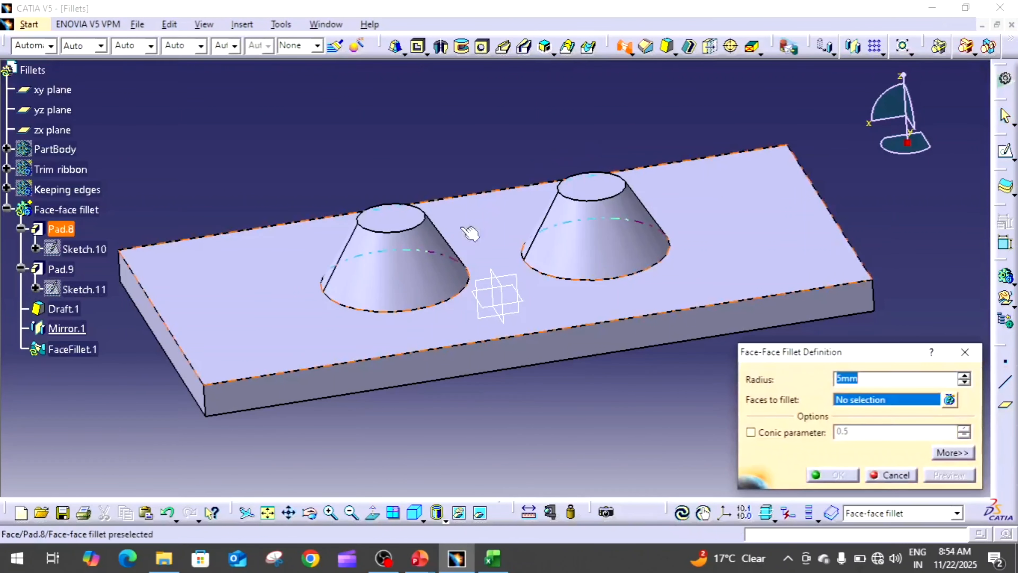
click(419, 260)
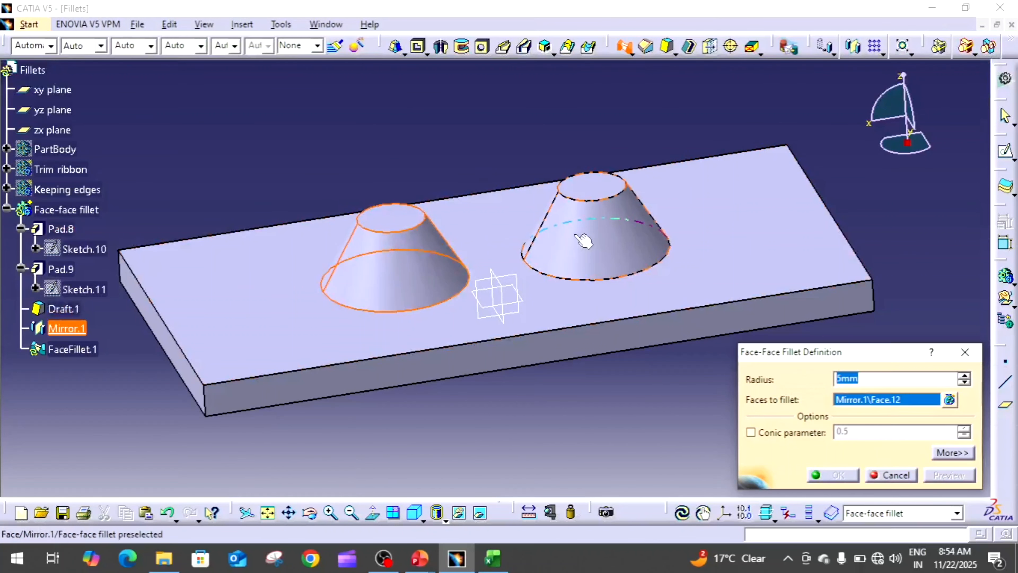
click(607, 233)
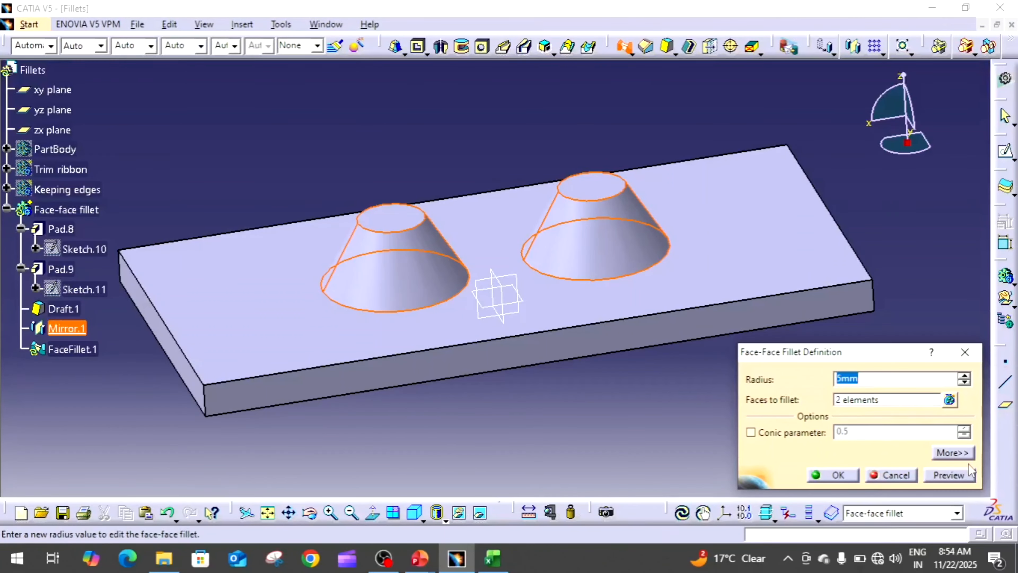
click(961, 476)
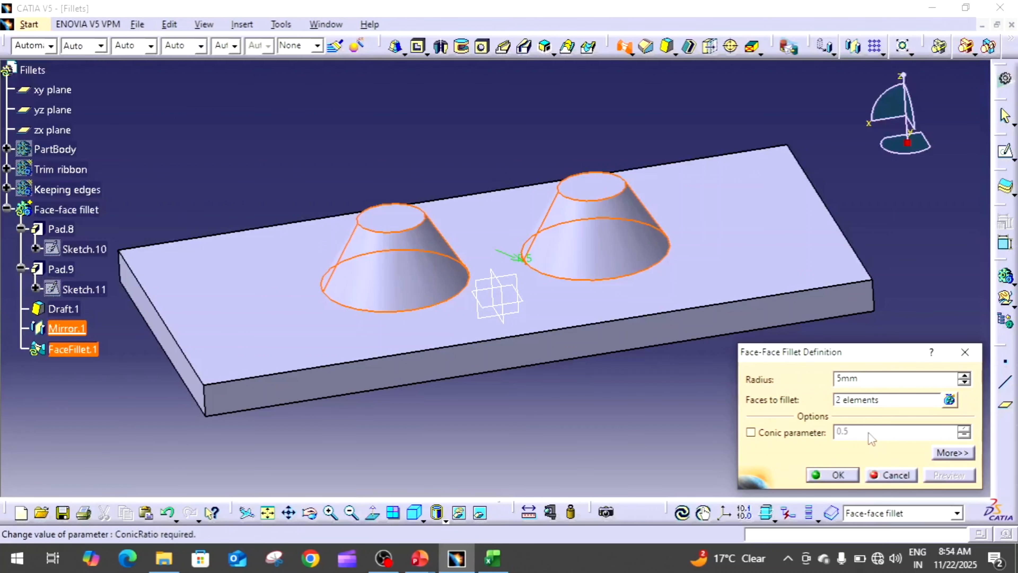
drag(858, 379, 803, 382)
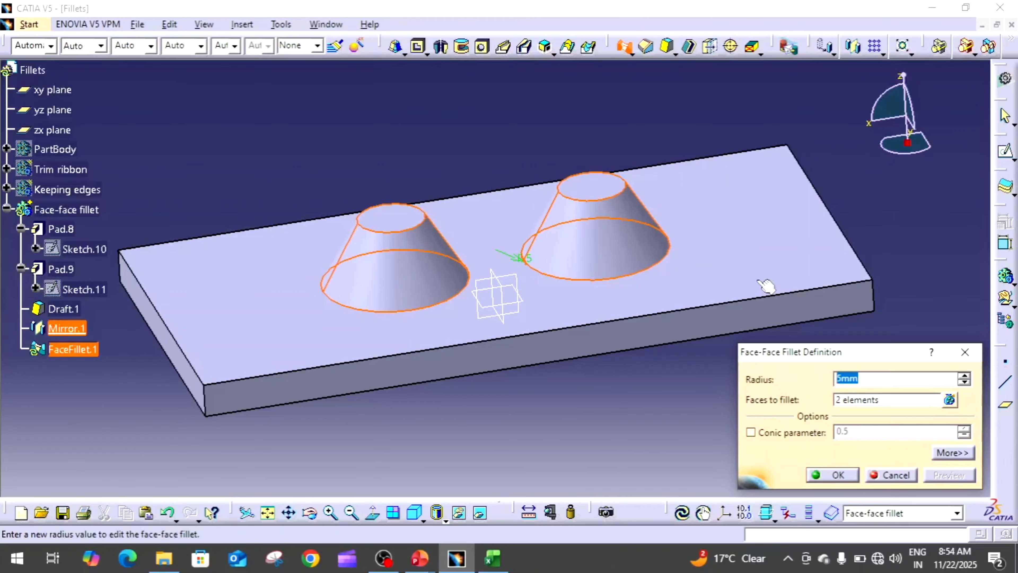
text(10)
click(858, 475)
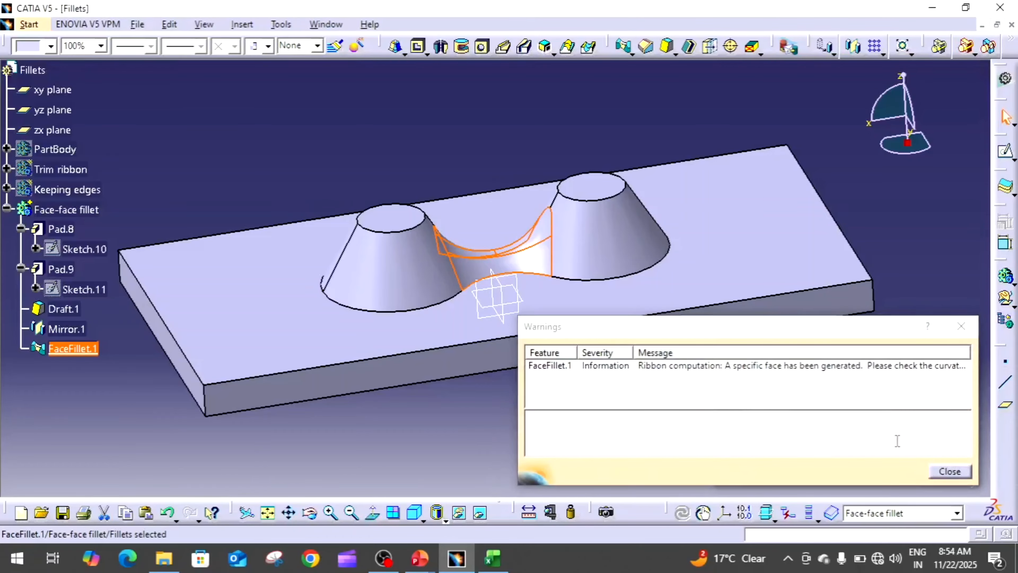
click(949, 472)
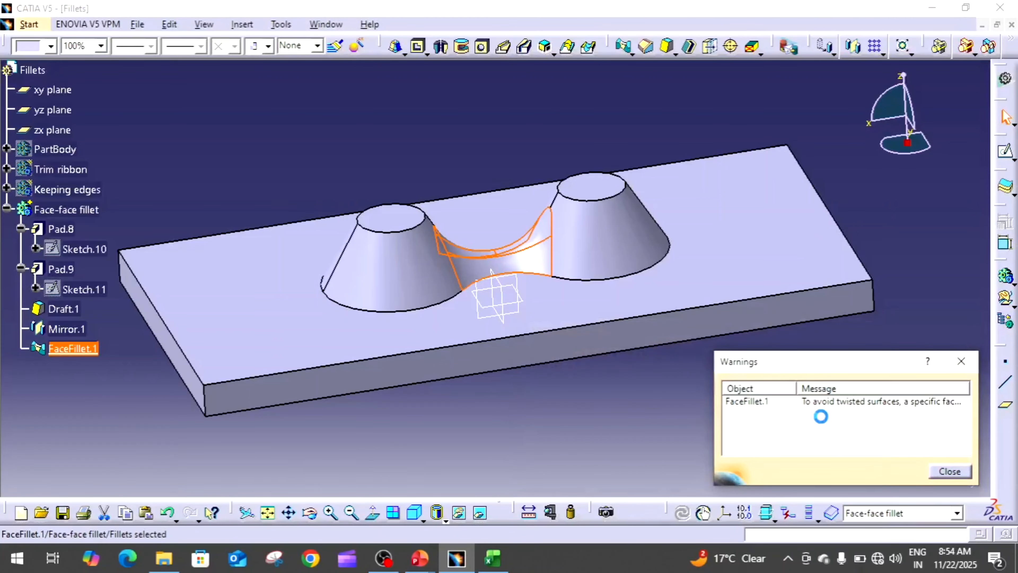
click(950, 476)
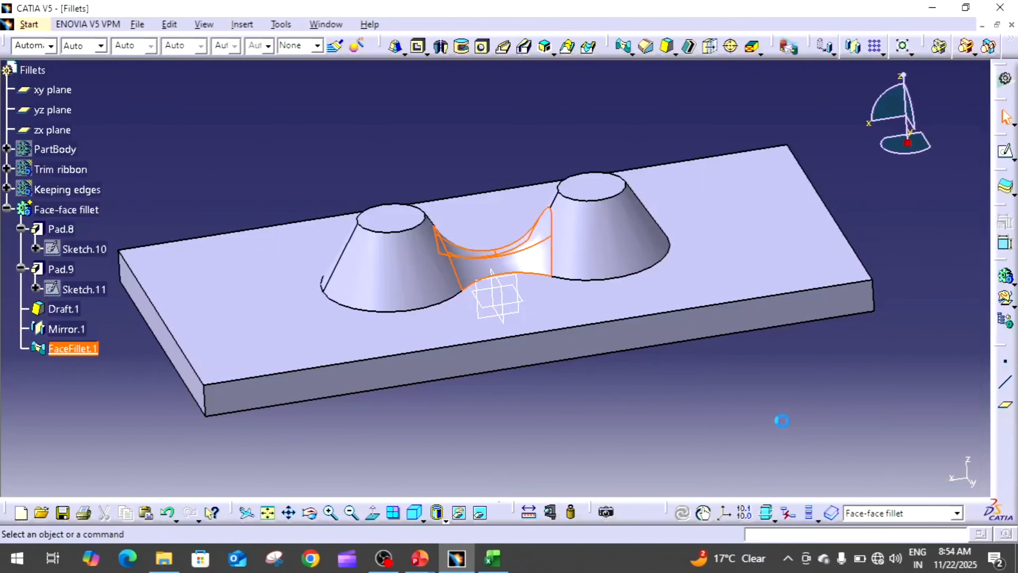
- Set the face-face fillet's radius to 5 mm
middle_drag(547, 324, 595, 305)
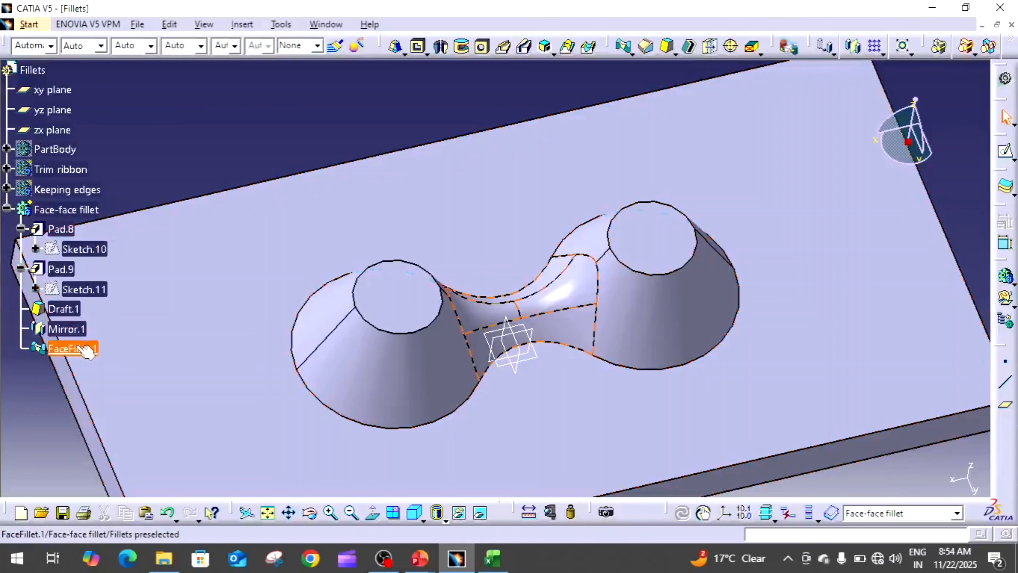
double_click(73, 348)
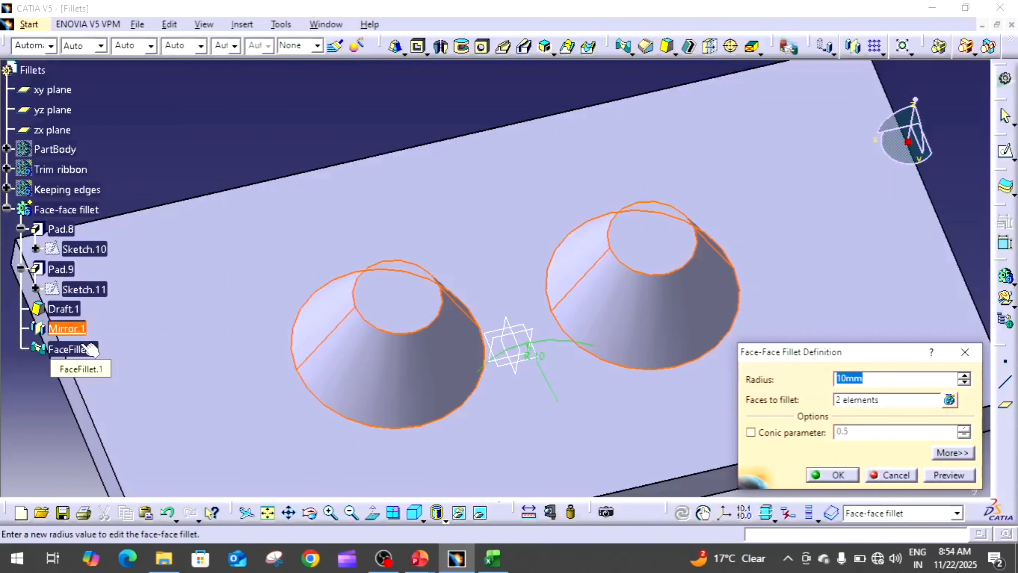
text(5)
key(Return)
- Set the face-face fillet's radius to 7 mm
middle_drag(443, 291, 357, 212)
double_click(87, 305)
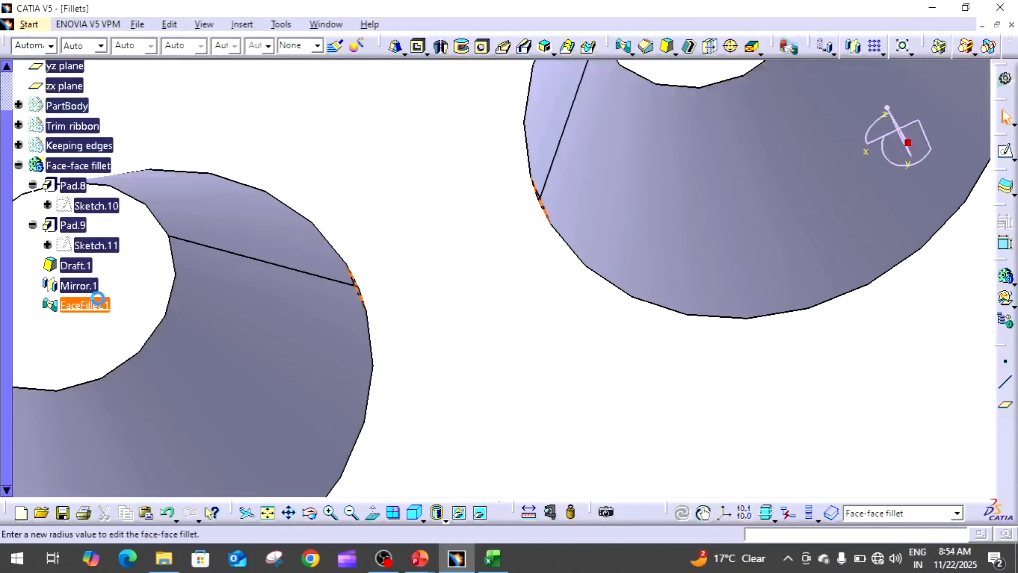
text(7)
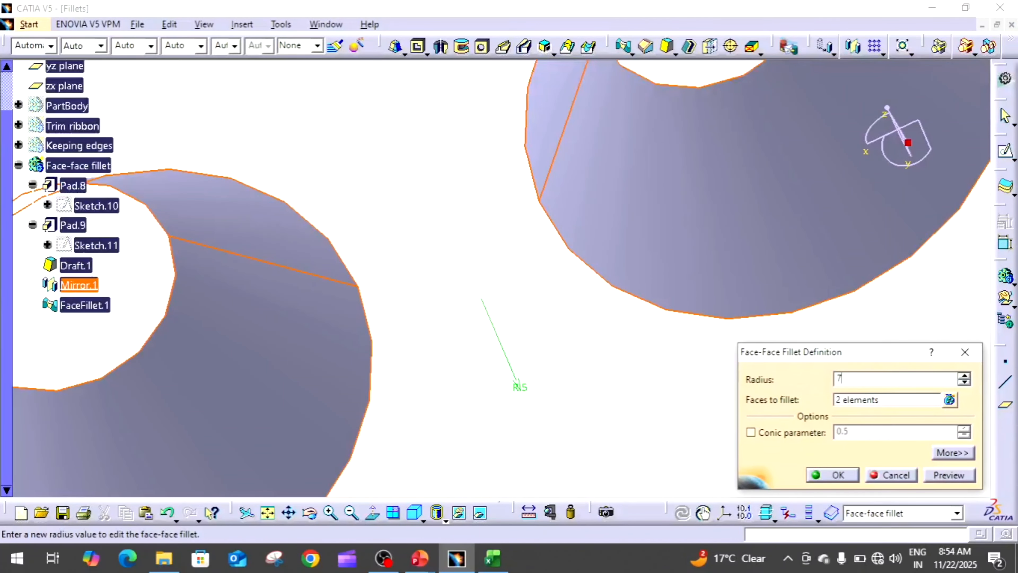
key(Return)
- Set the face-face fillet's radius to 9 mm and dismiss the warnings
middle_drag(520, 318, 564, 246)
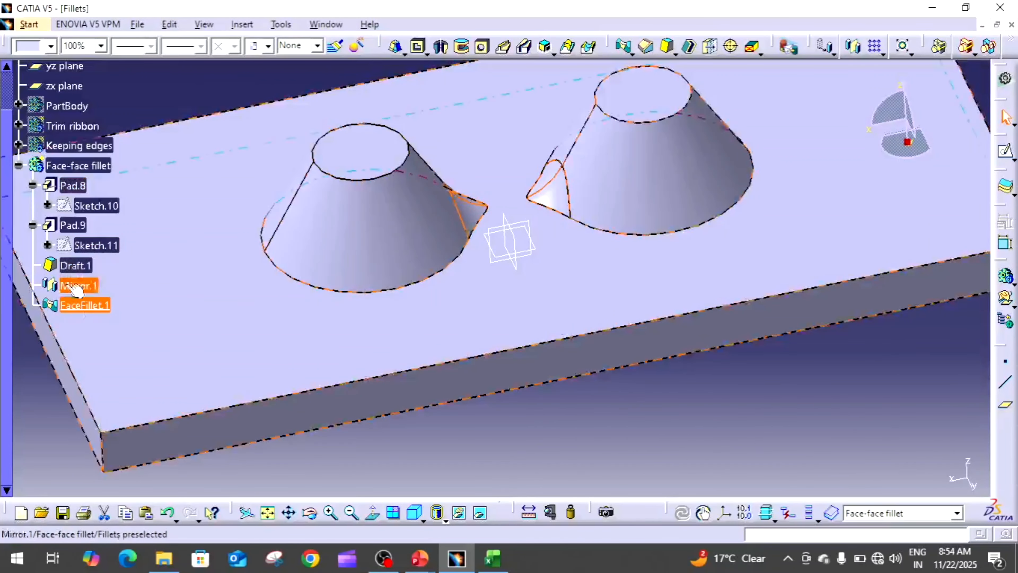
double_click(95, 304)
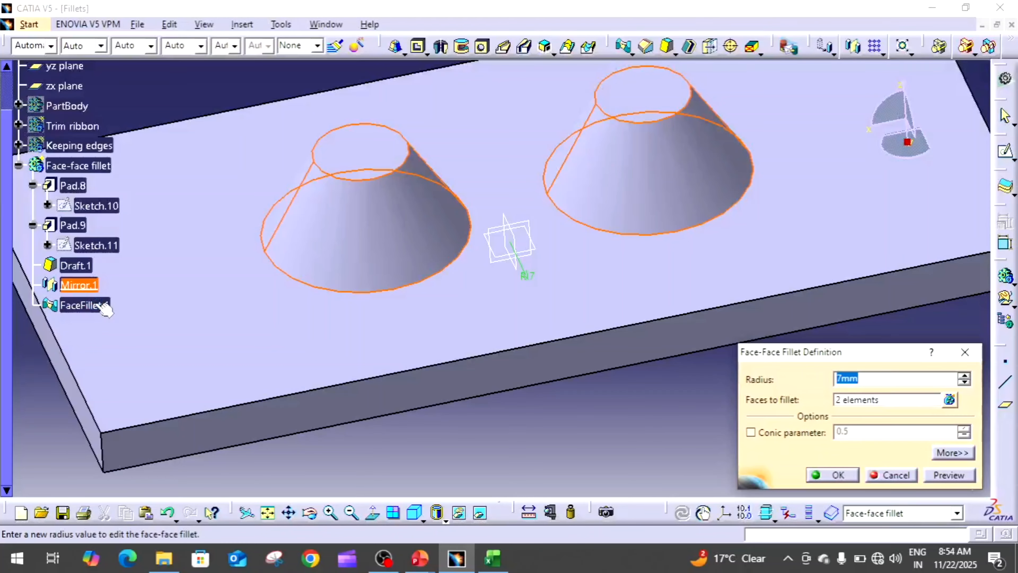
text(8)
key(Return)
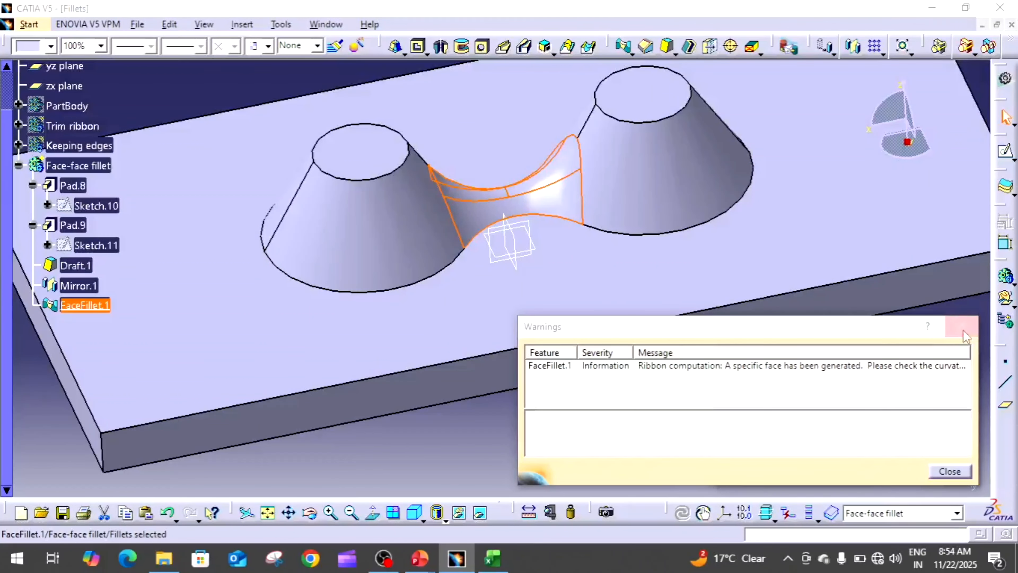
click(961, 326)
click(961, 361)
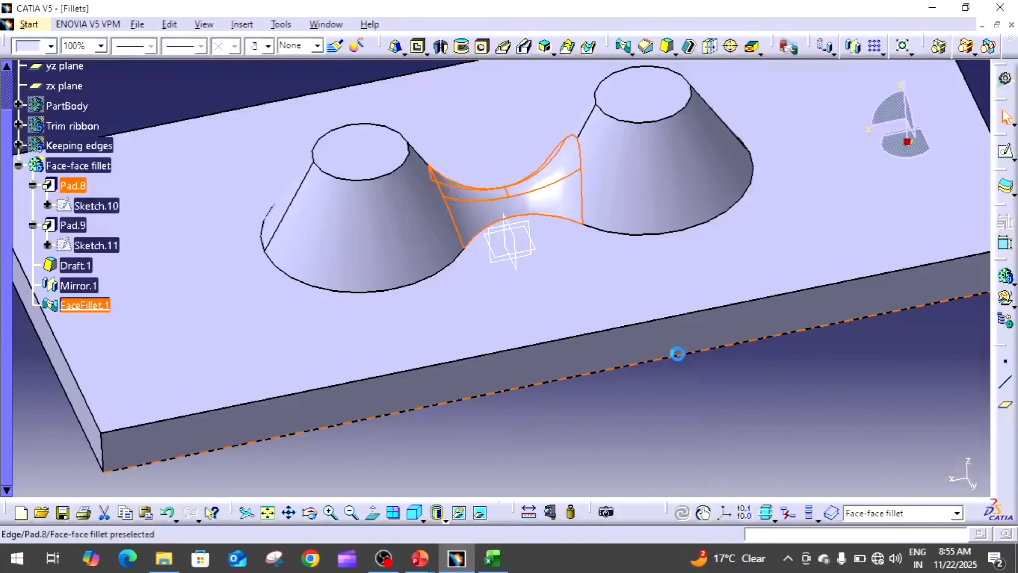
- Examine the hold curve and spine options in the face-face fillet's extended definition, leaving both without a selection
middle_drag(481, 317, 639, 346)
click(640, 360)
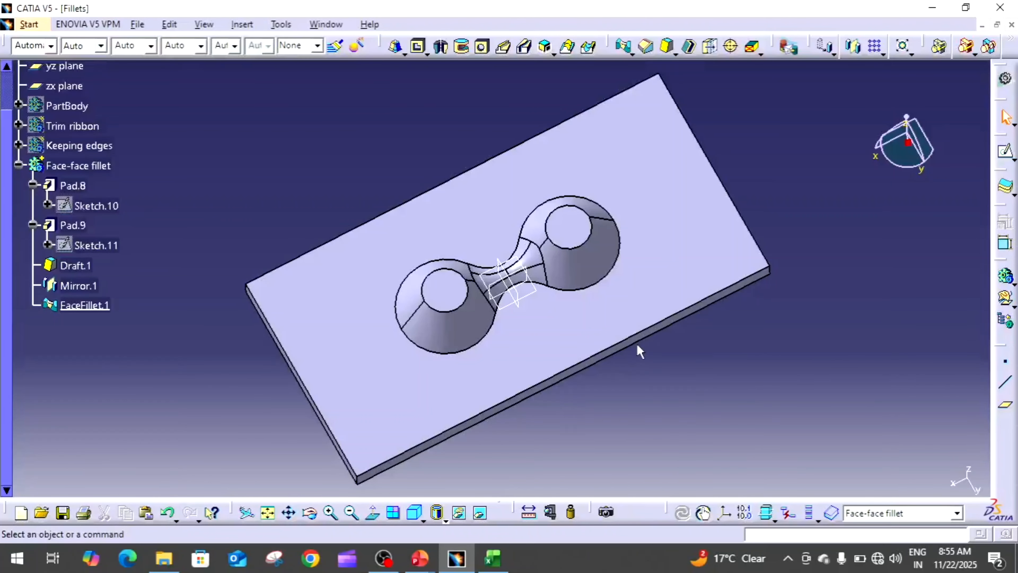
double_click(645, 349)
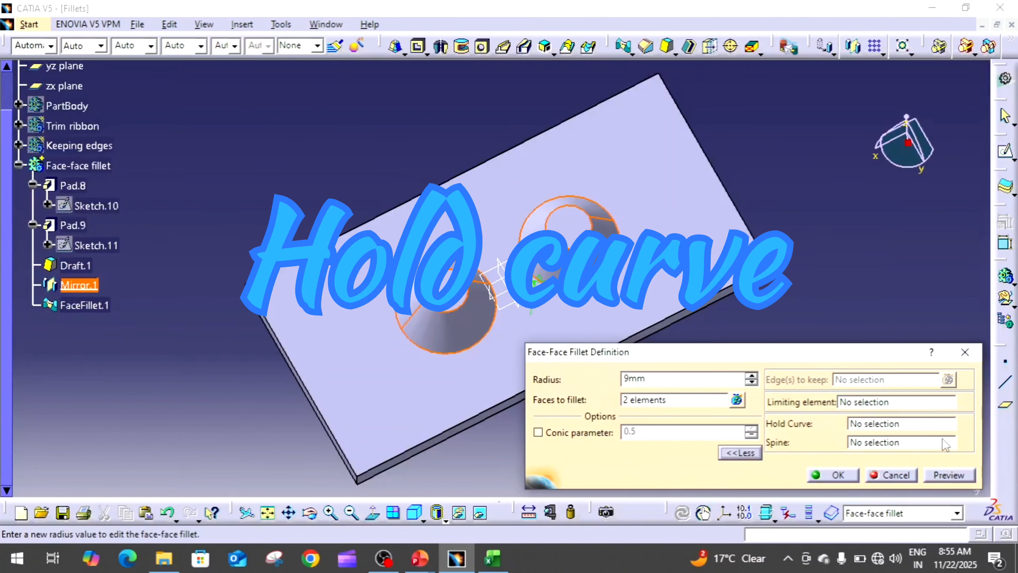
click(895, 424)
click(903, 442)
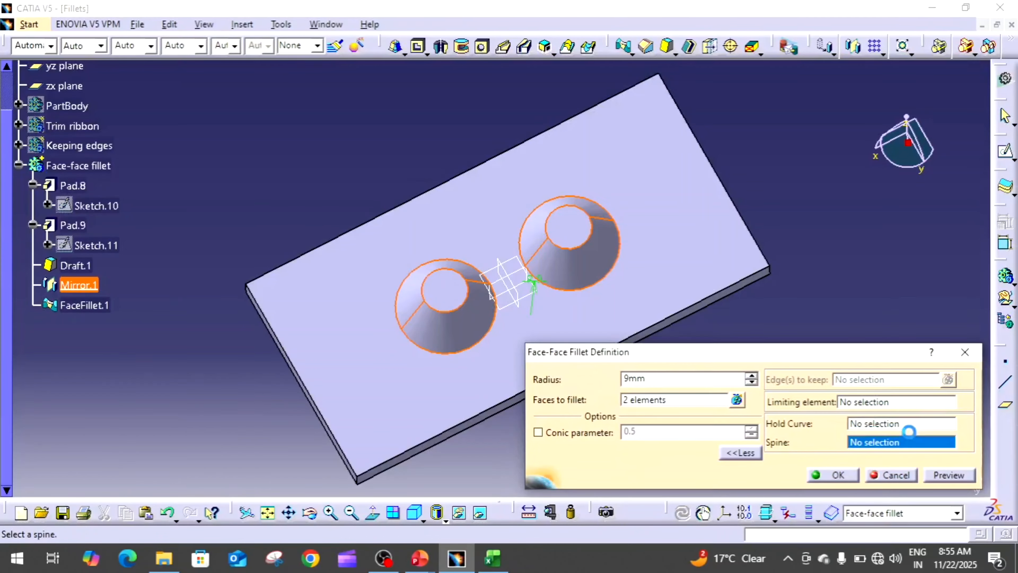
click(909, 424)
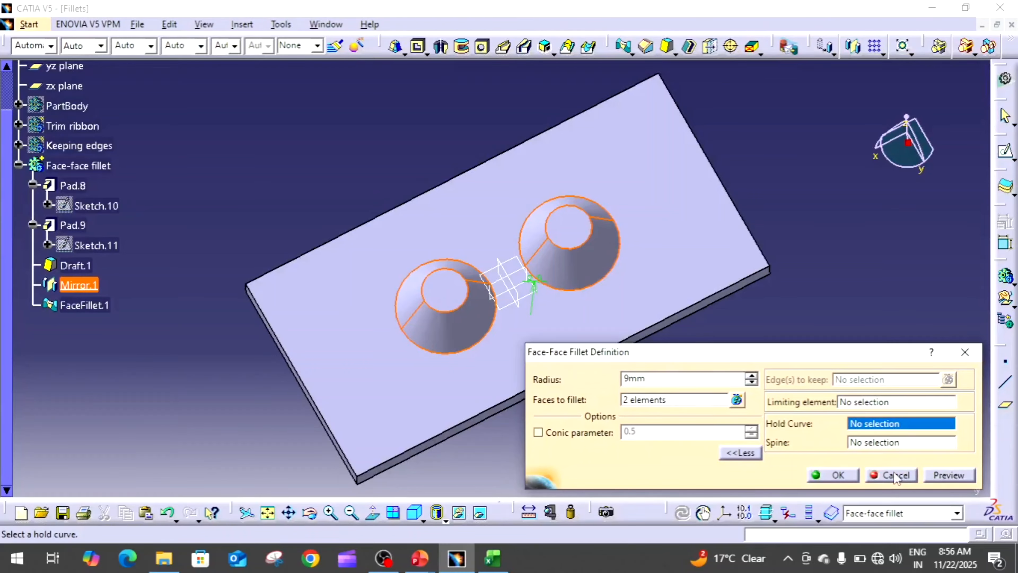
click(833, 475)
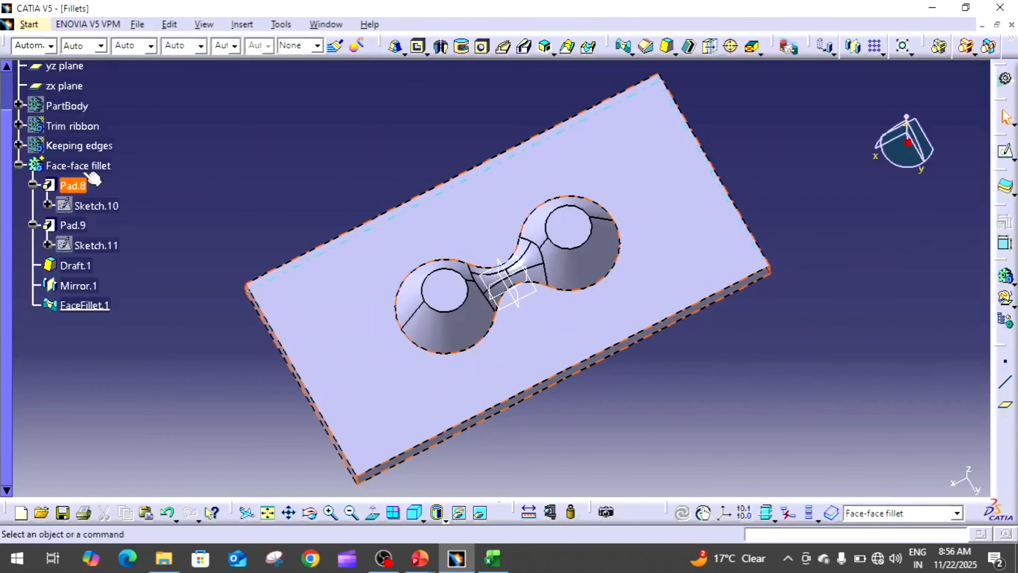
- Collapse the Face-face fillet body in the tree and hide it
click(79, 166)
click(19, 164)
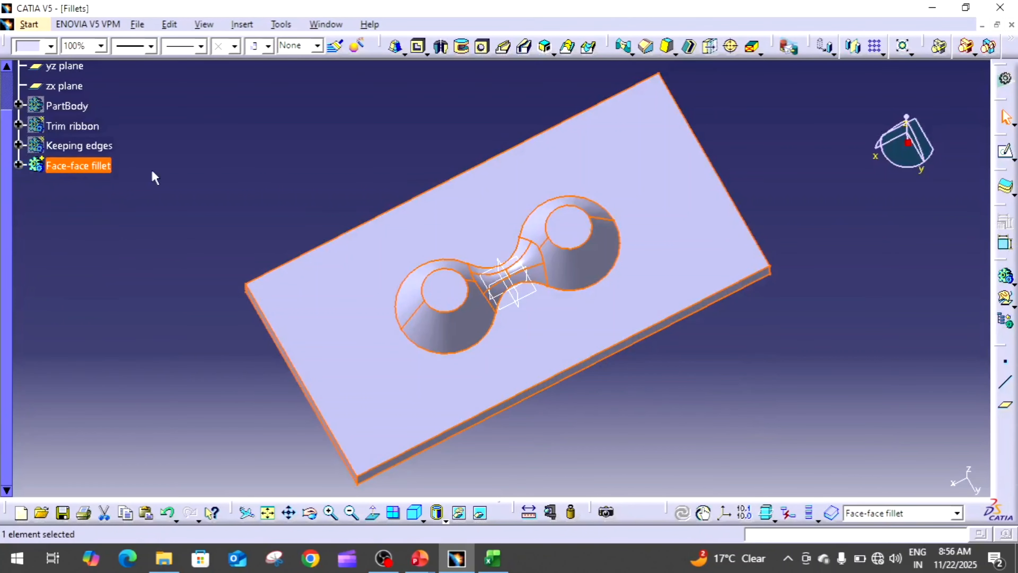
right_click(78, 164)
click(119, 207)
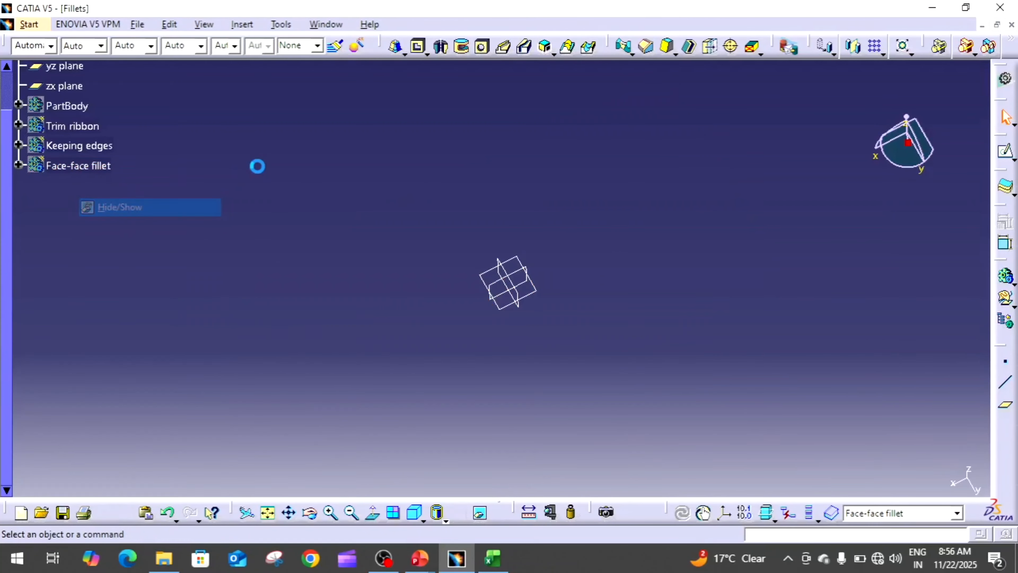
- Insert a new body and rename it Hold curve
click(243, 25)
click(253, 61)
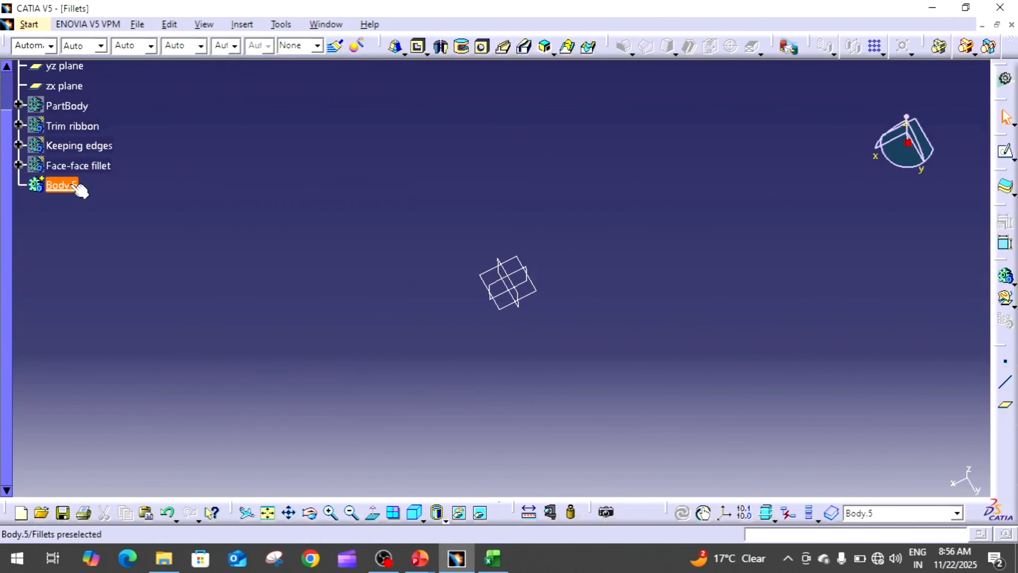
right_click(76, 186)
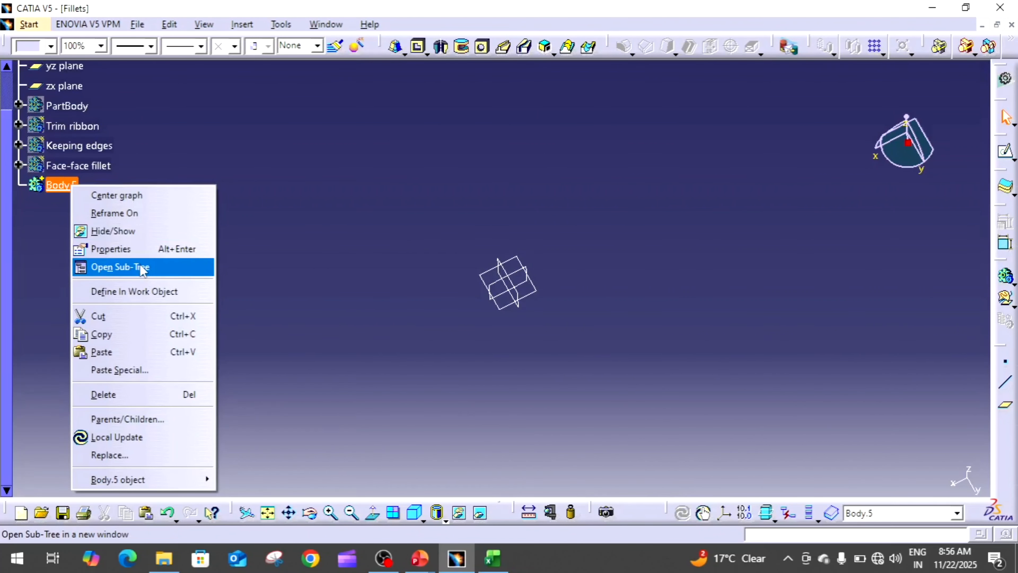
click(114, 249)
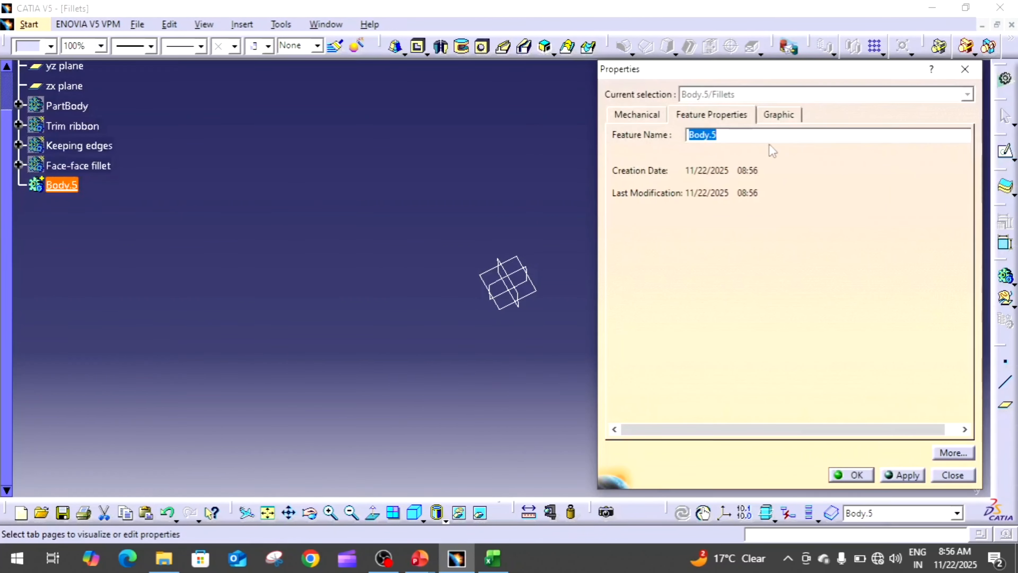
text(Hold curve)
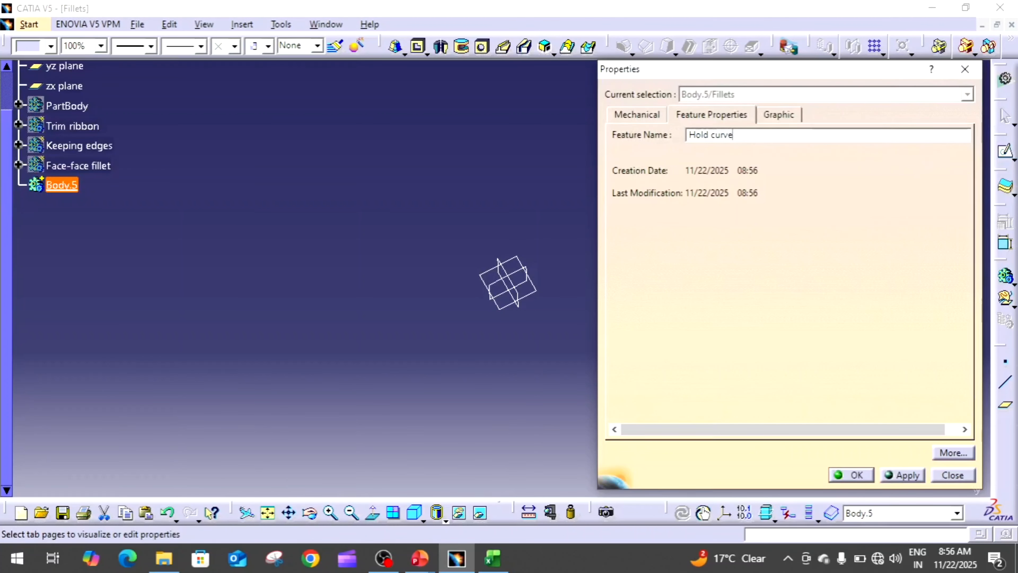
key(Return)
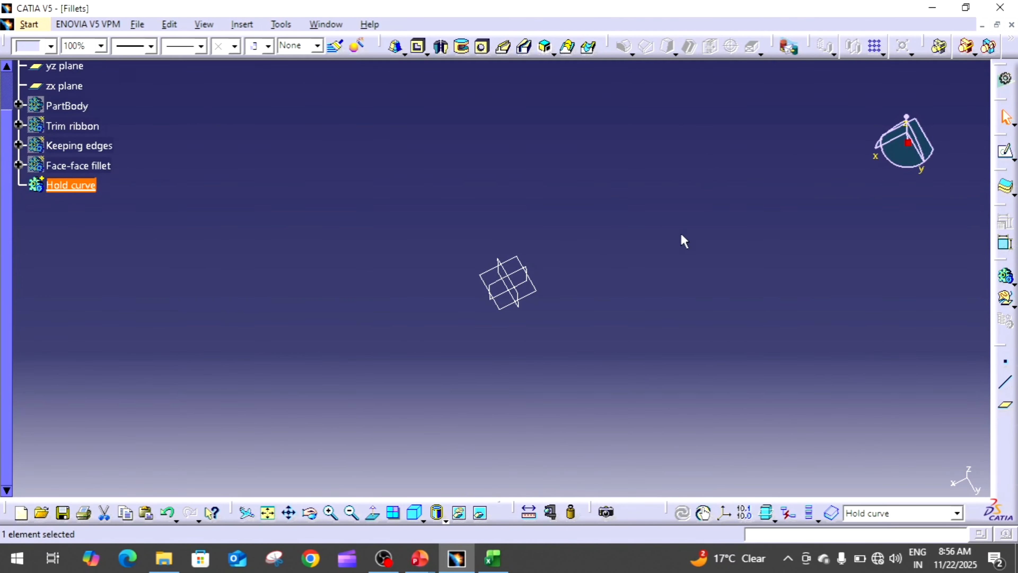
- Sketch a closed L-shaped profile on the xy plane from the origin, about 32.5 mm wide and 22.7 mm high, notched at the lower right
click(542, 292)
click(1005, 152)
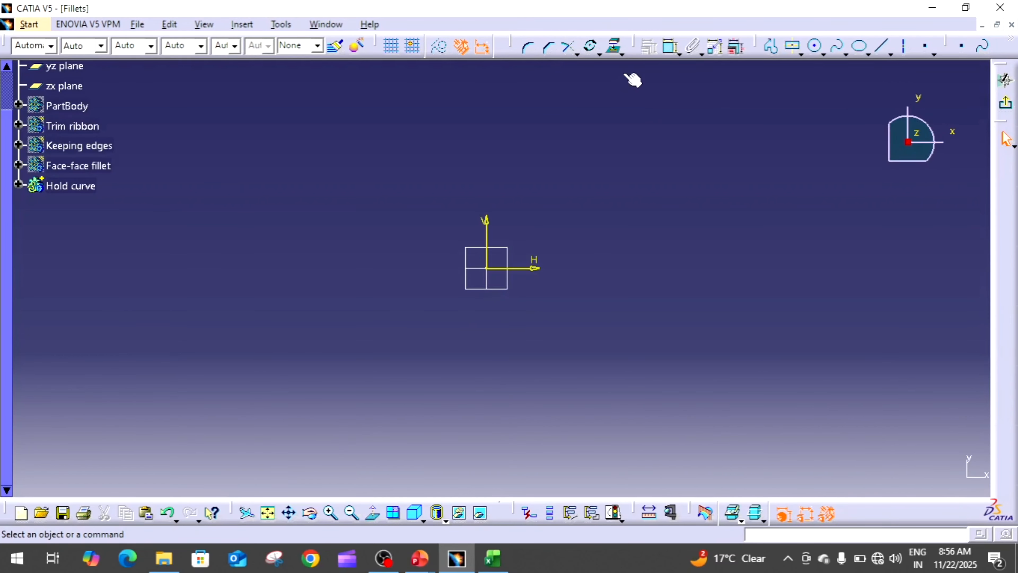
click(772, 47)
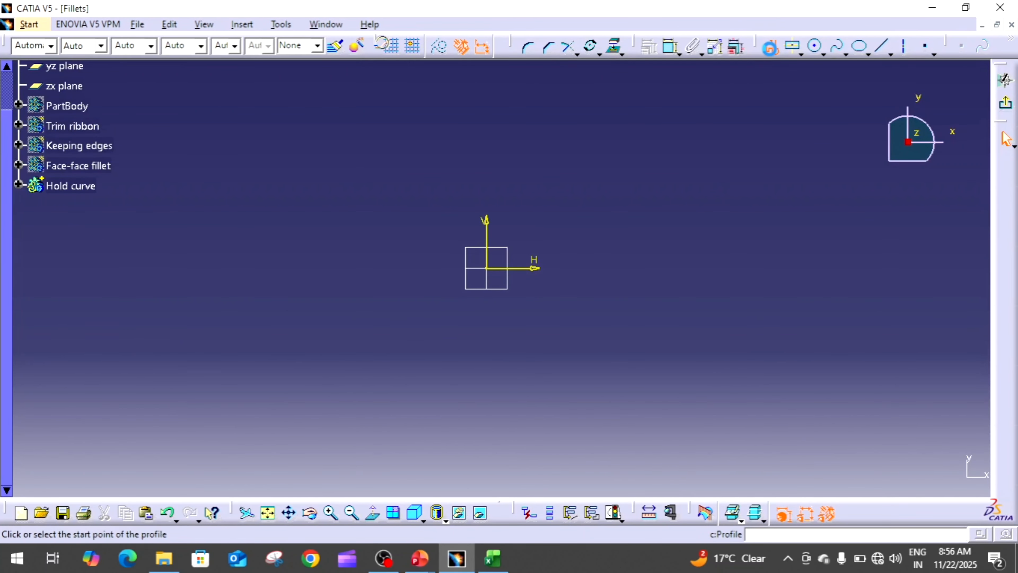
click(487, 268)
click(487, 157)
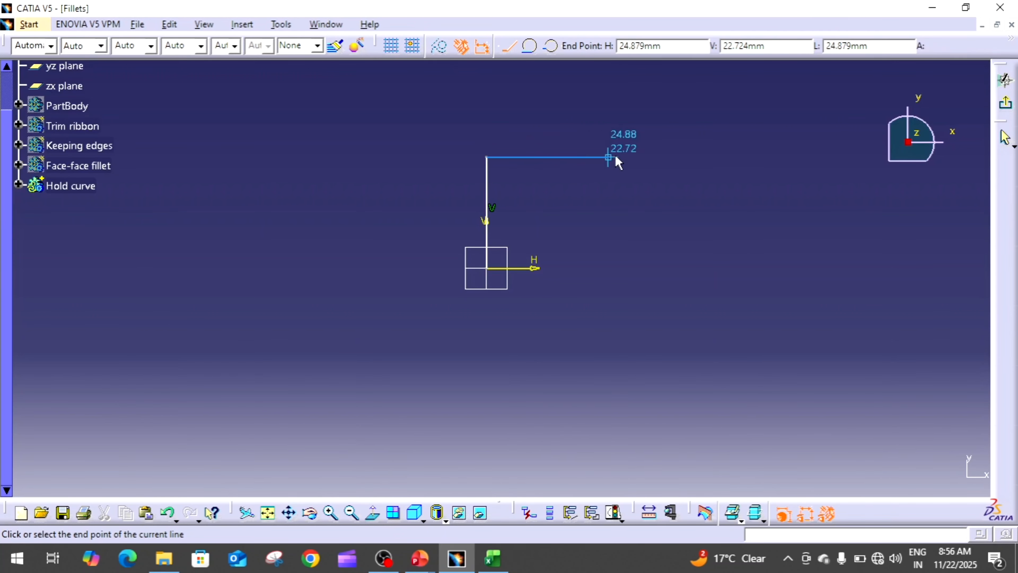
click(646, 157)
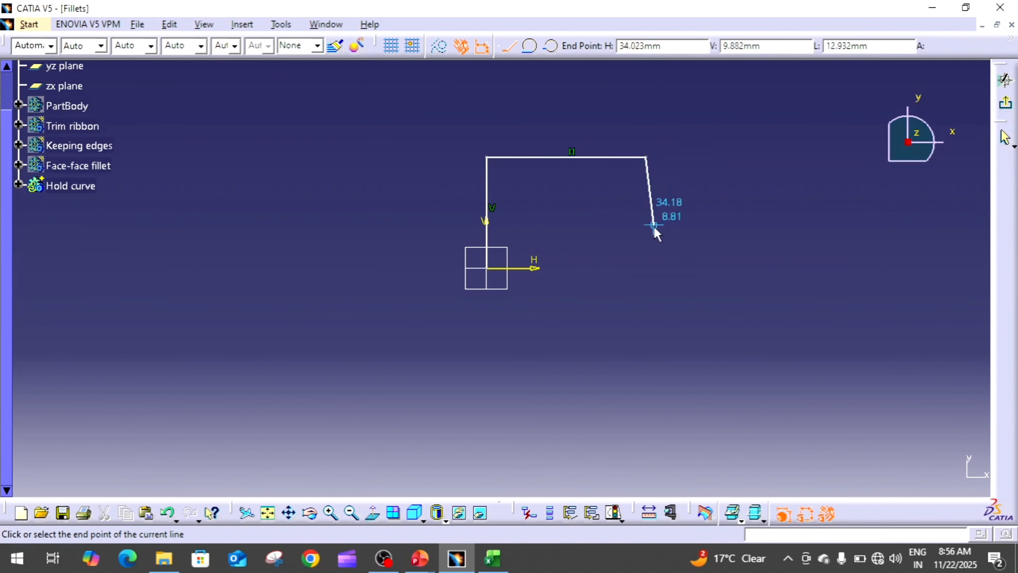
click(641, 216)
click(556, 216)
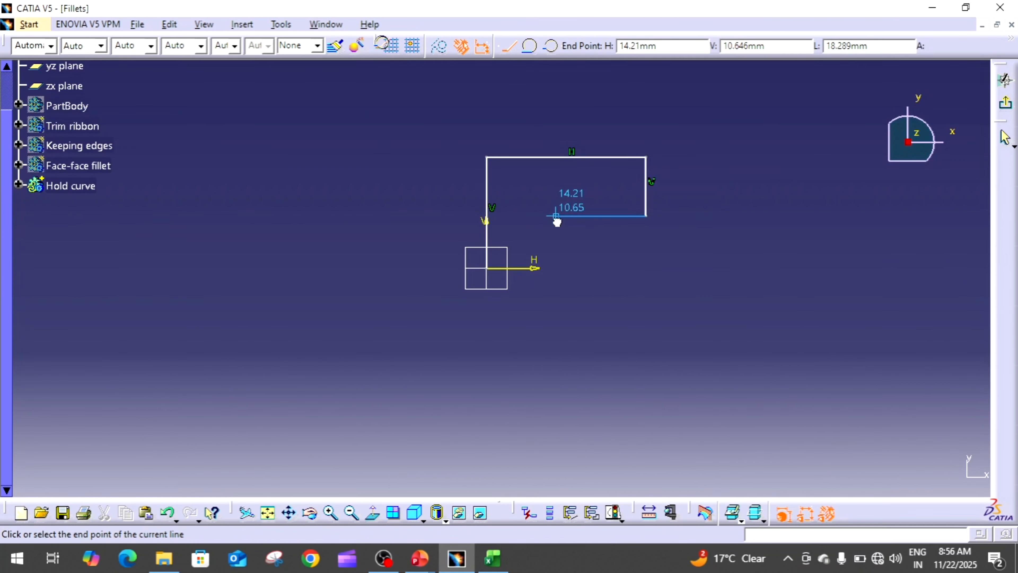
click(557, 268)
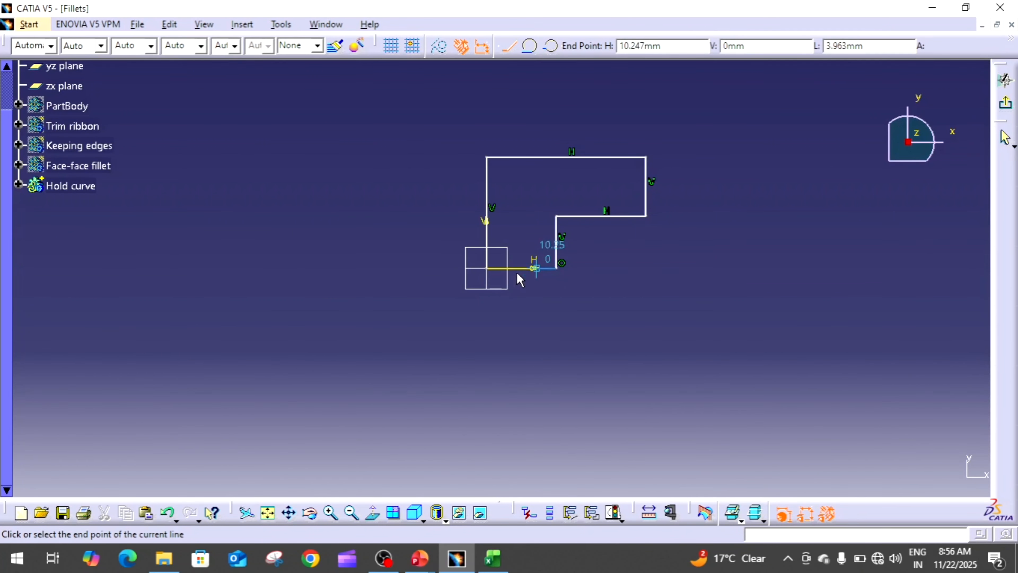
click(487, 266)
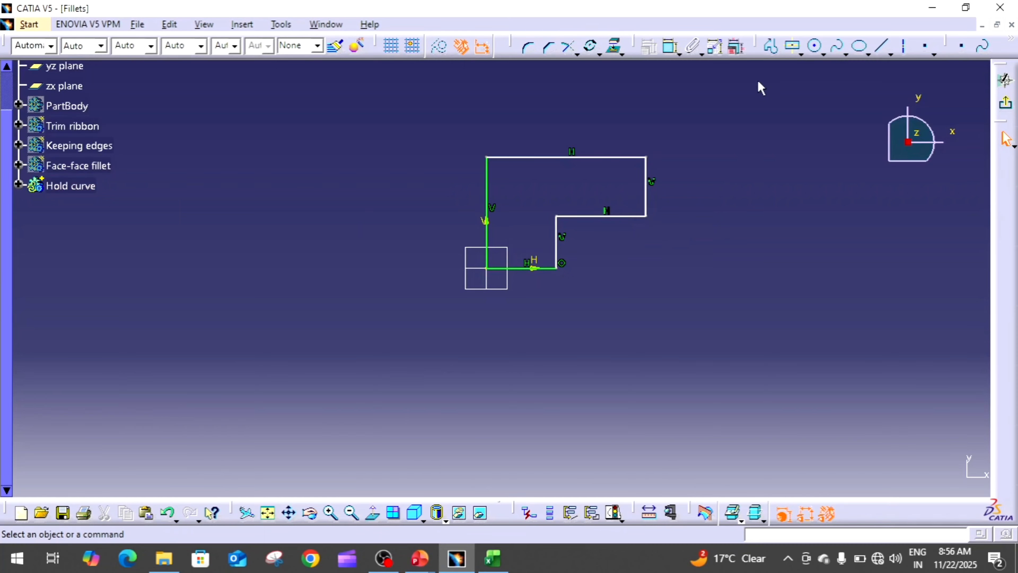
- Dimension the profile's full-height vertical edge at the origin and set it to 50 mm
click(670, 47)
click(487, 201)
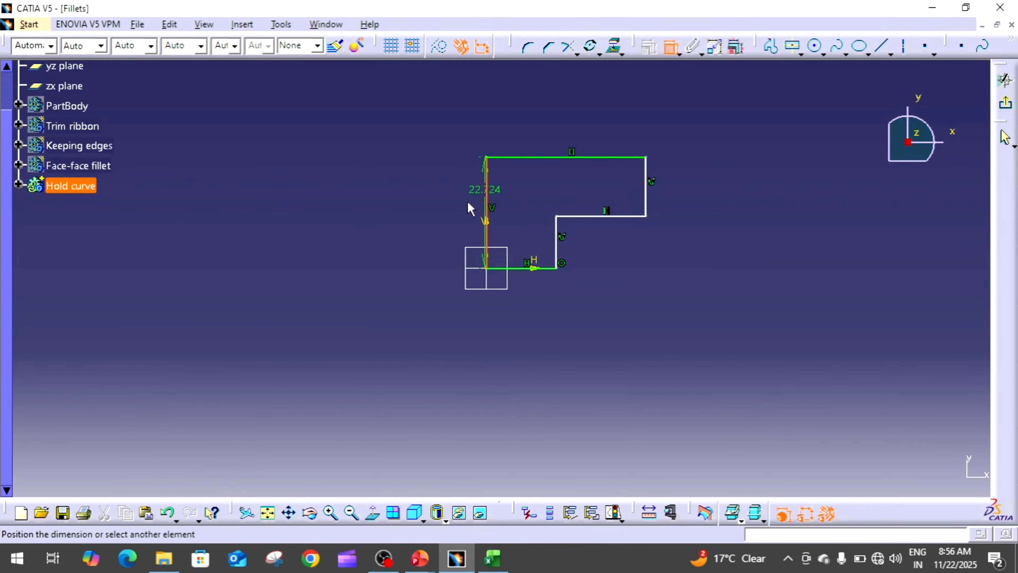
click(426, 205)
double_click(429, 209)
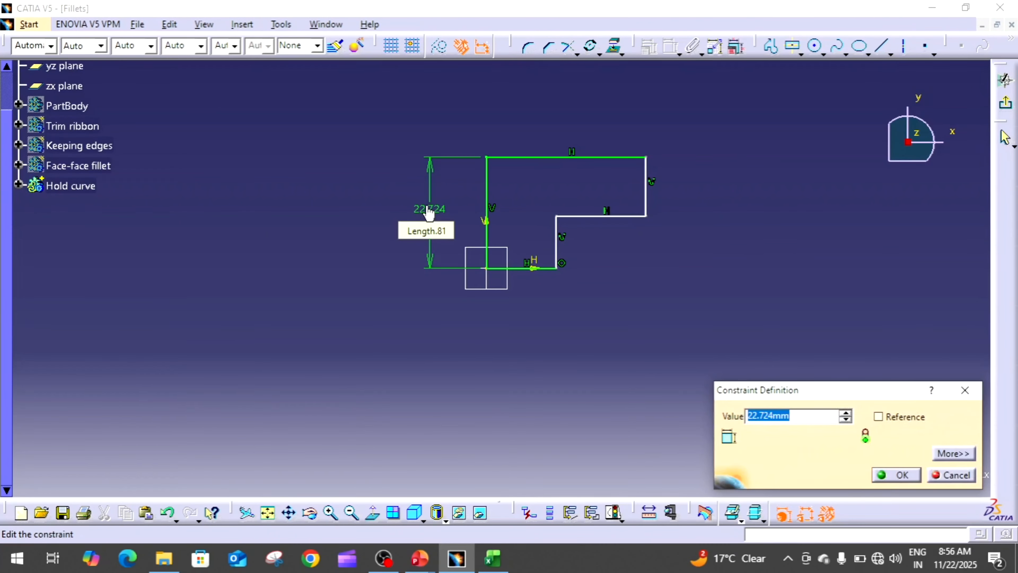
text(50)
key(Return)
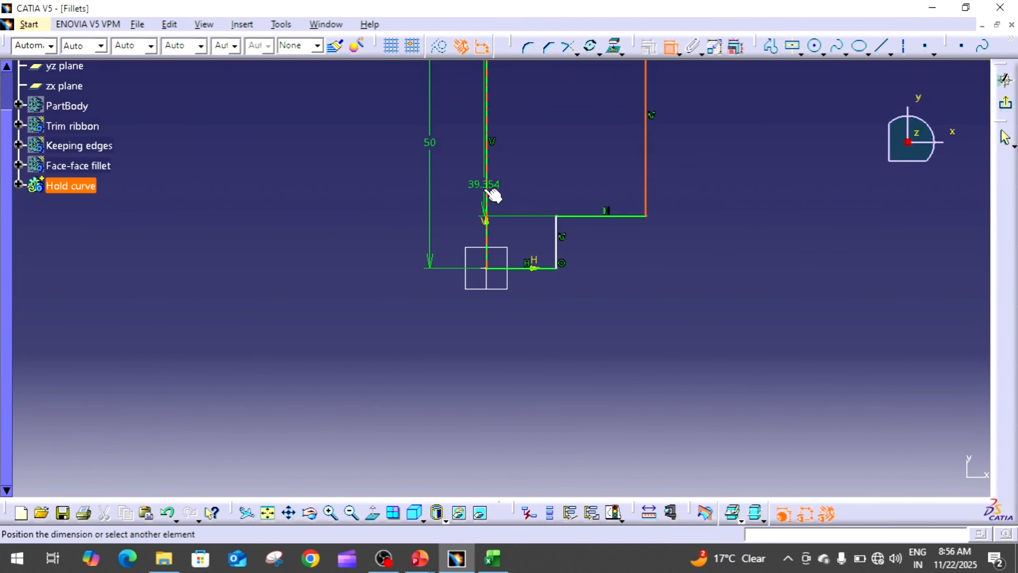
- Dimension the overall width between the profile's two outer vertical edges and set it to 100 mm
click(488, 193)
click(530, 312)
double_click(532, 308)
text(1)
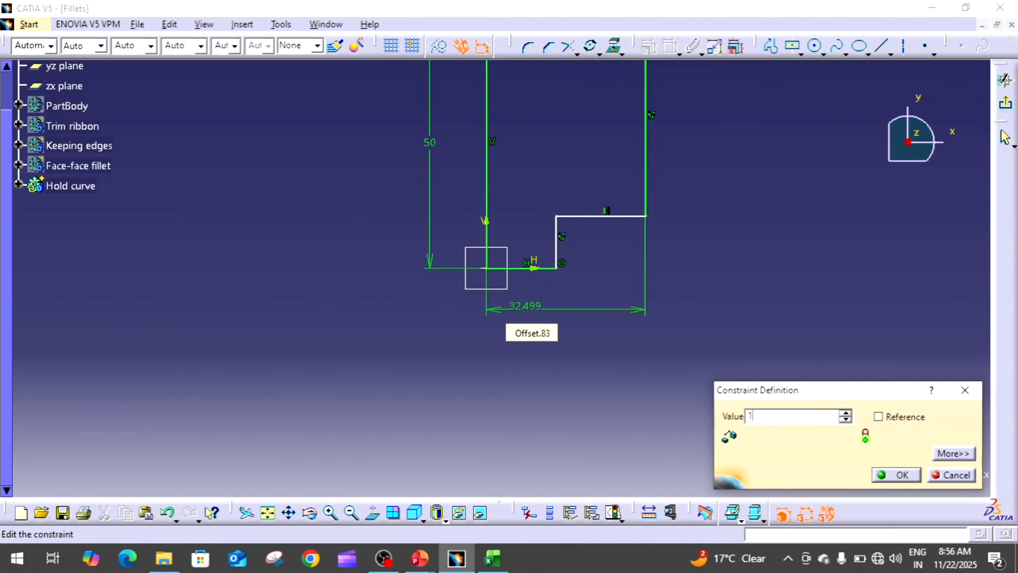
text(00mm)
key(Return)
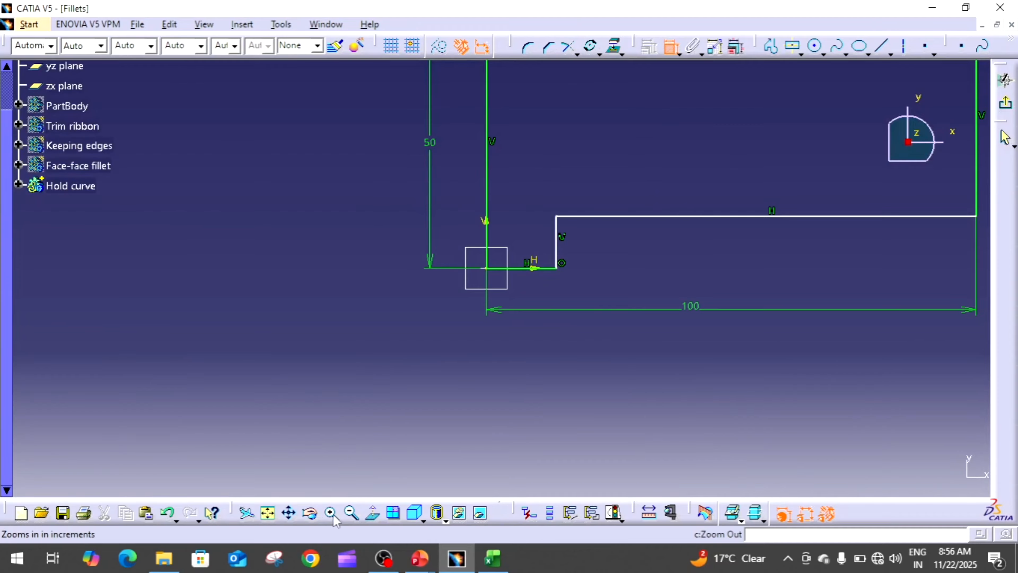
- Dimension the short lower horizontal edge starting at the origin and set its length to 50 mm
click(257, 518)
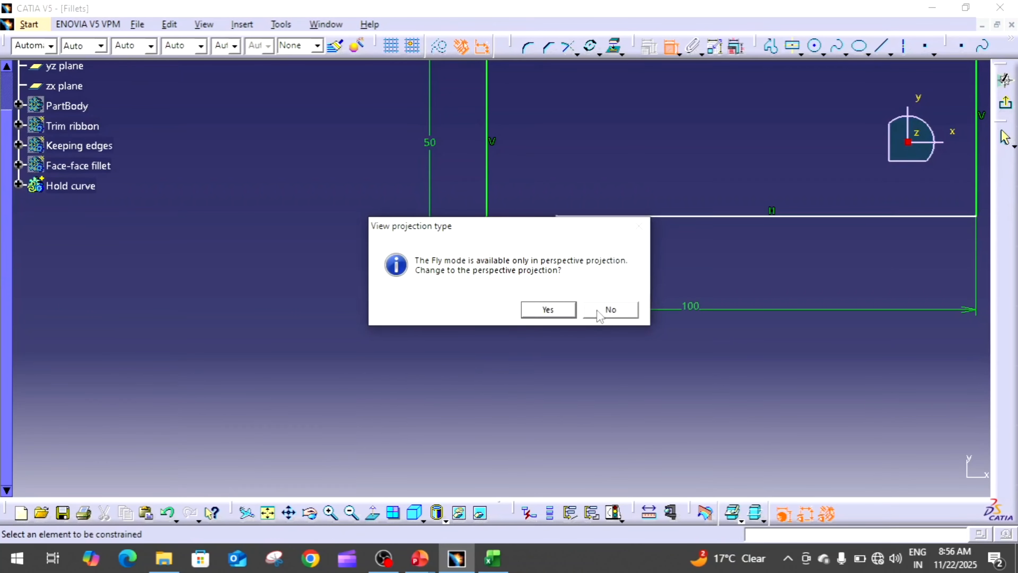
click(610, 309)
click(268, 513)
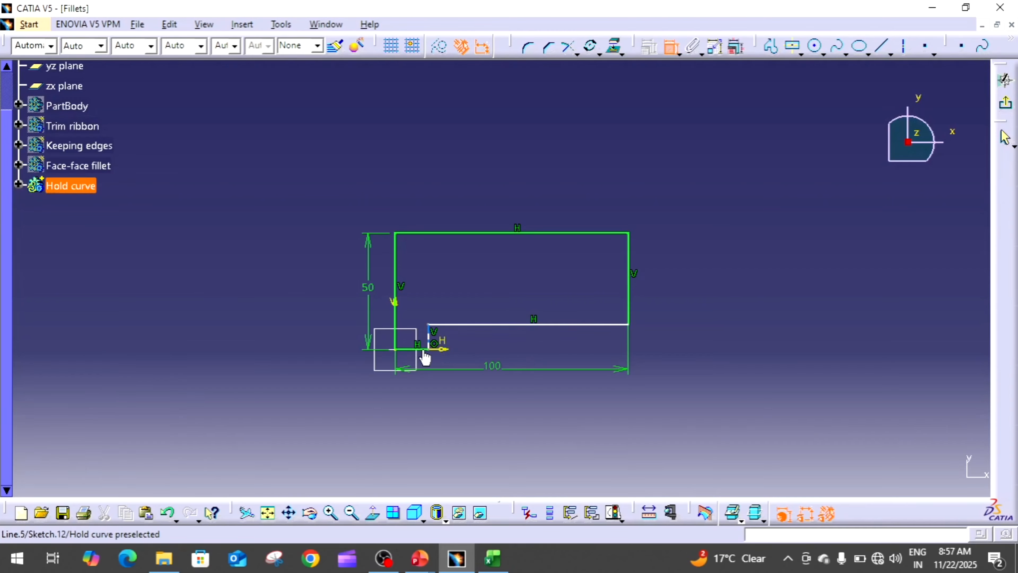
click(416, 360)
click(432, 411)
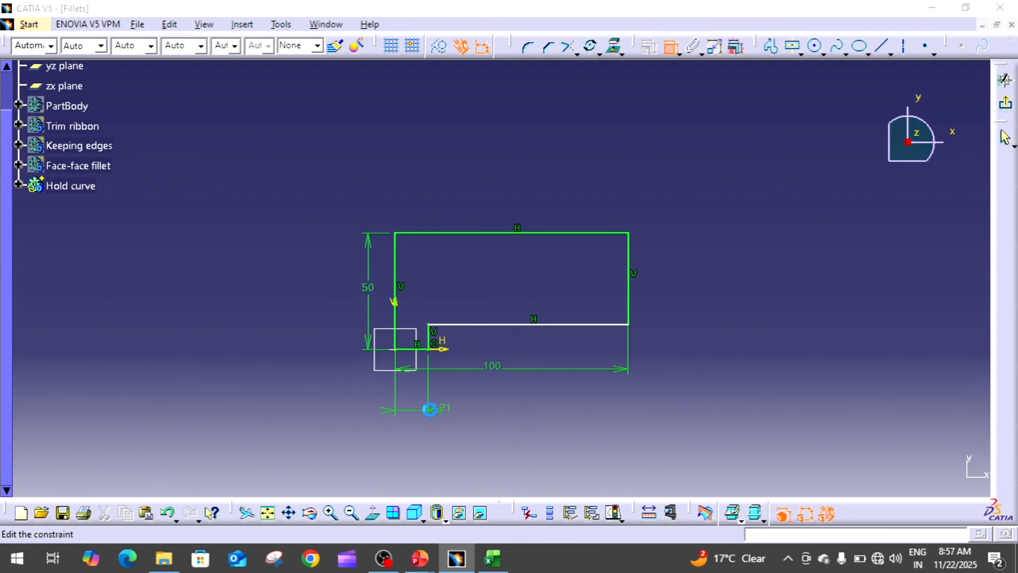
double_click(430, 415)
text(50)
key(Return)
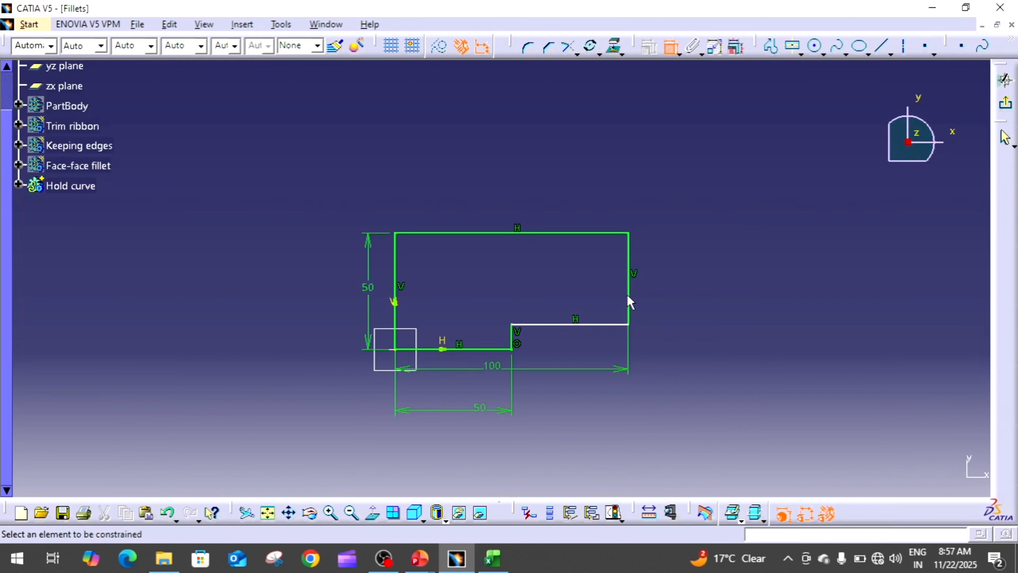
- Dimension the notch's vertical edge, set it to 20 mm, and finish the sketch
click(515, 339)
click(561, 347)
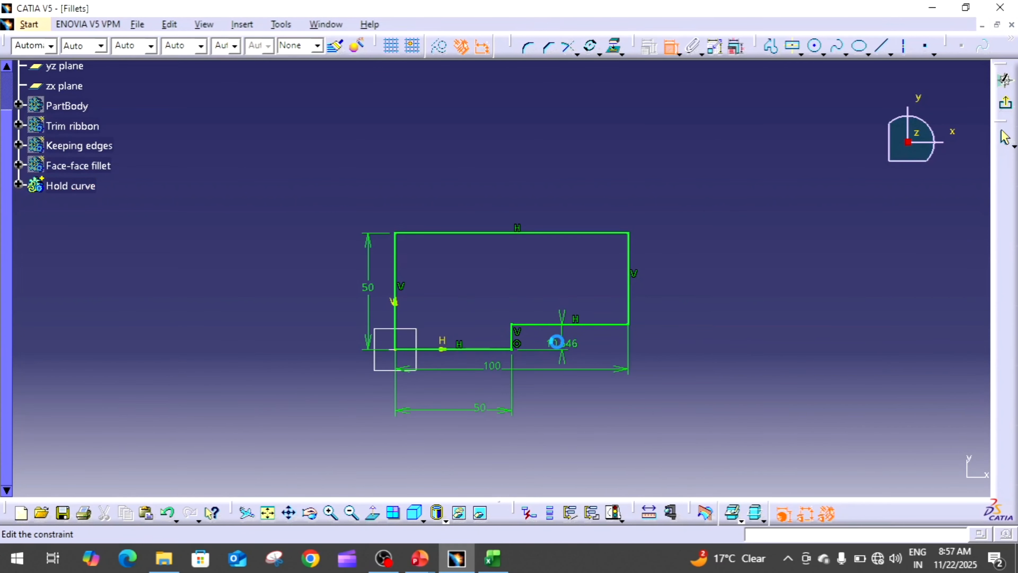
double_click(558, 342)
text(20mm)
key(Return)
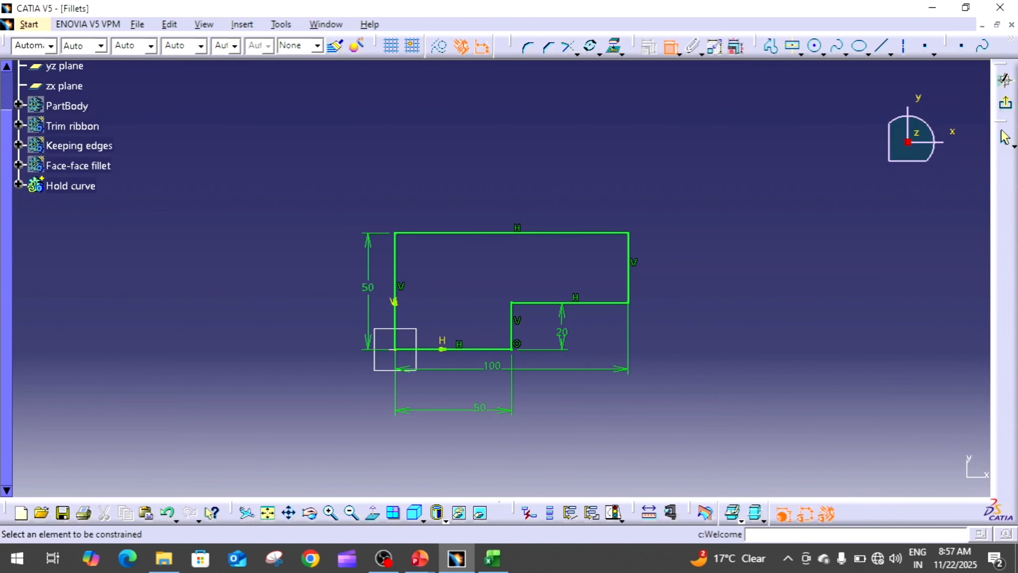
click(1007, 106)
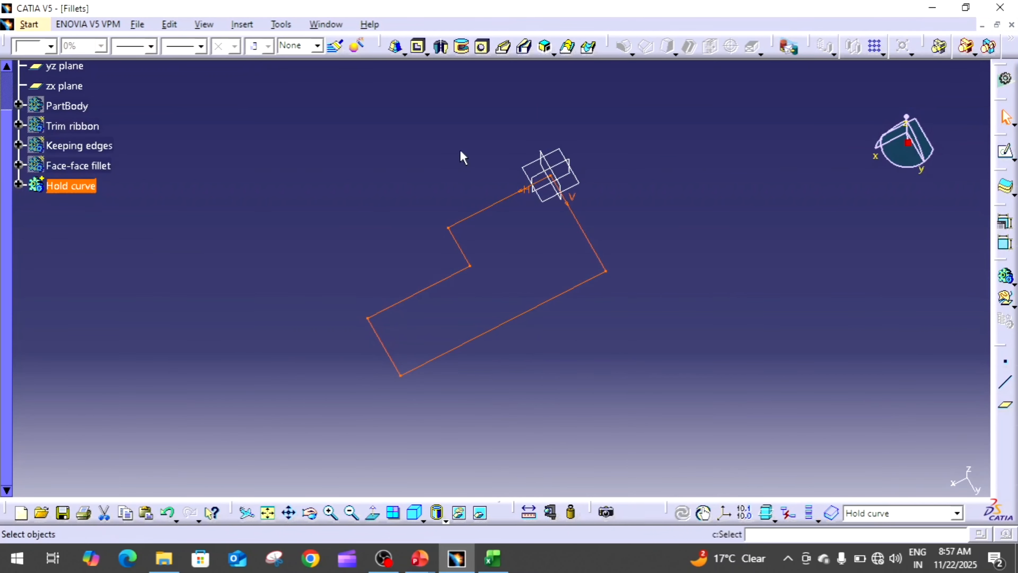
- Extrude the L-shaped profile as a pad with a length of 20 mm
click(416, 57)
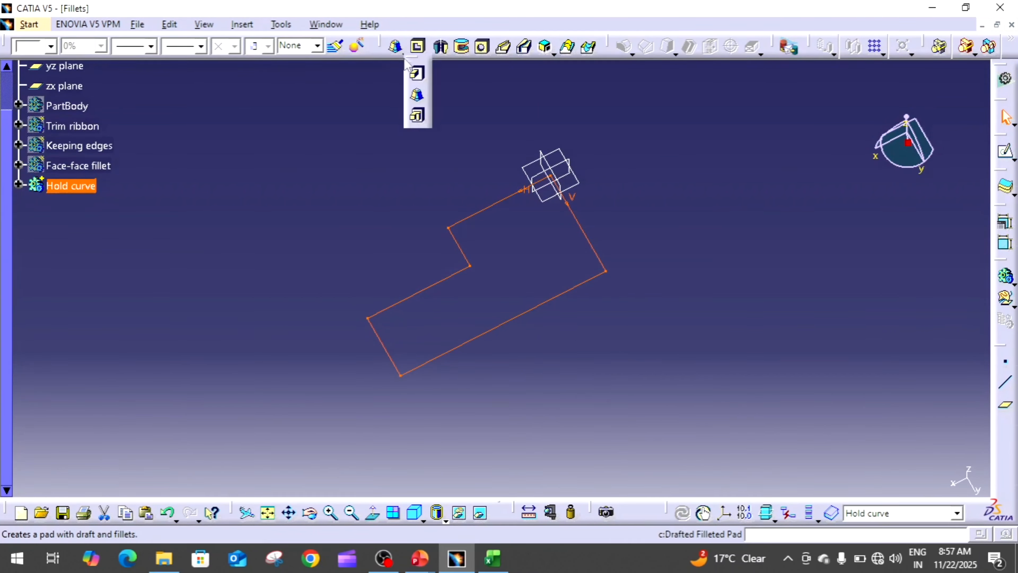
click(420, 84)
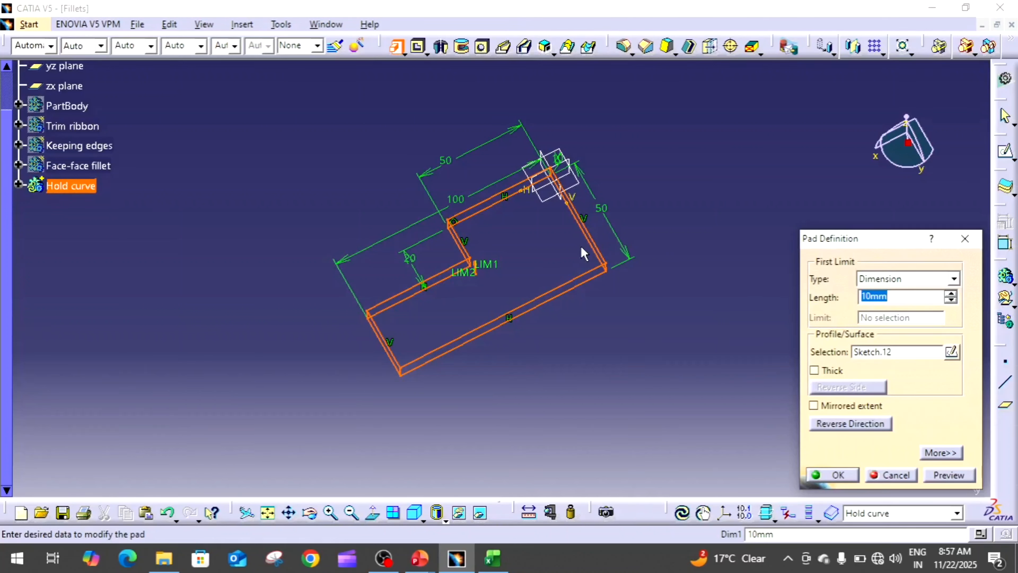
text(20)
key(Return)
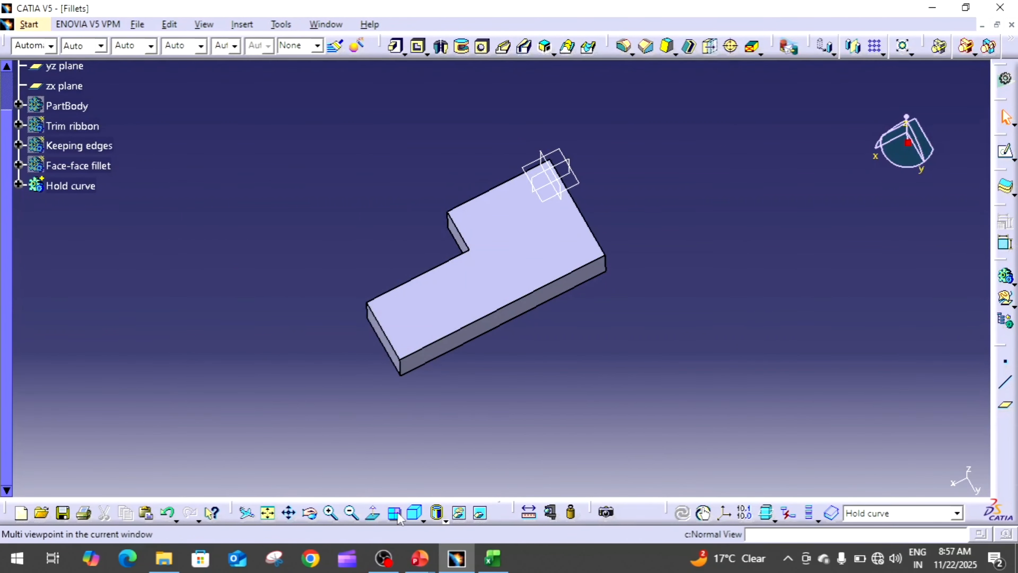
- On the pad's top face, sketch a four-point spline from just above the inner corner to the end edge of the narrower arm
click(408, 513)
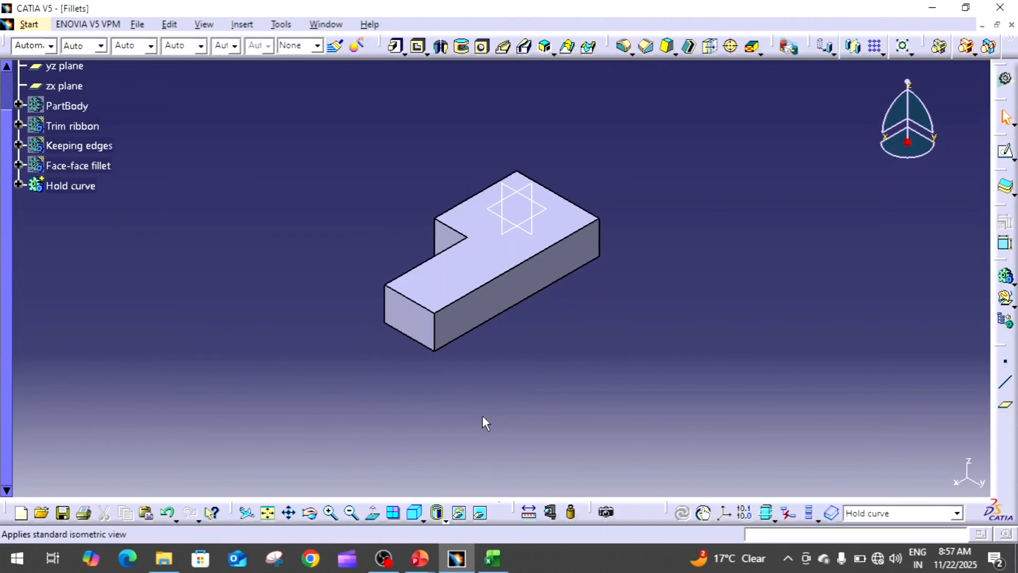
middle_drag(486, 424, 503, 396)
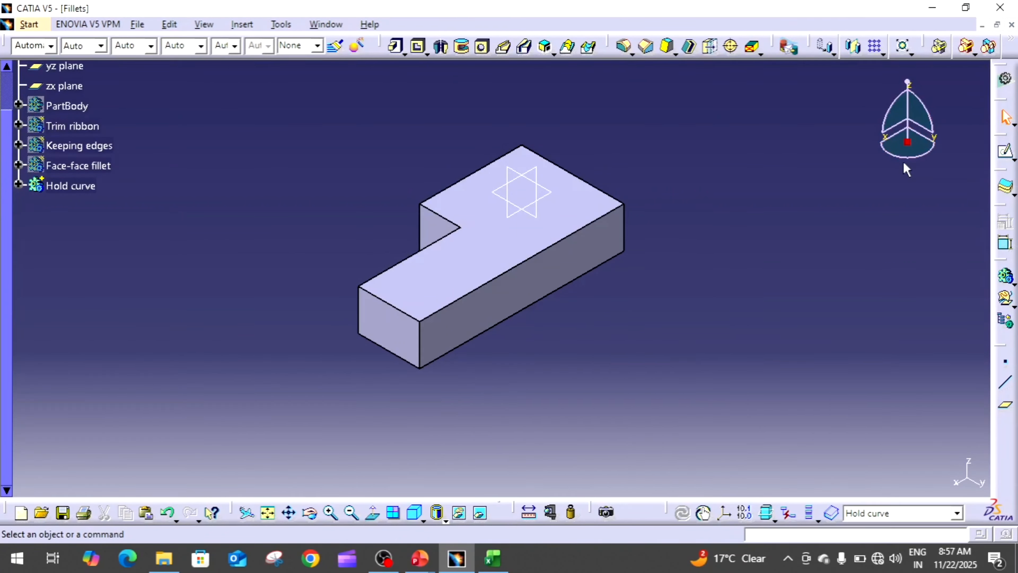
drag(902, 157, 954, 108)
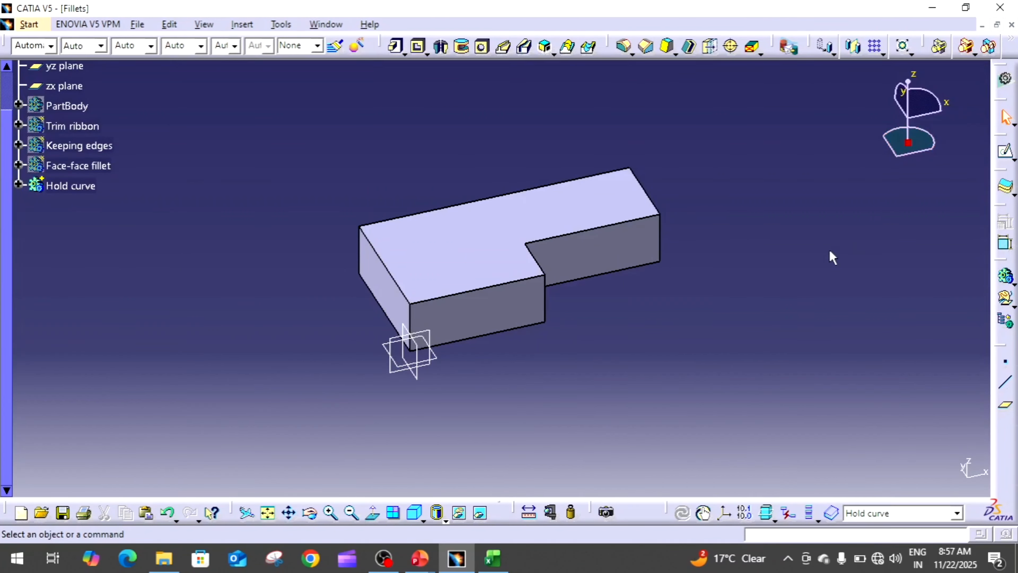
click(595, 212)
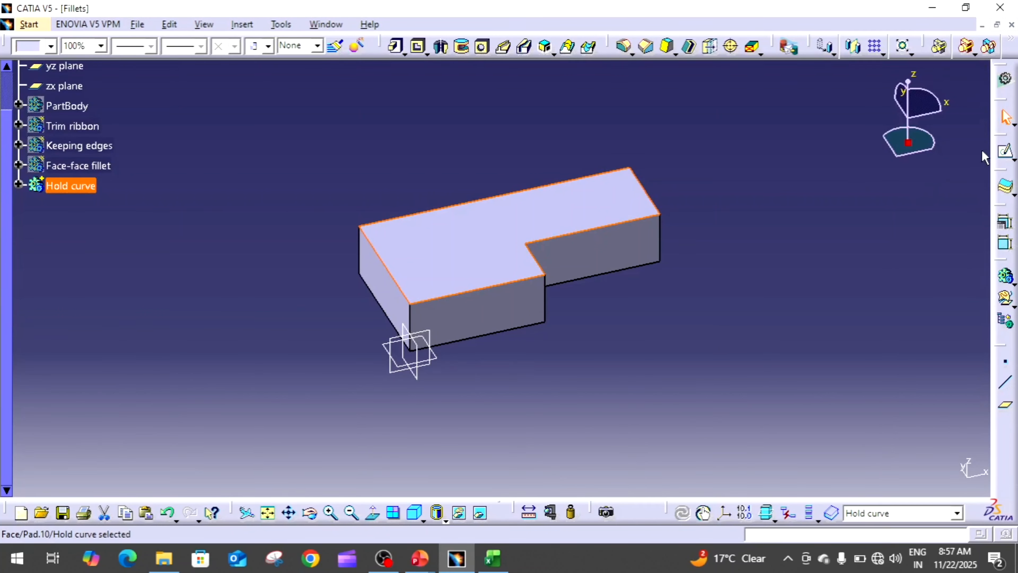
click(1003, 154)
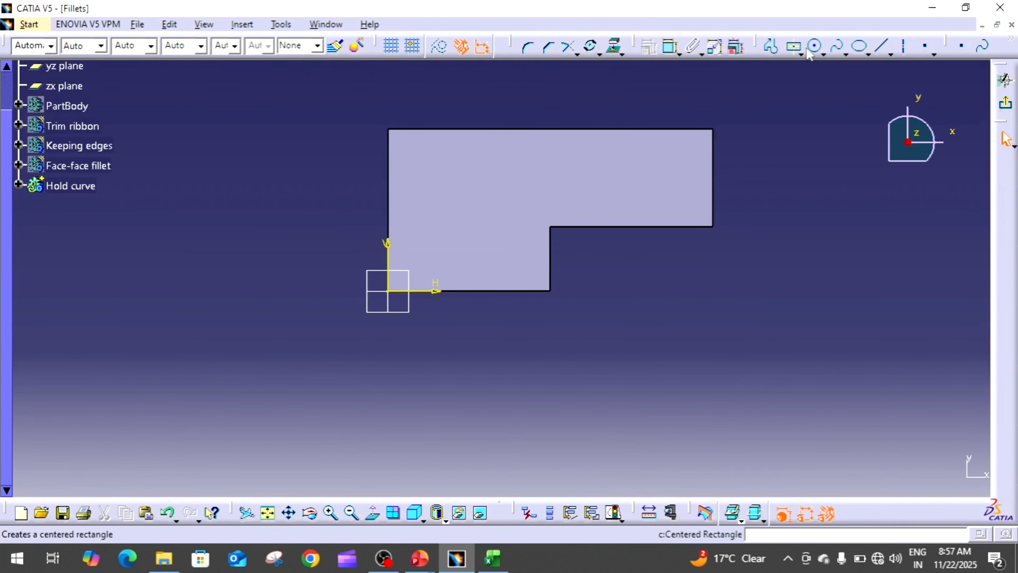
click(836, 46)
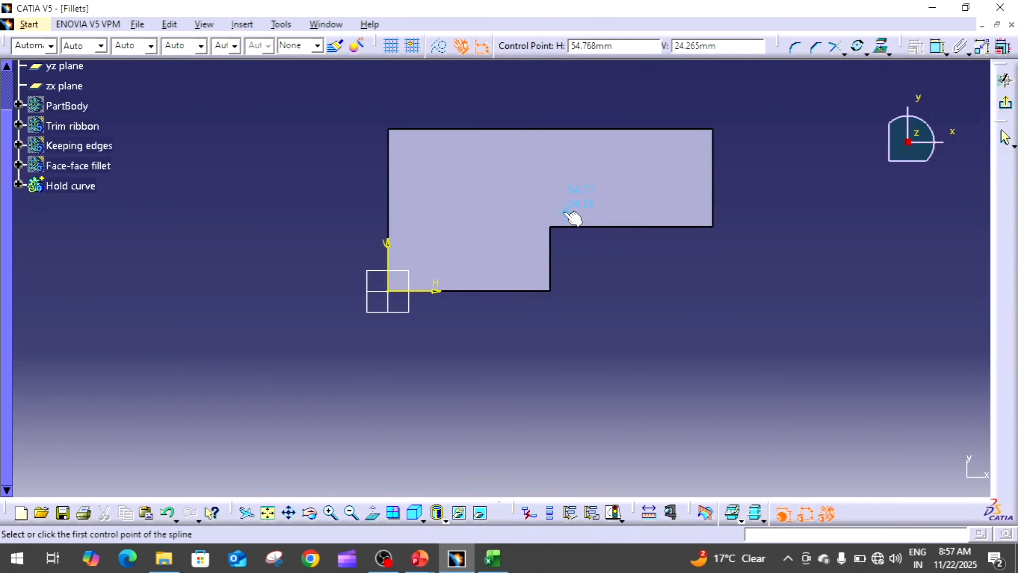
click(548, 196)
click(596, 203)
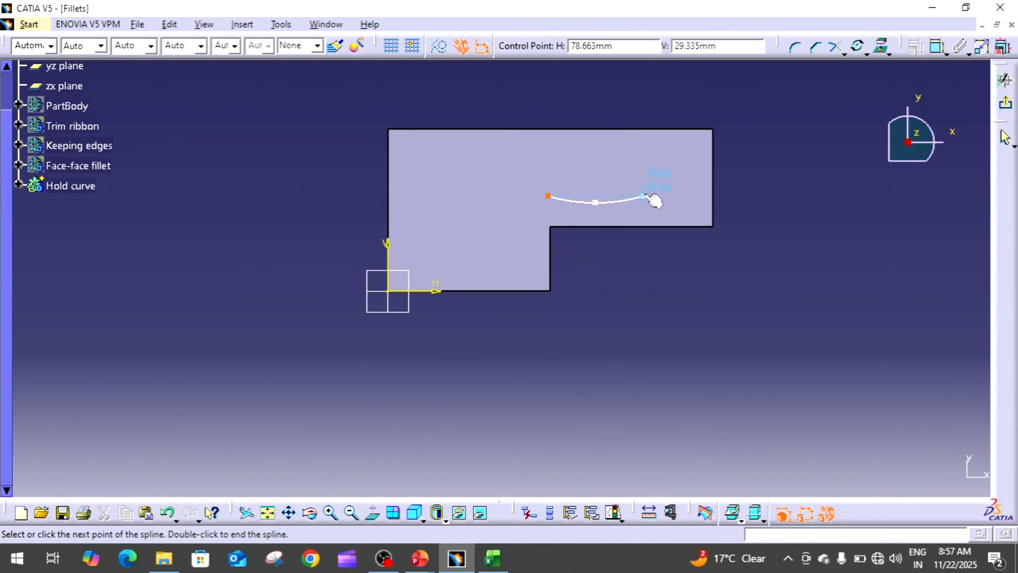
click(647, 196)
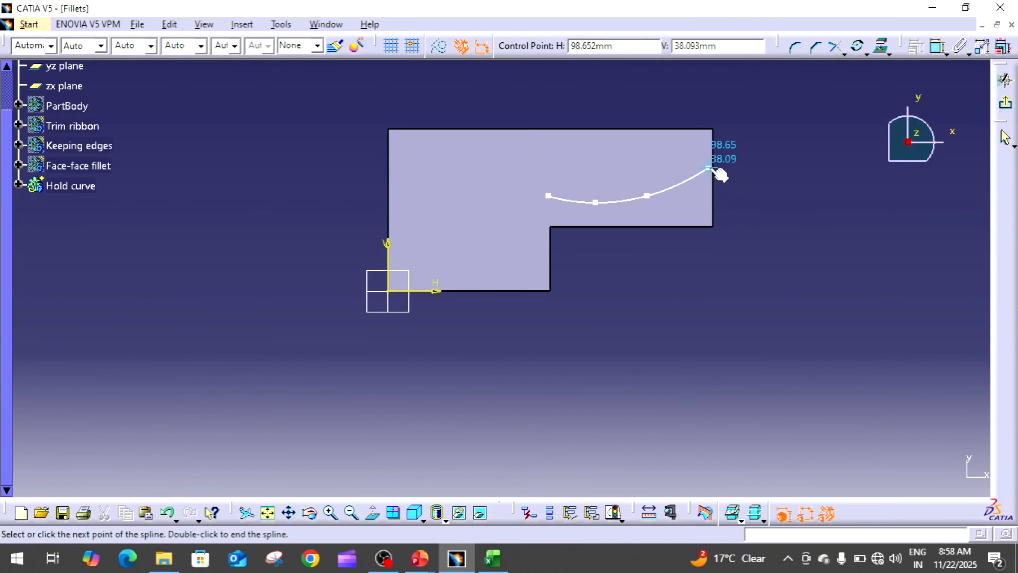
click(710, 168)
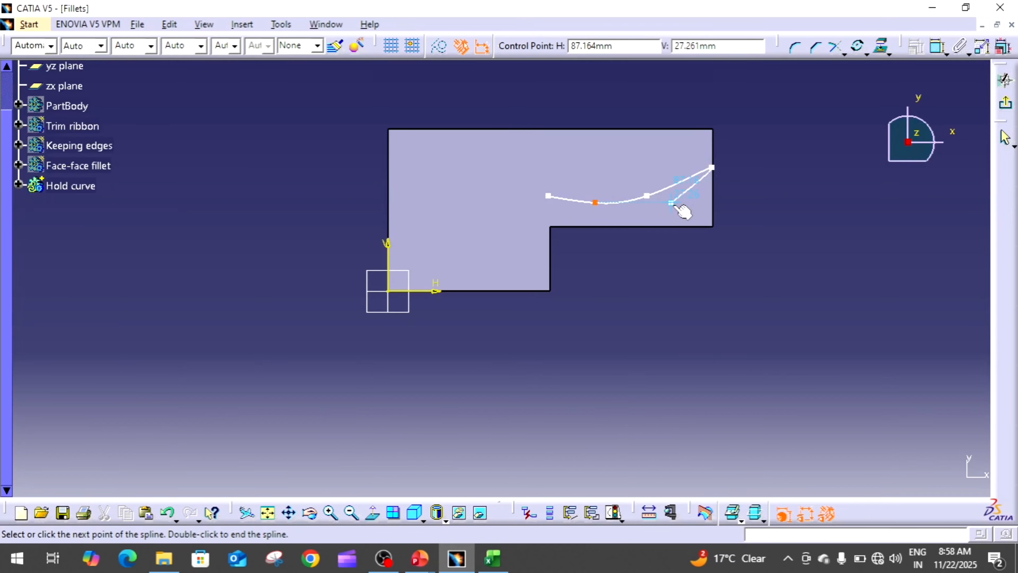
key(Escape)
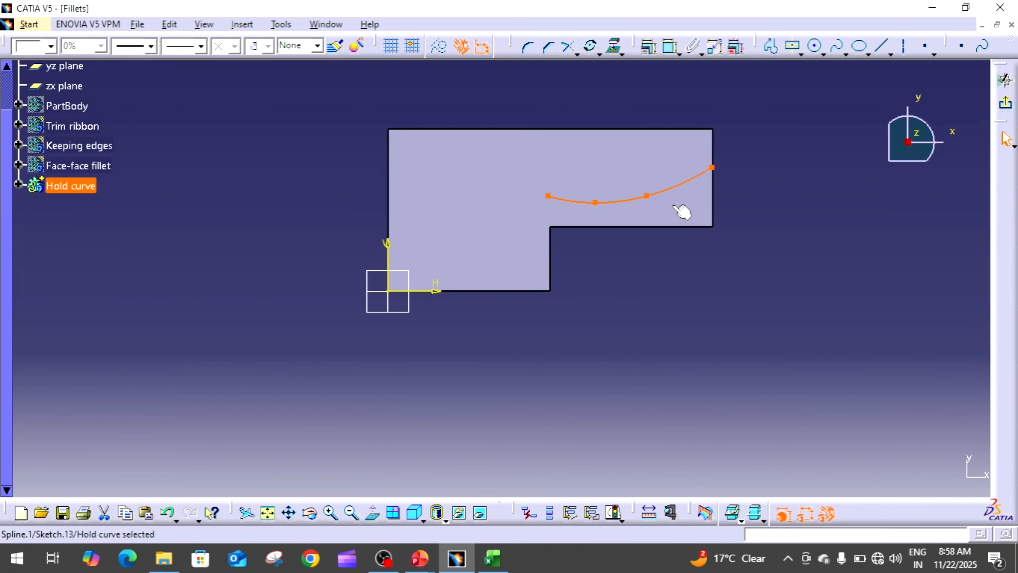
- Move the spline's first control point down, closer to the pad's inner corner
click(548, 195)
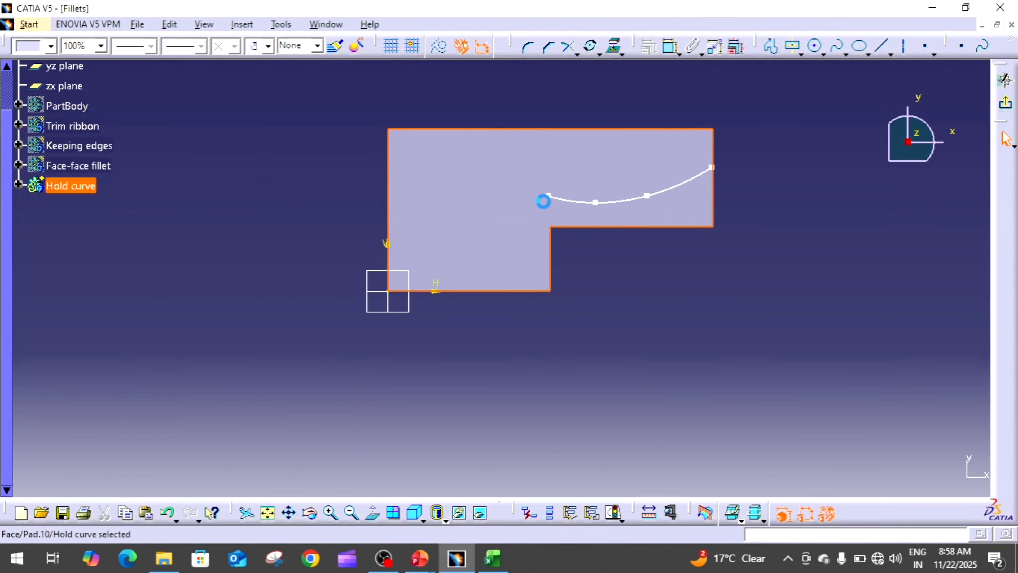
drag(549, 196, 551, 213)
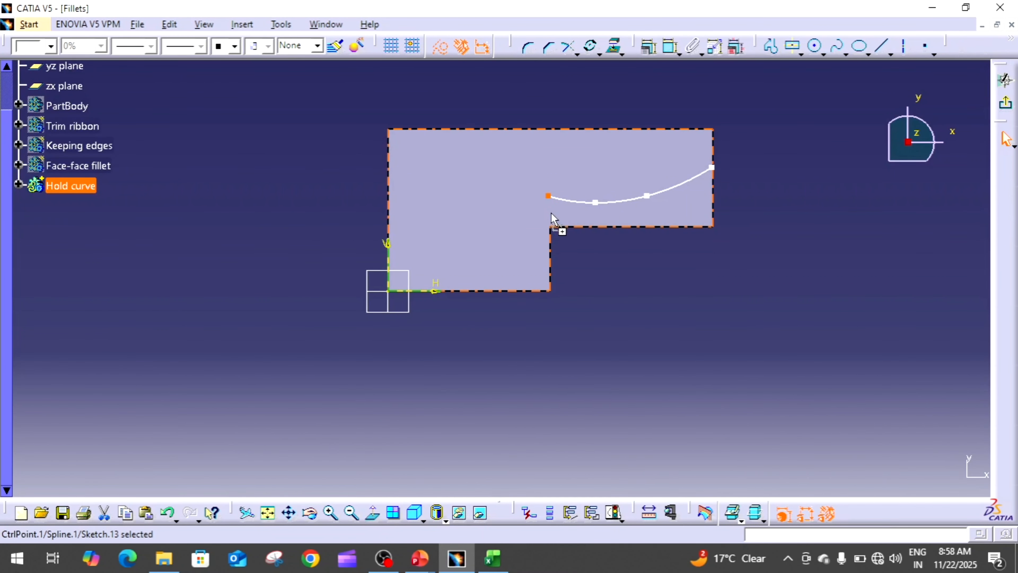
double_click(549, 197)
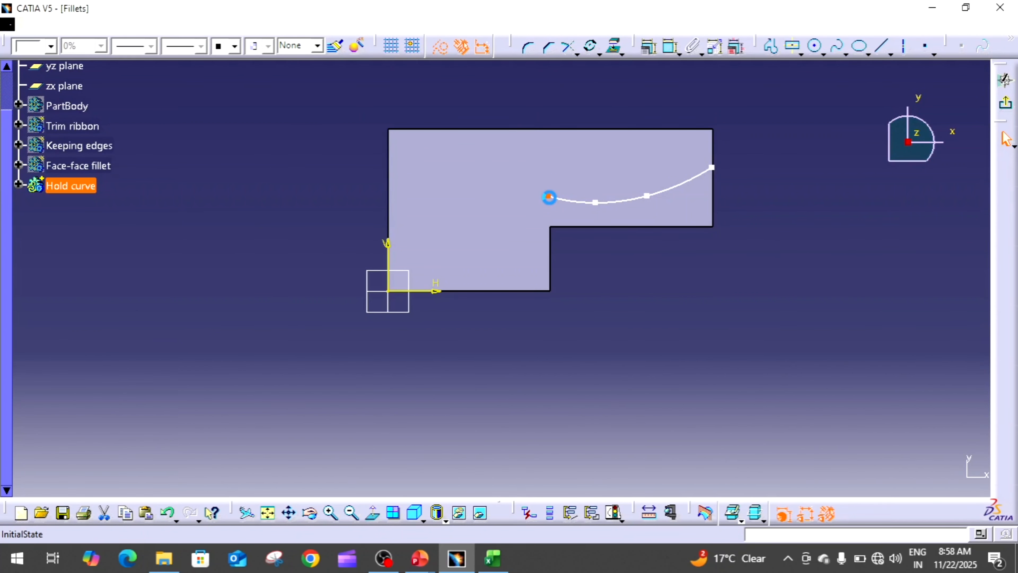
click(965, 331)
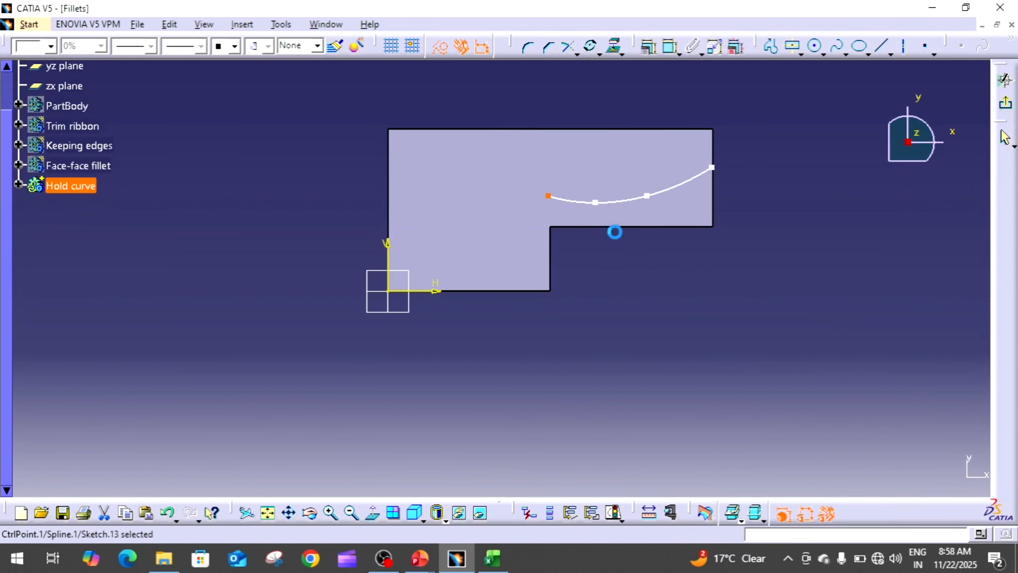
drag(549, 197, 550, 215)
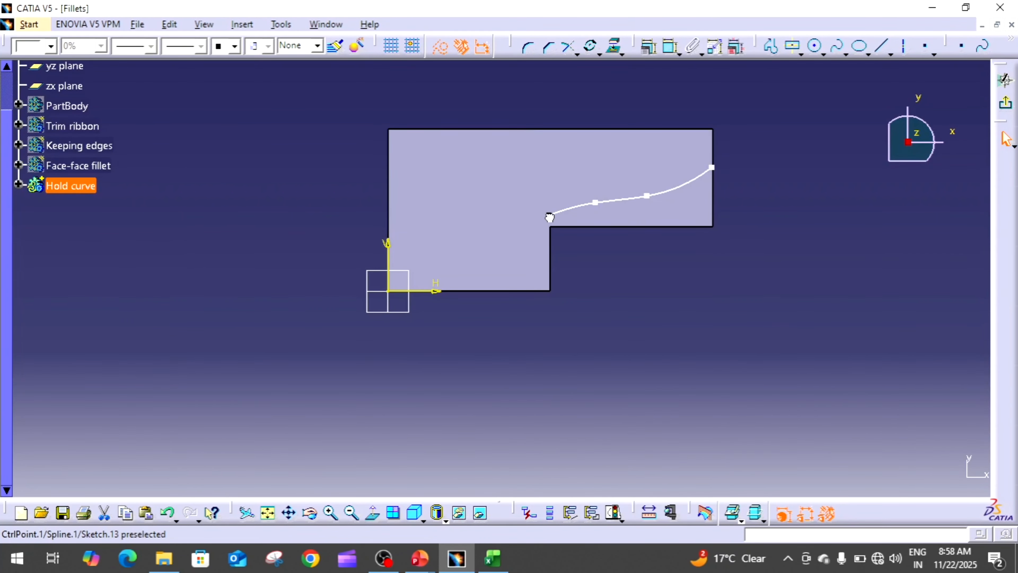
- Lower the spline's third control point and its end point, placing the end just past the narrower arm's end edge, and finish the sketch
drag(652, 196, 660, 215)
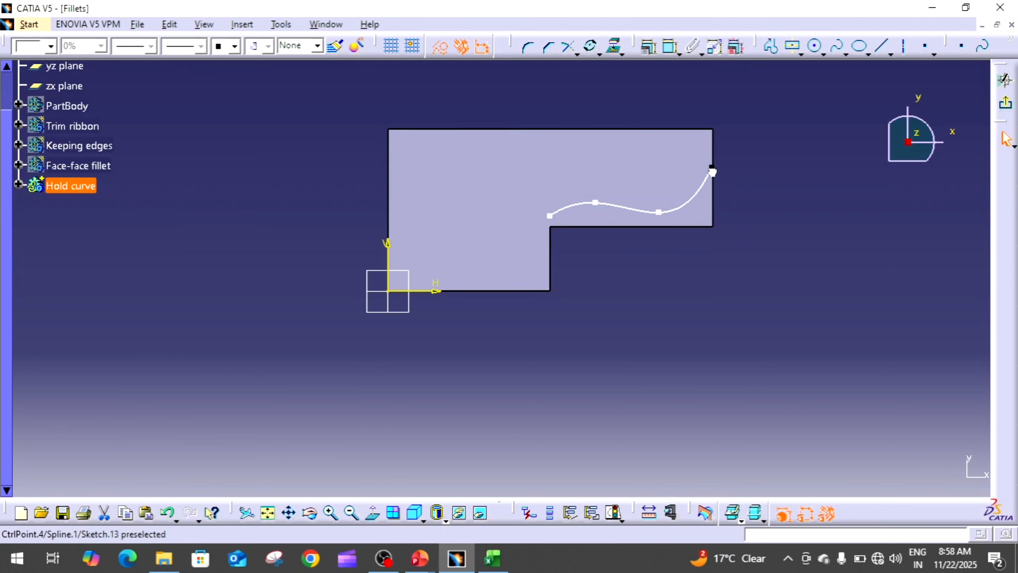
drag(713, 172, 716, 191)
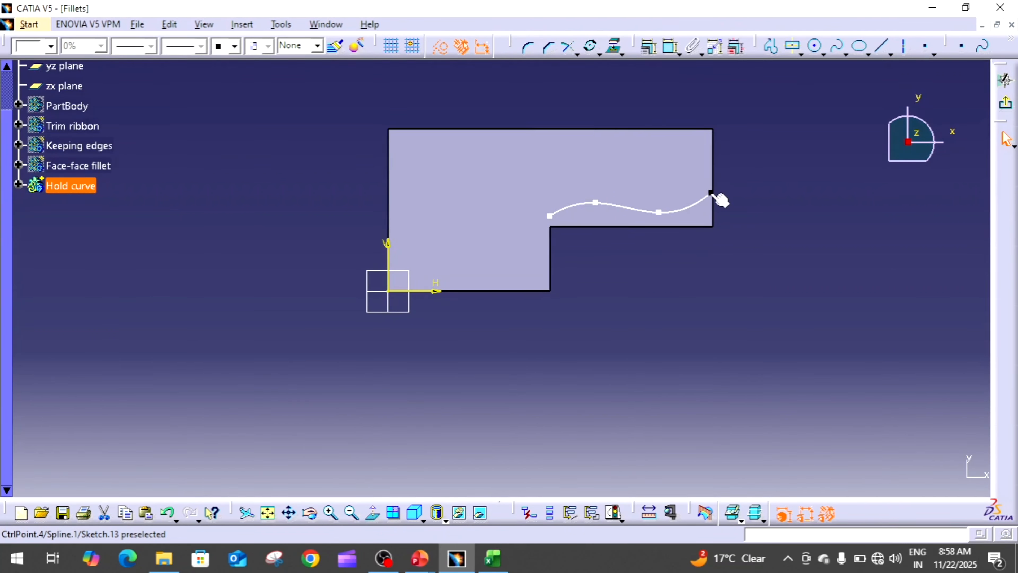
click(763, 215)
click(721, 200)
click(743, 210)
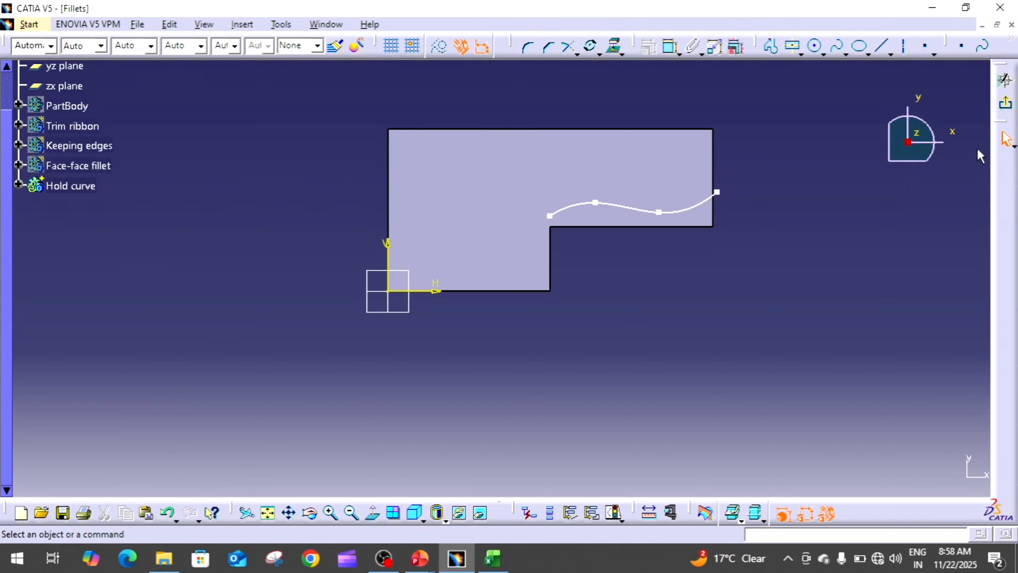
click(1006, 103)
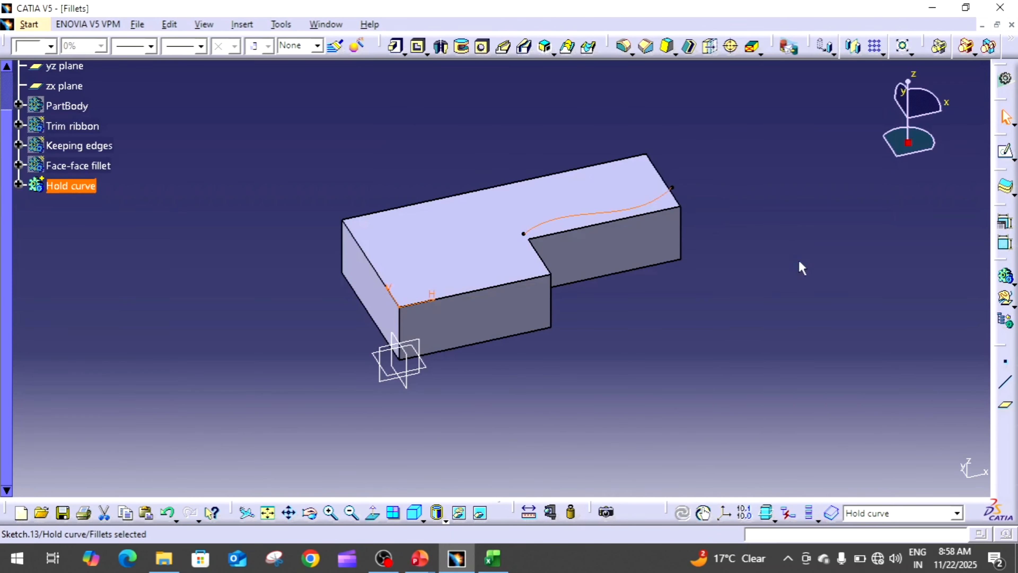
- On the wider section's front face, sketch a horizontal line from the notch's vertical edge at about H 50 mm, V 9 mm to just past the pad's end
click(800, 262)
click(564, 298)
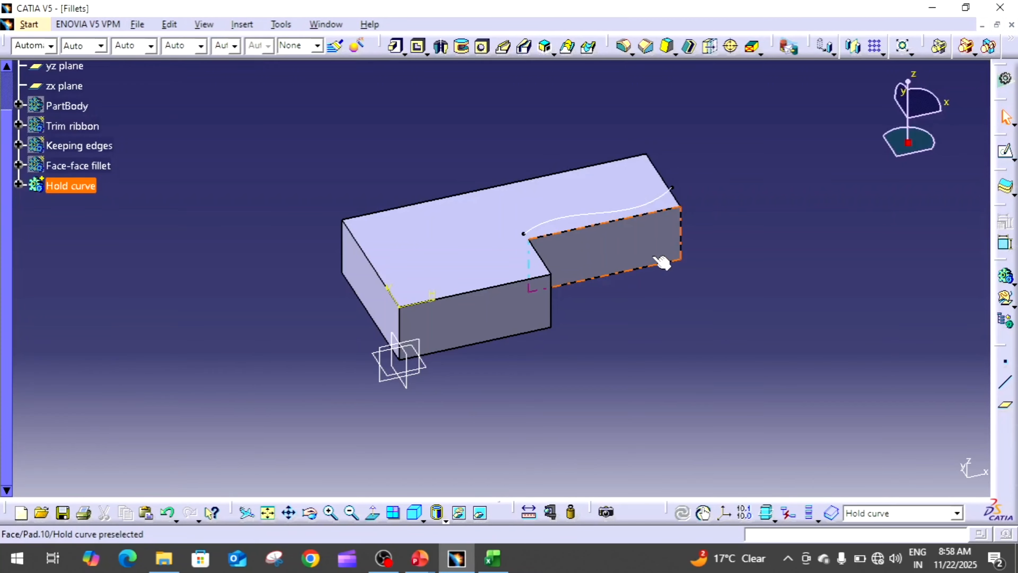
click(534, 305)
click(1006, 152)
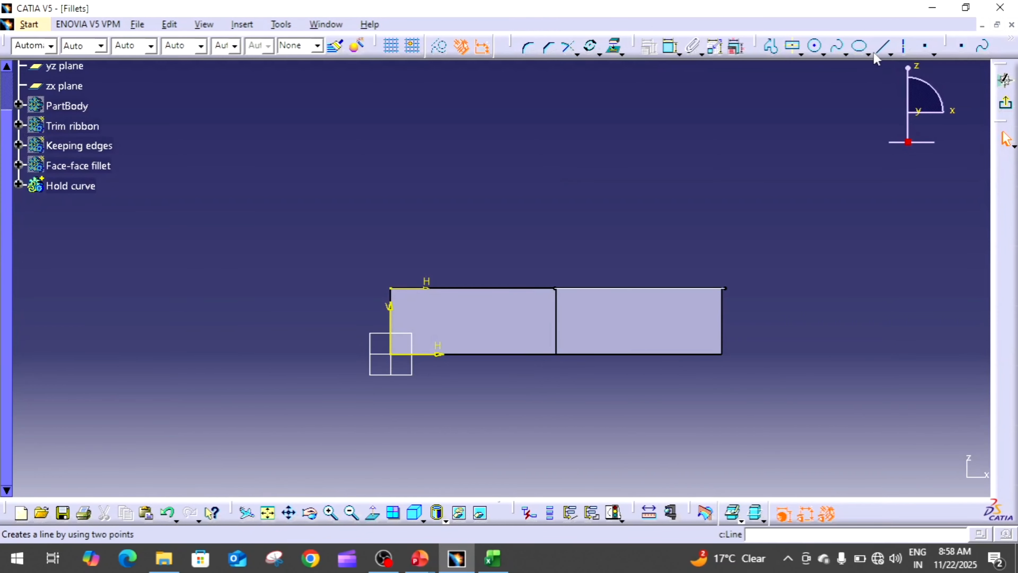
click(881, 46)
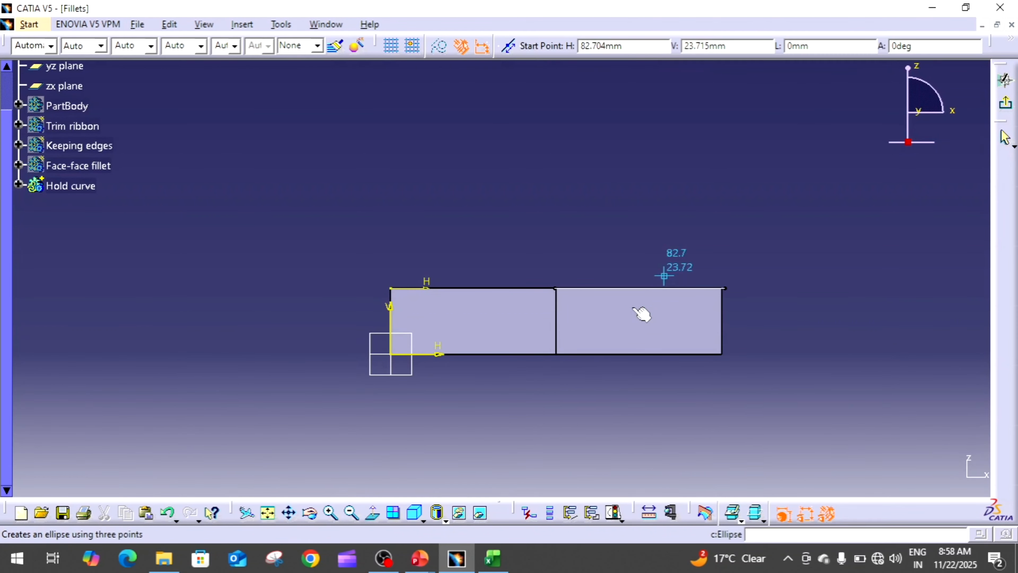
click(555, 324)
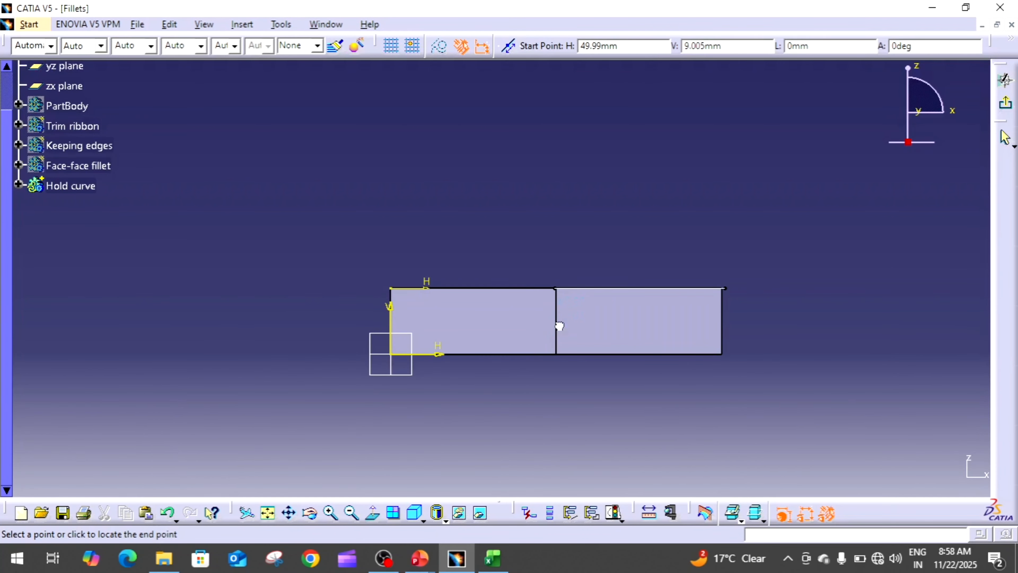
click(725, 330)
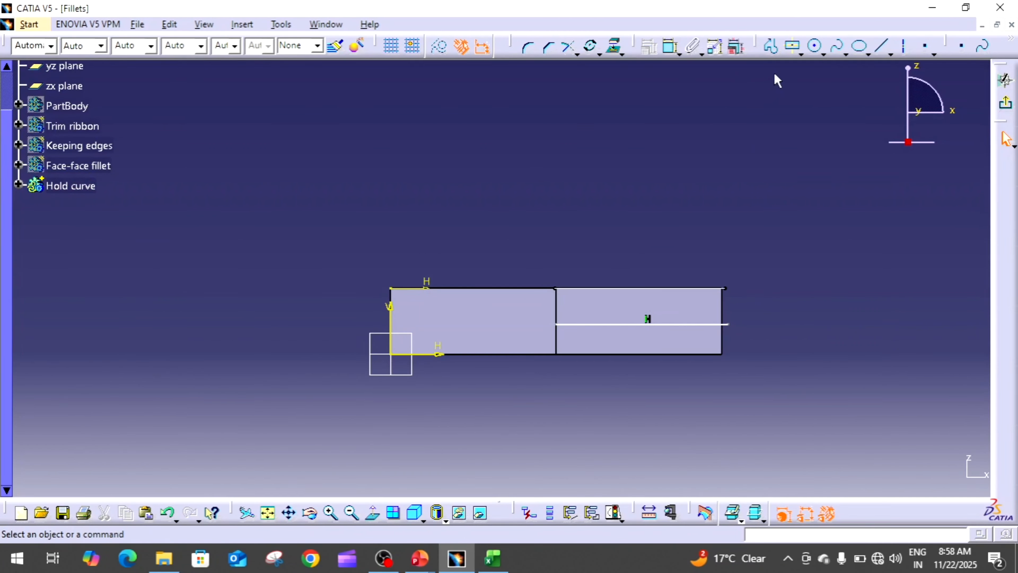
- Constrain the horizontal line as the symmetry line between the pad's top and bottom edges and finish the sketch
click(673, 52)
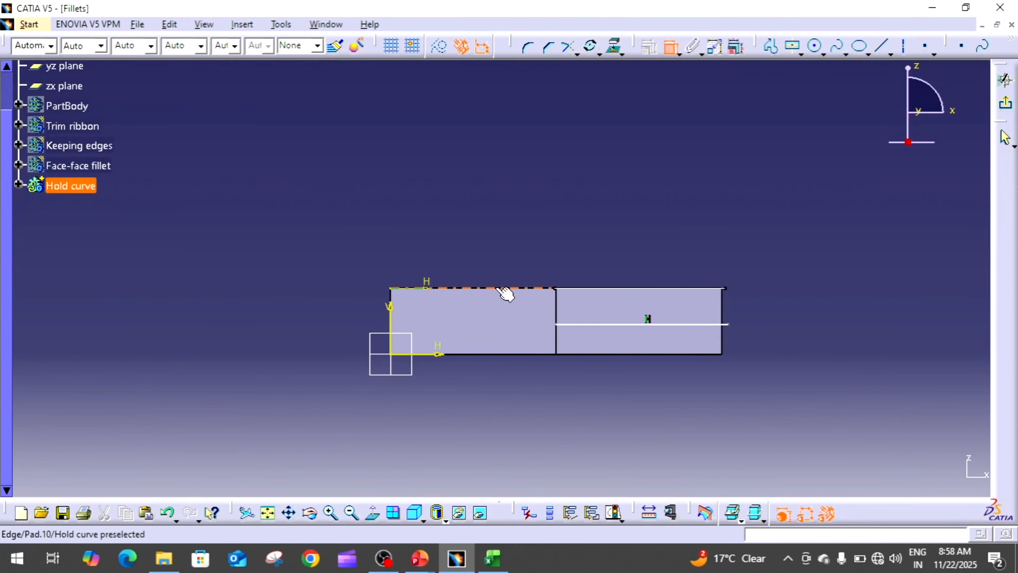
click(506, 290)
click(518, 355)
right_click(601, 312)
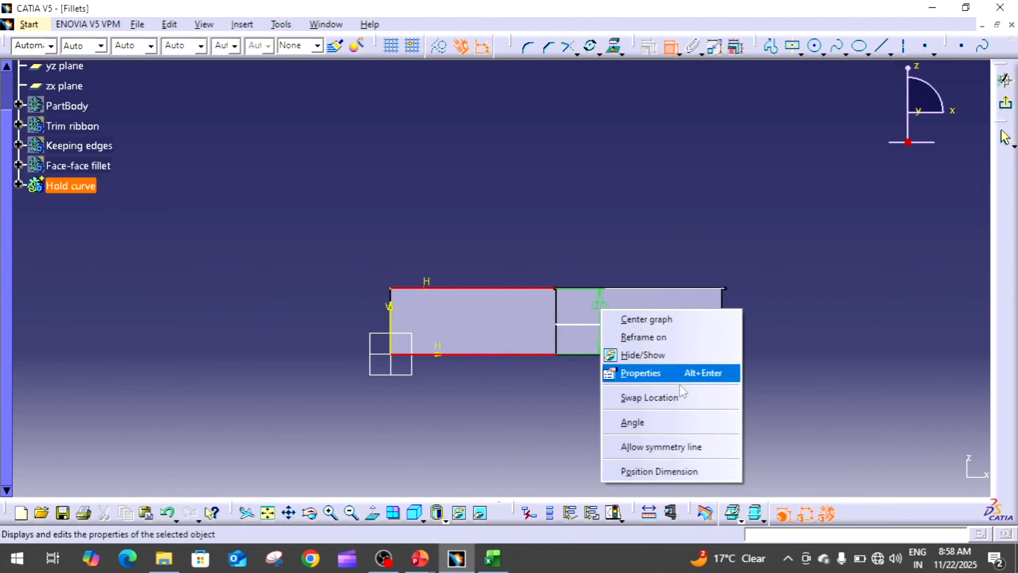
click(678, 446)
click(627, 324)
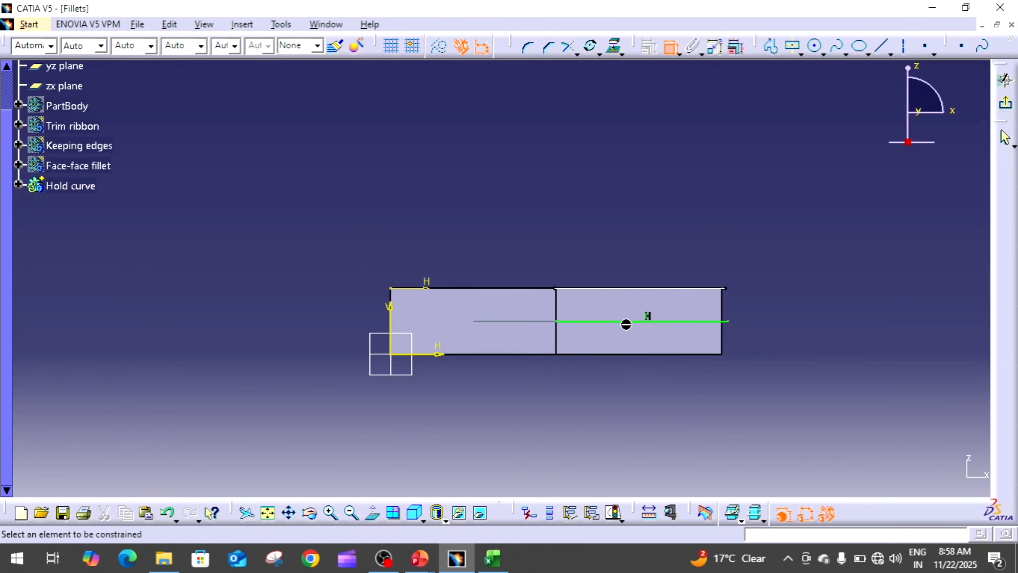
click(1006, 104)
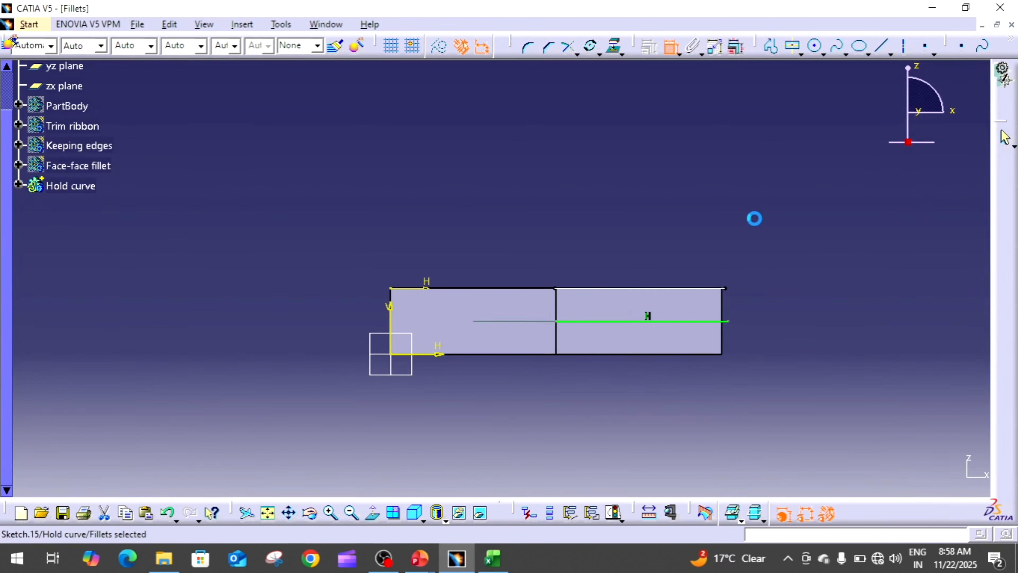
- Create a face-face fillet between the top face and the narrower arm's notch-side face, with the spline as hold curve and the straight line as spine
middle_drag(733, 200, 733, 207)
click(732, 203)
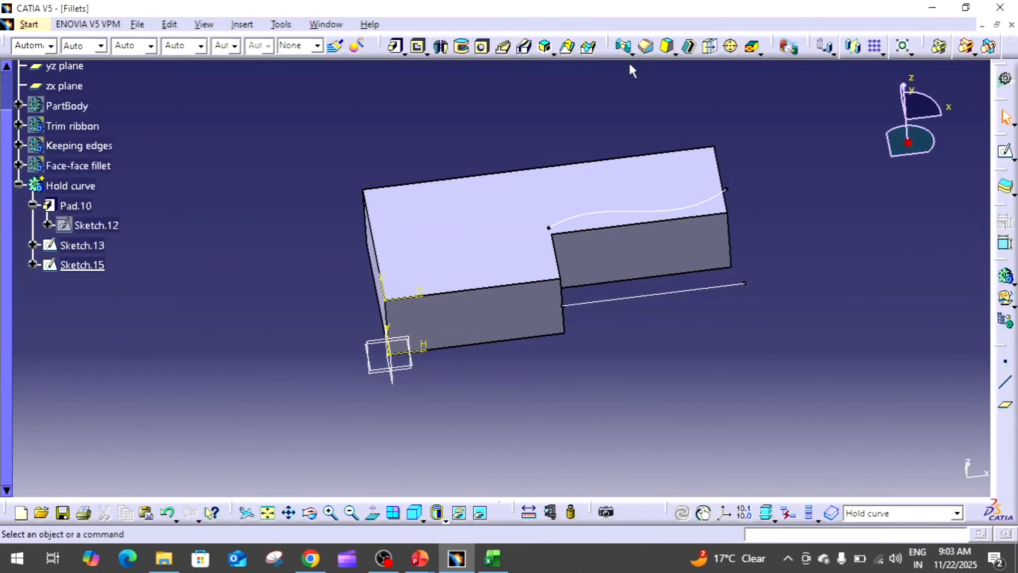
click(625, 47)
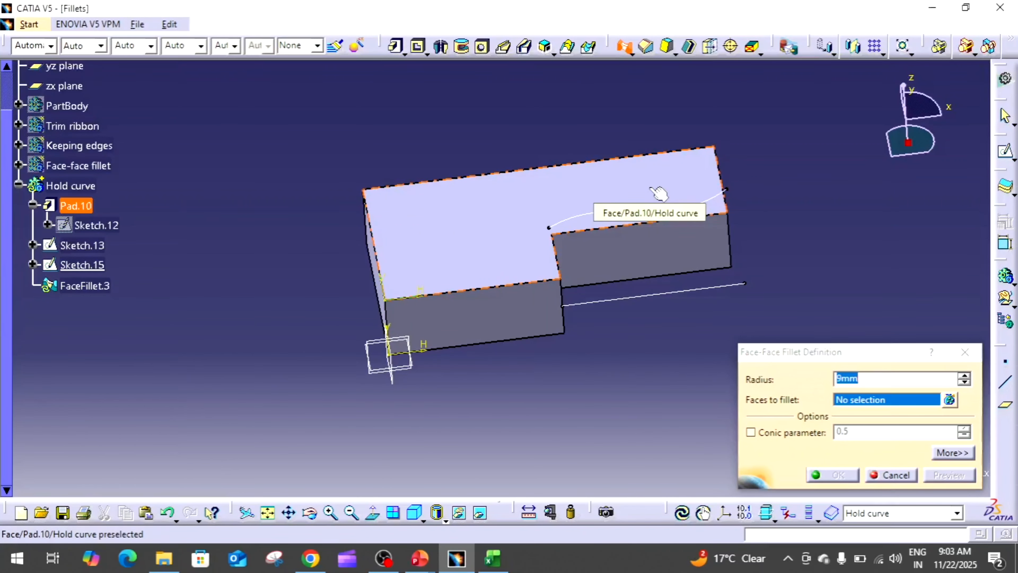
click(659, 194)
click(667, 257)
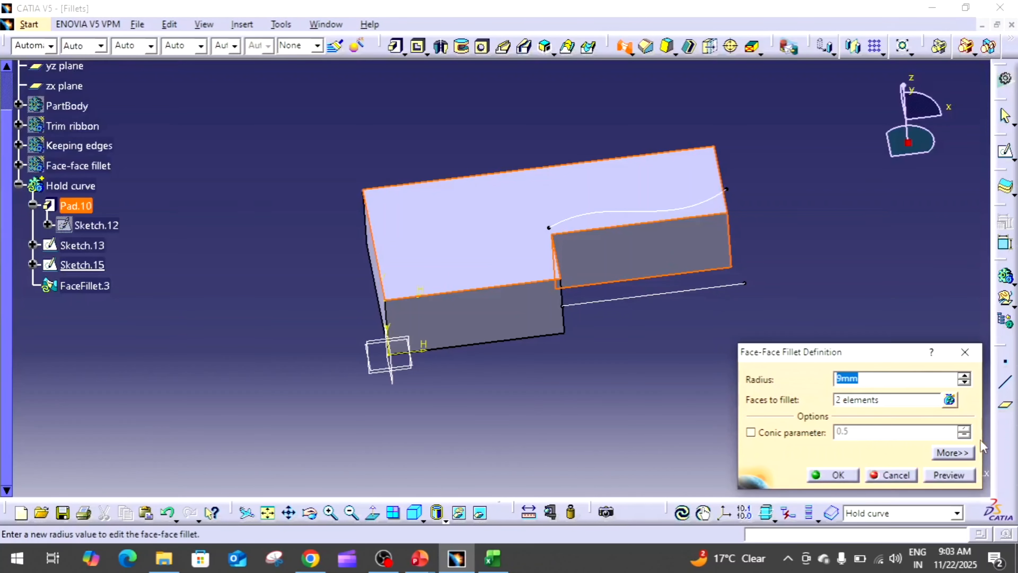
click(962, 452)
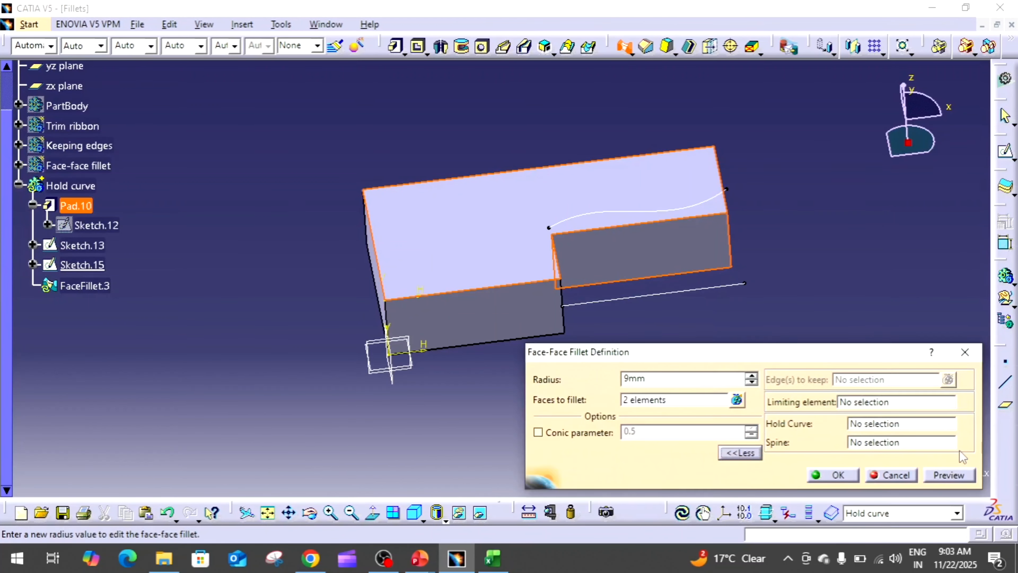
click(914, 425)
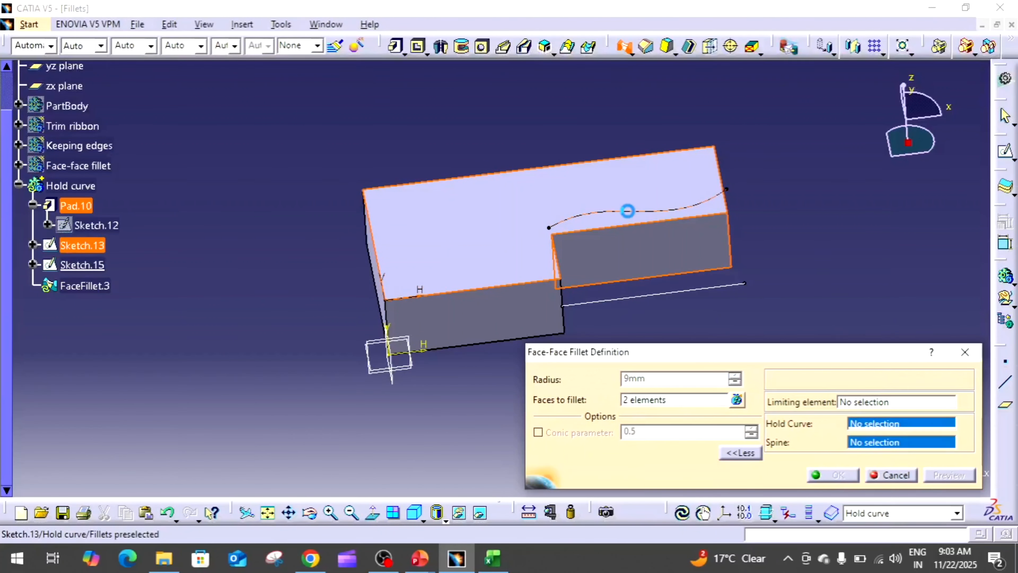
click(631, 211)
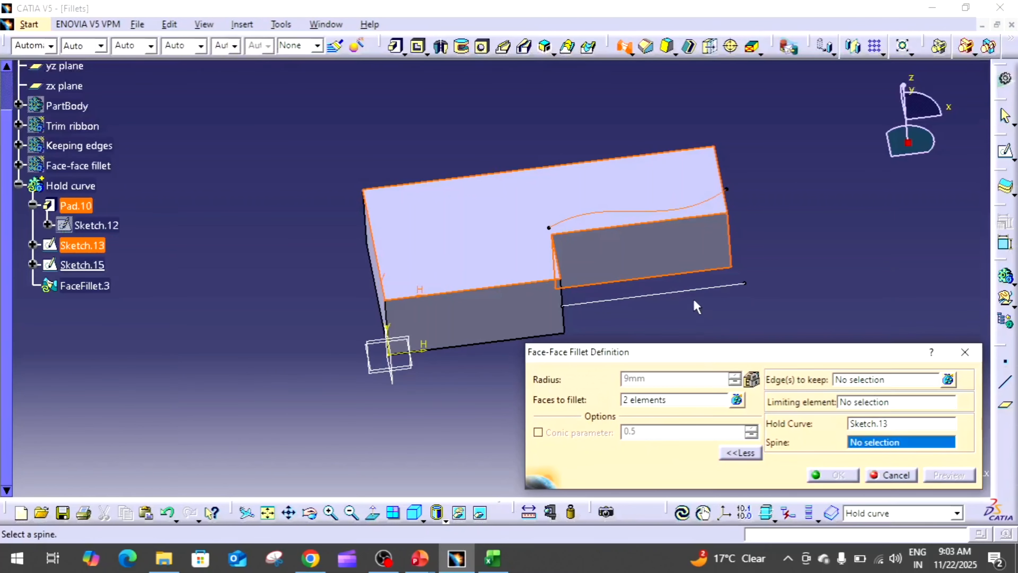
click(686, 292)
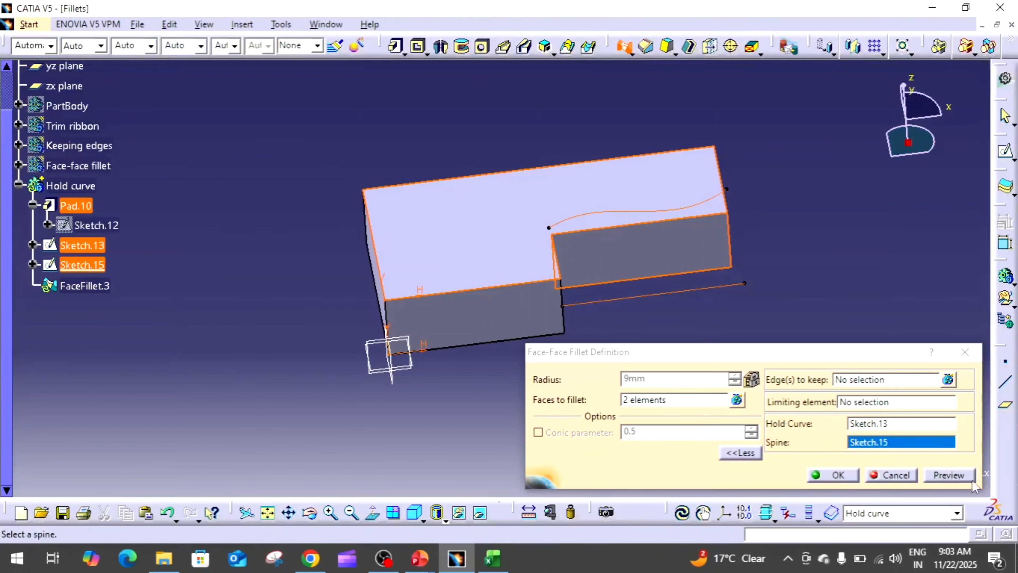
click(835, 475)
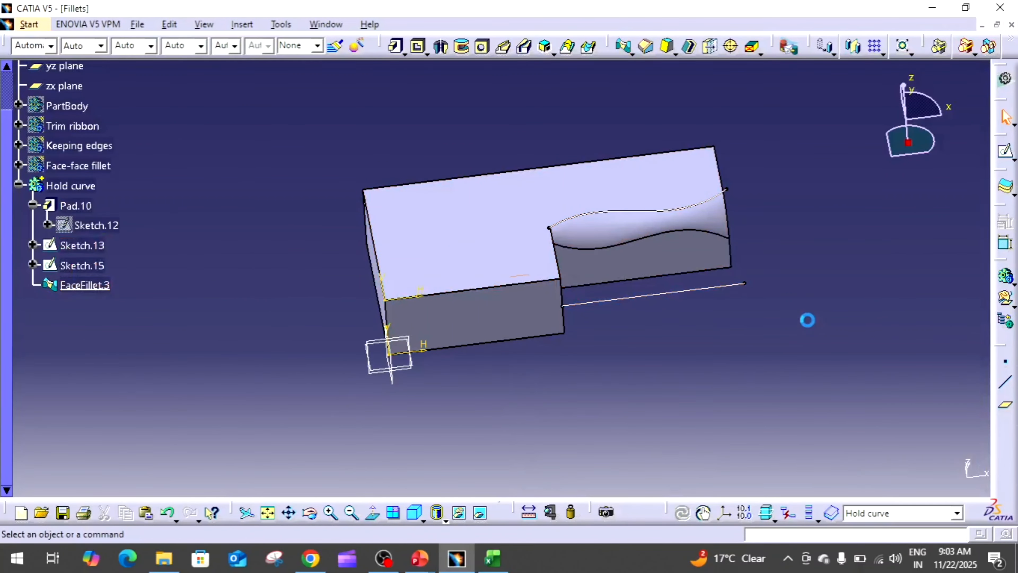
middle_drag(807, 321, 780, 315)
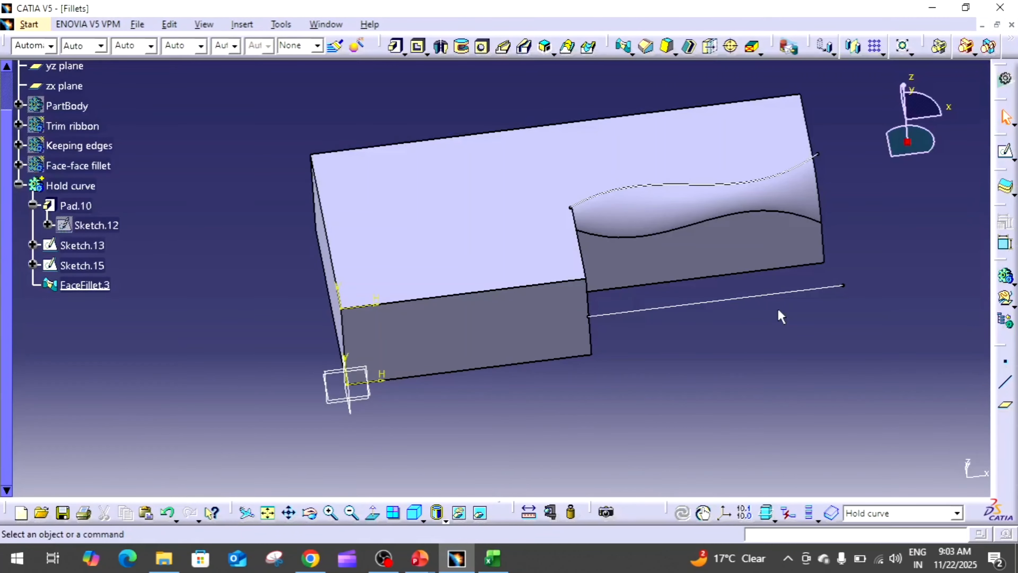
click(778, 310)
middle_drag(778, 309, 751, 365)
click(751, 365)
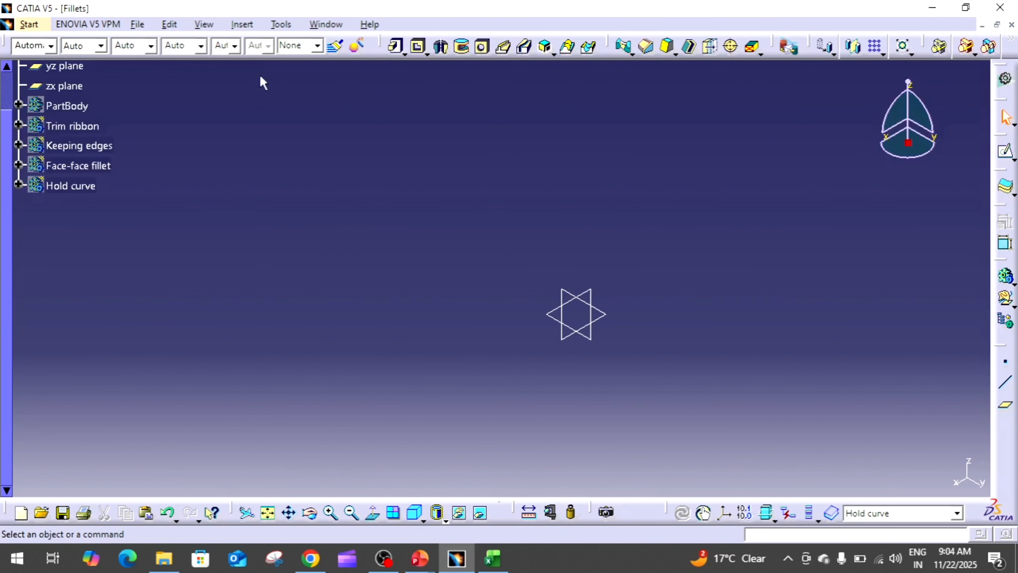
- Insert a new body and rename it "Variable radius fillet"
click(245, 25)
click(253, 59)
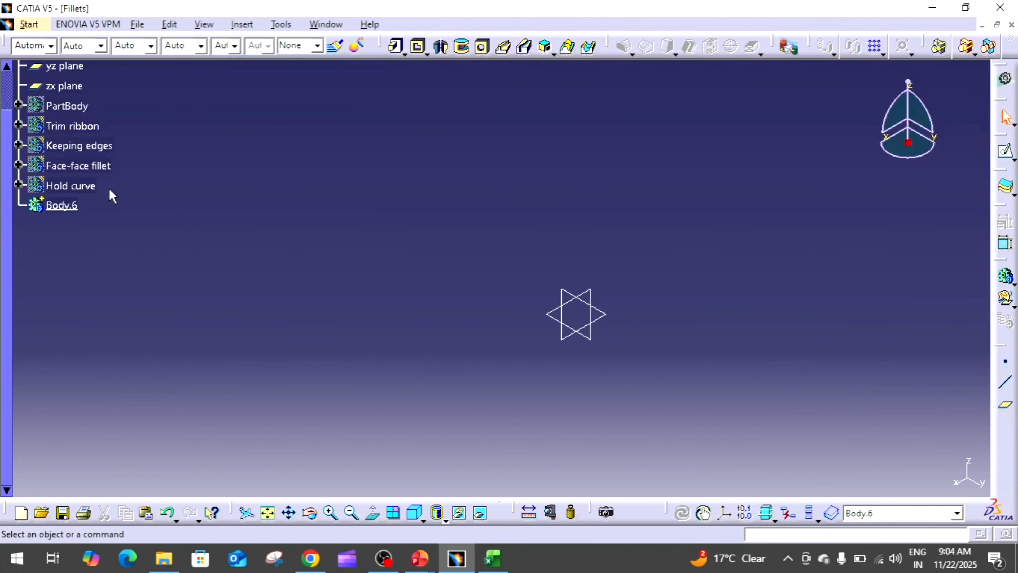
right_click(60, 205)
click(115, 268)
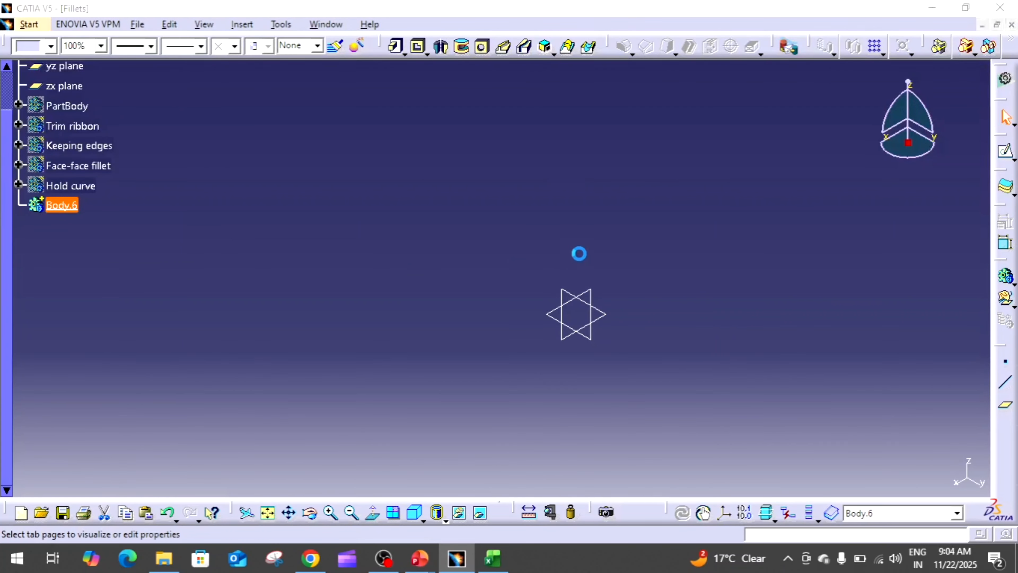
text(V)
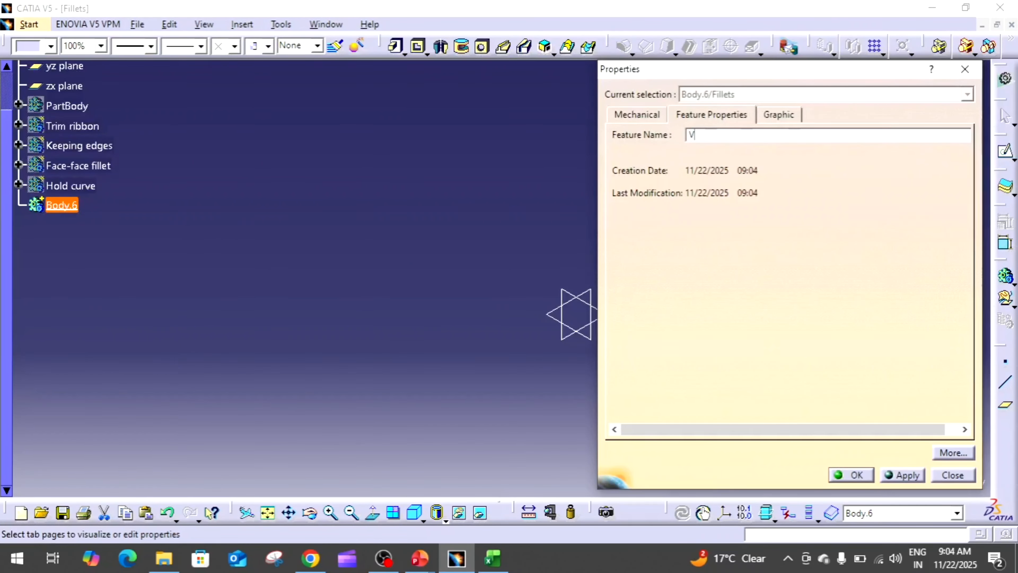
text(ariable radius fillet)
key(Return)
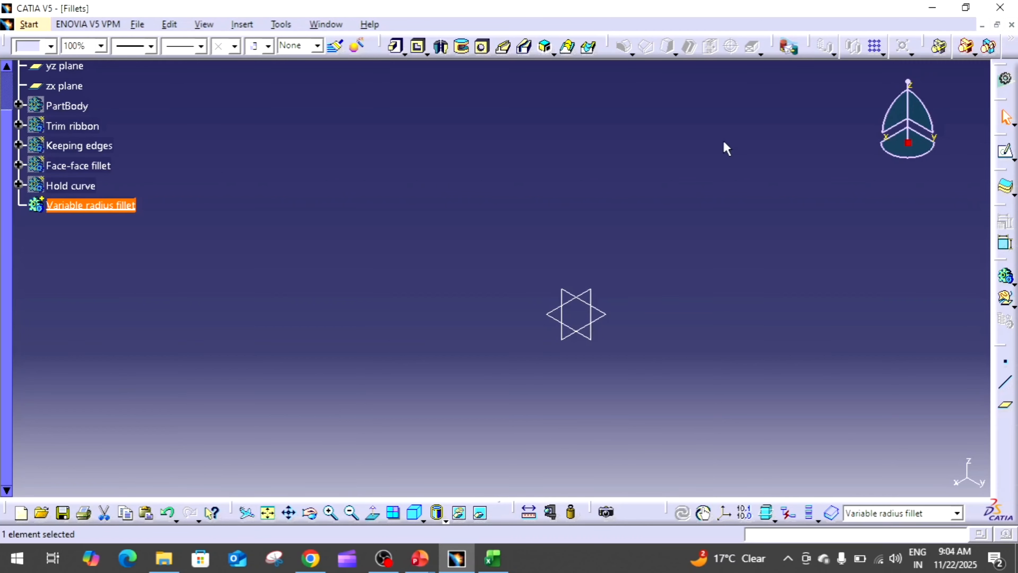
click(792, 132)
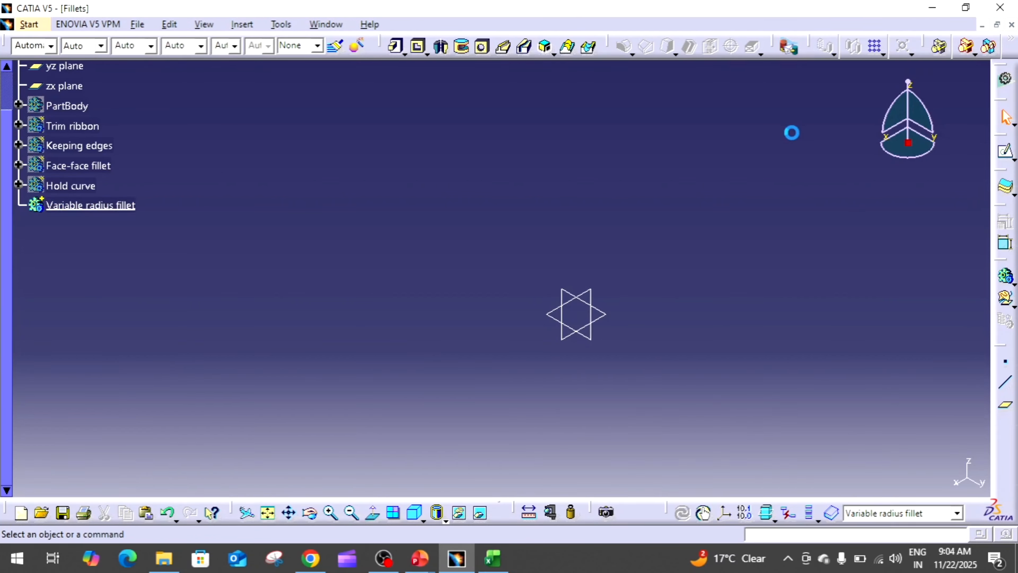
- On the xy plane, sketch a centered rectangle at the origin, about 49 mm wide and 37.5 mm high
click(606, 314)
click(1006, 152)
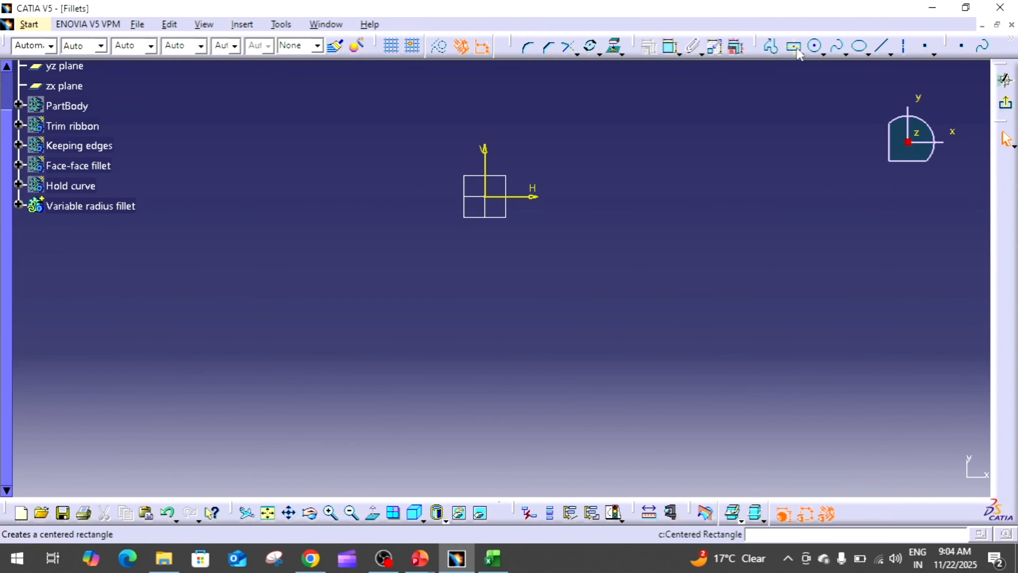
click(801, 54)
click(800, 54)
click(795, 52)
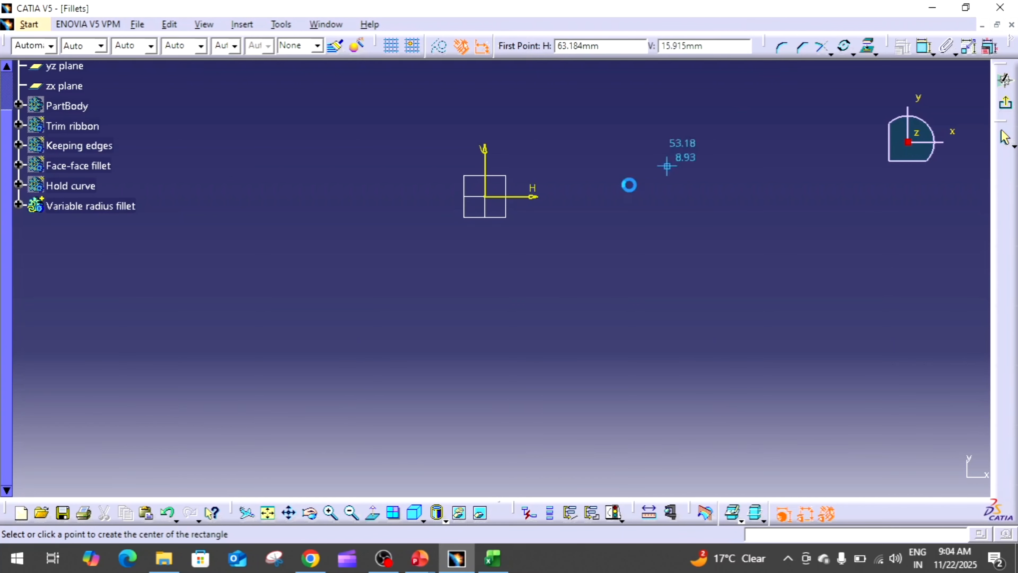
click(485, 197)
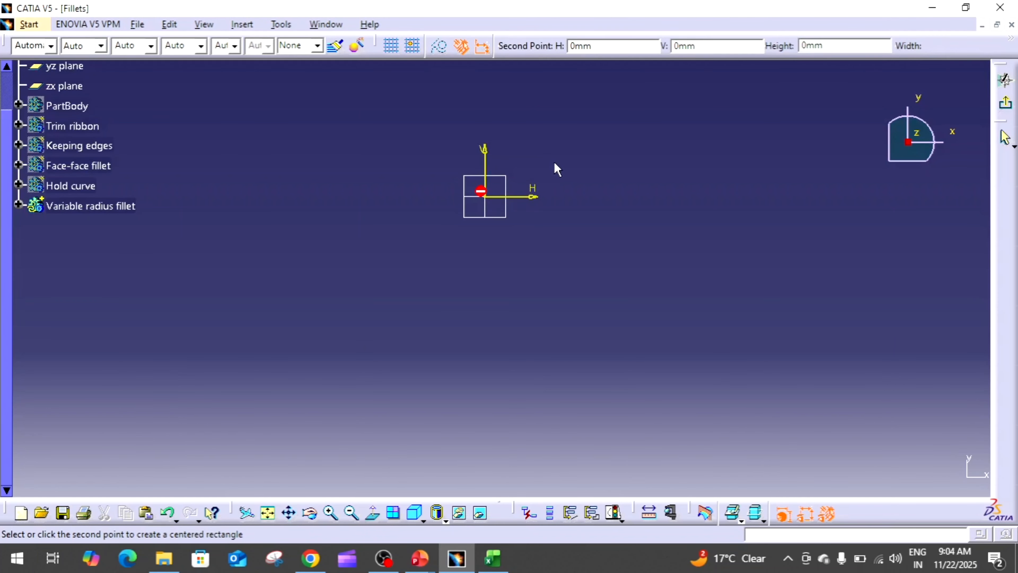
click(570, 132)
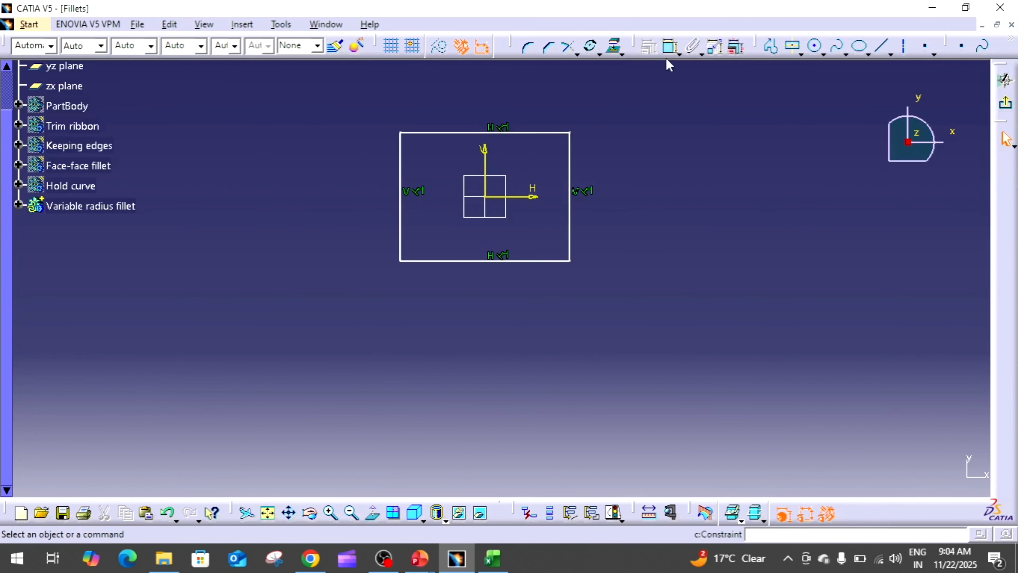
- Dimension the rectangle's height and set it to 100 mm
click(670, 49)
click(571, 178)
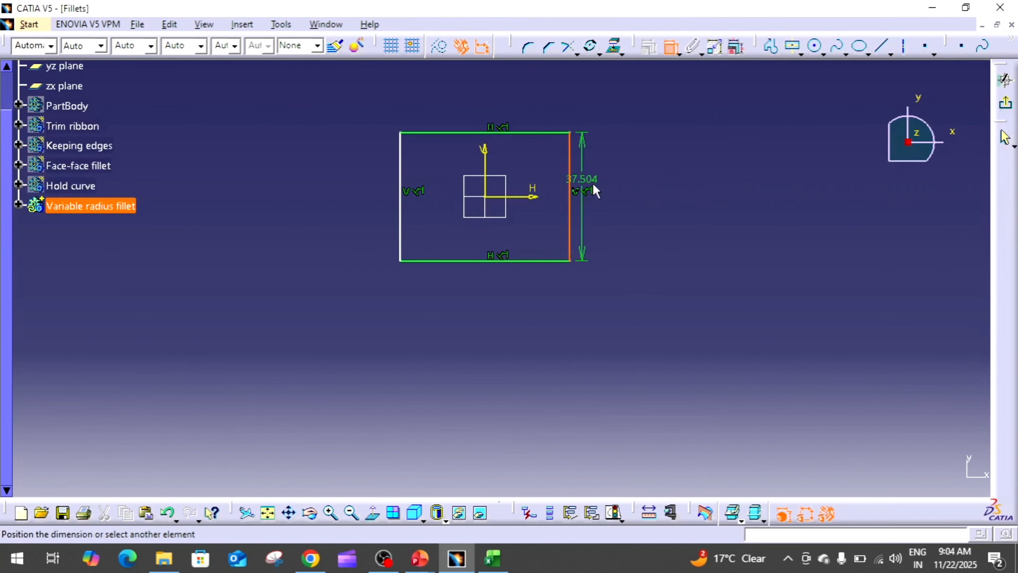
click(597, 185)
double_click(600, 182)
text(100)
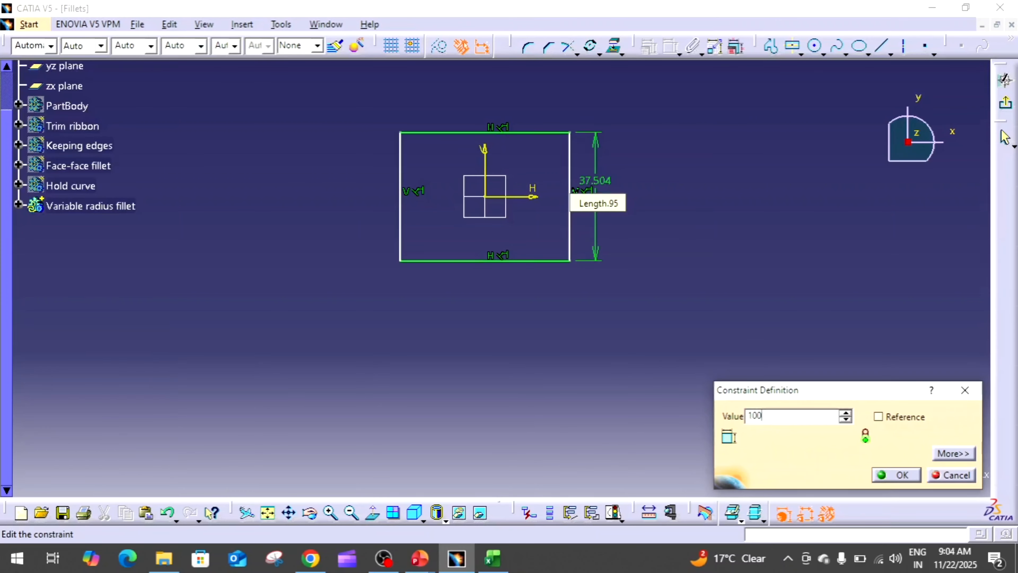
key(Return)
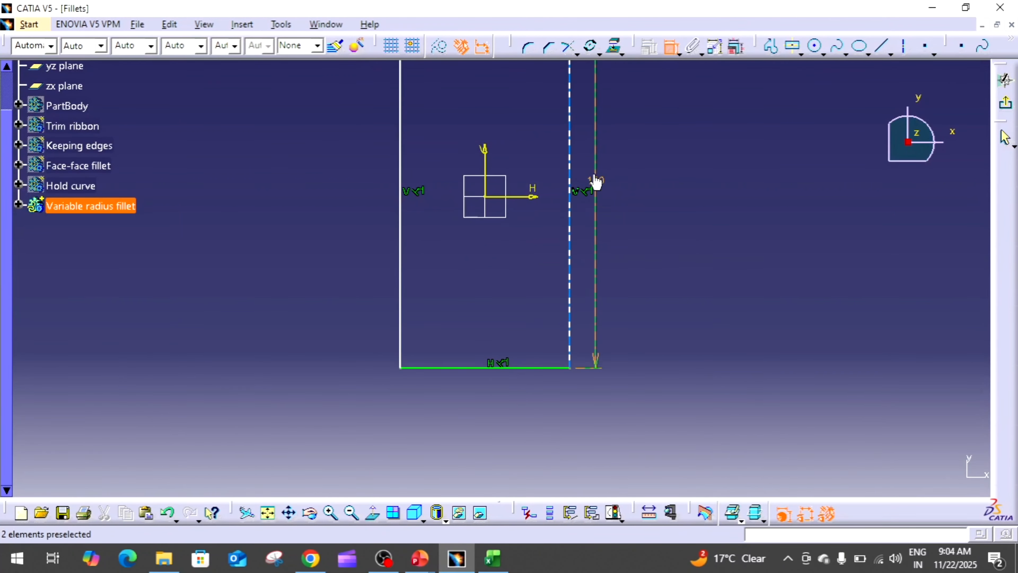
- Dimension the rectangle's width, set it to 100 mm and finish the sketch
click(489, 368)
click(495, 395)
double_click(495, 393)
text(100mm)
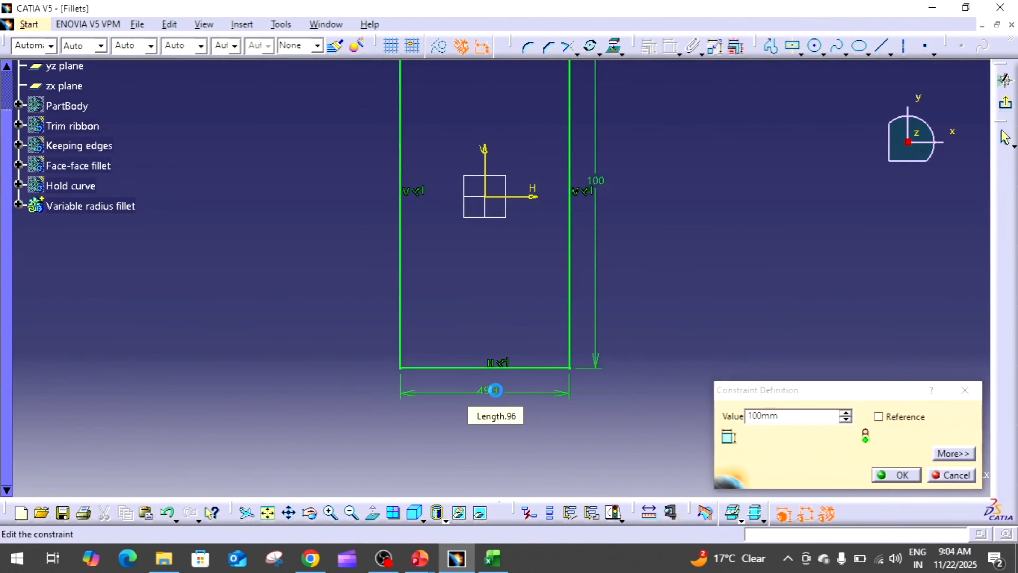
key(Return)
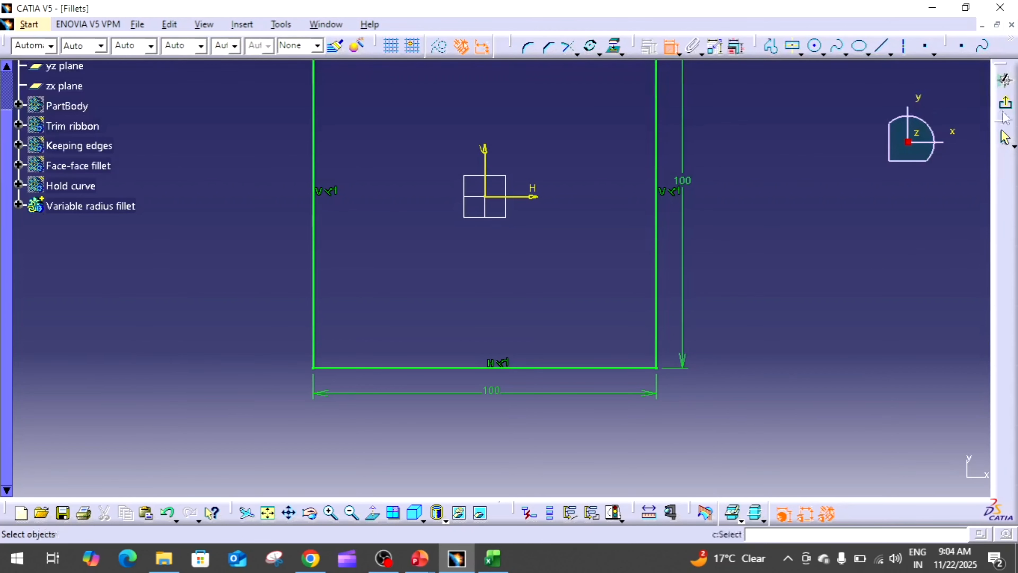
click(1005, 103)
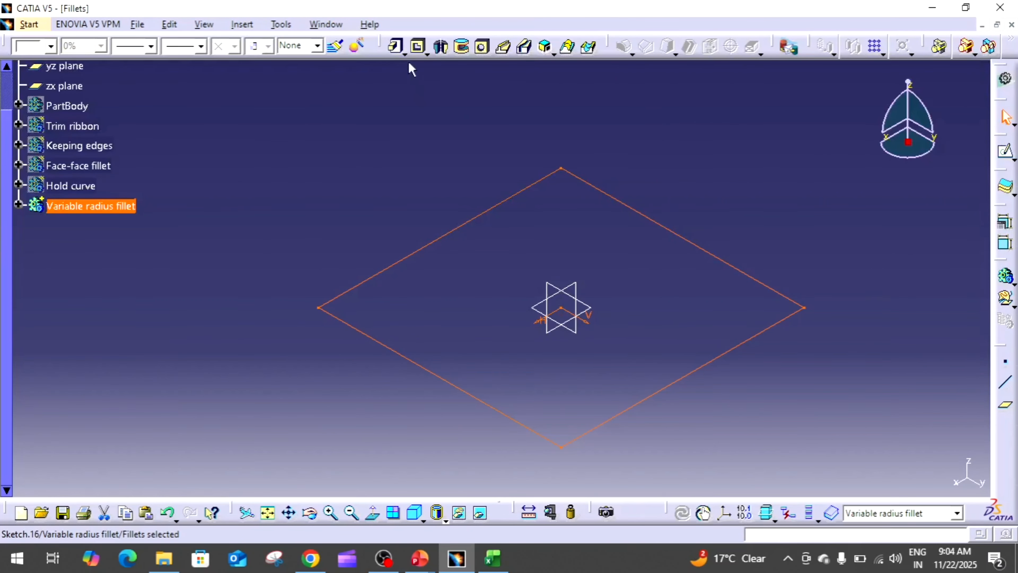
- Extrude the square sketch into a 50 mm pad
click(396, 48)
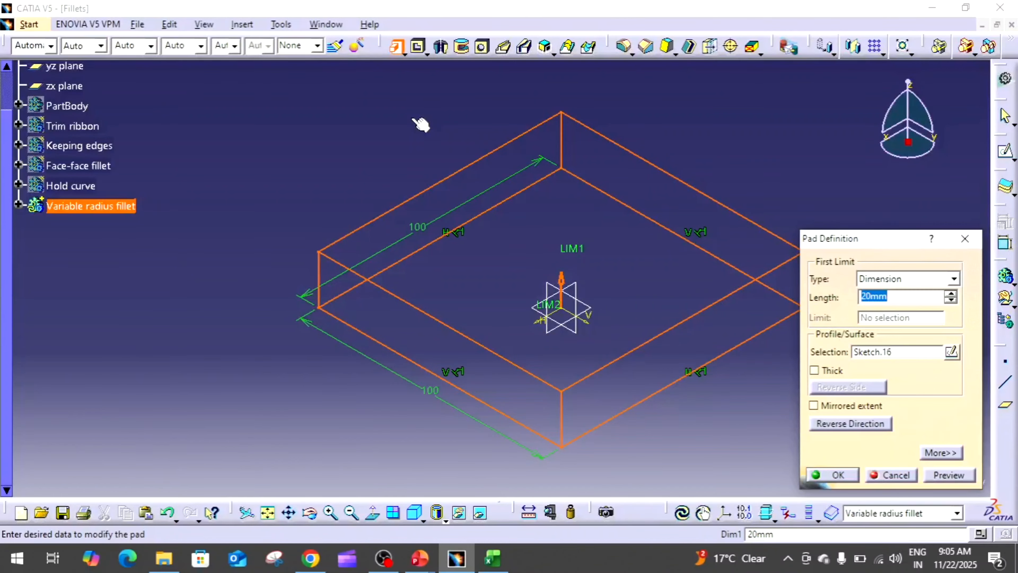
text(50)
key(Return)
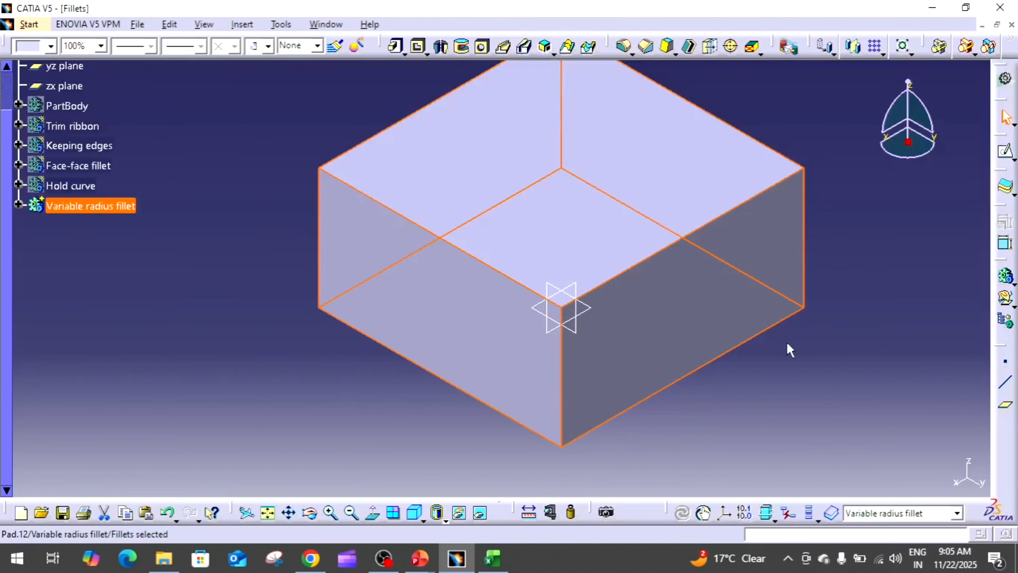
scroll(787, 343, up, 1)
ctrl+middle_drag(787, 344, 785, 375)
click(821, 320)
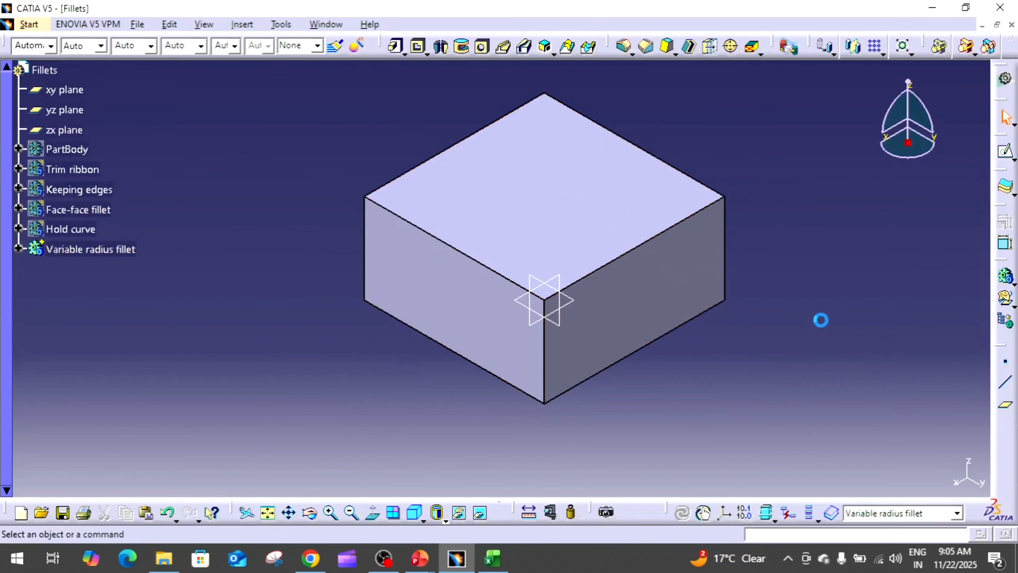
- Create a cubic variable radius fillet on the block's front-left top edge, with radius 5 mm at the far end and 20 mm at the front corner
click(630, 53)
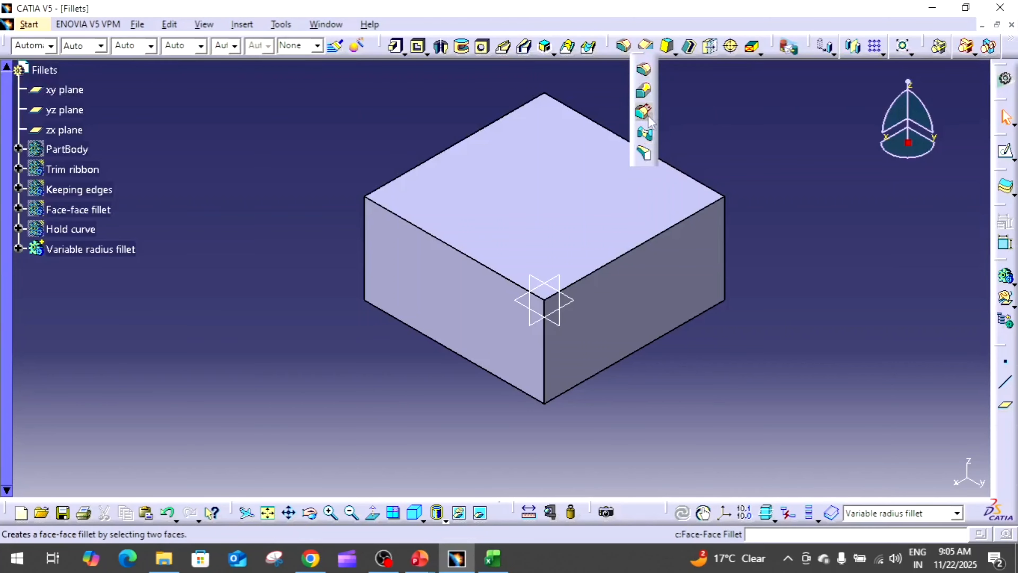
click(646, 94)
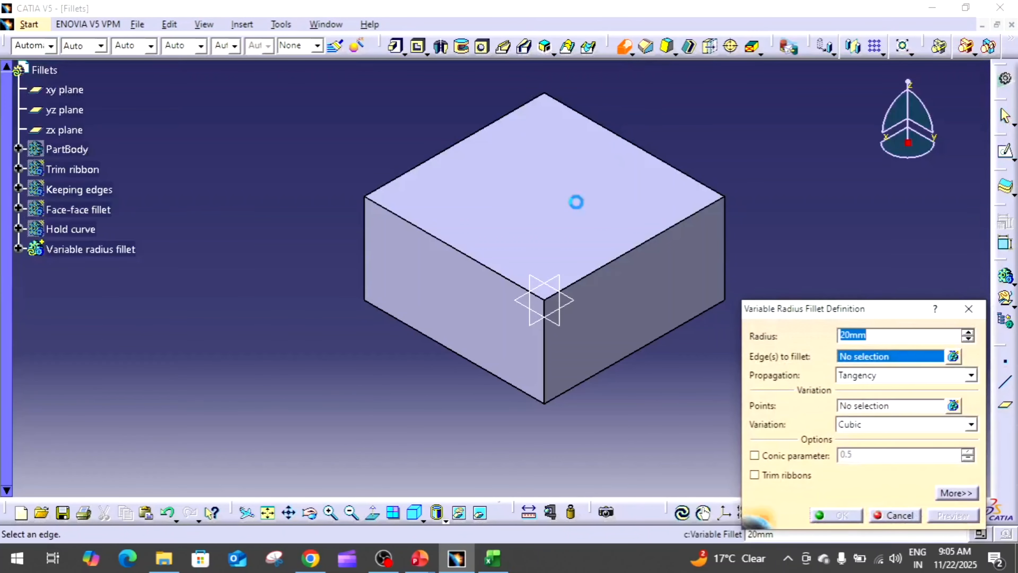
click(451, 248)
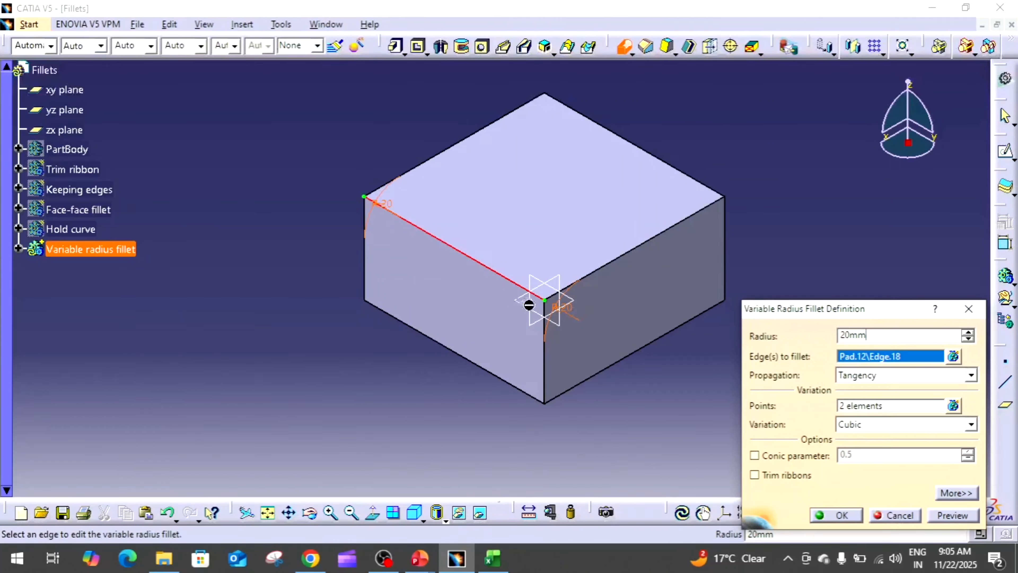
double_click(391, 204)
double_click(391, 204)
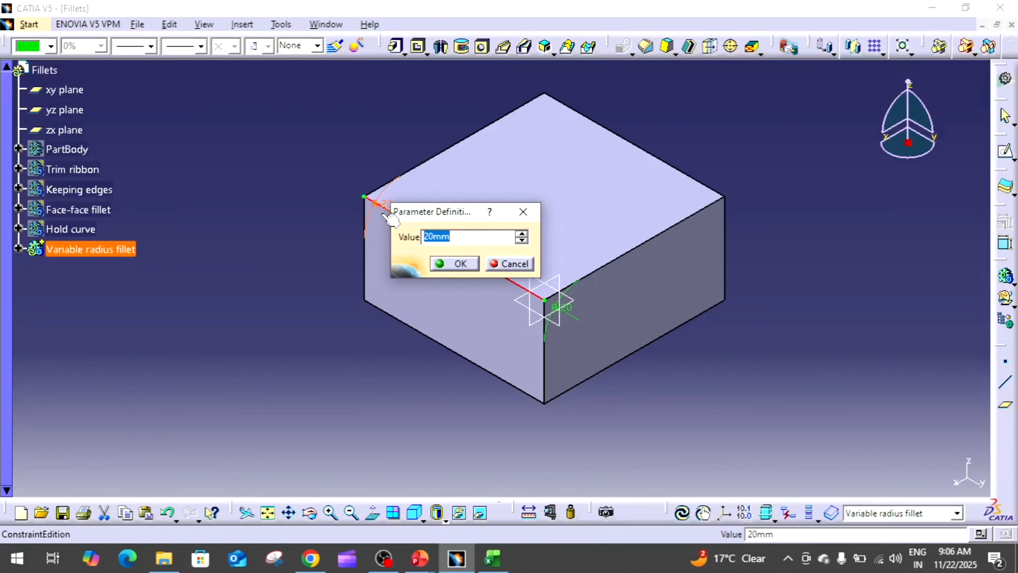
text(5)
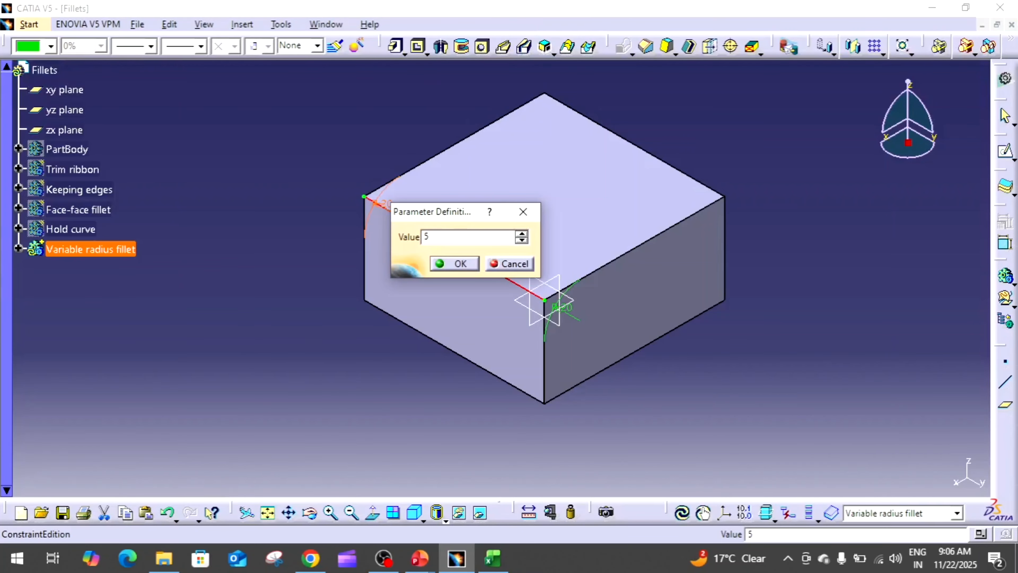
key(Return)
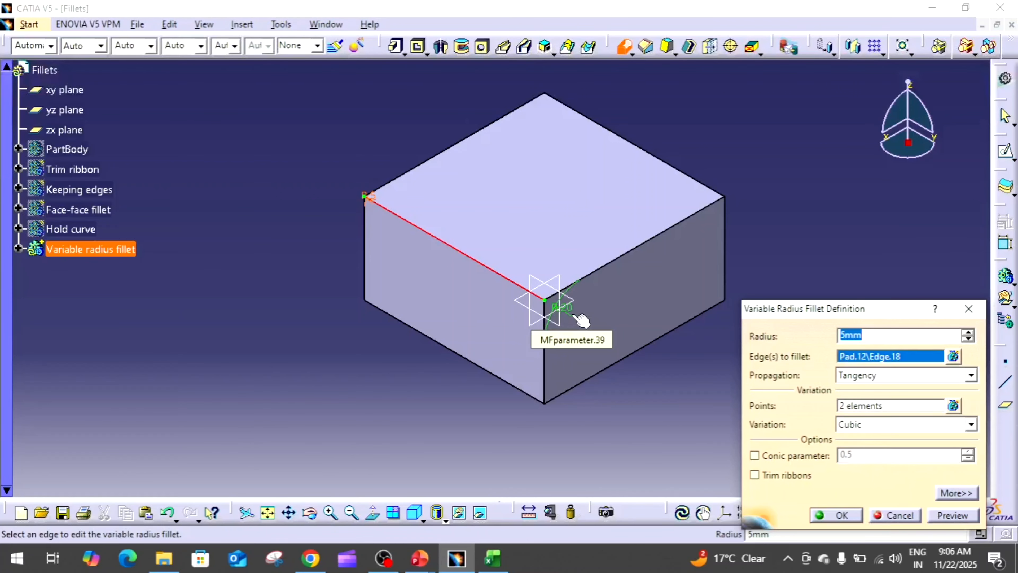
click(958, 516)
click(828, 511)
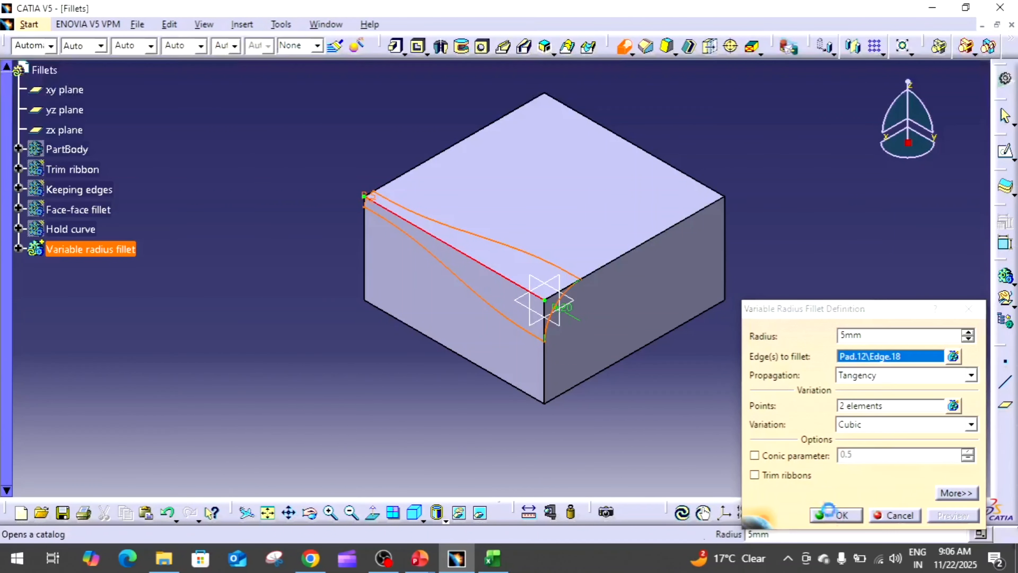
middle_drag(756, 407, 772, 386)
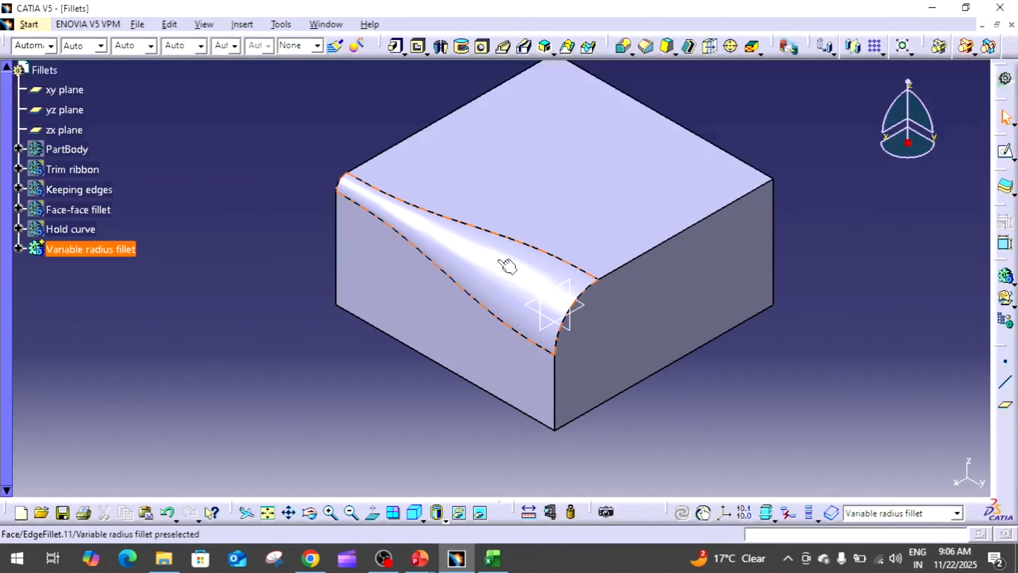
- Reopen the variable radius fillet's definition, close it and hide the Variable radius fillet body
double_click(508, 266)
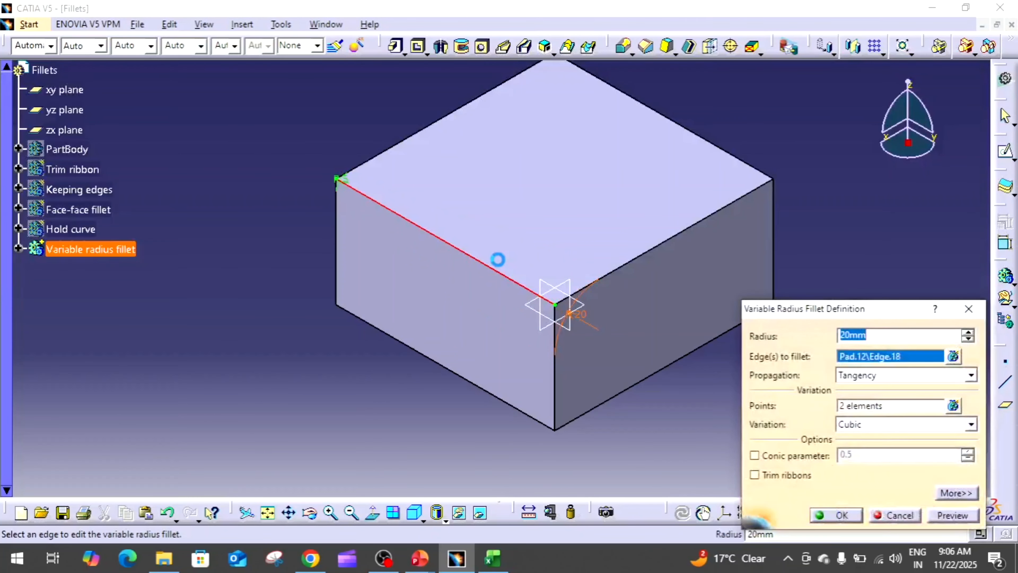
right_click(448, 242)
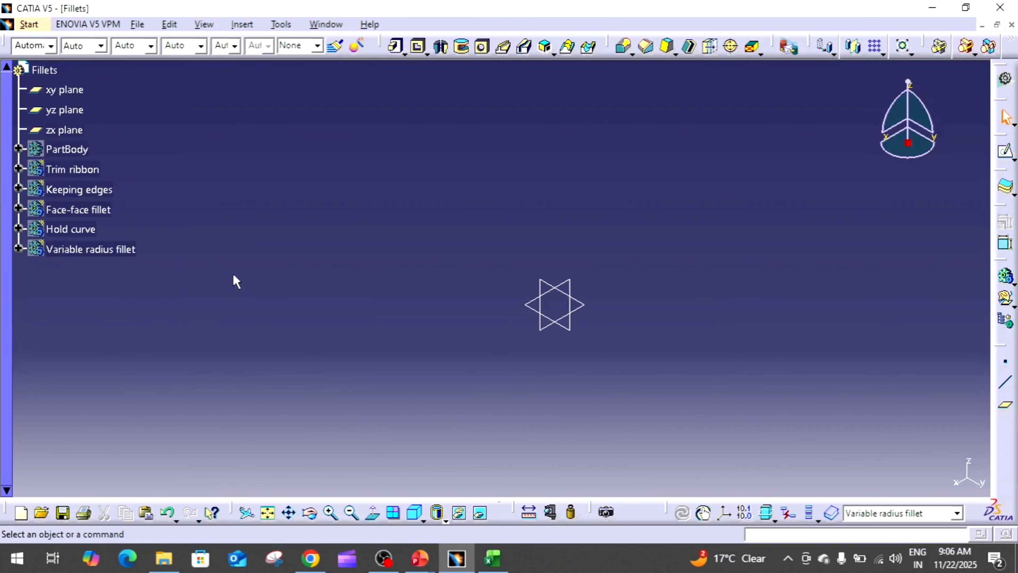
- Insert a new body and rename it "Tritangent Fillet"
click(248, 25)
click(265, 60)
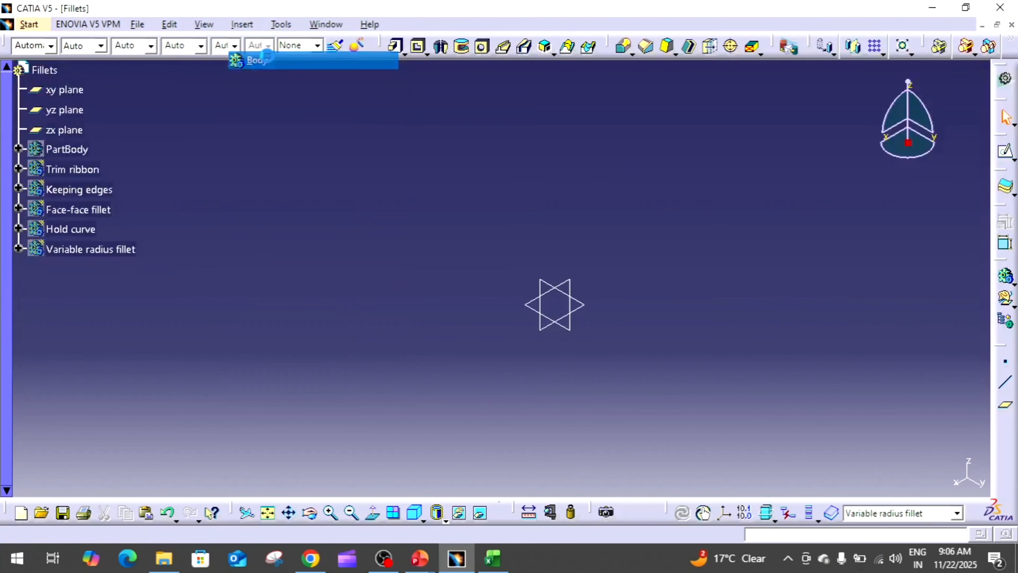
right_click(66, 270)
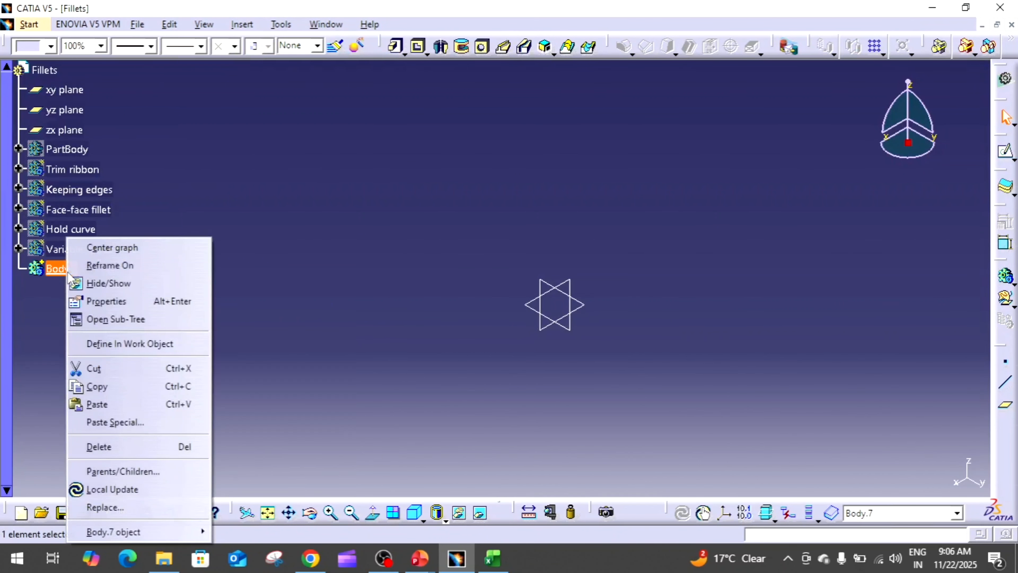
click(141, 301)
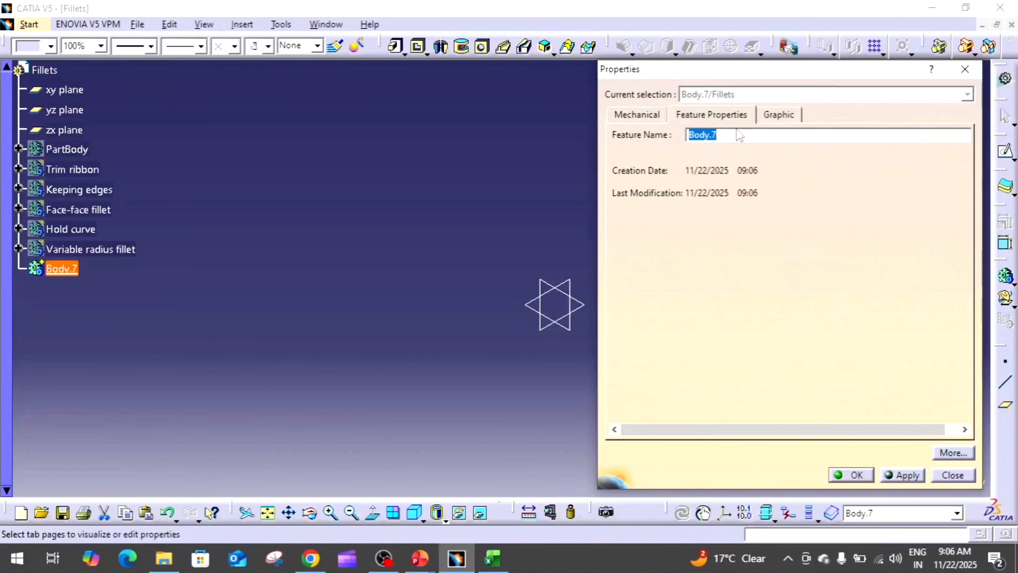
text(r)
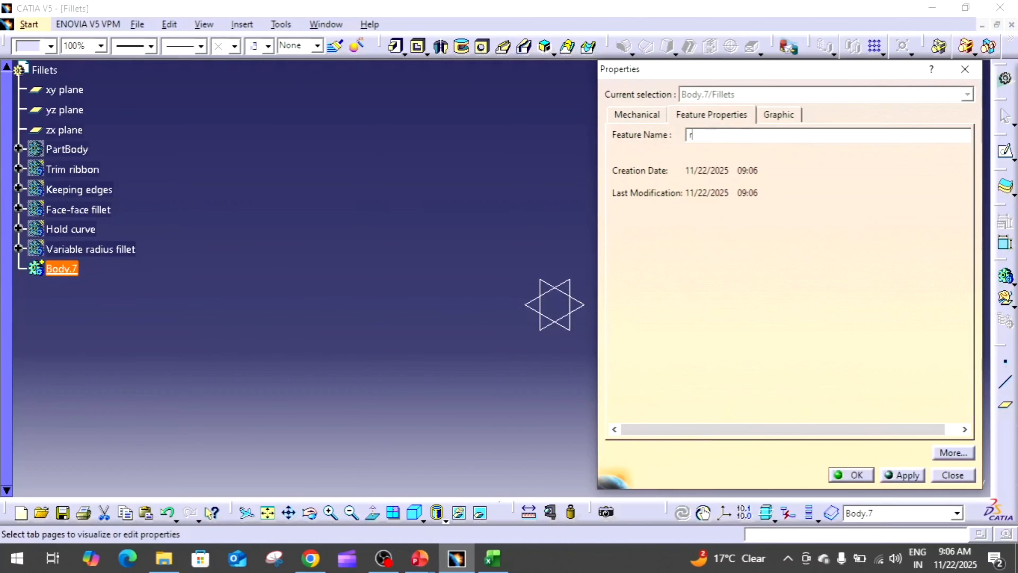
key(BackSpace)
text(Tritangent Fillet)
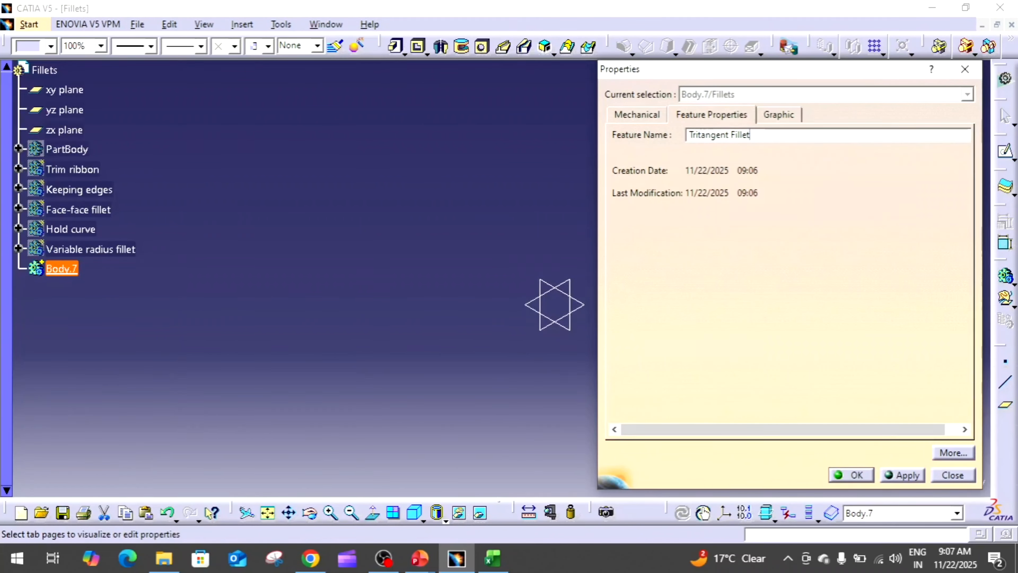
key(Return)
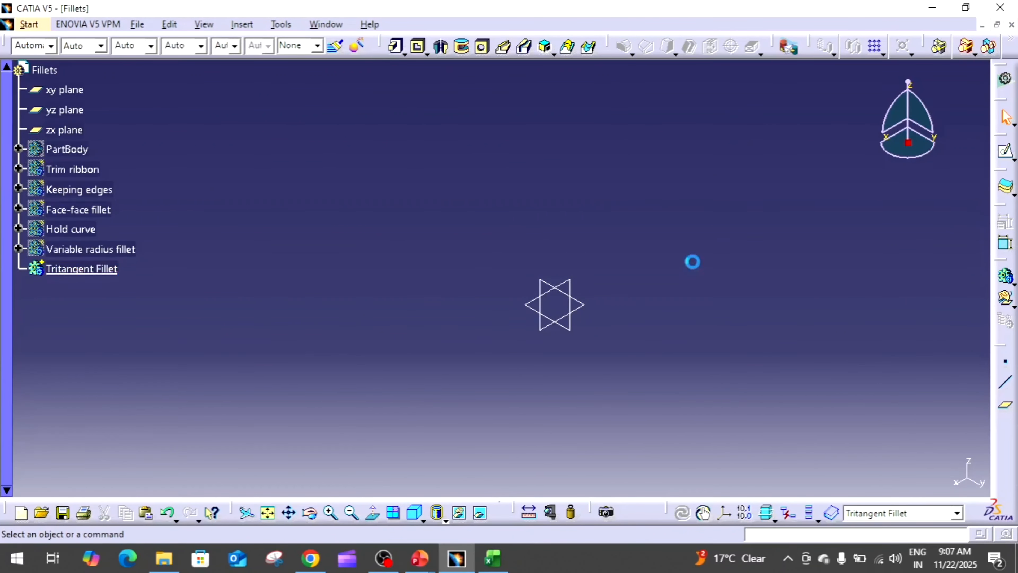
- On the xy plane, sketch a centered rectangle at the origin, about 33 mm wide and 26 mm high
click(581, 305)
click(1006, 152)
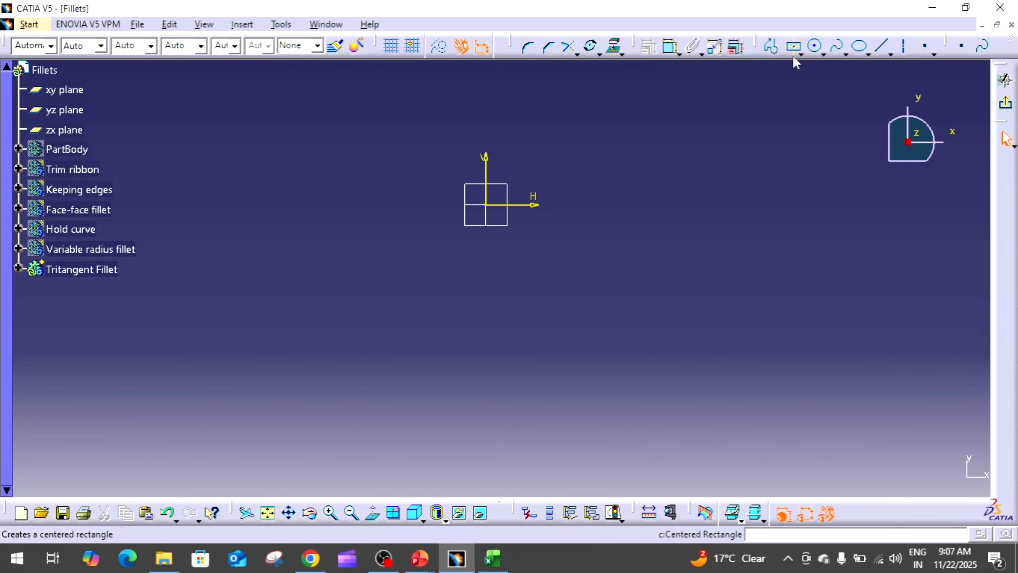
click(799, 54)
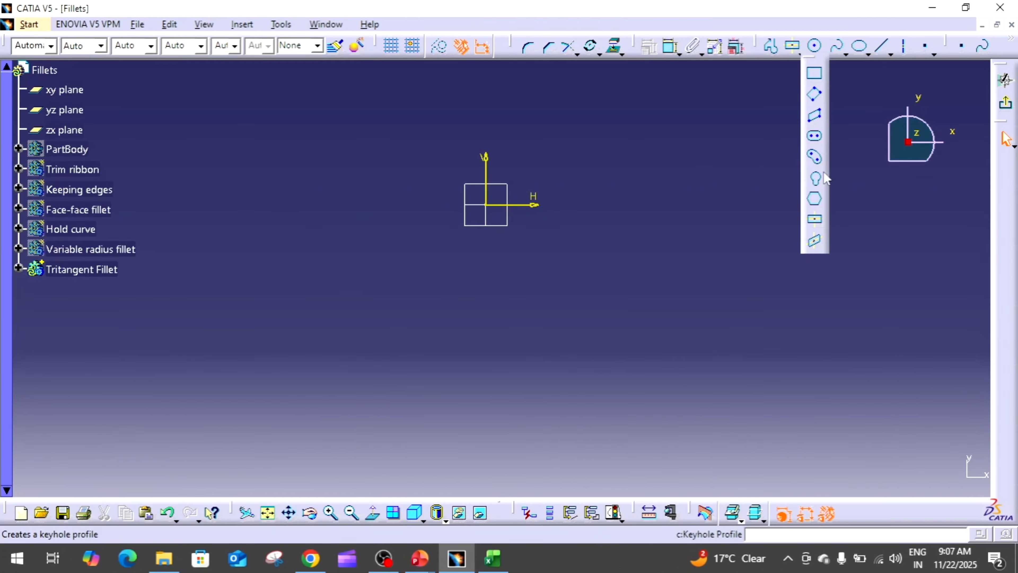
click(814, 134)
click(791, 54)
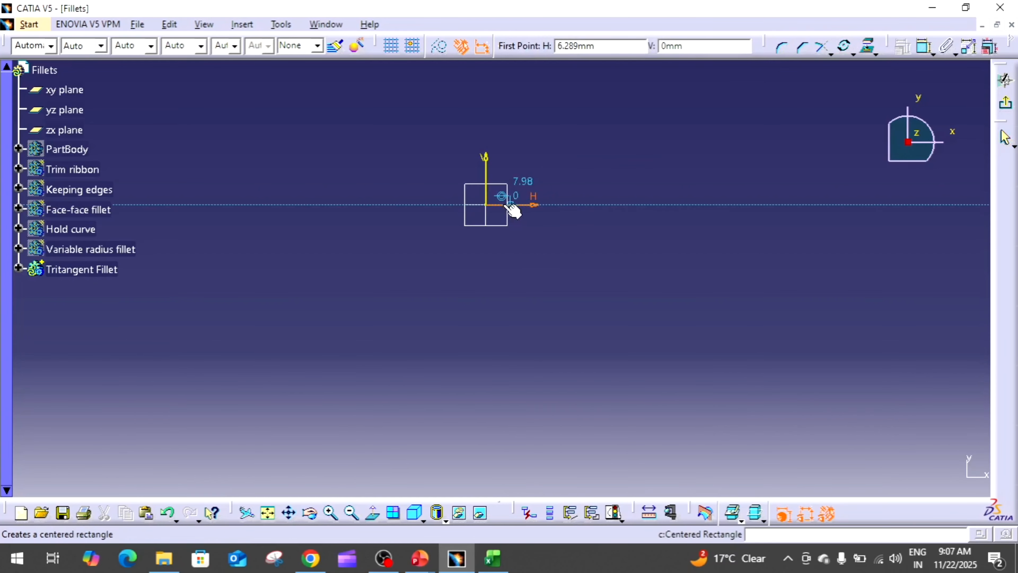
click(486, 205)
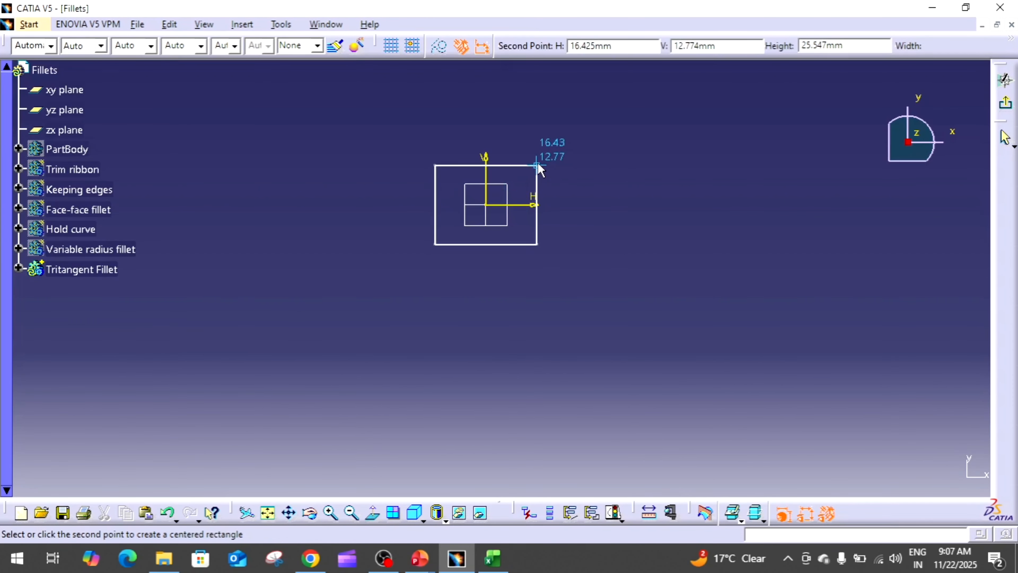
click(538, 165)
- Dimension the rectangle's height and set it to 100 mm
click(670, 47)
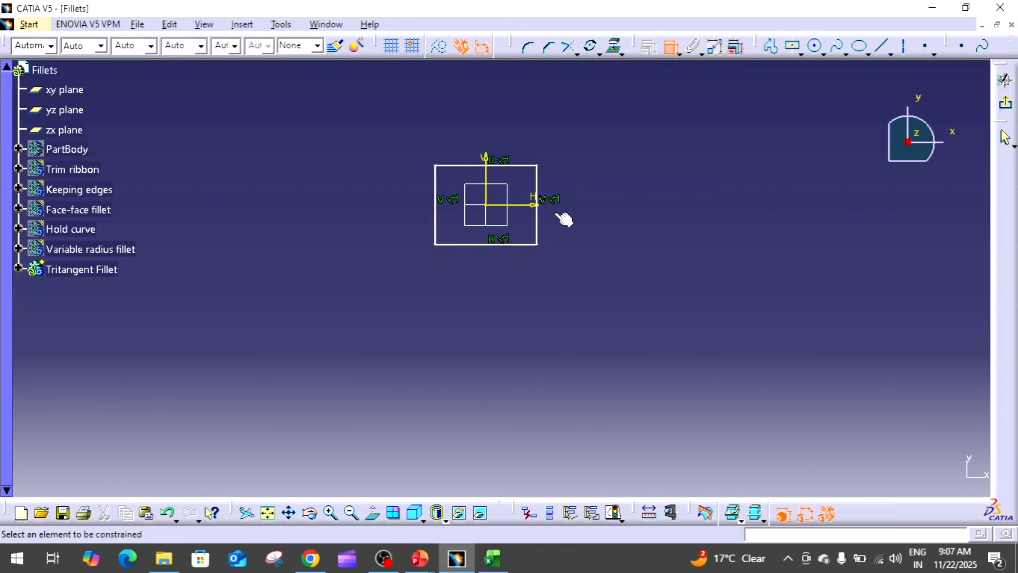
click(538, 187)
click(585, 189)
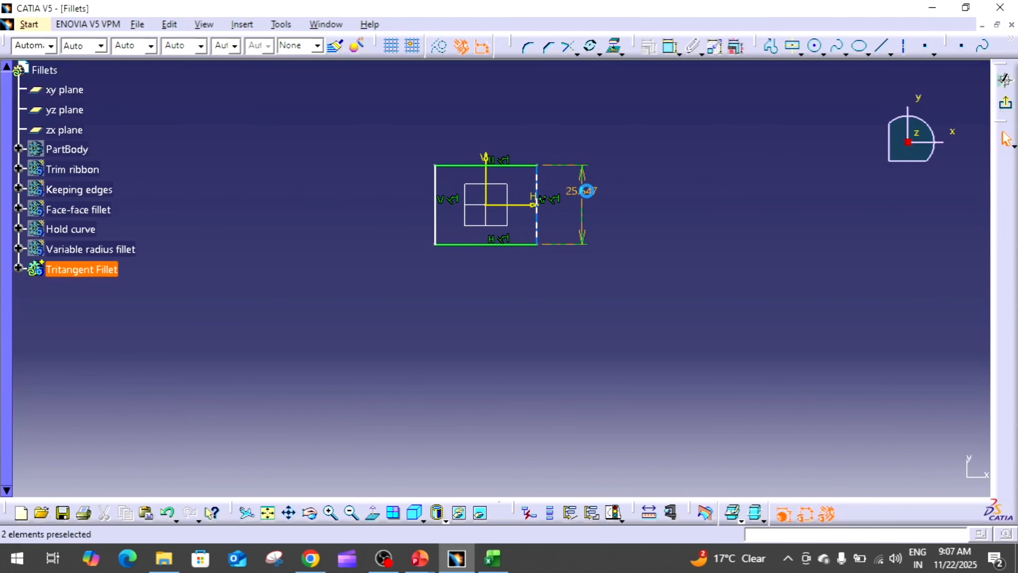
double_click(587, 191)
text(500)
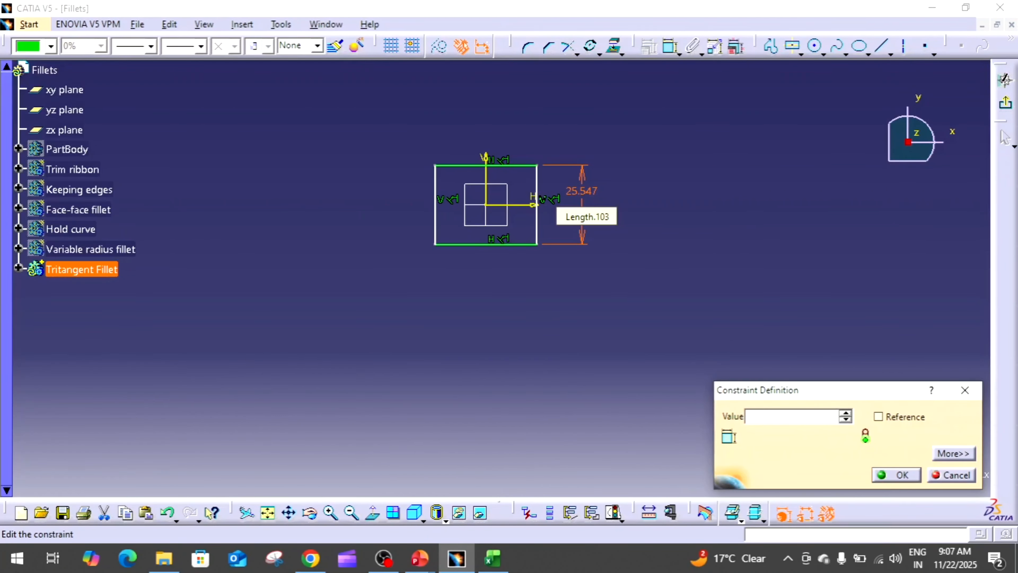
key(Return)
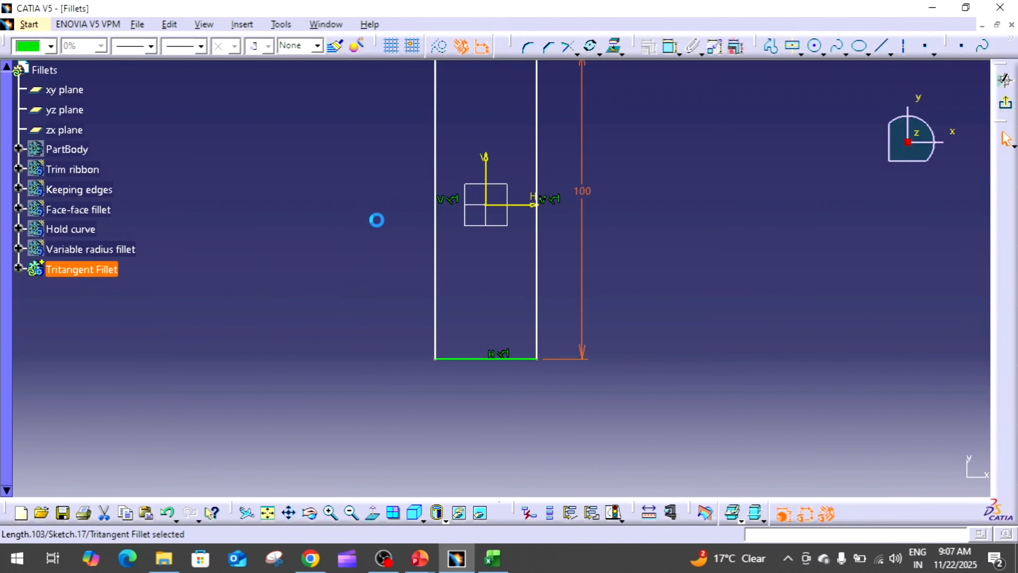
click(435, 221)
click(399, 237)
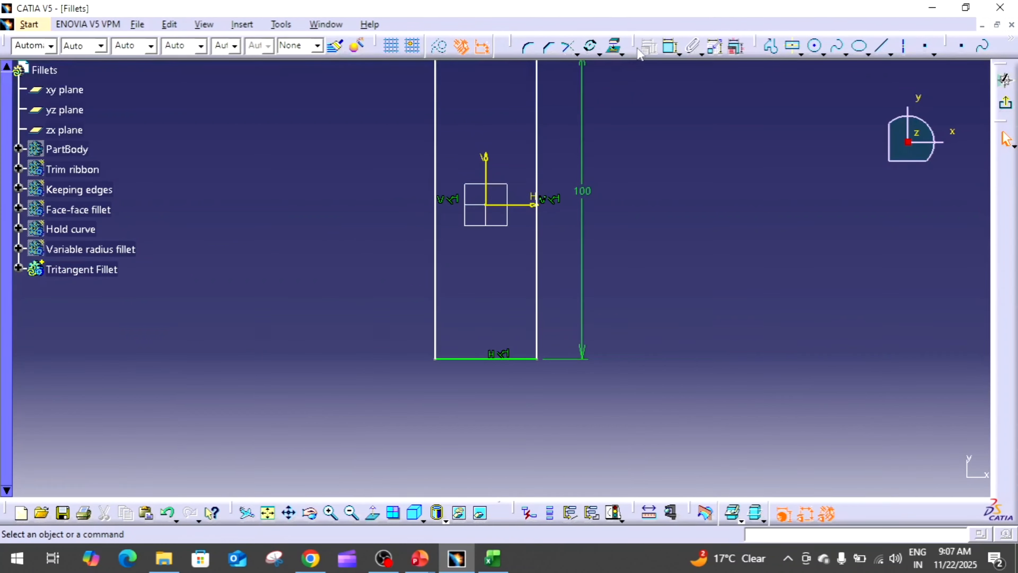
click(670, 47)
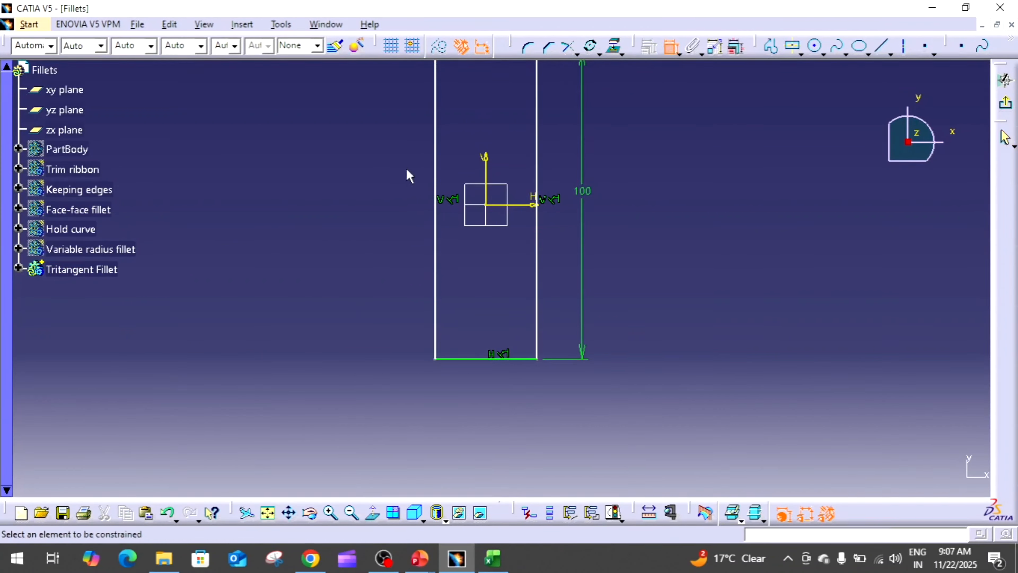
click(436, 158)
click(397, 193)
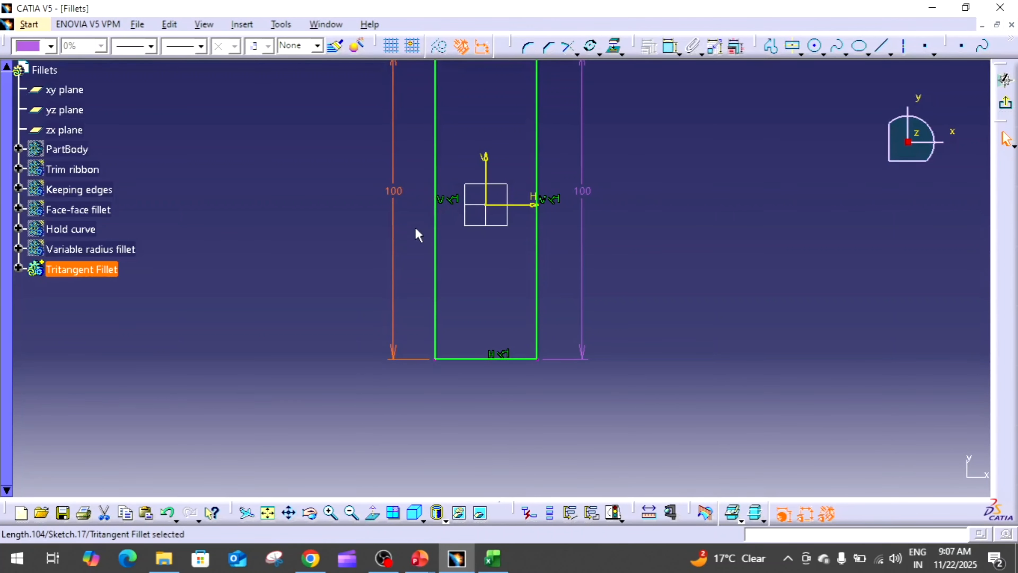
click(395, 200)
click(395, 195)
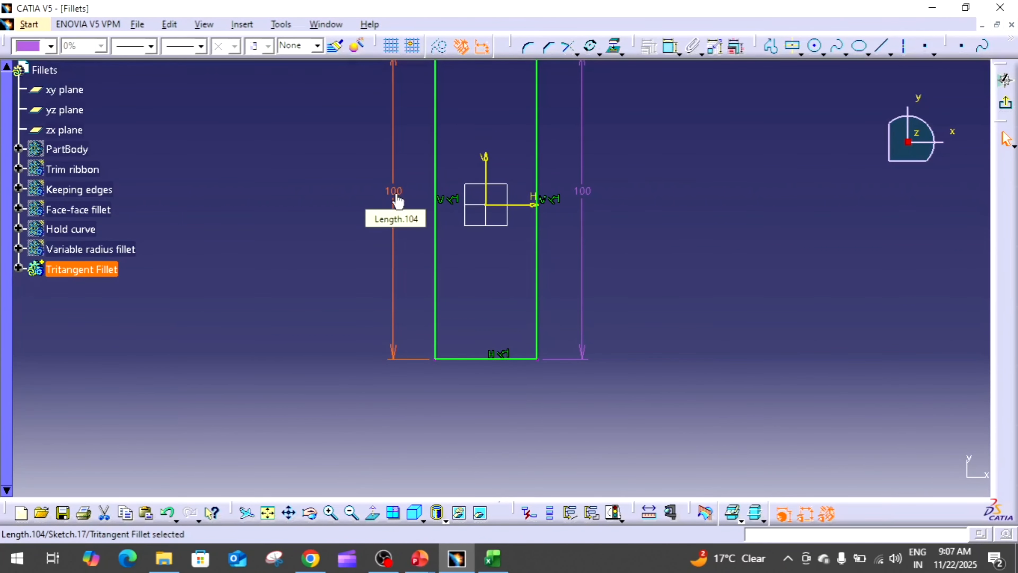
key(Delete)
- Change the rectangle's height to 5 mm
double_click(584, 196)
text(5)
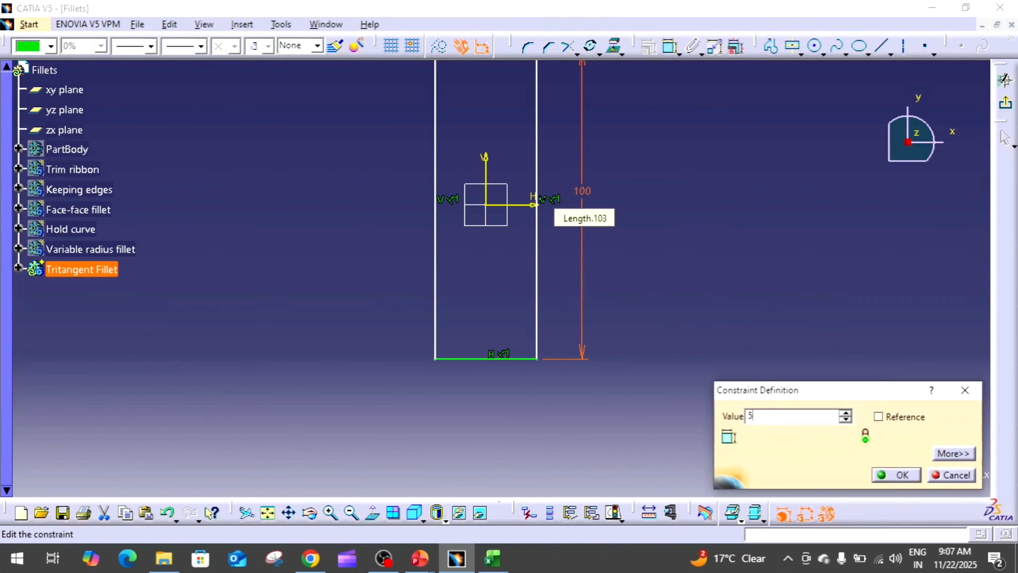
key(Return)
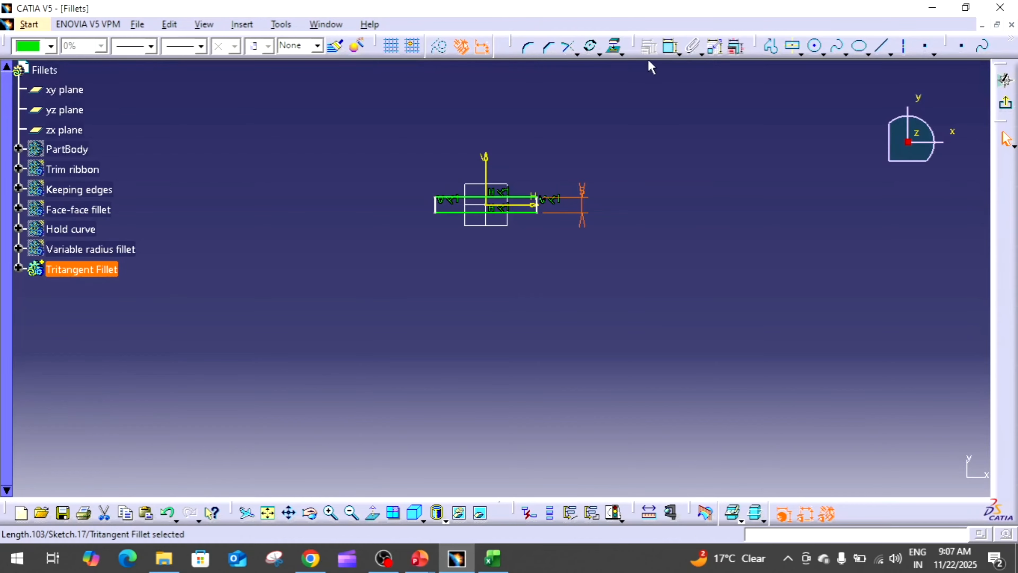
- Dimension the rectangle's width as 50 mm and set its height to 50 mm to form a square profile
click(736, 46)
click(483, 212)
click(487, 270)
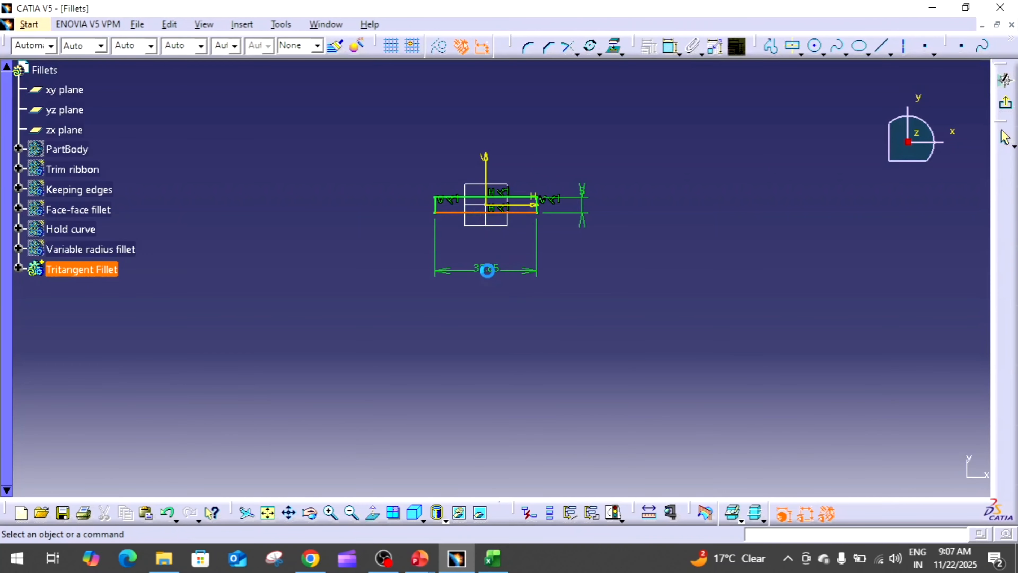
double_click(488, 269)
text(50mm)
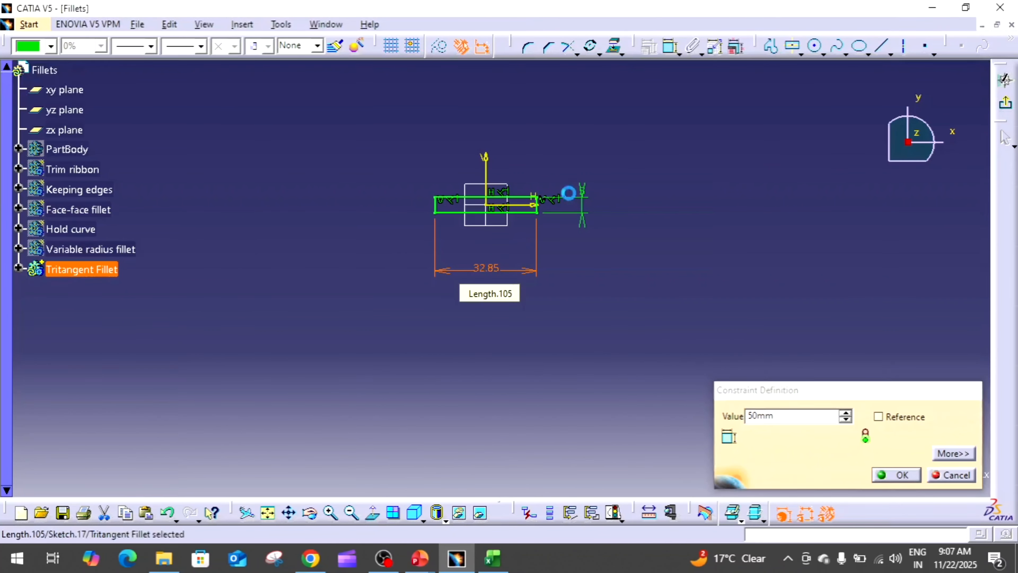
key(Return)
double_click(608, 196)
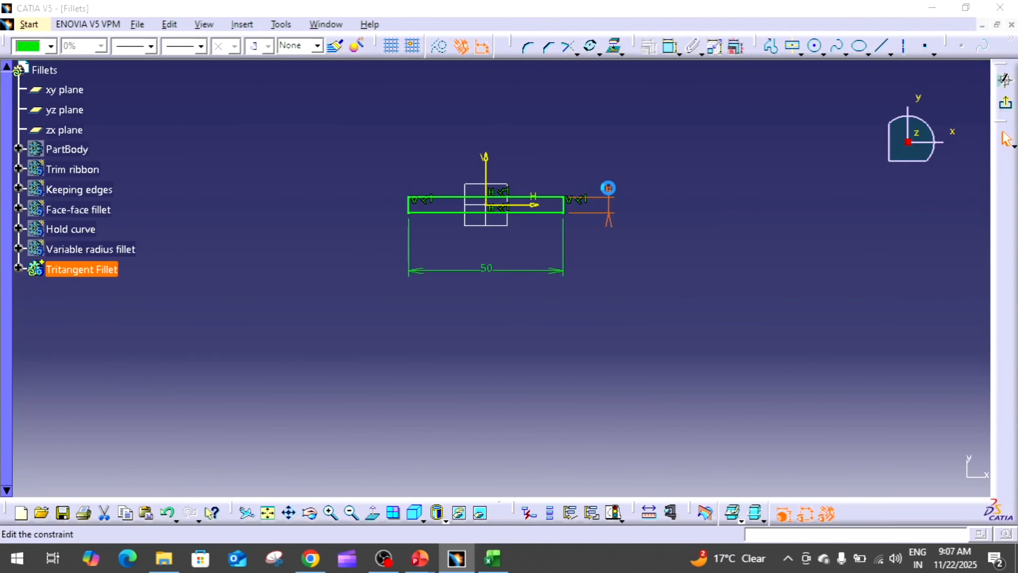
key(Return)
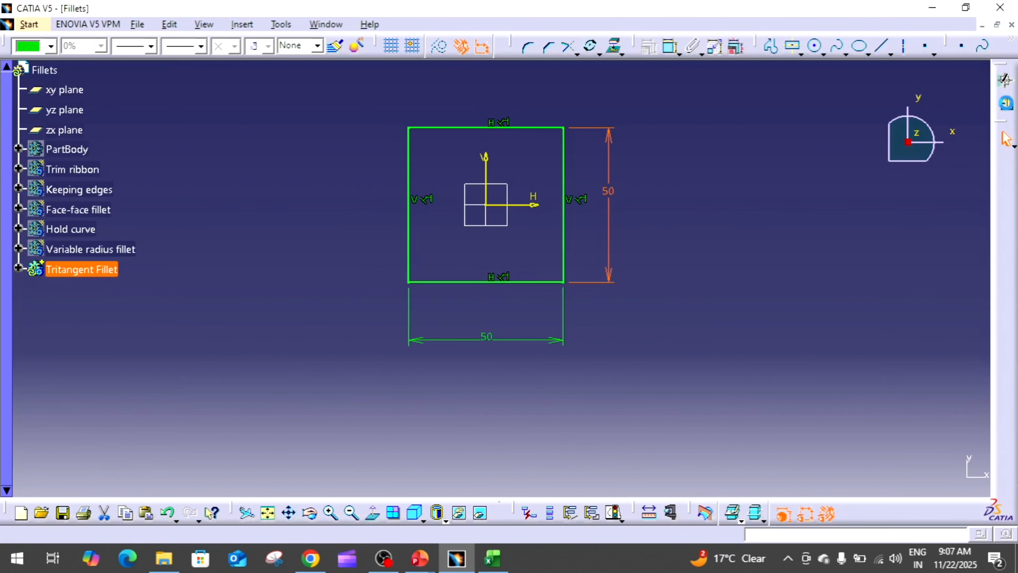
- Exit the sketch and extrude the square profile with Pad into a long bar
click(1006, 102)
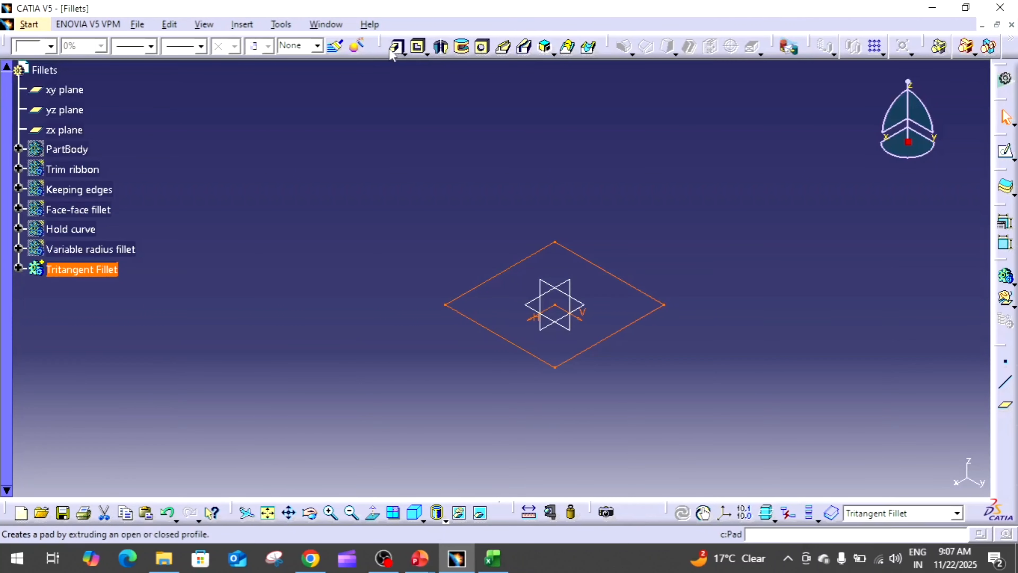
click(395, 51)
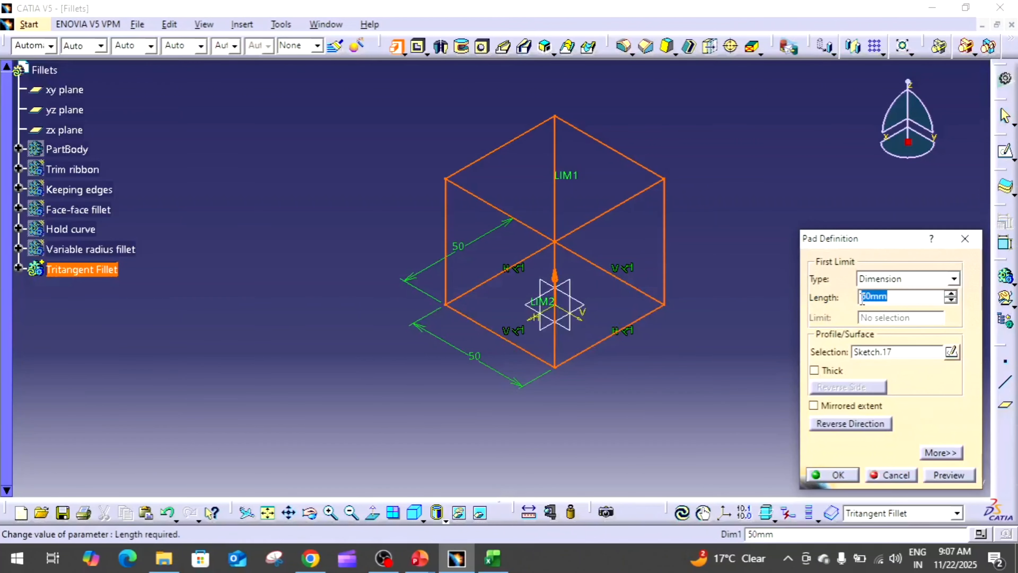
text(100)
key(Return)
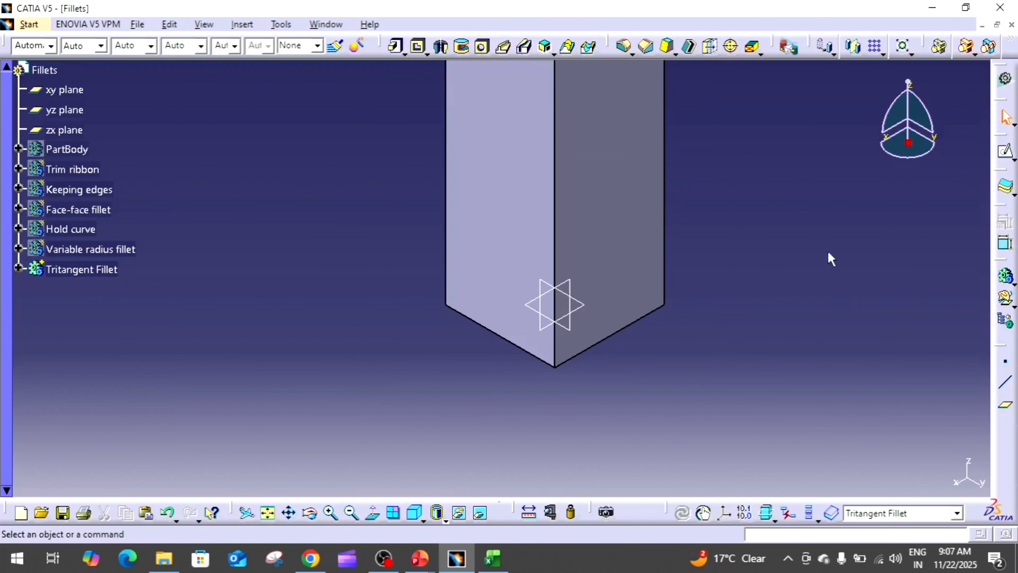
- Create a tritangent fillet on the bar, with the two opposite long side faces to fillet and the top face to remove
drag(891, 130, 940, 105)
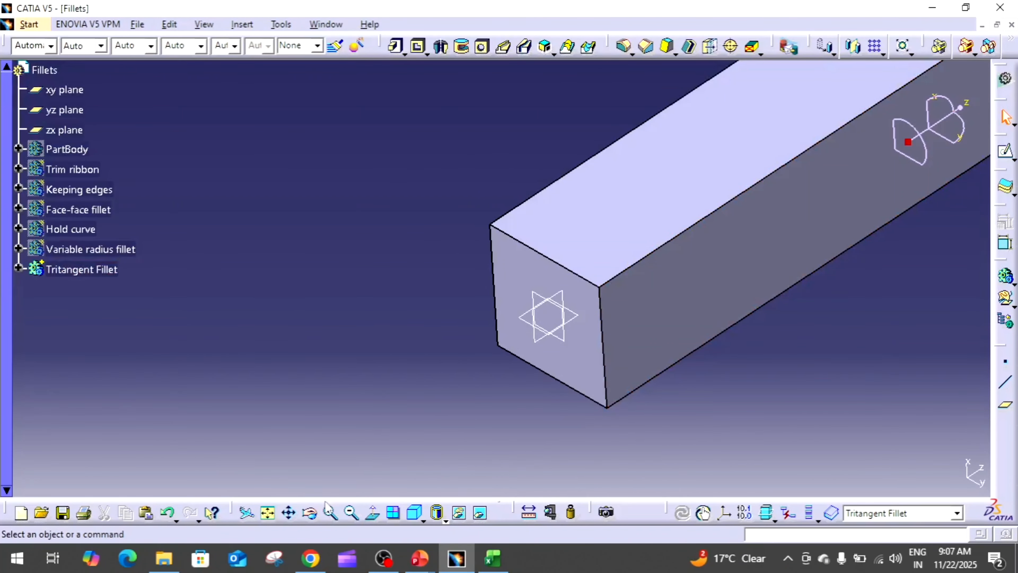
click(269, 513)
middle_drag(523, 391, 570, 348)
middle_drag(541, 399, 664, 339)
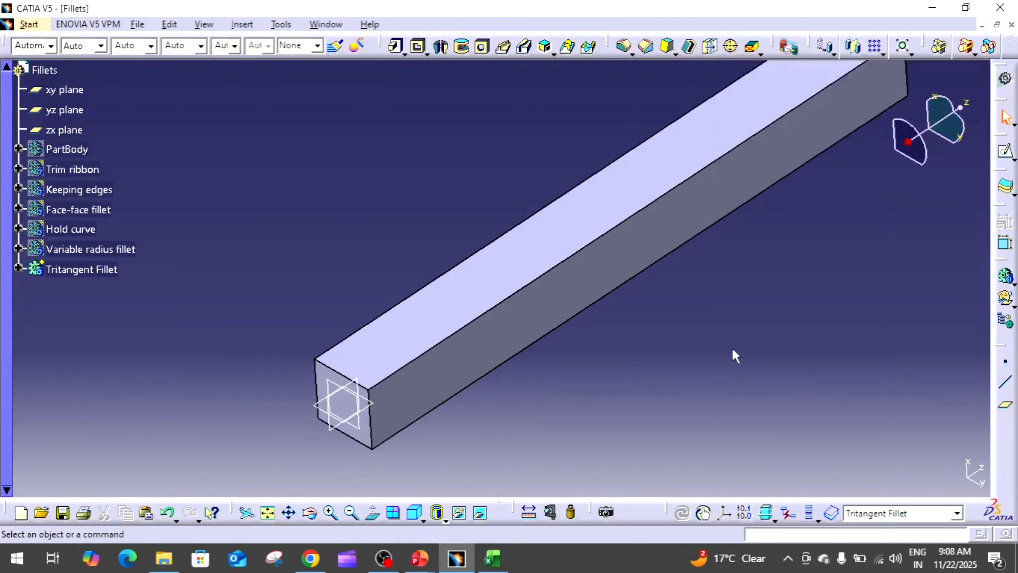
click(632, 53)
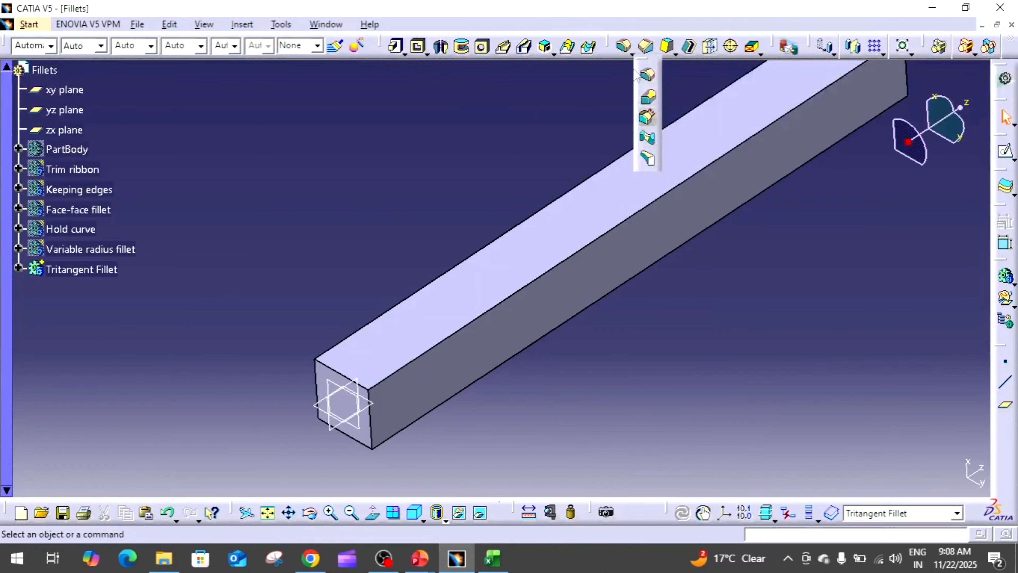
click(649, 160)
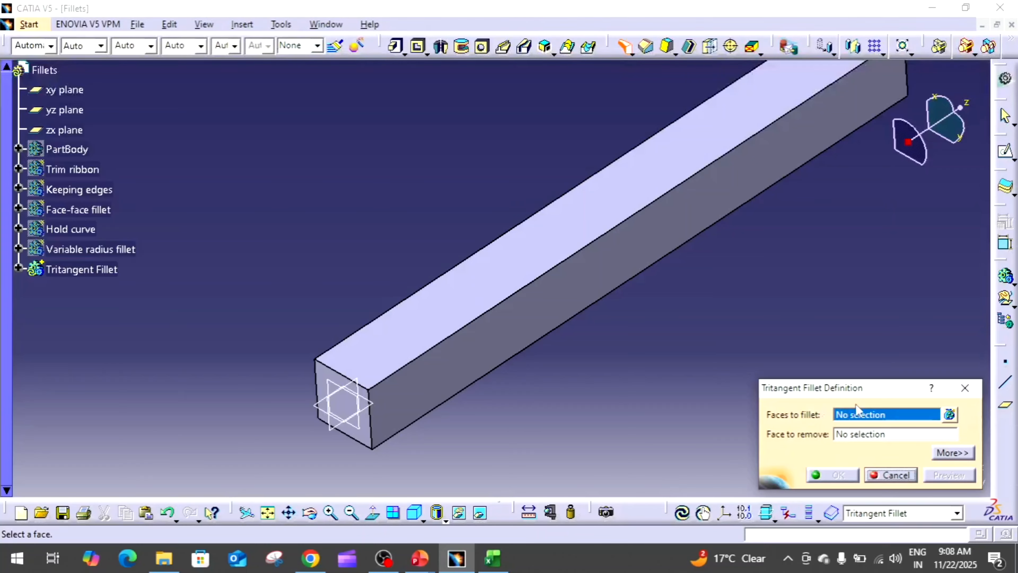
click(474, 353)
middle_drag(341, 317, 548, 293)
click(548, 293)
middle_drag(655, 285, 684, 317)
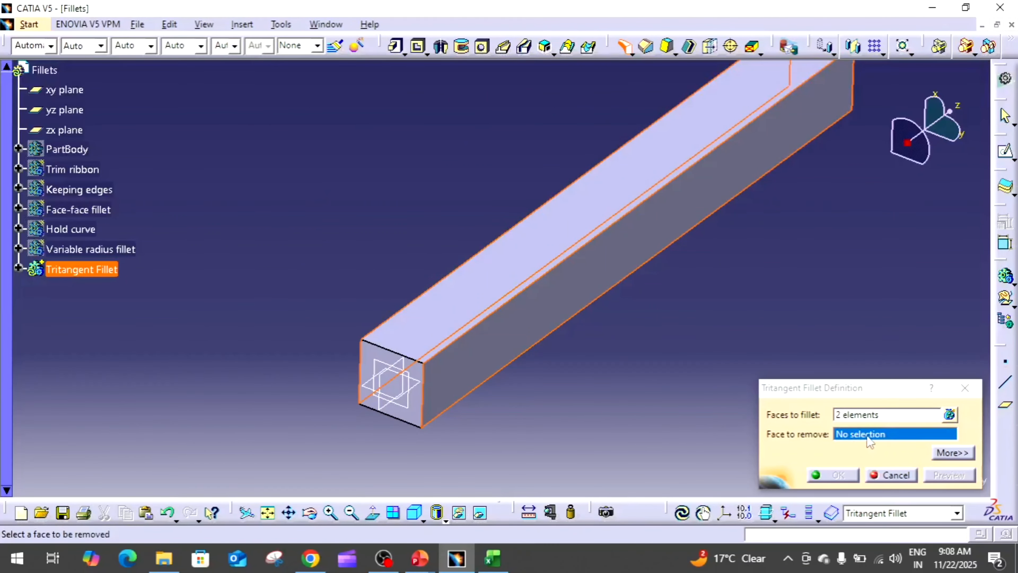
click(483, 306)
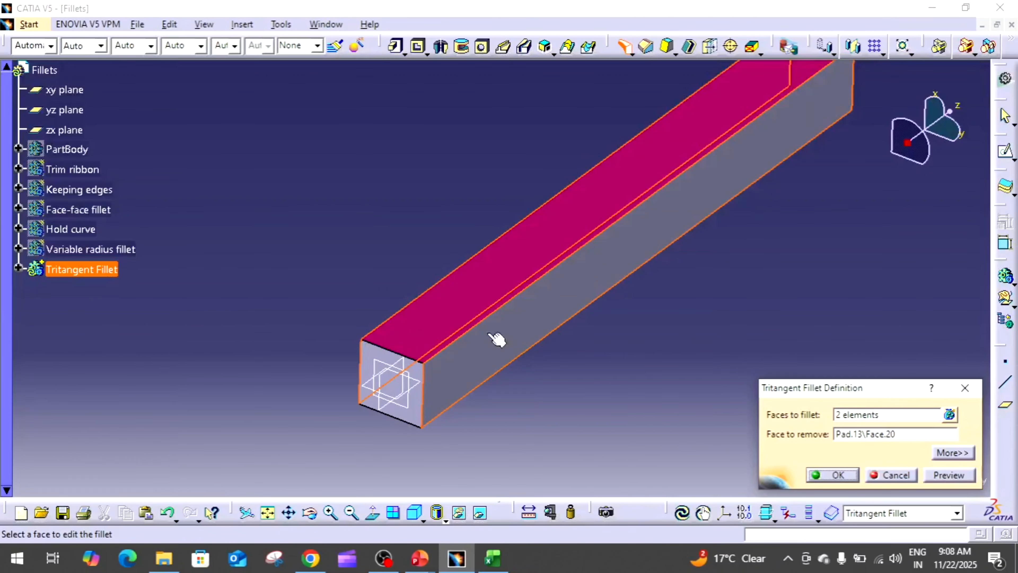
click(944, 476)
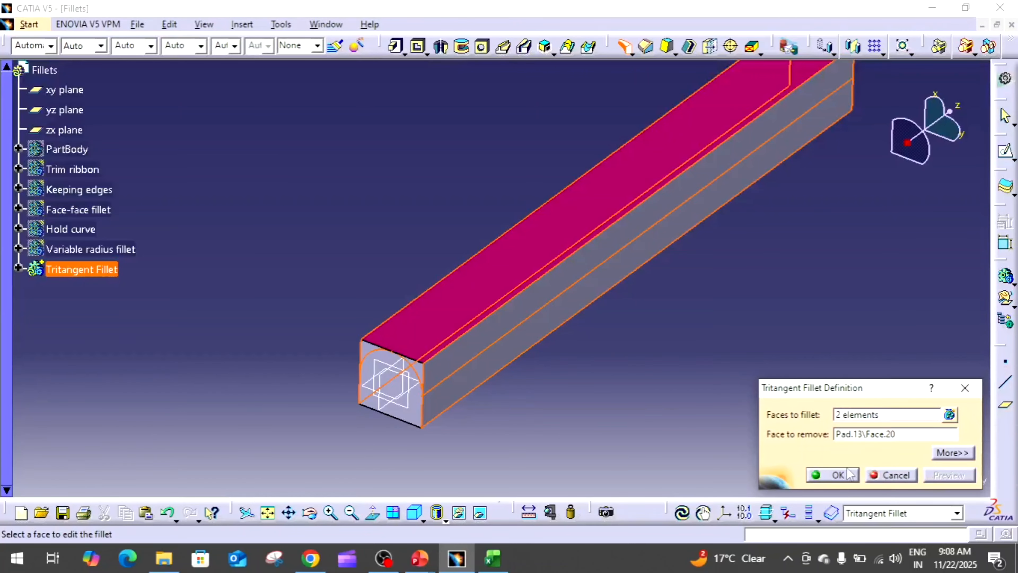
click(832, 475)
- Inspect the rounded bar and hide the Tritangent Fillet body
click(758, 432)
middle_drag(758, 432, 710, 343)
middle_drag(444, 325, 454, 357)
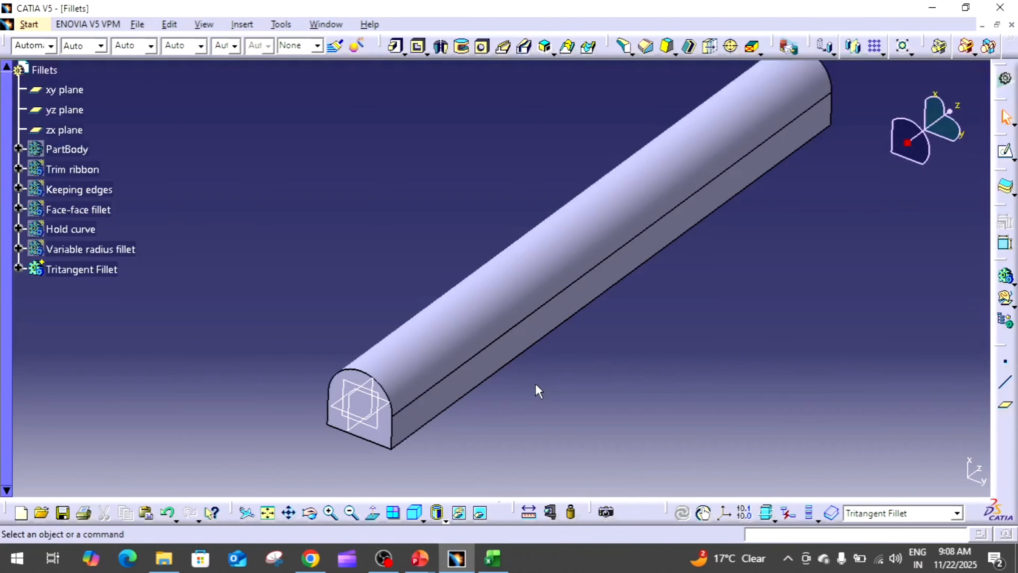
middle_drag(664, 317, 671, 357)
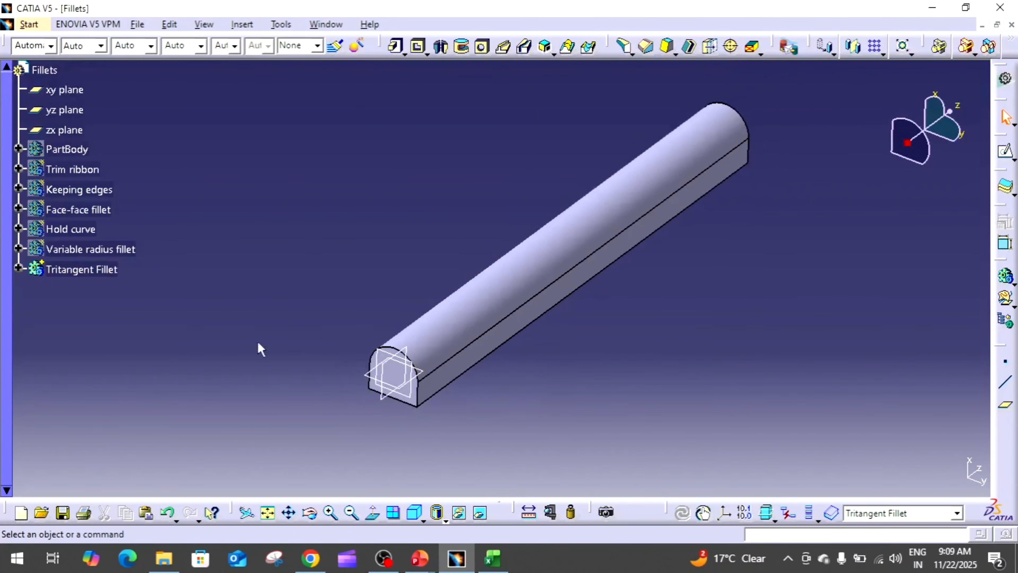
right_click(92, 282)
click(165, 299)
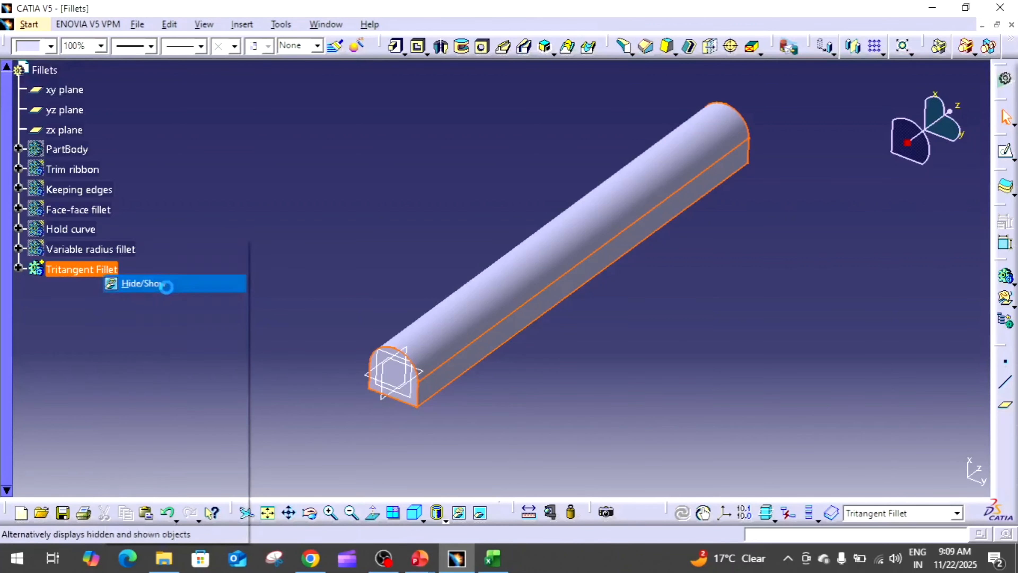
- Insert a new body and rename it "Chordal fillet"
click(246, 25)
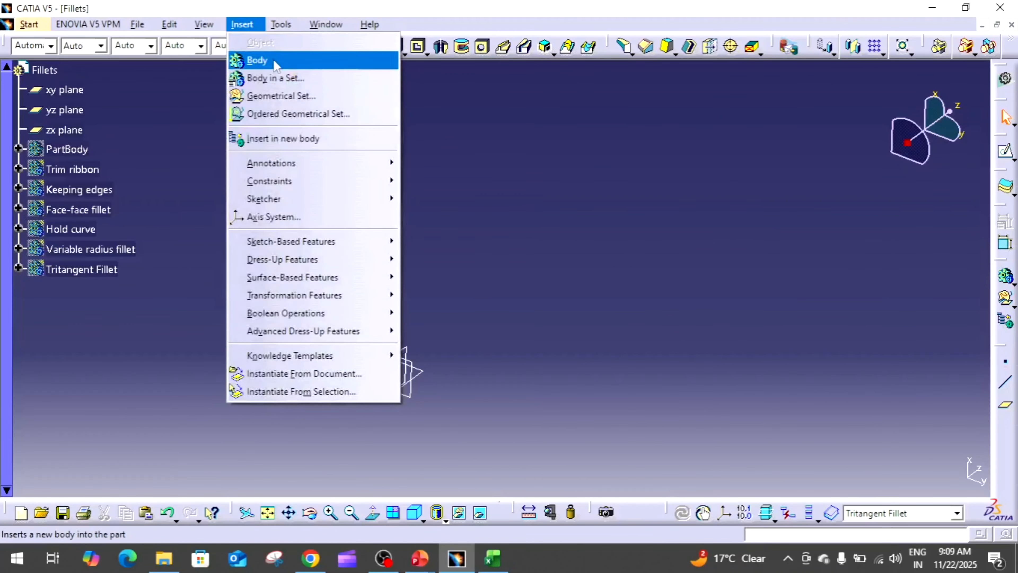
click(504, 107)
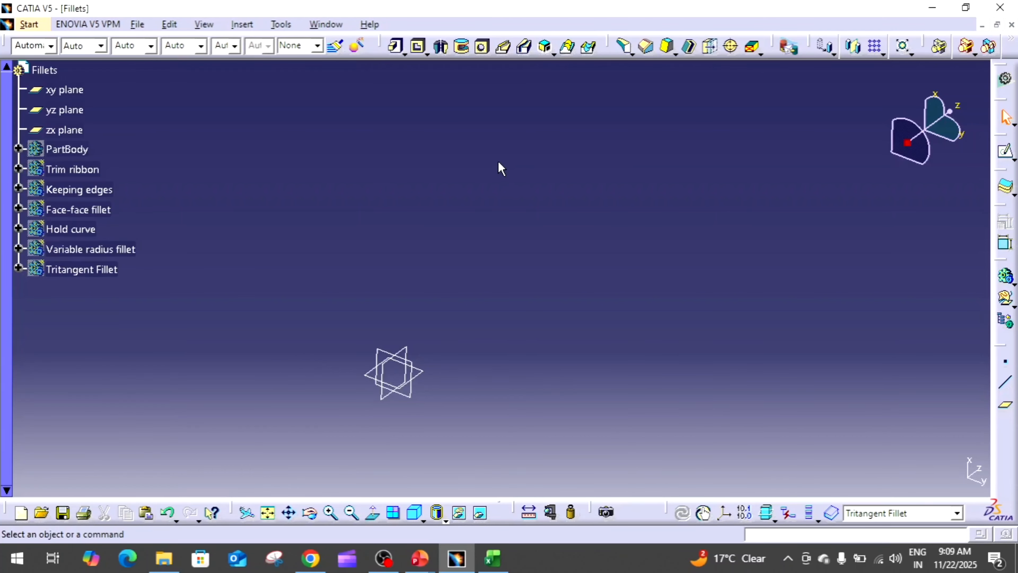
click(243, 27)
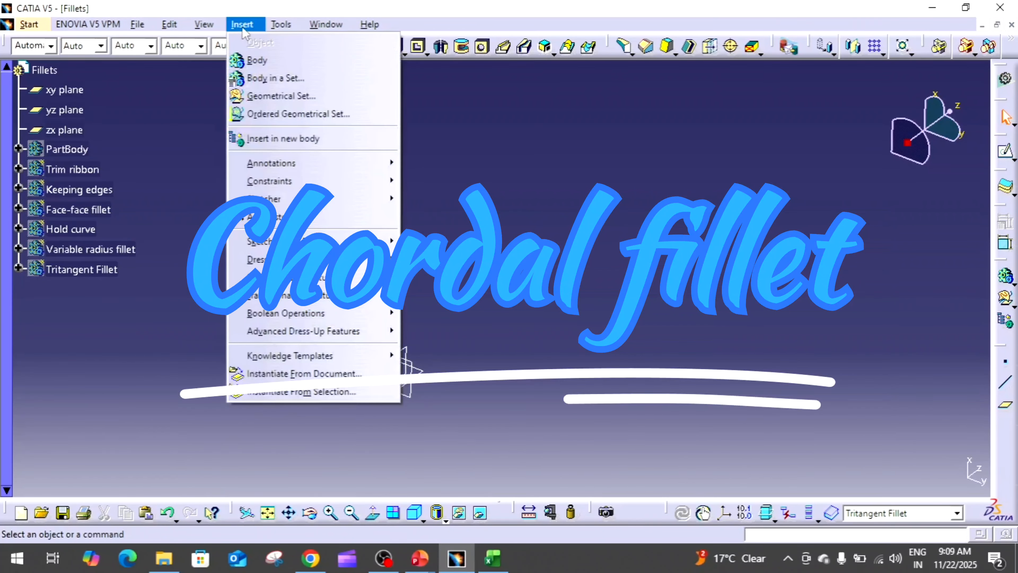
click(257, 60)
right_click(57, 289)
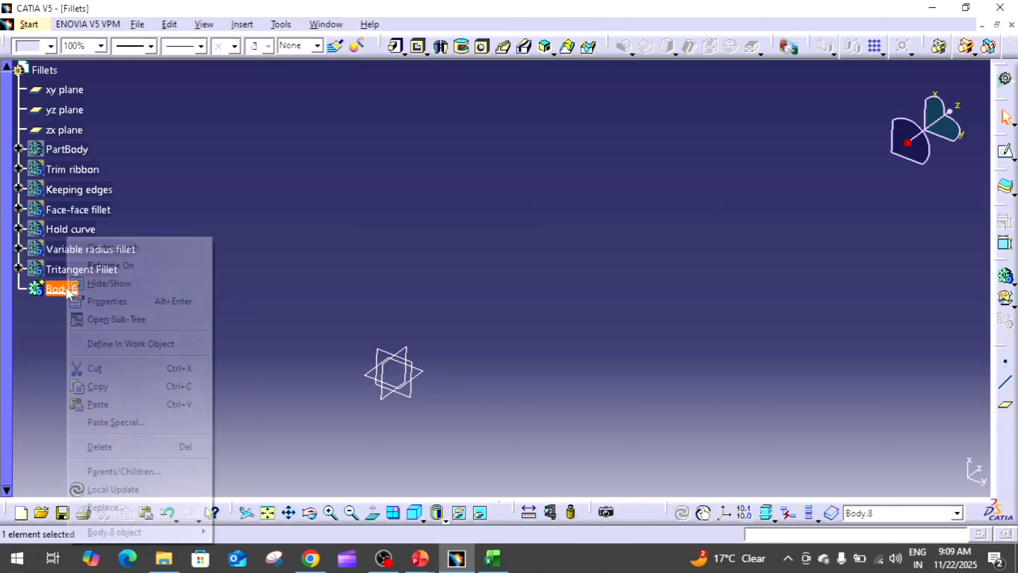
click(118, 304)
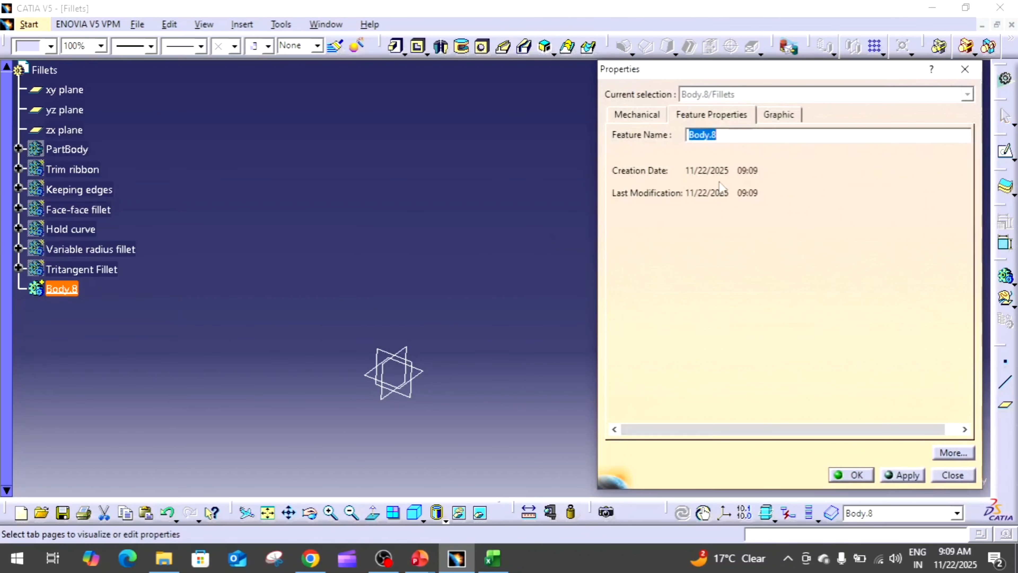
text(Chor)
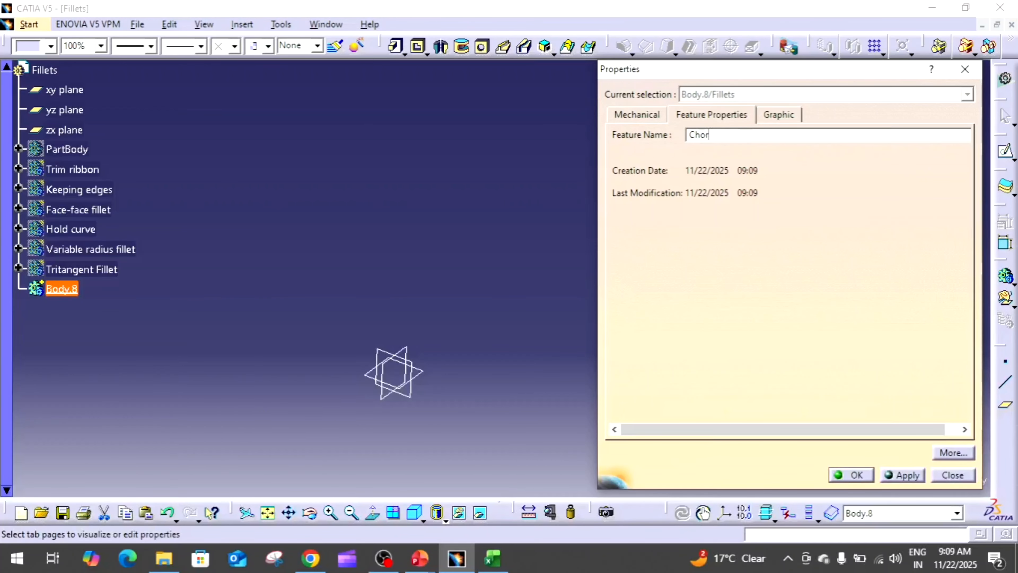
text(dal fil)
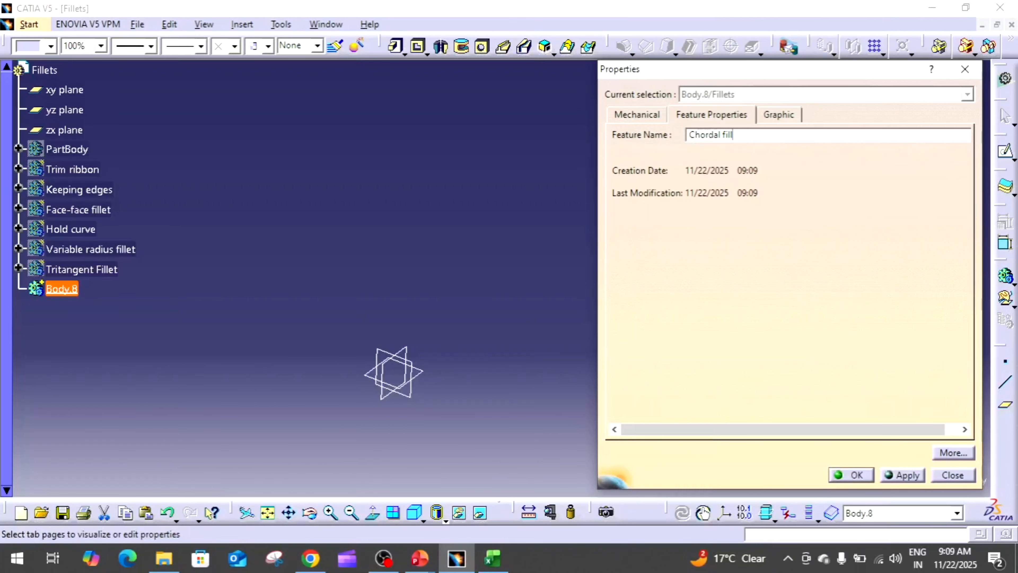
text(let)
key(Return)
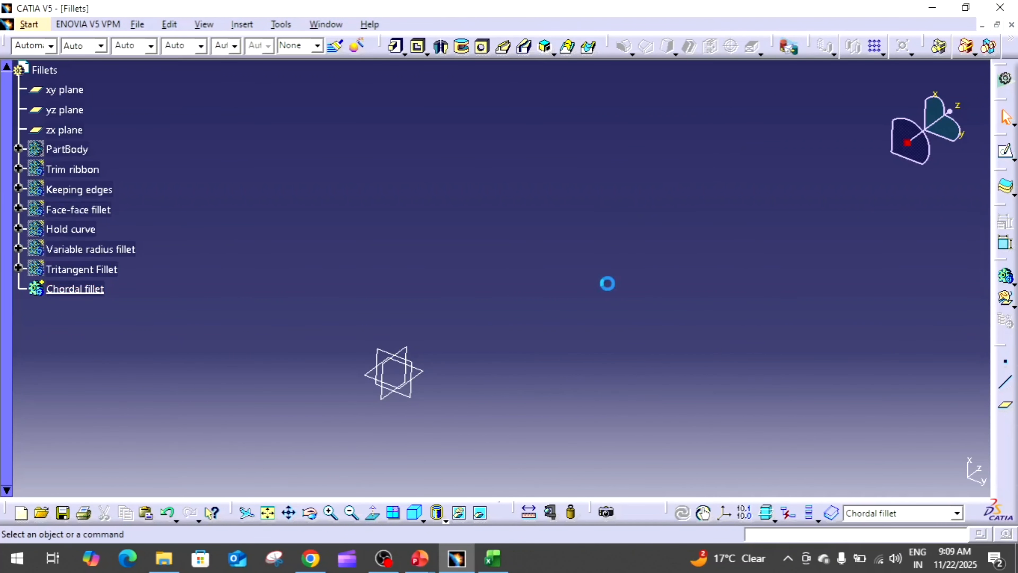
- Sketch a rectangle about 152 mm wide and 102 mm high on the yz plane, centred on the origin
click(425, 377)
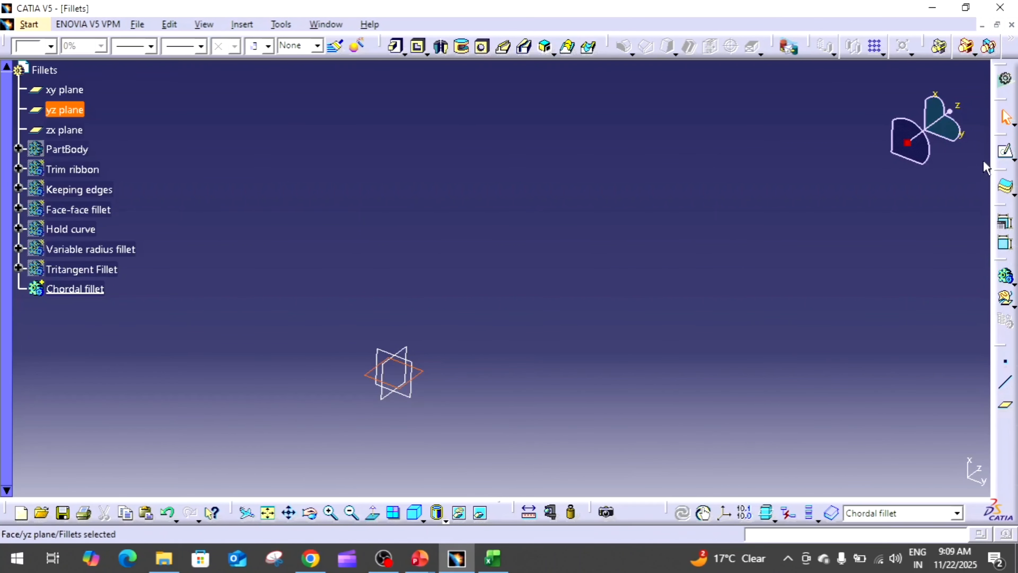
click(1005, 151)
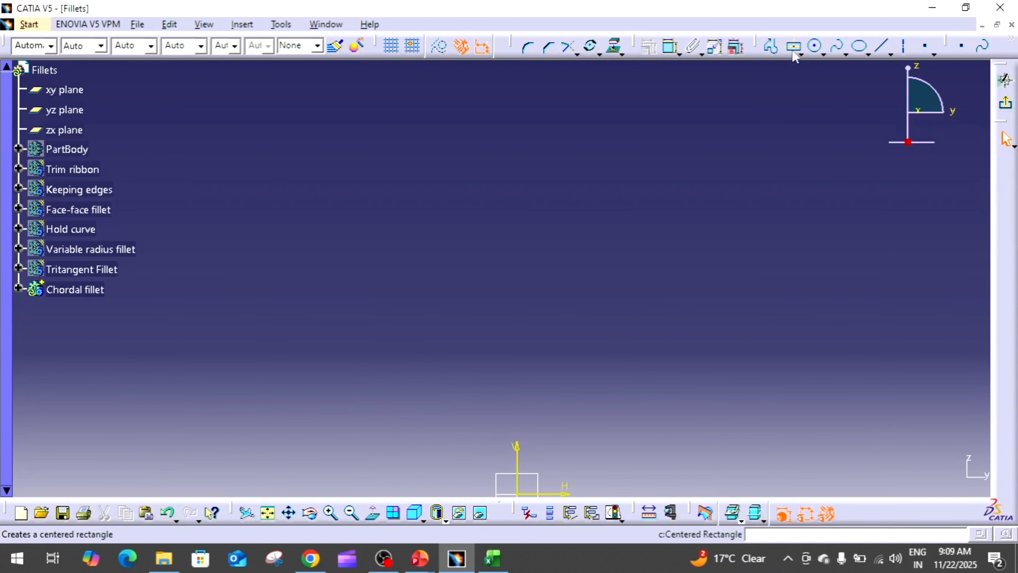
click(795, 49)
middle_drag(554, 332, 563, 199)
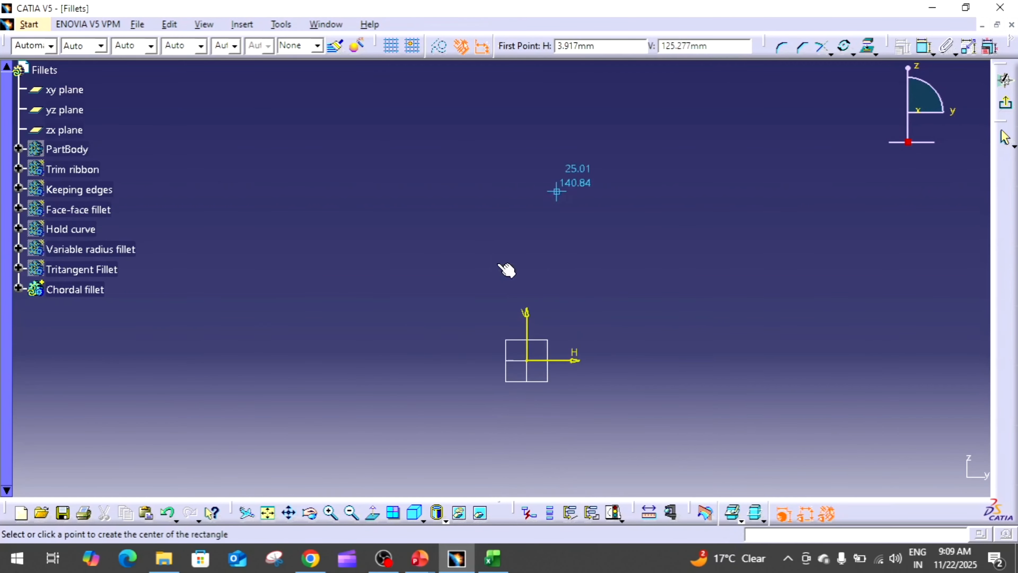
click(537, 360)
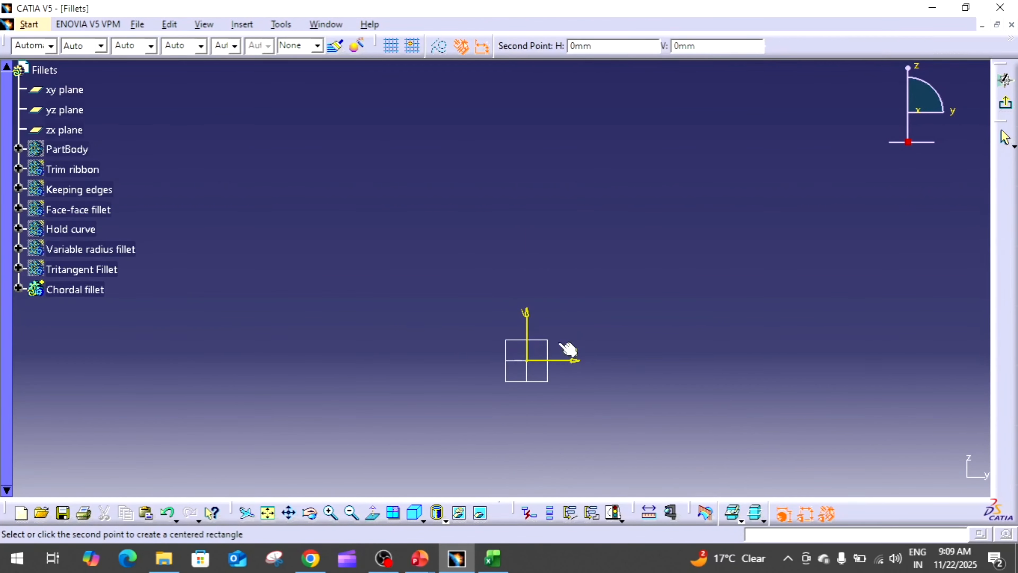
click(619, 299)
click(589, 121)
- Dimension the rectangle's horizontal width and set it to 100 mm
click(670, 49)
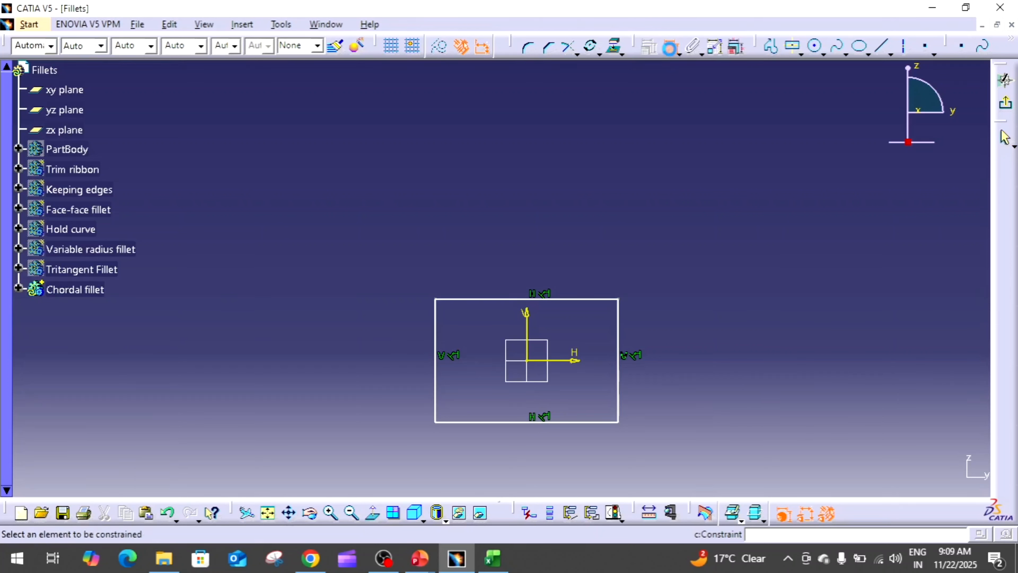
click(587, 300)
click(586, 251)
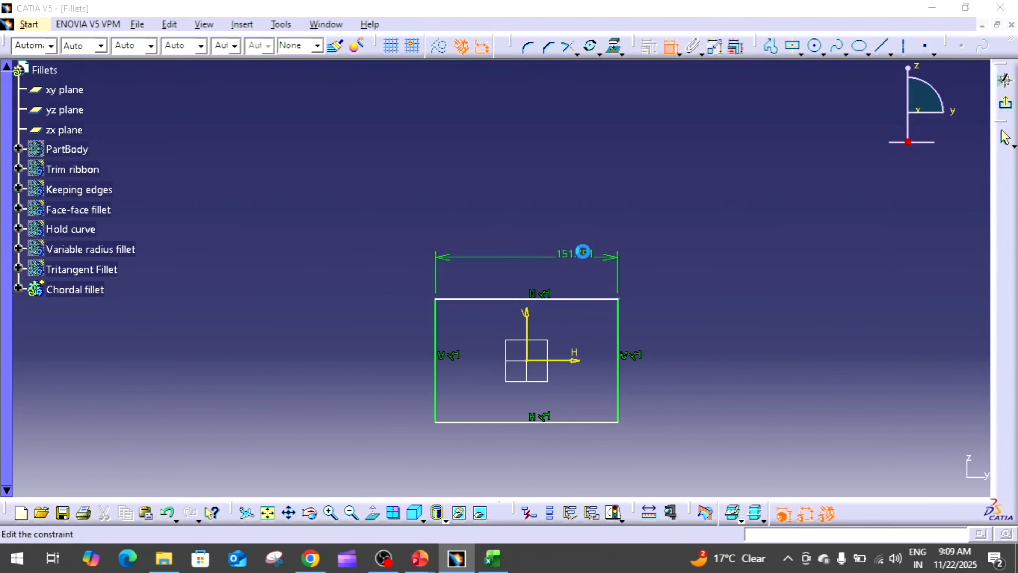
double_click(585, 257)
text(10)
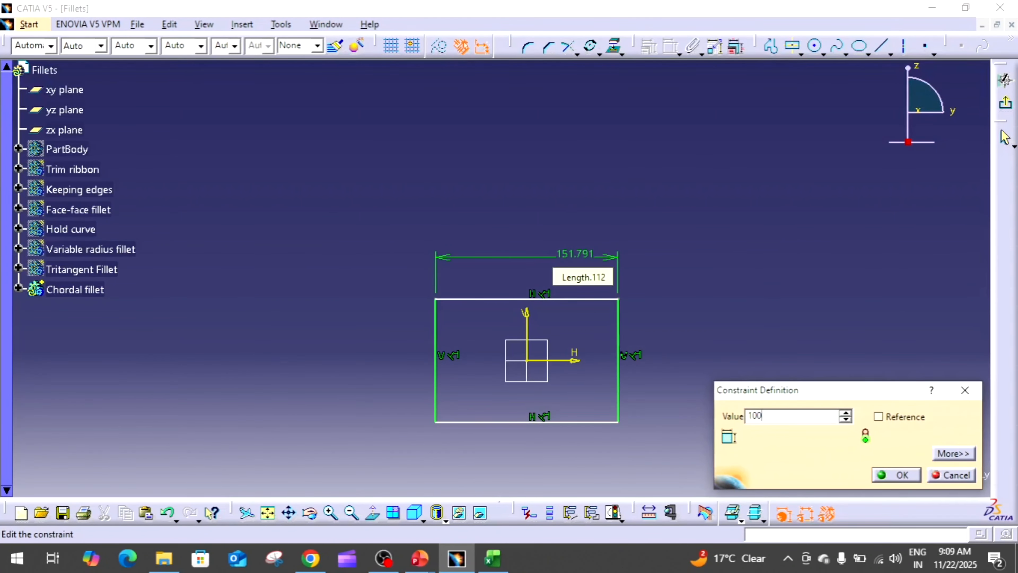
text(0)
key(Return)
- Dimension the rectangle's vertical height and set it to 100 mm
click(588, 325)
click(622, 326)
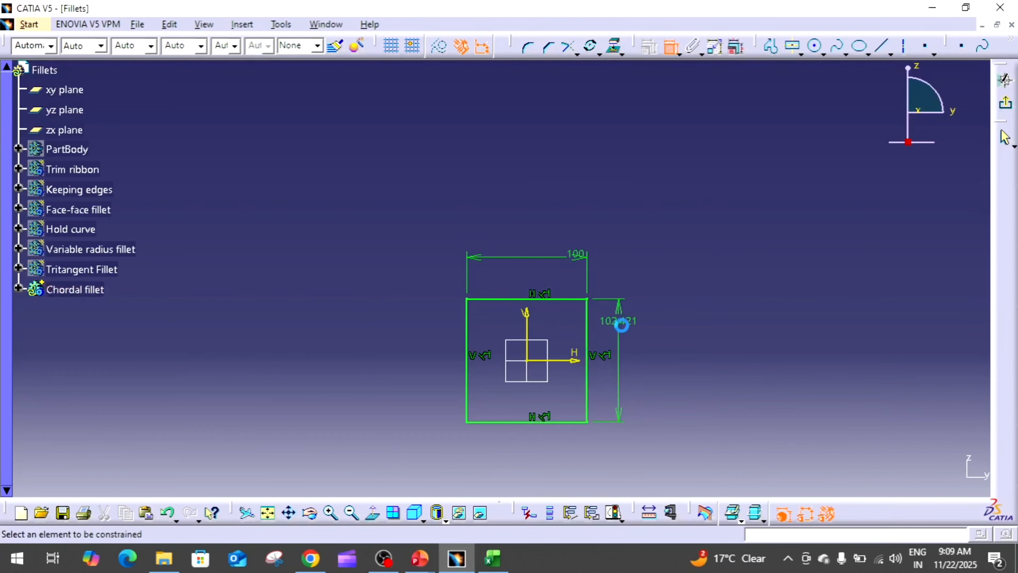
double_click(622, 323)
text(100)
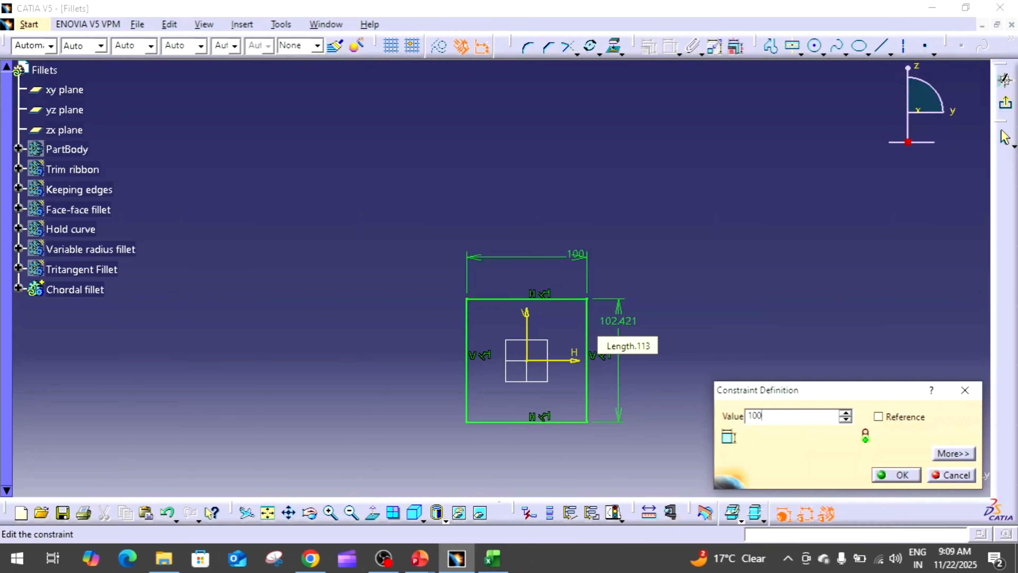
key(Return)
- Exit the sketch and extrude the square profile 50 mm with Pad
click(1006, 103)
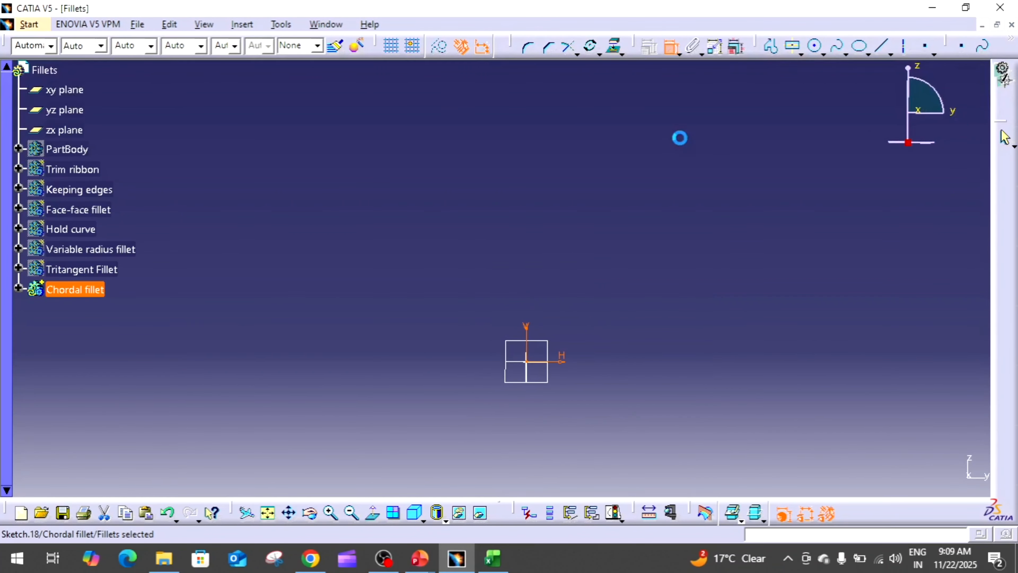
click(397, 46)
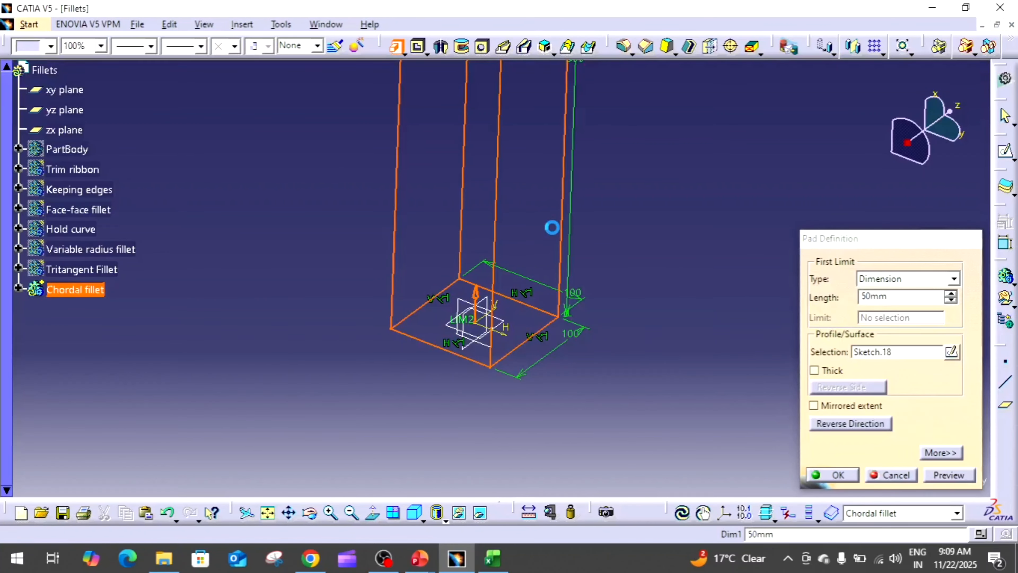
key(Return)
middle_drag(705, 296, 767, 219)
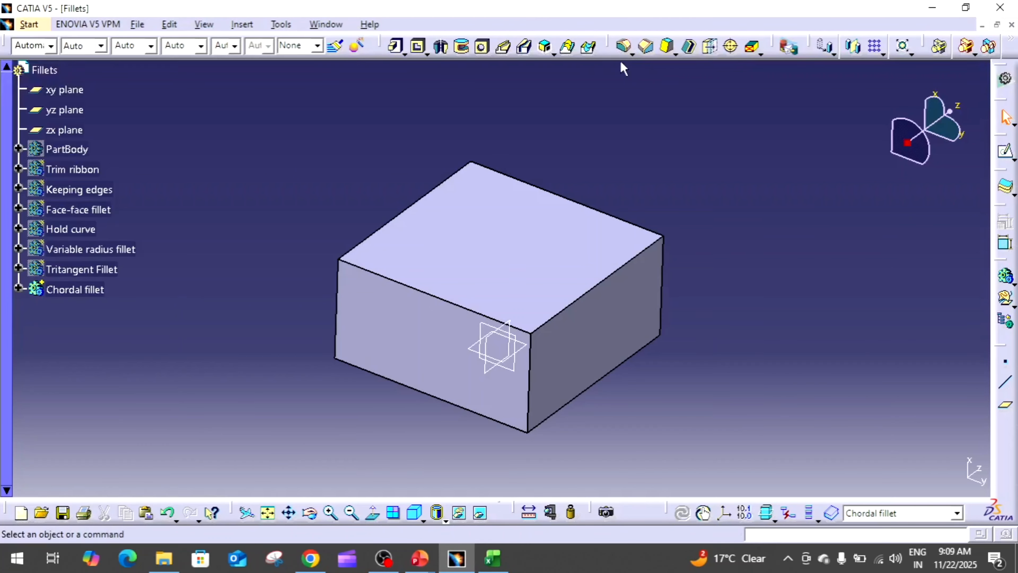
- Start a chordal fillet on one upper edge of the block and set the chordal length at the edge's far end to 20 mm
click(633, 54)
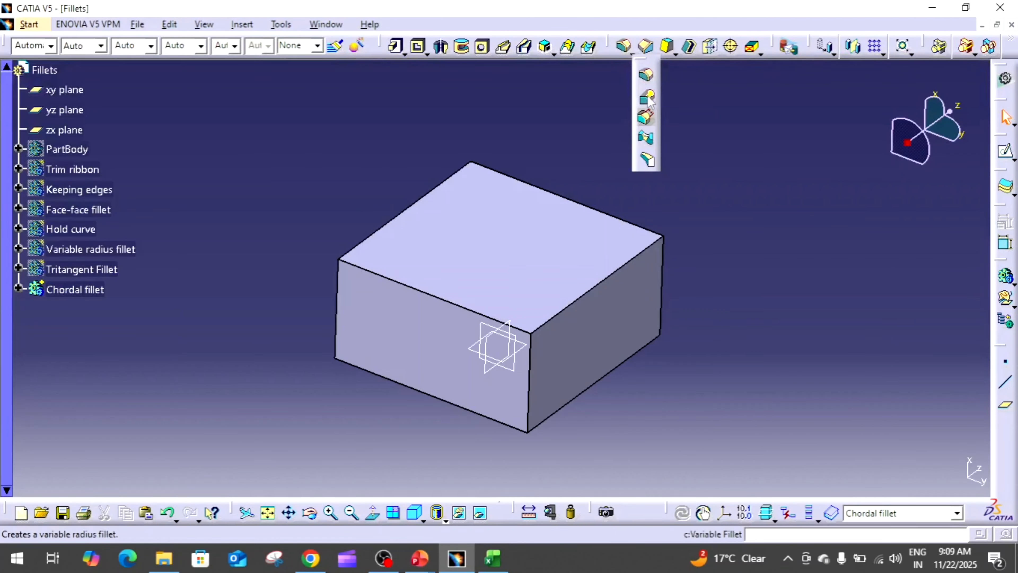
click(648, 118)
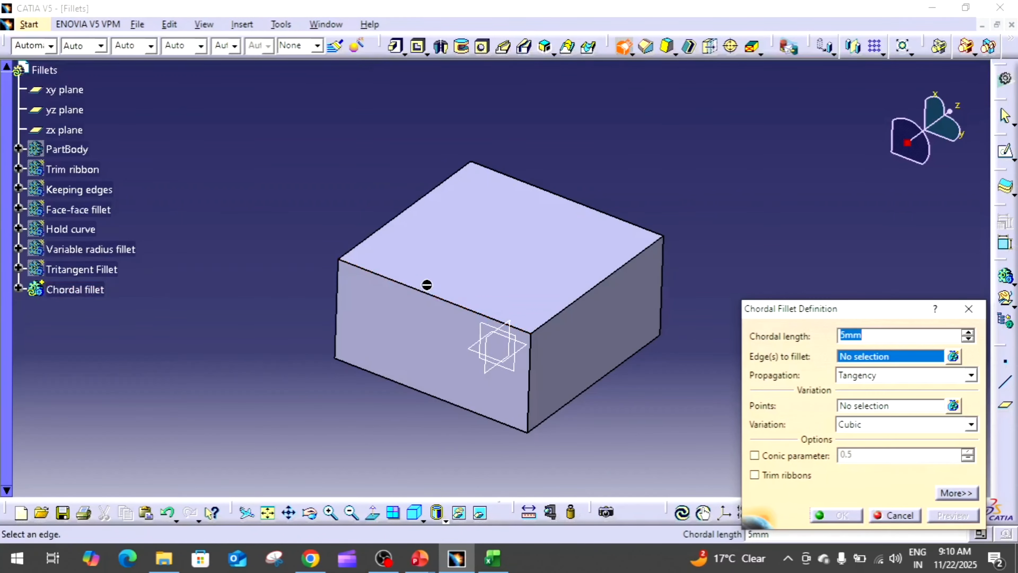
click(432, 296)
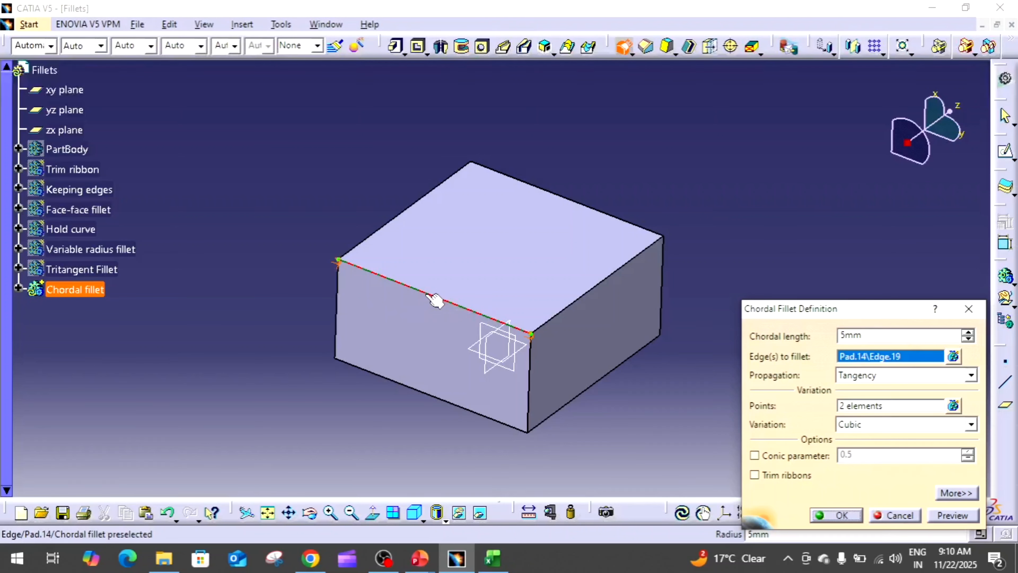
ctrl+middle_drag(496, 279, 518, 203)
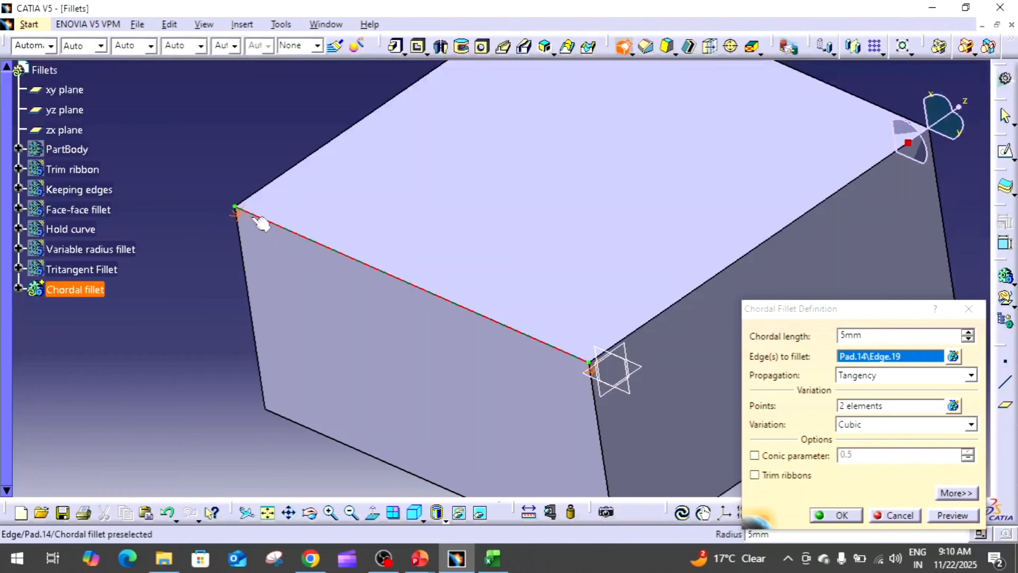
double_click(236, 214)
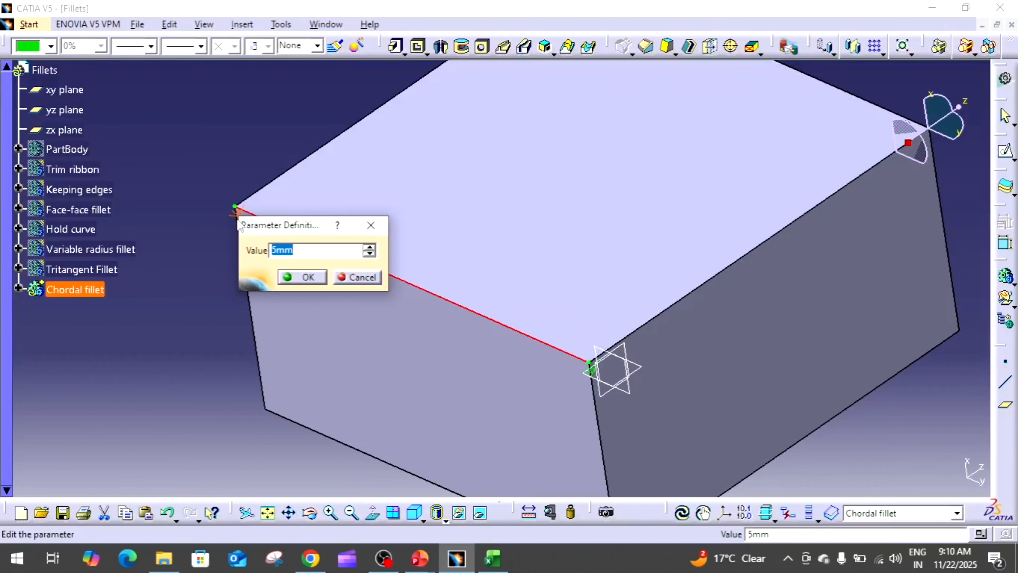
text(20)
key(Return)
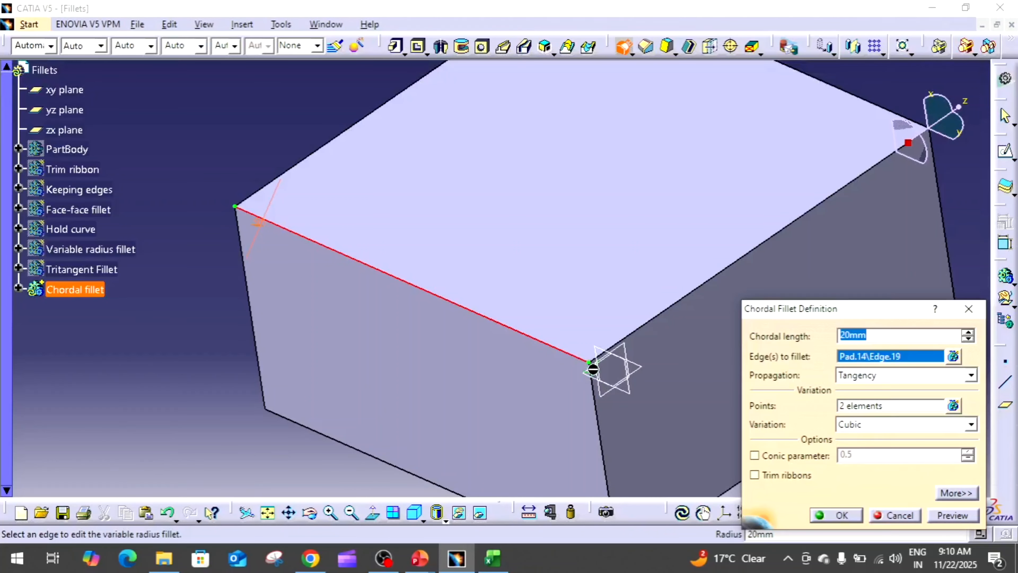
- Set the chordal length at the edge's near end to 30 mm and create the fillet with tangency propagation and cubic variation
double_click(594, 377)
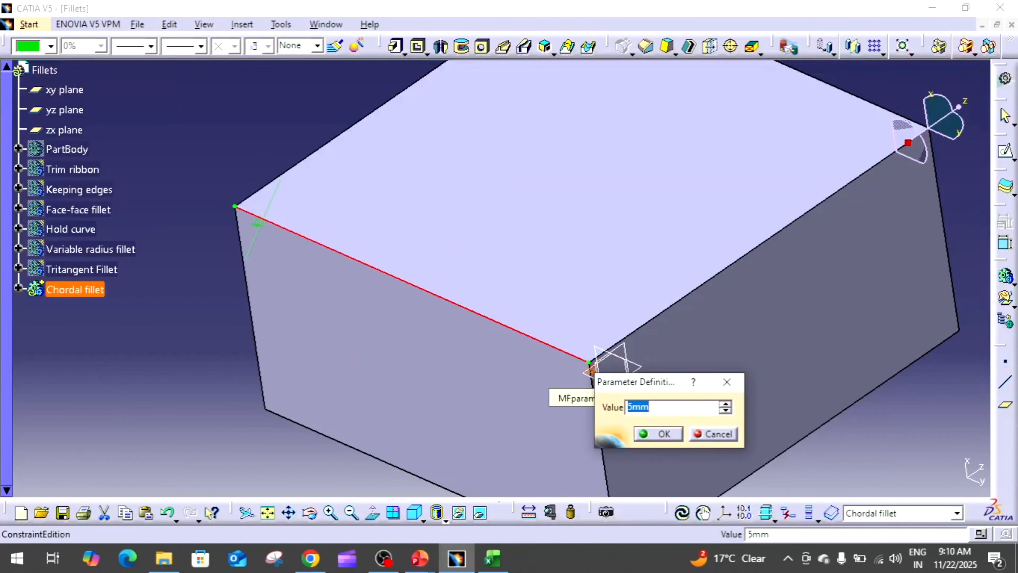
text(30)
key(Return)
middle_drag(564, 332, 535, 311)
middle_drag(663, 312, 625, 375)
middle_drag(500, 363, 510, 359)
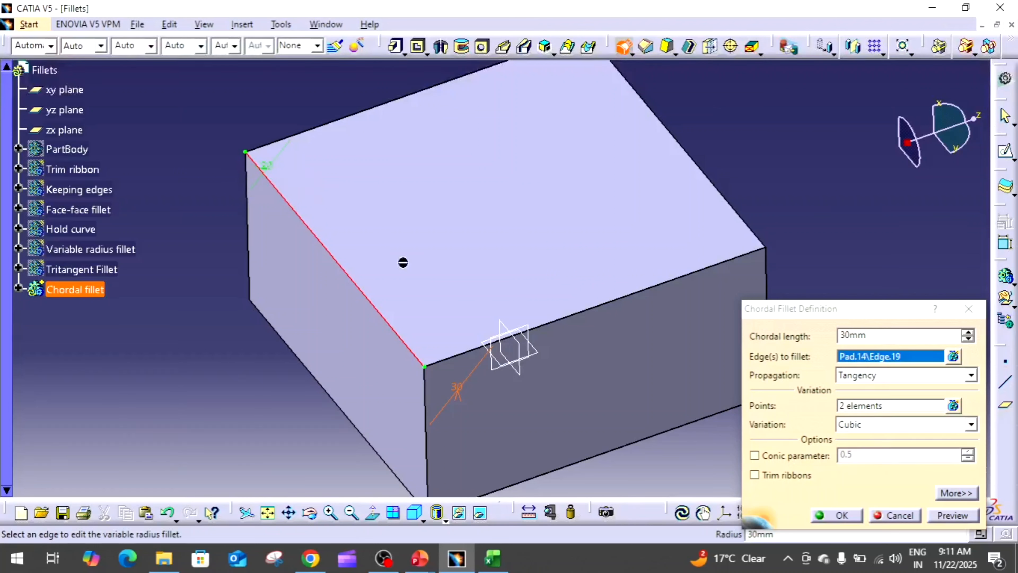
click(945, 517)
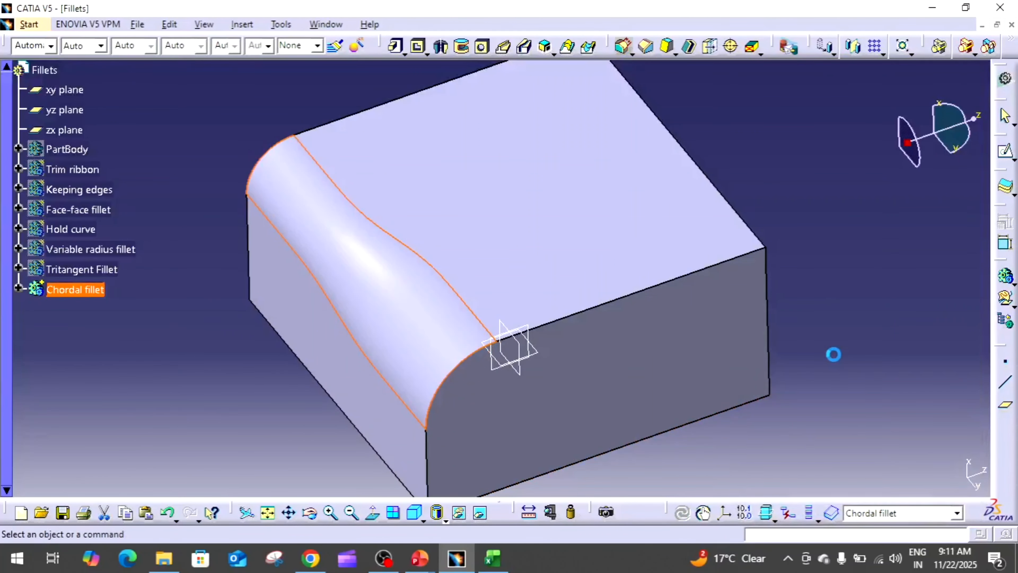
middle_drag(835, 353, 838, 374)
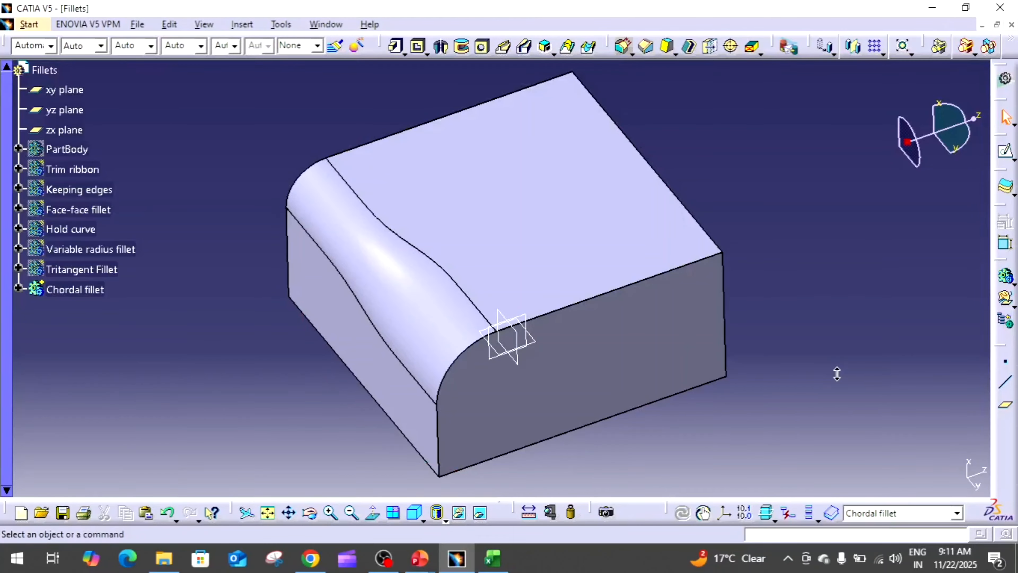